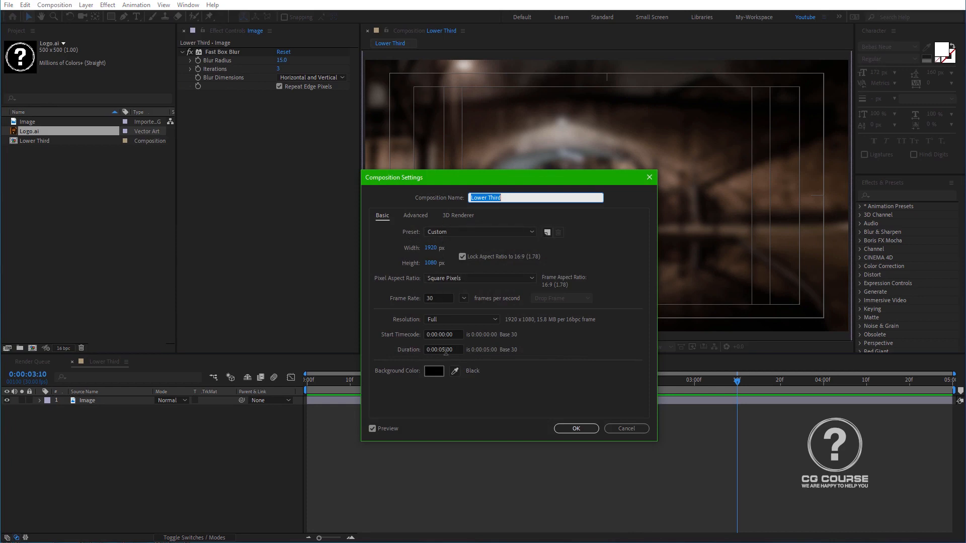
Step: Confirm the current composition settings, and switch the Title/Action Safe guides off and back on
{"action": "left_click", "coordinate": [562, 429]}
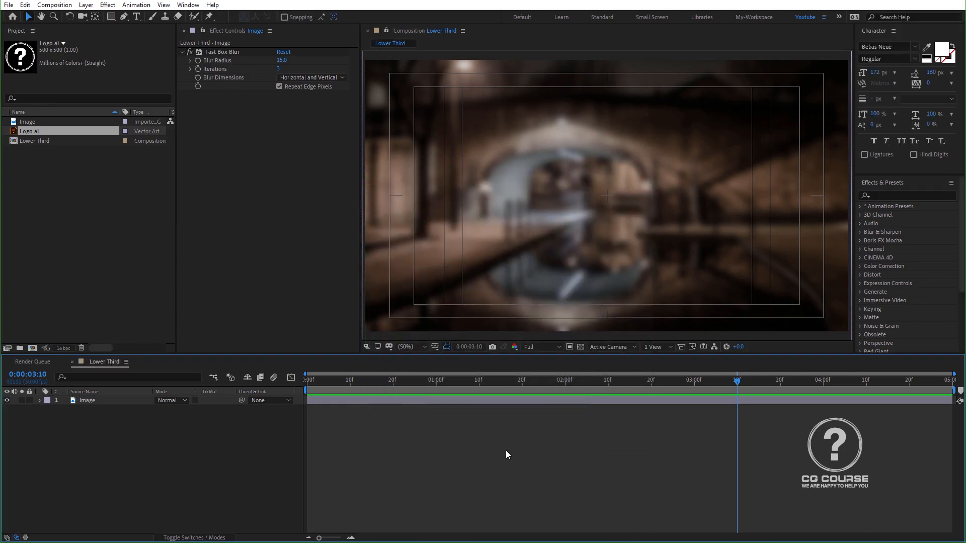
{"action": "left_click", "coordinate": [435, 347]}
{"action": "left_click", "coordinate": [451, 358]}
{"action": "left_click", "coordinate": [435, 347]}
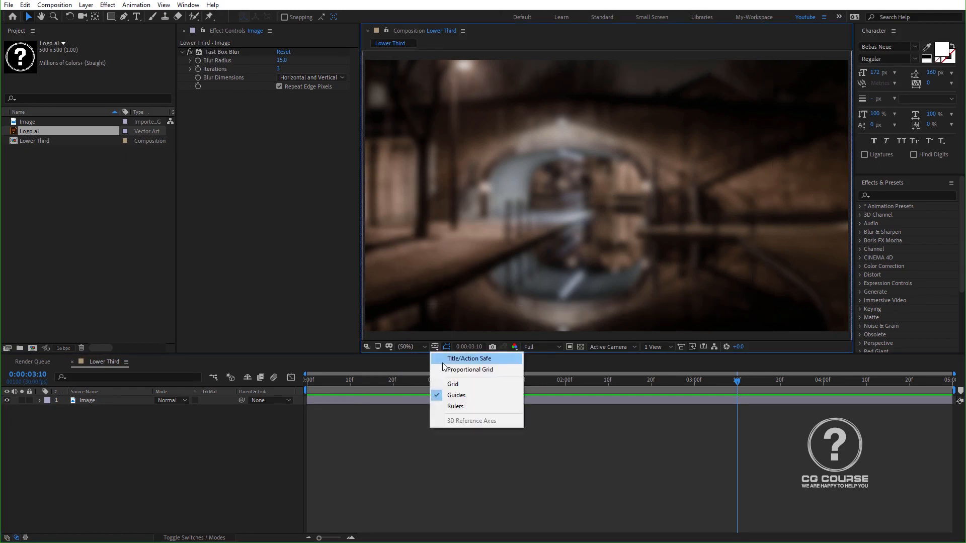
{"action": "left_click", "coordinate": [445, 359]}
Step: Draw a yellow square about 191 px wide at the lower-left corner of the title-safe area and centre its anchor point
{"action": "scroll", "coordinate": [441, 286], "scroll_direction": "up", "scroll_amount": 2}
{"action": "key", "text": "h"}
{"action": "mouse_move", "coordinate": [453, 281]}
{"action": "left_mouse_down"}
{"action": "mouse_move", "coordinate": [503, 201]}
{"action": "mouse_move", "coordinate": [509, 222]}
{"action": "left_mouse_up"}
{"action": "left_click", "coordinate": [111, 16]}
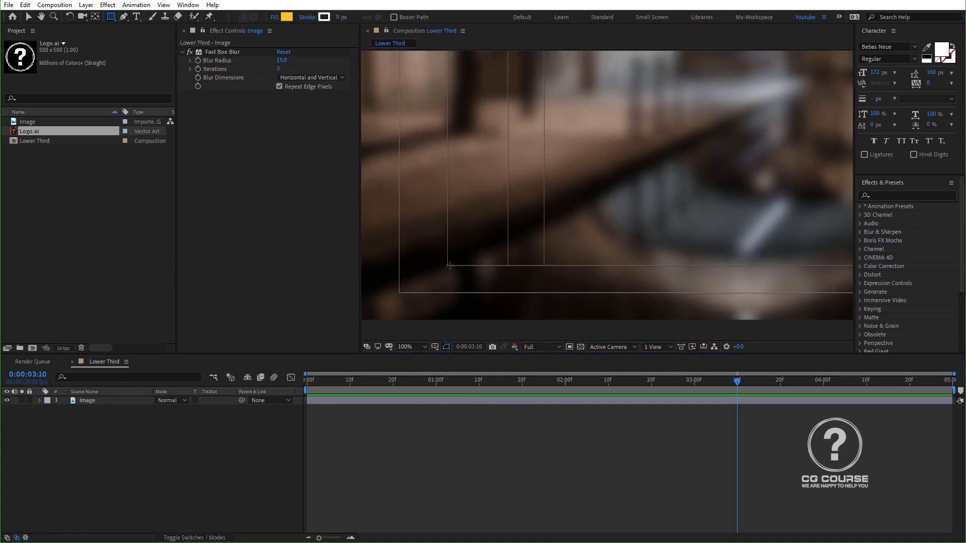
{"action": "left_click_drag", "start_coordinate": [448, 265], "coordinate": [544, 169]}
{"action": "scroll", "coordinate": [531, 239], "scroll_direction": "down", "scroll_amount": 2}
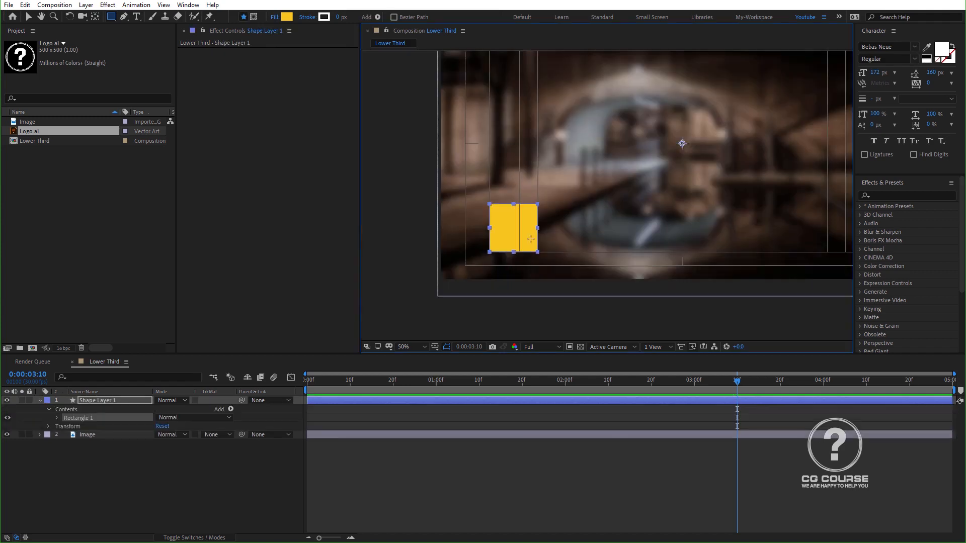
{"action": "key", "text": "v"}
{"action": "scroll", "coordinate": [553, 182], "scroll_direction": "up", "scroll_amount": 2}
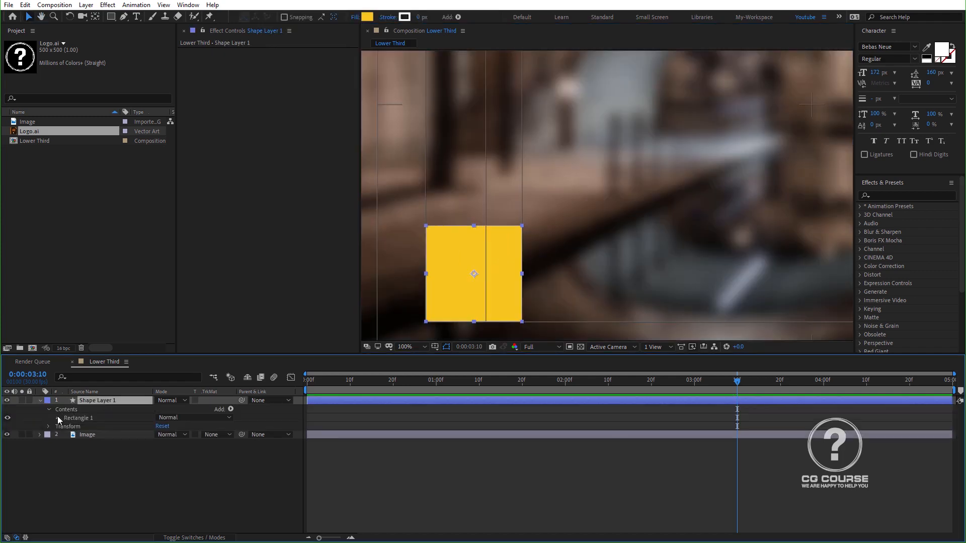
Step: Set the yellow square's rectangle path size to 150 px on both linked dimensions
{"action": "left_click", "coordinate": [56, 418]}
{"action": "left_click", "coordinate": [66, 427]}
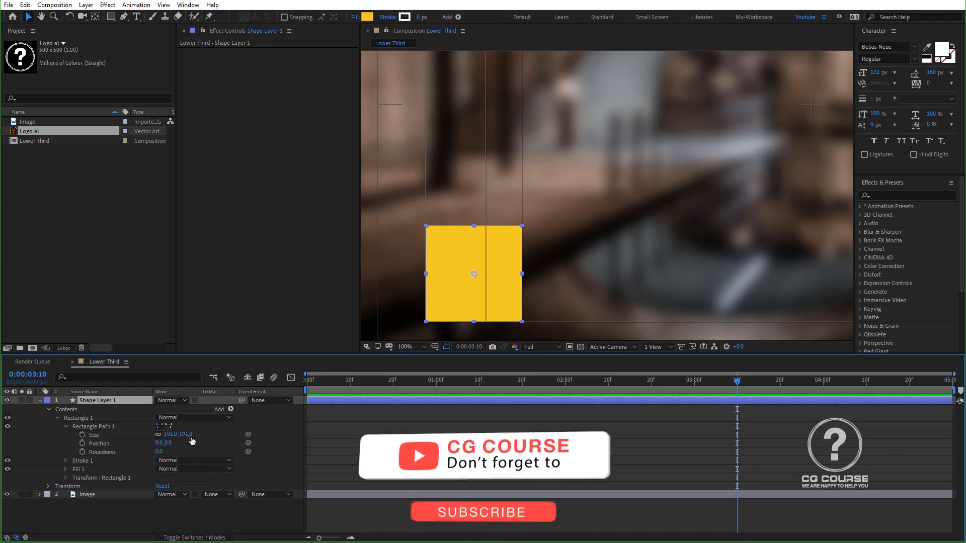
{"action": "left_click", "coordinate": [188, 435]}
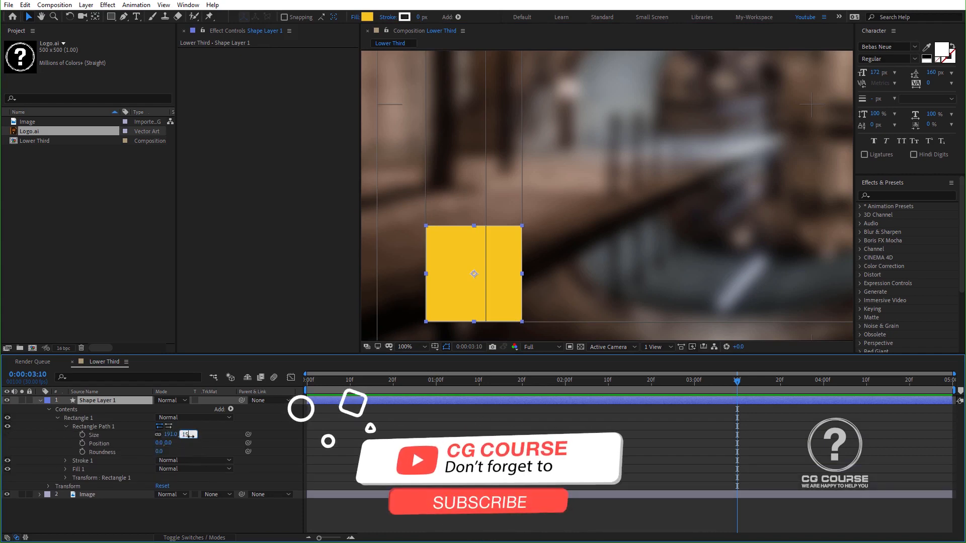
{"action": "type", "text": "150"}
{"action": "key", "text": "Return"}
{"action": "left_click", "coordinate": [41, 401]}
Step: Duplicate the yellow square and line both up from the lower-left title-safe corner, leaving a narrow gap between them
{"action": "key", "text": "ctrl+d"}
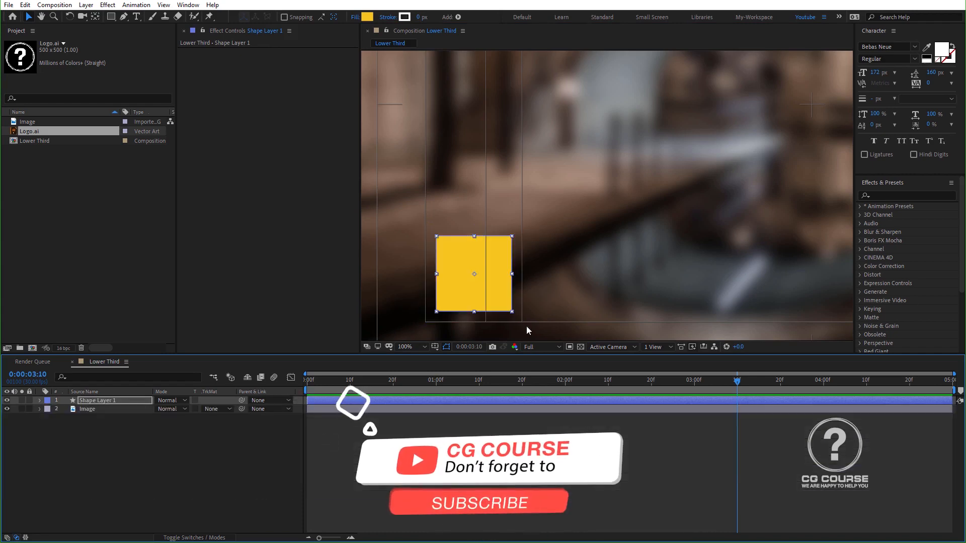
{"action": "scroll", "coordinate": [497, 310], "scroll_direction": "down", "scroll_amount": 2}
{"action": "left_click_drag", "start_coordinate": [469, 284], "coordinate": [508, 284]}
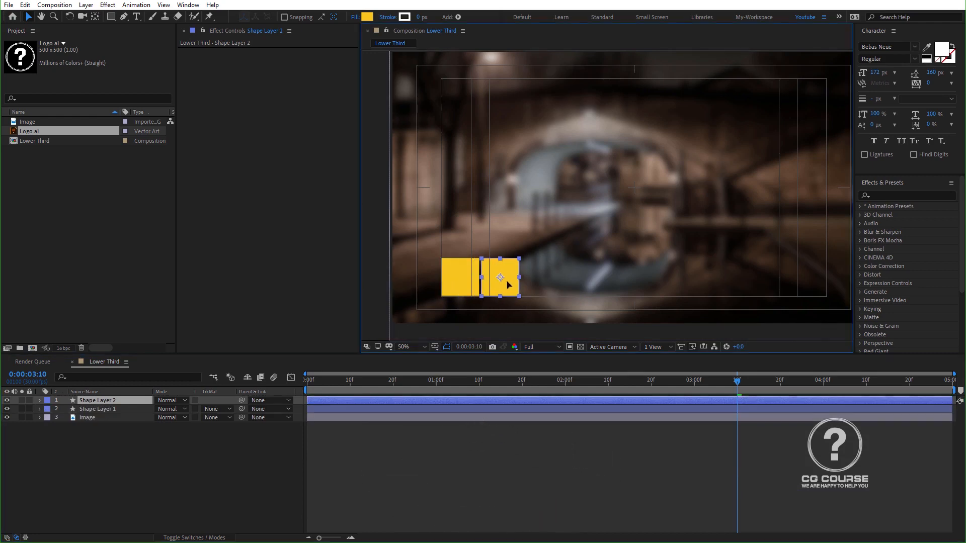
Step: Move the duplicate square's anchor point to the middle of its left edge
{"action": "key", "text": "y"}
{"action": "scroll", "coordinate": [485, 280], "scroll_direction": "up", "scroll_amount": 4}
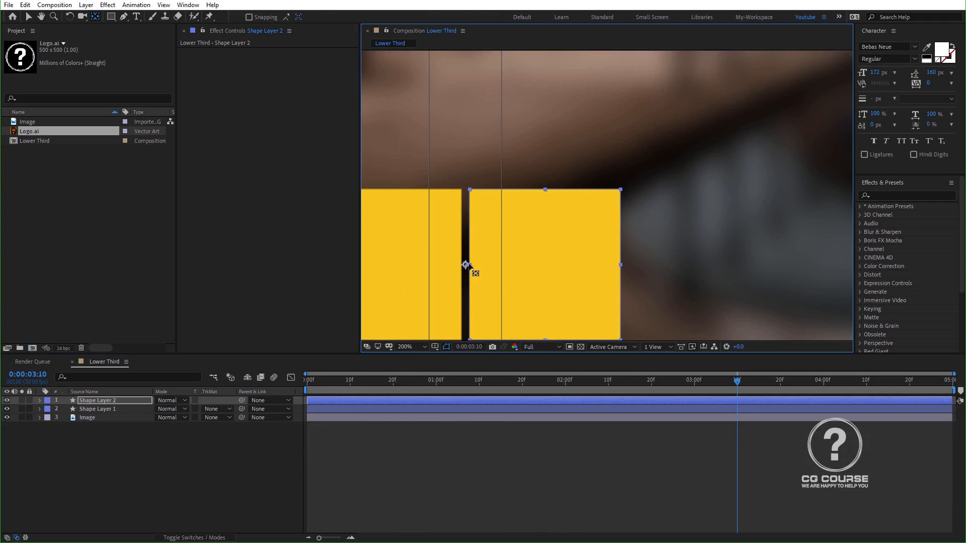
{"action": "left_click_drag", "start_coordinate": [462, 265], "coordinate": [470, 264]}
{"action": "scroll", "coordinate": [487, 281], "scroll_direction": "down", "scroll_amount": 2}
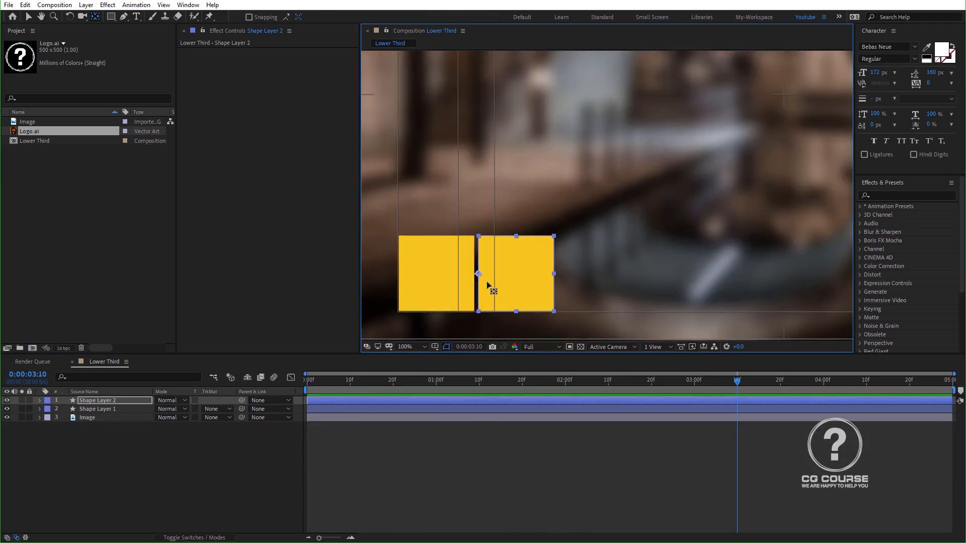
Step: Stretch the duplicate square rightward from its left edge into a long bar, about six times the square's width
{"action": "key", "text": "v"}
{"action": "left_click_drag", "start_coordinate": [554, 273], "coordinate": [727, 277]}
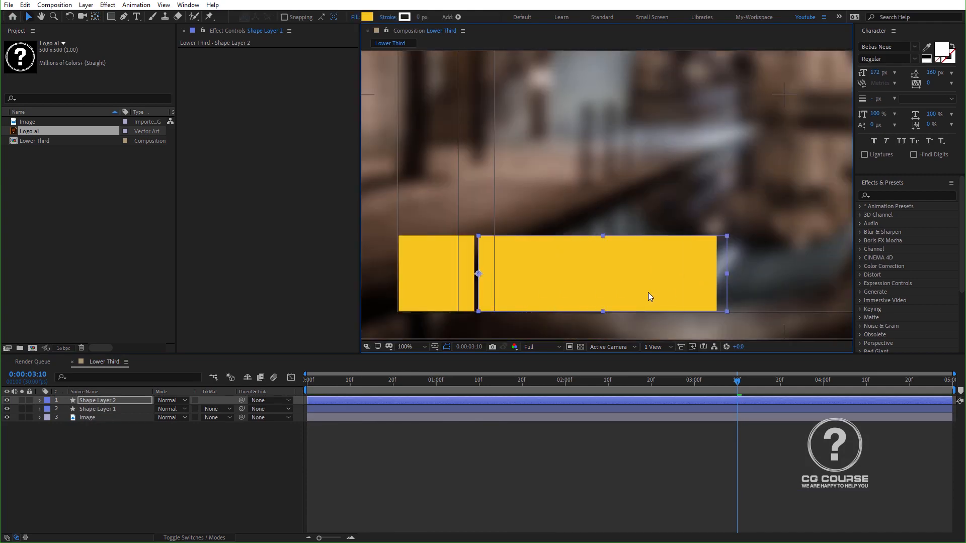
{"action": "scroll", "coordinate": [639, 292], "scroll_direction": "down", "scroll_amount": 2}
{"action": "key", "text": "h"}
{"action": "left_click_drag", "start_coordinate": [639, 292], "coordinate": [554, 305]}
{"action": "key", "text": "v"}
{"action": "left_click_drag", "start_coordinate": [606, 275], "coordinate": [719, 280]}
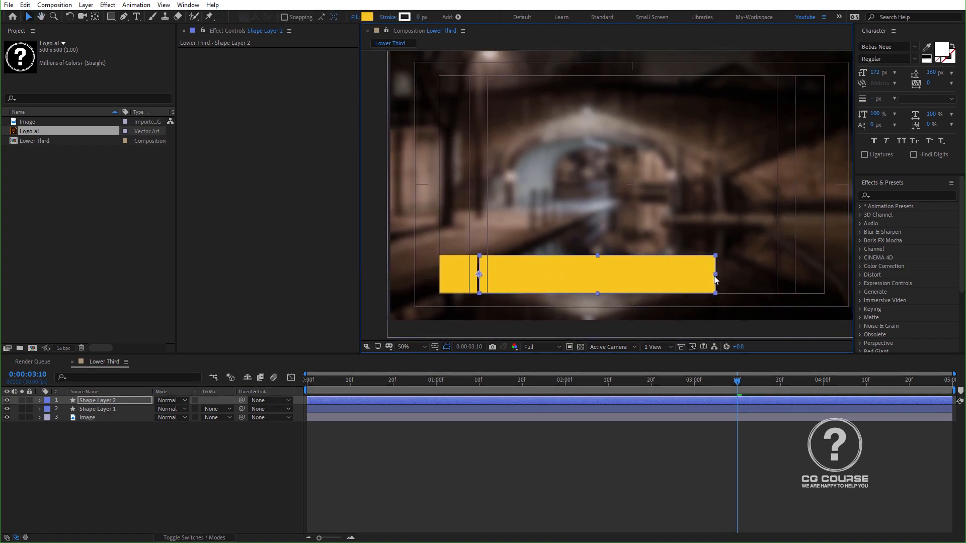
Step: Change the long bar's fill colour to off-white F2F2F2
{"action": "left_click", "coordinate": [585, 449]}
{"action": "left_click_drag", "start_coordinate": [523, 275], "coordinate": [507, 271]}
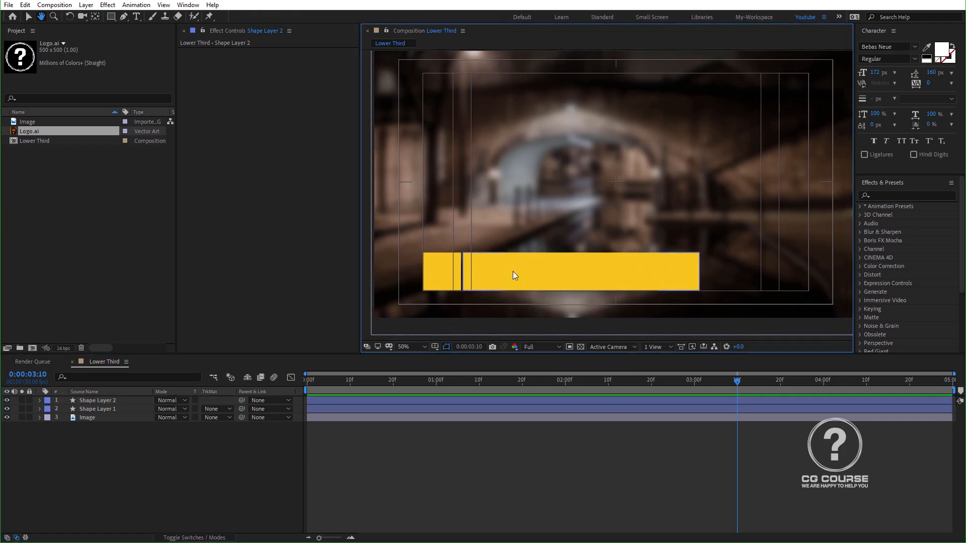
{"action": "left_click", "coordinate": [512, 271]}
{"action": "left_click", "coordinate": [368, 17]}
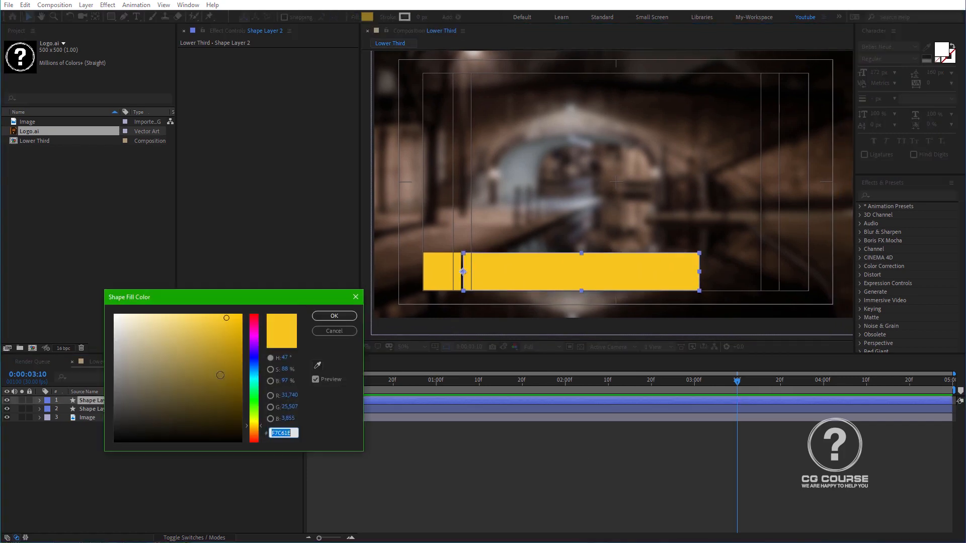
{"action": "mouse_move", "coordinate": [166, 347]}
{"action": "left_mouse_down"}
{"action": "mouse_move", "coordinate": [125, 317]}
{"action": "mouse_move", "coordinate": [113, 321]}
{"action": "left_mouse_up"}
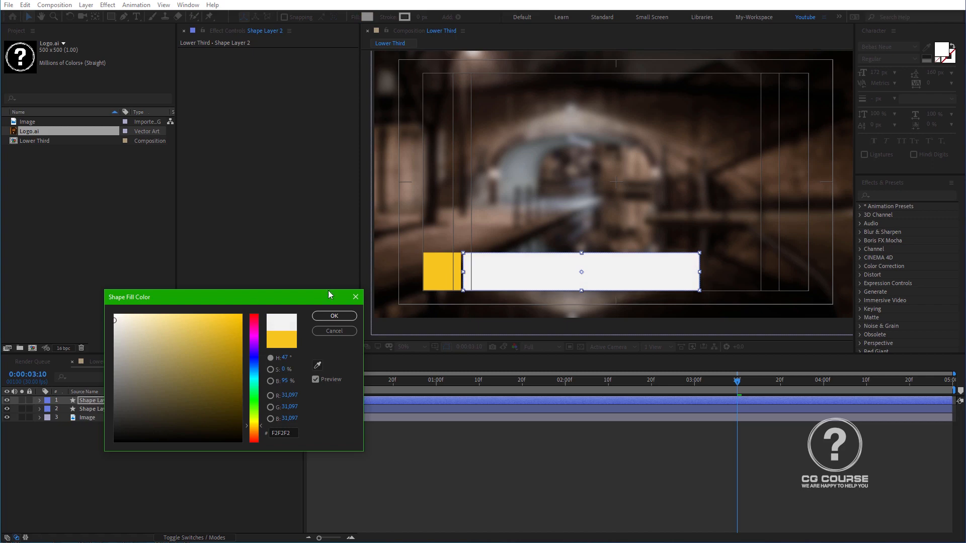
{"action": "left_click", "coordinate": [334, 316]}
Step: Duplicate the off-white bar and fill the copy with black 000000
{"action": "left_click", "coordinate": [122, 404]}
{"action": "key", "text": "ctrl+d"}
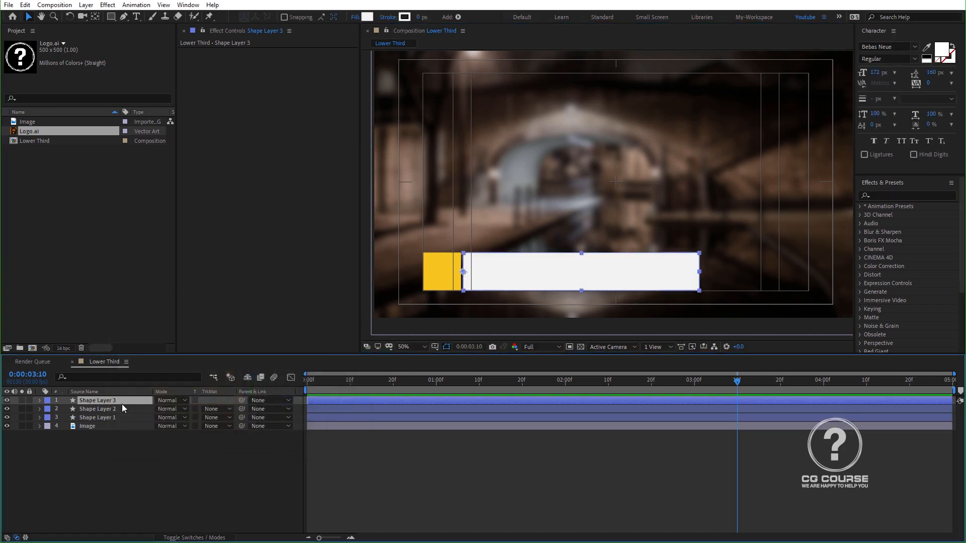
{"action": "left_click", "coordinate": [368, 17]}
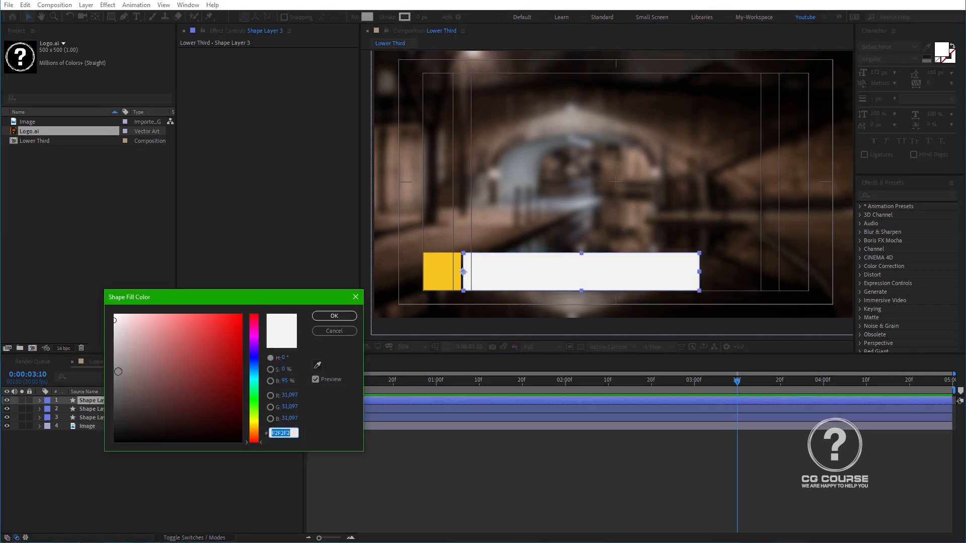
{"action": "type", "text": "444444"}
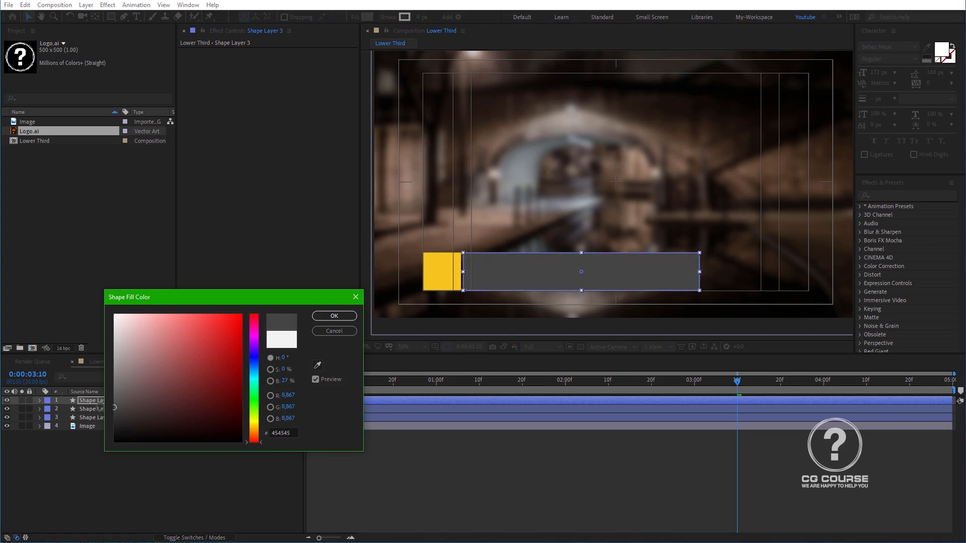
{"action": "left_click_drag", "start_coordinate": [100, 409], "coordinate": [103, 446]}
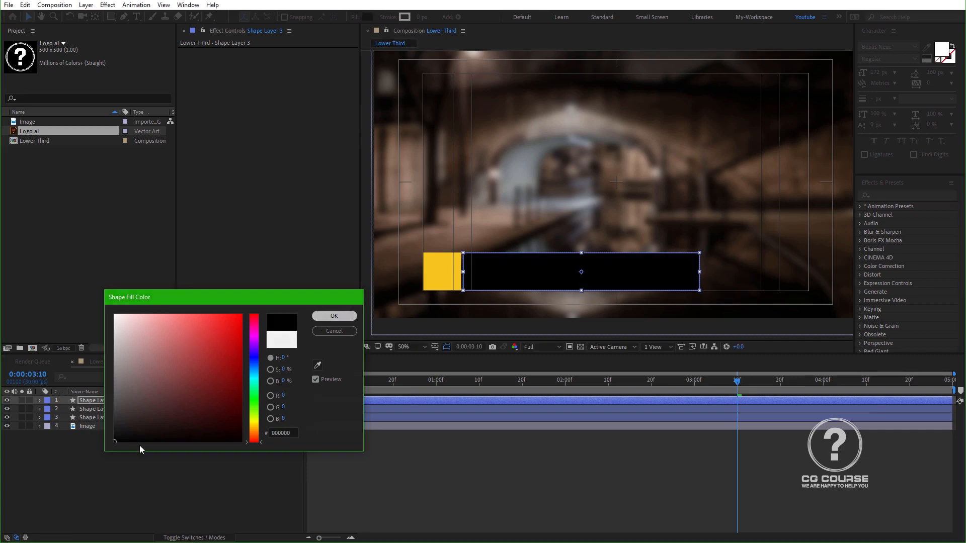
{"action": "key", "text": "Return"}
Step: Set the opacity of both long bars to 70% and hide the Title/Action Safe guides
{"action": "left_click", "coordinate": [101, 418], "text": "shift"}
{"action": "key", "text": "t"}
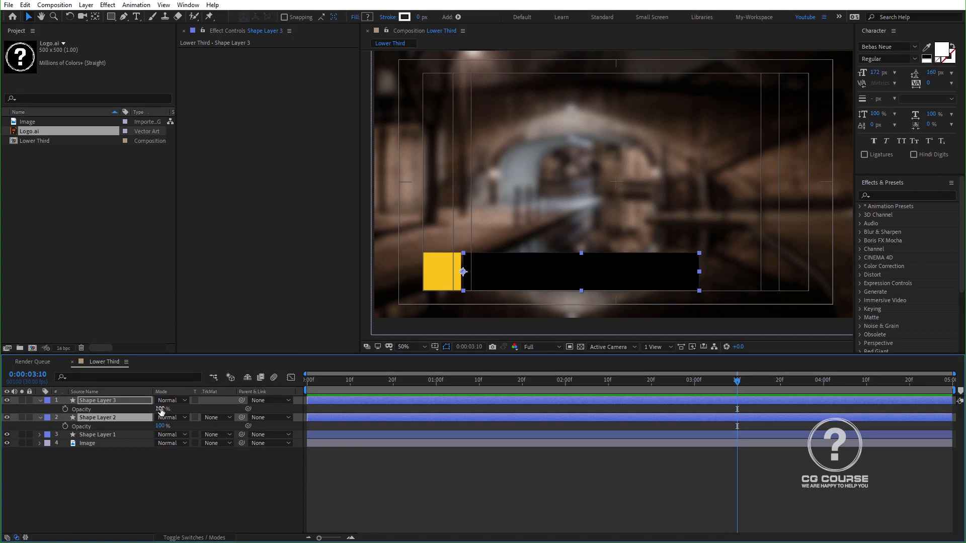
{"action": "left_click_drag", "start_coordinate": [161, 411], "coordinate": [146, 412]}
{"action": "left_click", "coordinate": [189, 467]}
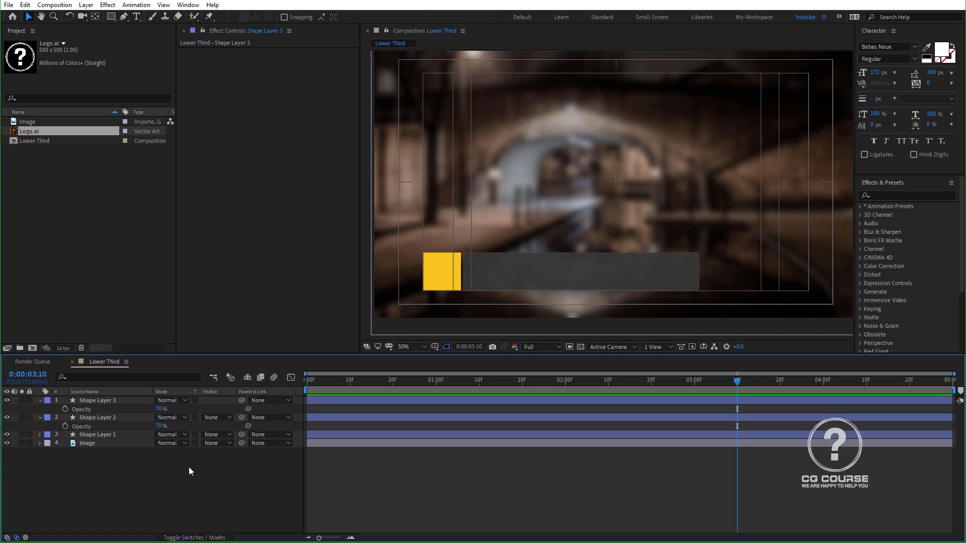
{"action": "left_click", "coordinate": [434, 347]}
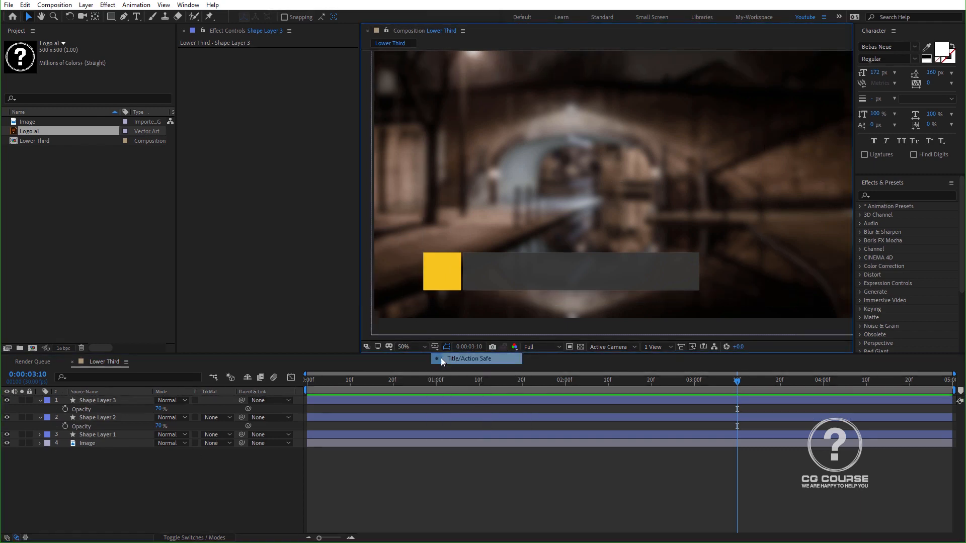
{"action": "left_click", "coordinate": [441, 356]}
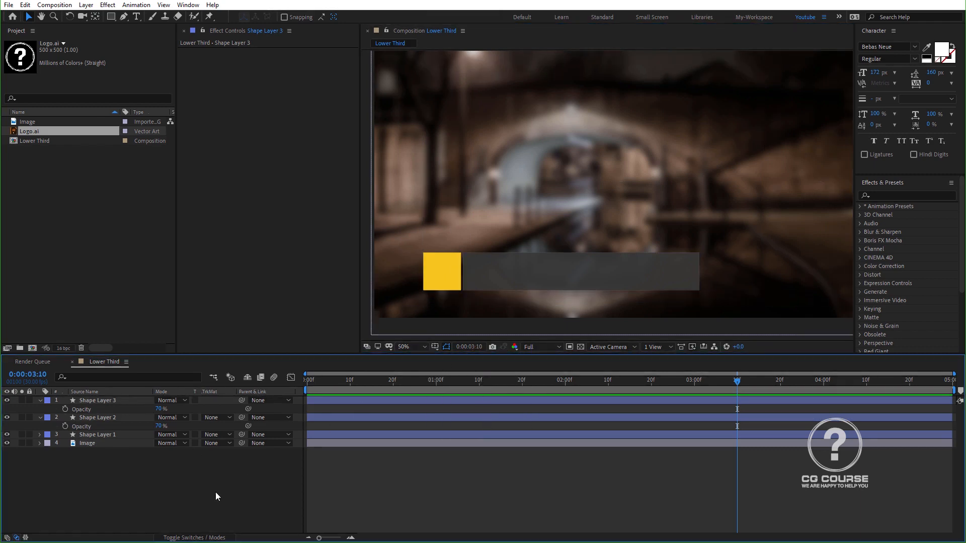
Step: Duplicate the yellow square layer and reorder the layers so the original sits above both bars and the copy below them
{"action": "left_click", "coordinate": [443, 272]}
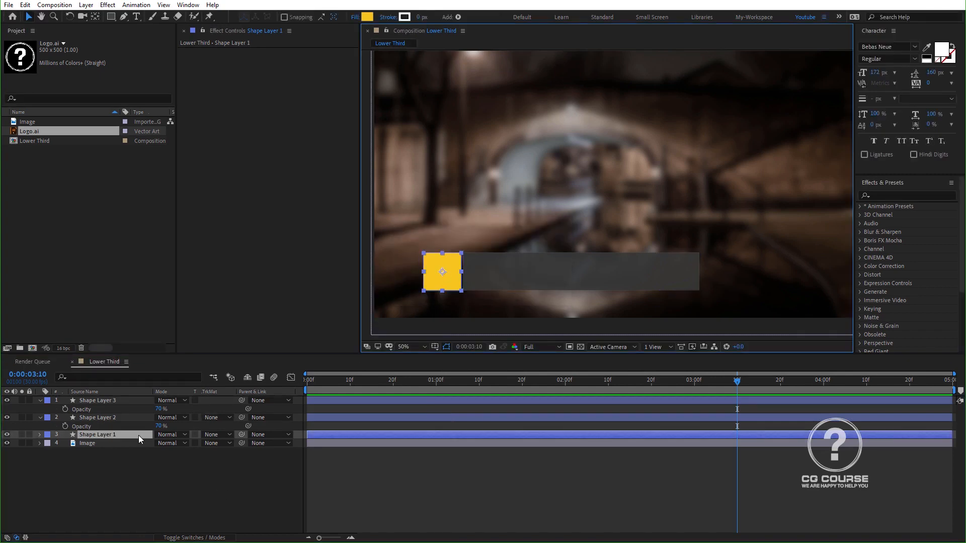
{"action": "key", "text": "ctrl+d"}
{"action": "mouse_move", "coordinate": [127, 435]}
{"action": "left_mouse_down"}
{"action": "mouse_move", "coordinate": [124, 403]}
{"action": "mouse_move", "coordinate": [122, 442]}
{"action": "left_mouse_up"}
{"action": "left_click", "coordinate": [116, 417]}
{"action": "left_click", "coordinate": [116, 401], "text": "shift"}
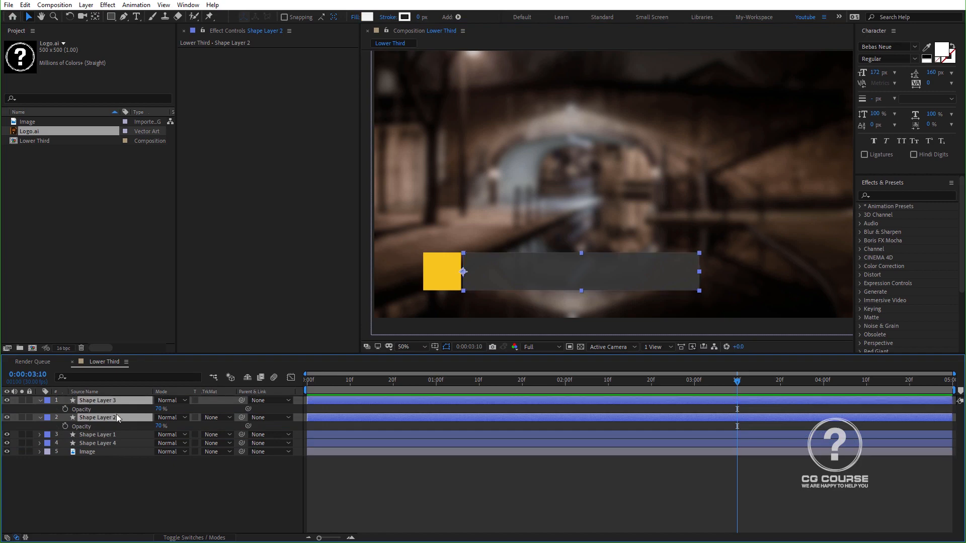
{"action": "key", "text": "ctrl+bracketleft"}
Step: Move the square's copy above the left end of the dark bar and shrink its height into a thin yellow strip
{"action": "left_click", "coordinate": [114, 444]}
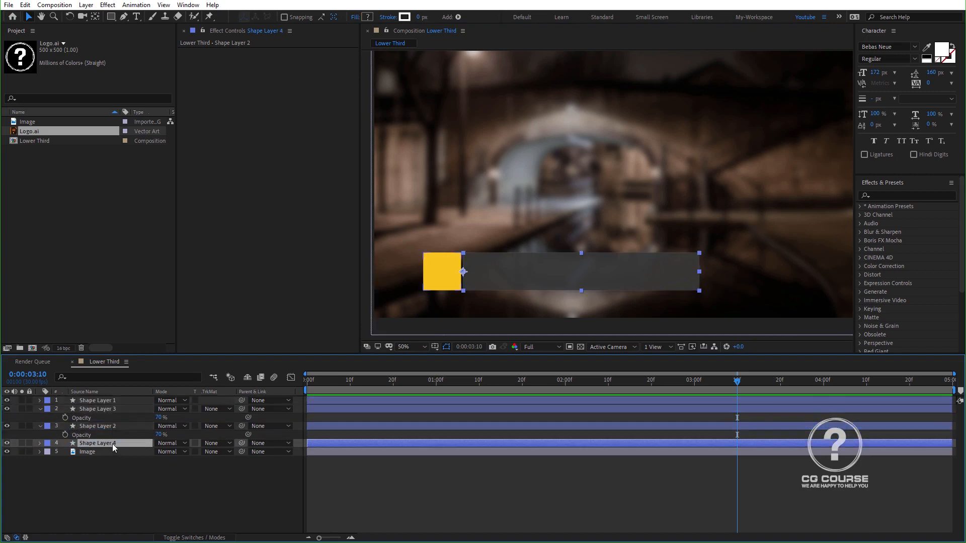
{"action": "left_click_drag", "start_coordinate": [455, 286], "coordinate": [486, 246]}
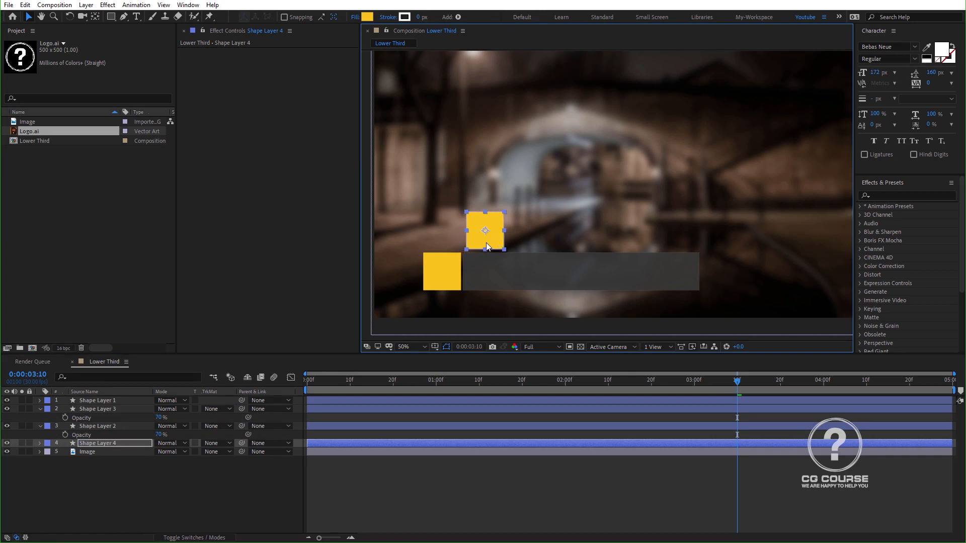
{"action": "scroll", "coordinate": [486, 246], "scroll_direction": "up", "scroll_amount": 2}
{"action": "left_click_drag", "start_coordinate": [484, 182], "coordinate": [485, 246]}
{"action": "left_click_drag", "start_coordinate": [482, 195], "coordinate": [534, 211]}
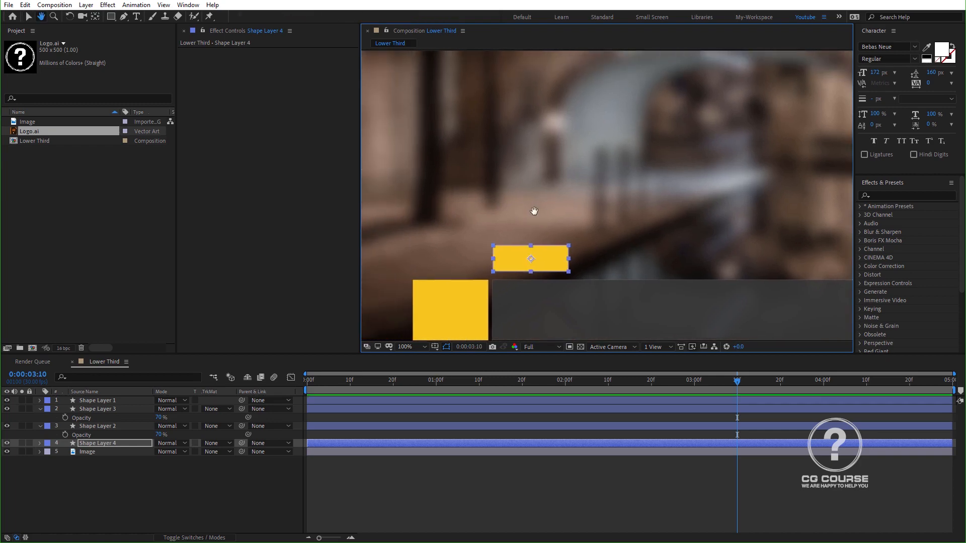
Step: Show the rulers, place a vertical guide at the dark bar's left edge, and lock the Image layer
{"action": "key", "text": "ctrl+r"}
{"action": "left_click_drag", "start_coordinate": [366, 140], "coordinate": [495, 257]}
{"action": "left_click", "coordinate": [494, 257]}
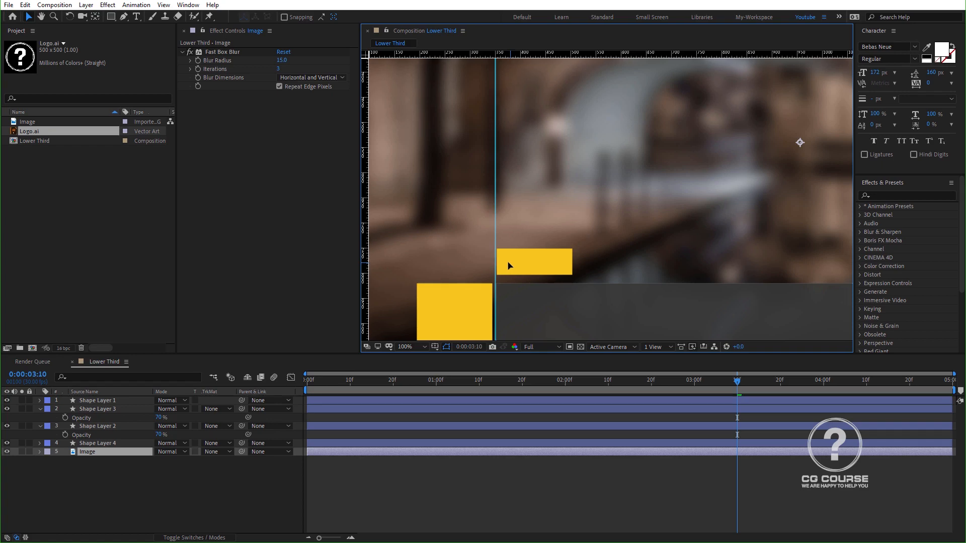
{"action": "left_click", "coordinate": [29, 451]}
Step: Align the yellow strip's left edge to the guide just above the dark bar and widen it to about half the bar's length
{"action": "left_click", "coordinate": [104, 442]}
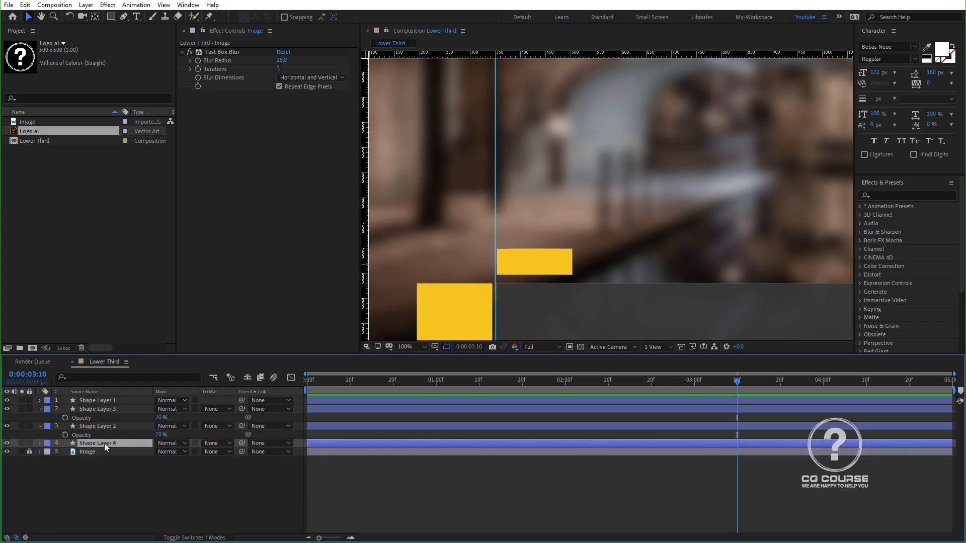
{"action": "left_click", "coordinate": [547, 271]}
{"action": "left_click_drag", "start_coordinate": [550, 267], "coordinate": [549, 272]}
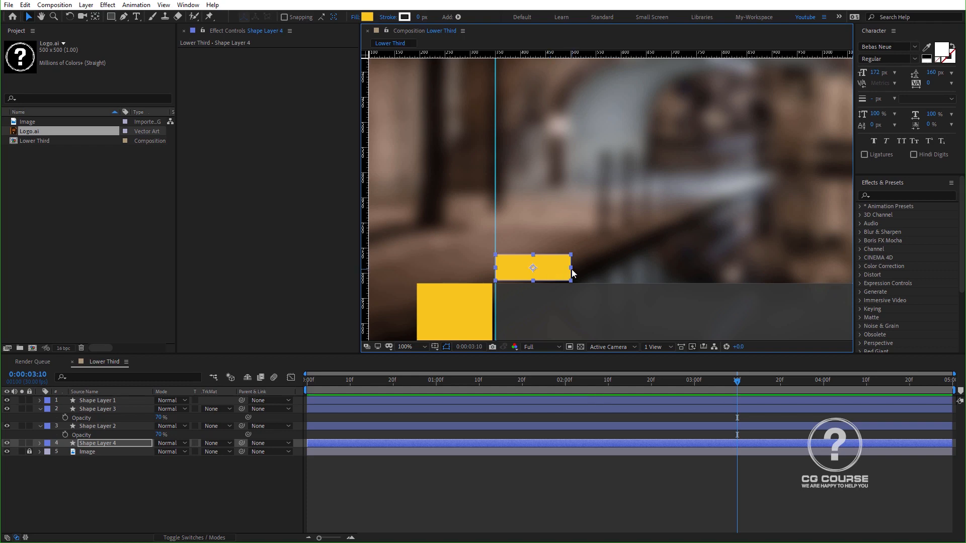
{"action": "left_click_drag", "start_coordinate": [572, 270], "coordinate": [663, 273]}
{"action": "left_click_drag", "start_coordinate": [500, 270], "coordinate": [557, 272]}
Step: Fine-tune the height of the yellow strip, keeping it just above the dark bar
{"action": "scroll", "coordinate": [554, 270], "scroll_direction": "down", "scroll_amount": 2}
{"action": "key", "text": "h"}
{"action": "left_click_drag", "start_coordinate": [620, 301], "coordinate": [561, 273]}
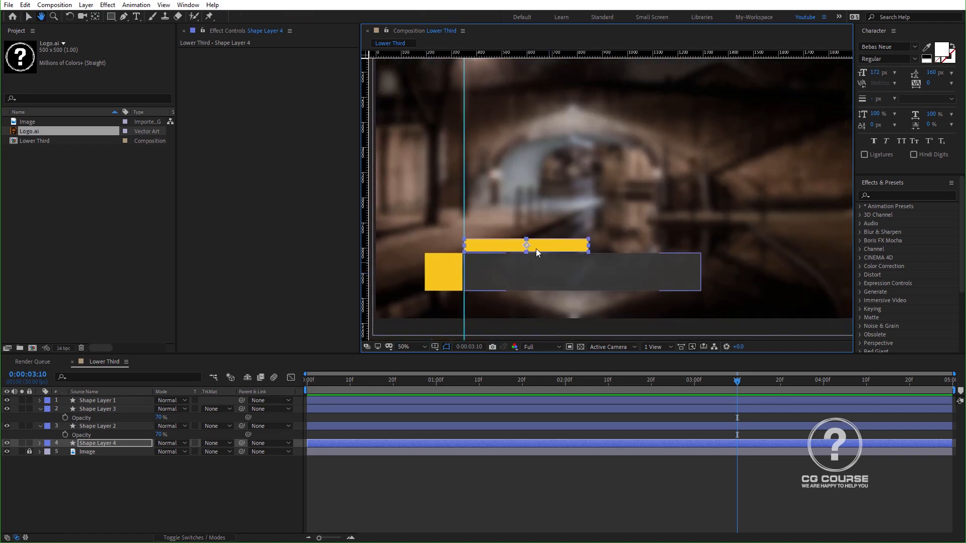
{"action": "key", "text": "v"}
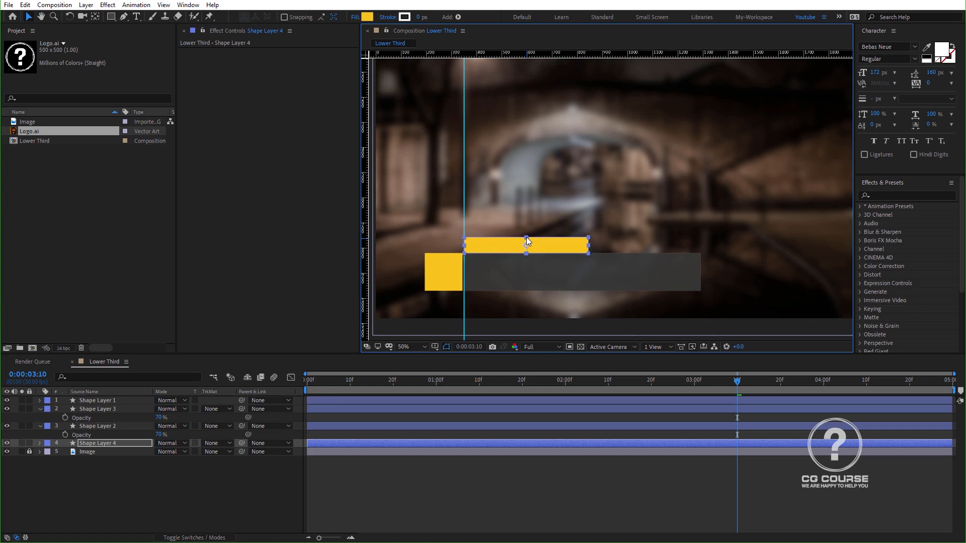
{"action": "left_click_drag", "start_coordinate": [526, 237], "coordinate": [527, 241]}
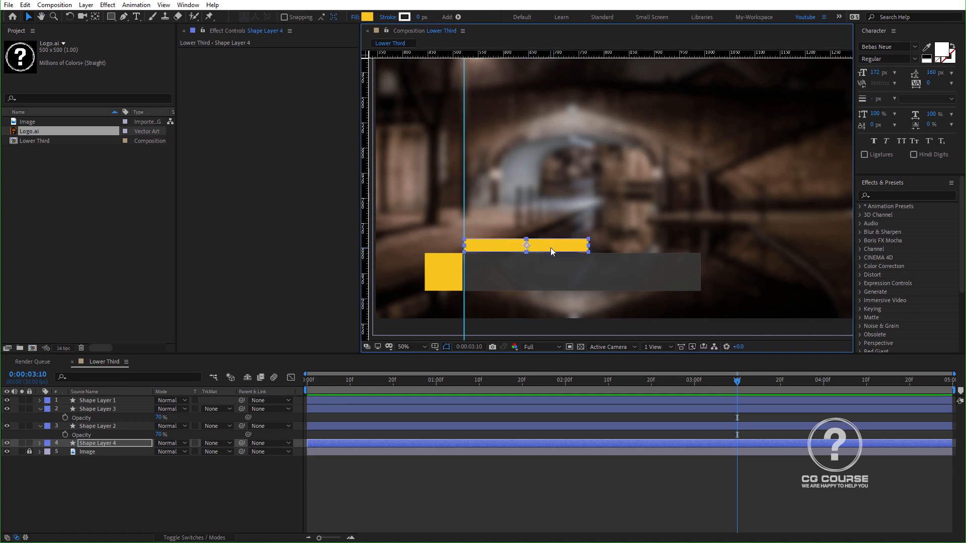
Step: Align the upper yellow strip's left edge exactly with the guide and shorten the strip slightly
{"action": "scroll", "coordinate": [550, 248], "scroll_direction": "up", "scroll_amount": 2}
{"action": "scroll", "coordinate": [599, 247], "scroll_direction": "left", "scroll_amount": 2}
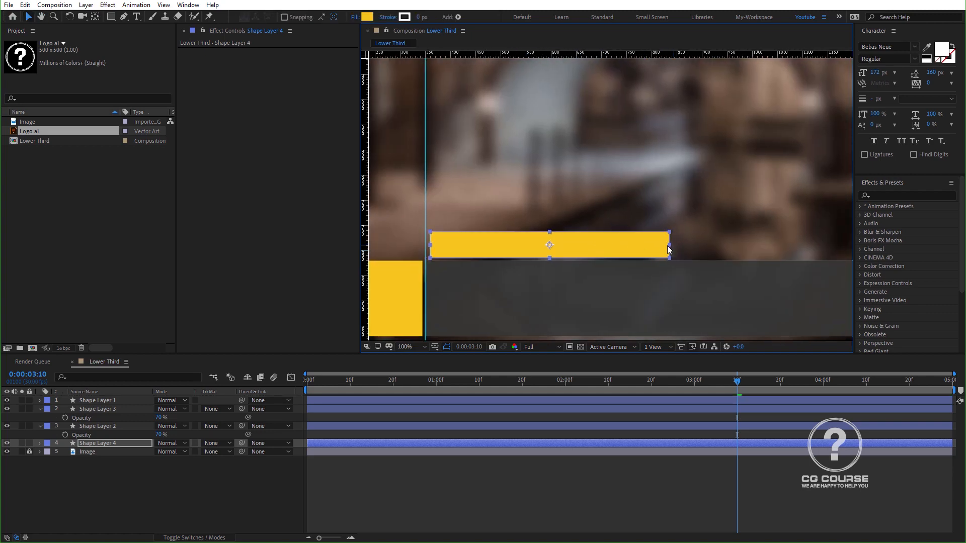
{"action": "left_click_drag", "start_coordinate": [668, 246], "coordinate": [633, 247]}
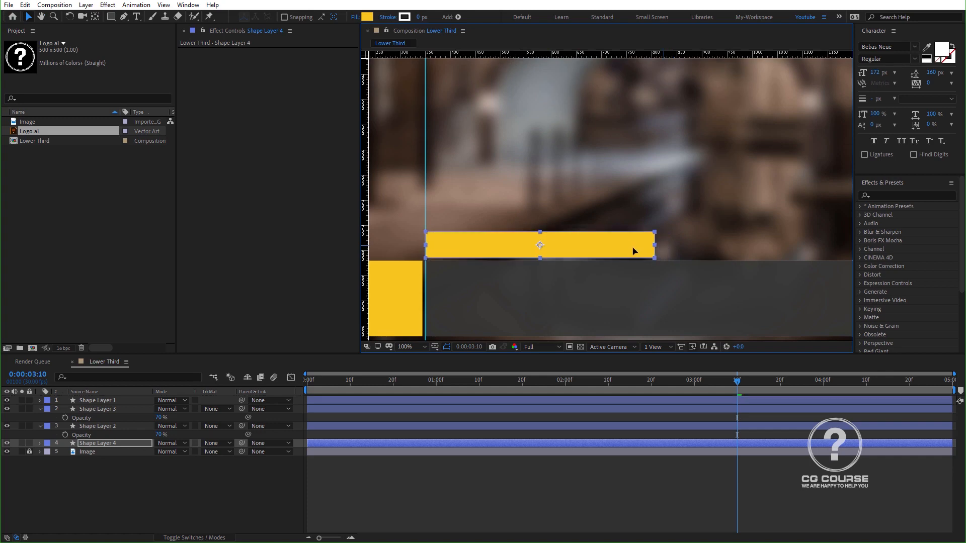
Step: Duplicate the upper yellow strip and place the copy just below the right end of the dark bar
{"action": "scroll", "coordinate": [617, 257], "scroll_direction": "down", "scroll_amount": 2}
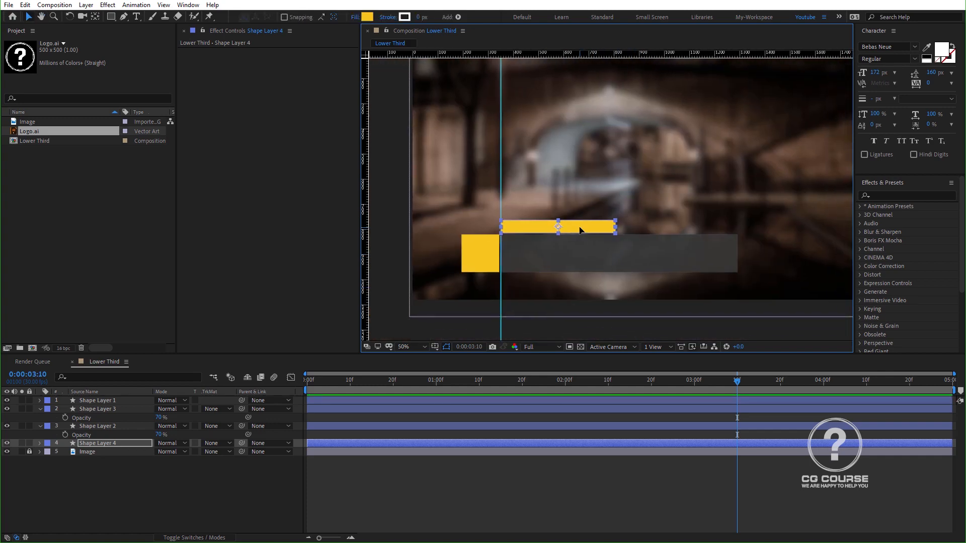
{"action": "key", "text": "ctrl+d"}
{"action": "left_click_drag", "start_coordinate": [580, 231], "coordinate": [701, 286]}
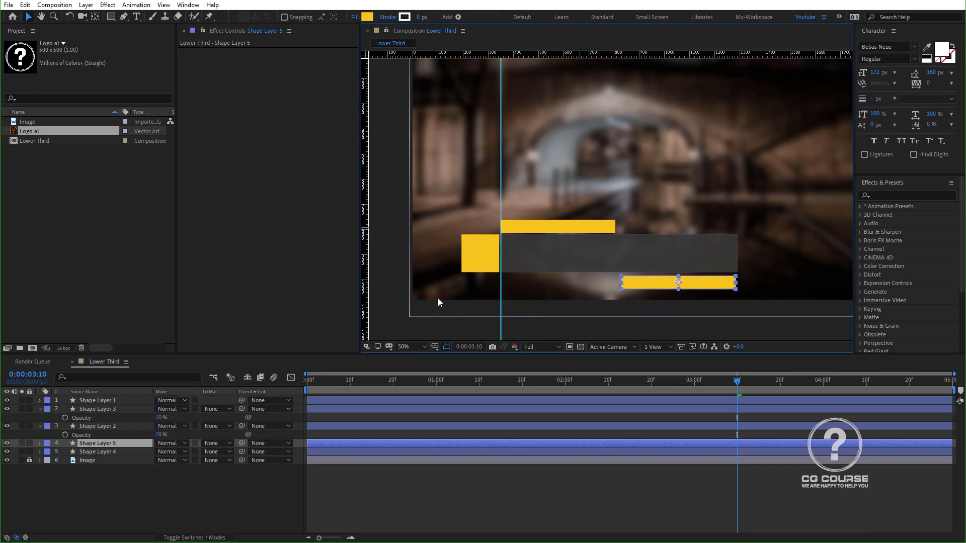
Step: Place a vertical guide at the dark bar's right edge and move the lower strip's anchor point to its right edge
{"action": "scroll", "coordinate": [668, 296], "scroll_direction": "up", "scroll_amount": 1}
{"action": "left_click_drag", "start_coordinate": [633, 274], "coordinate": [558, 267]}
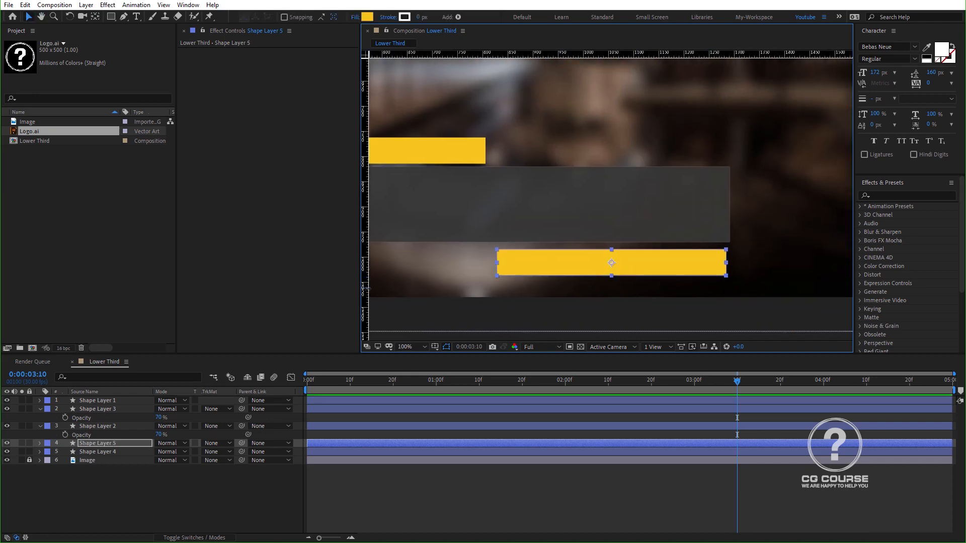
{"action": "left_click_drag", "start_coordinate": [366, 288], "coordinate": [731, 288]}
{"action": "key", "text": "y"}
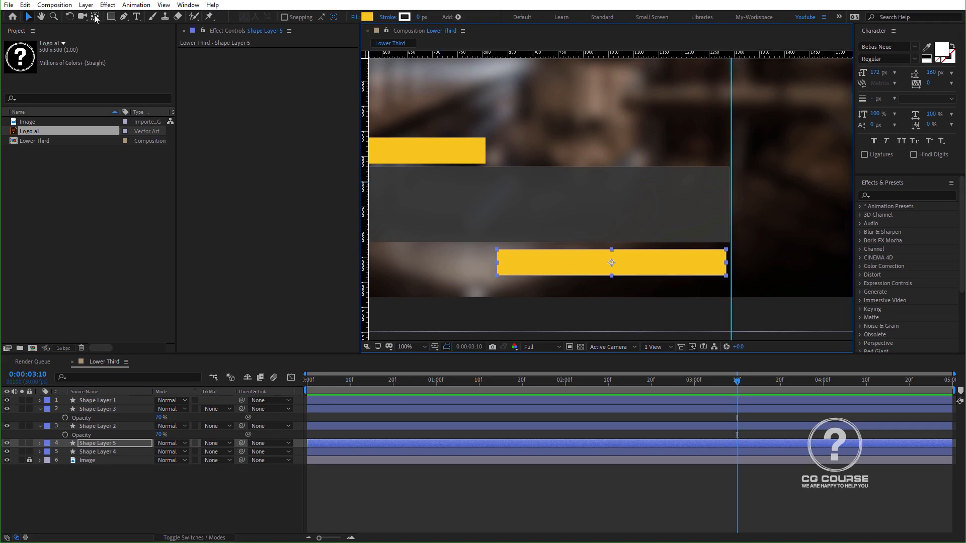
{"action": "left_click_drag", "start_coordinate": [612, 267], "coordinate": [619, 268]}
{"action": "left_click_drag", "start_coordinate": [706, 271], "coordinate": [725, 265]}
{"action": "key", "text": "v"}
Step: Nudge the lower yellow strip right onto the guide and up until it sits just beneath the dark bar
{"action": "key", "text": "shift+Right"}
{"action": "key", "text": "Up"}
{"action": "key", "text": "Up"}
{"action": "key", "text": "Up"}
{"action": "key", "text": "Up"}
{"action": "key", "text": "Up"}
{"action": "key", "text": "Up"}
{"action": "key", "text": "Up"}
{"action": "key", "text": "Up"}
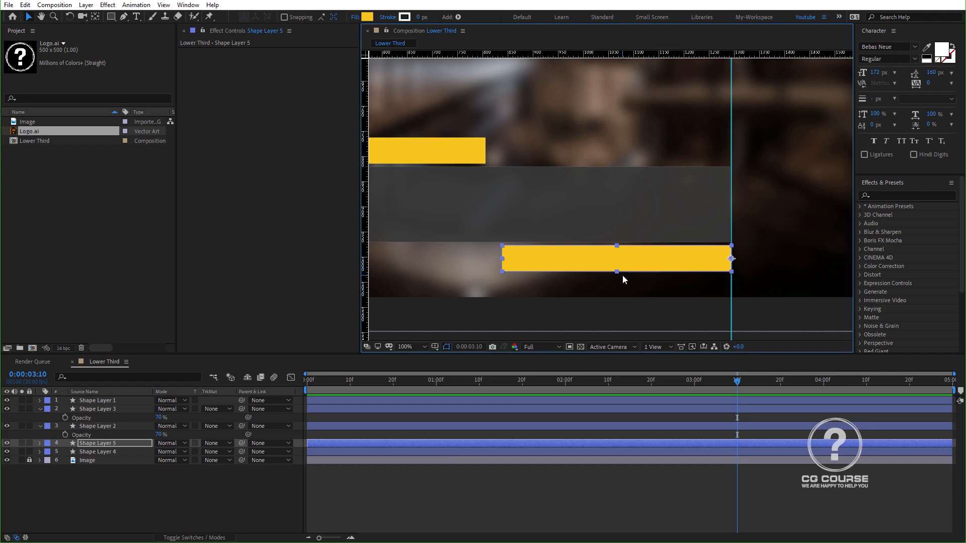
Step: Make the lower yellow strip thinner and extend it leftward to nearly four fifths of the dark bar's length
{"action": "left_click_drag", "start_coordinate": [618, 271], "coordinate": [643, 261], "text": "ctrl"}
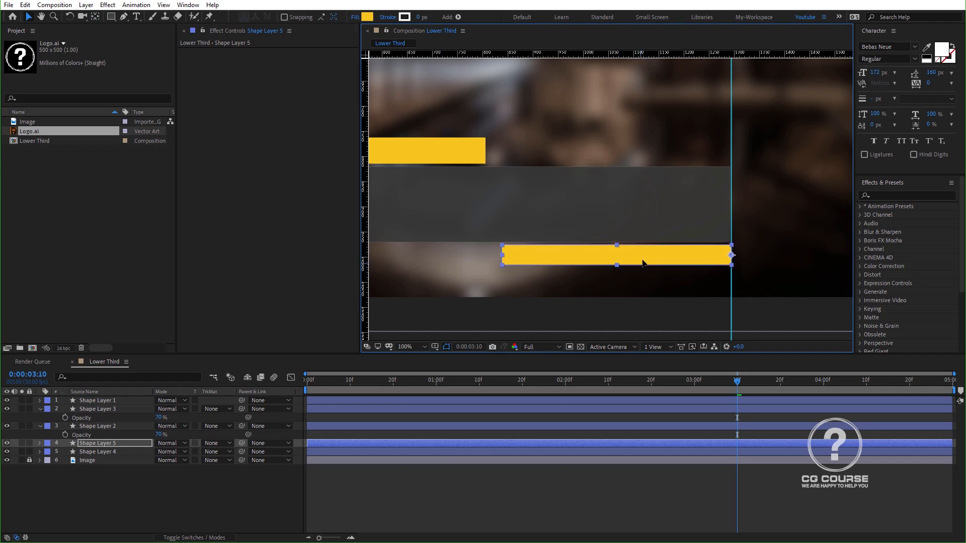
{"action": "scroll", "coordinate": [606, 281], "scroll_direction": "down", "scroll_amount": 2}
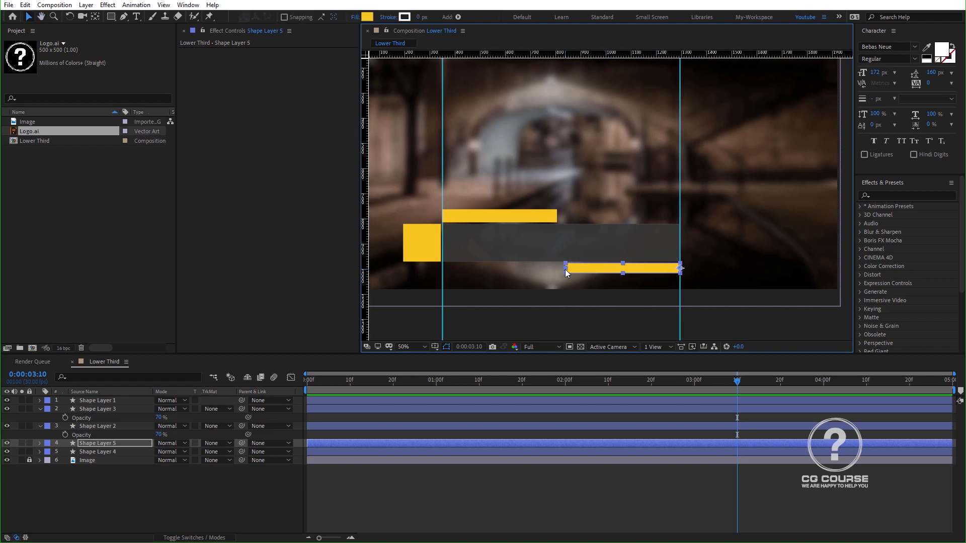
{"action": "left_click_drag", "start_coordinate": [565, 270], "coordinate": [538, 282]}
{"action": "left_click", "coordinate": [508, 496]}
{"action": "key", "text": "h"}
{"action": "key", "text": "v"}
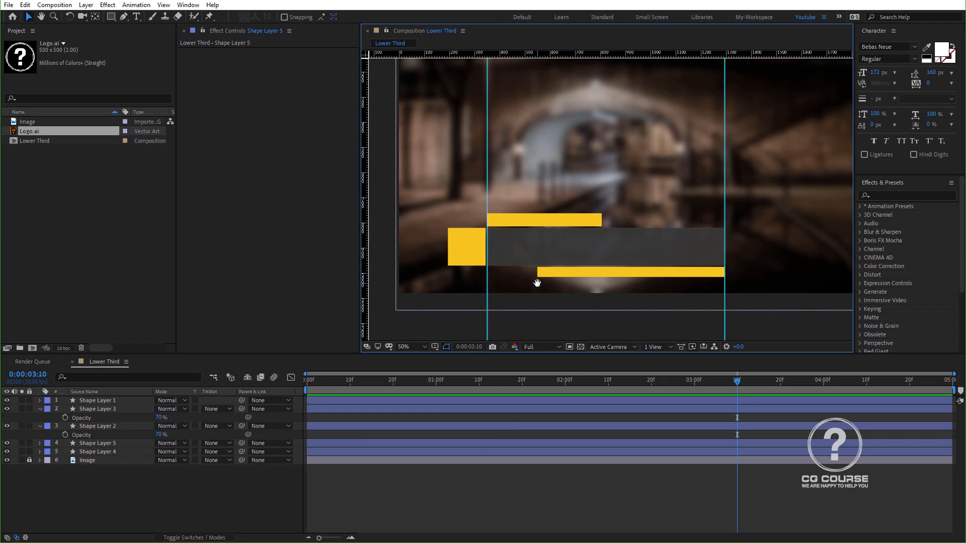
Step: Hide the guides and collapse the Opacity properties of Shape Layer 3 and Shape Layer 2
{"action": "key", "text": "ctrl+semicolon"}
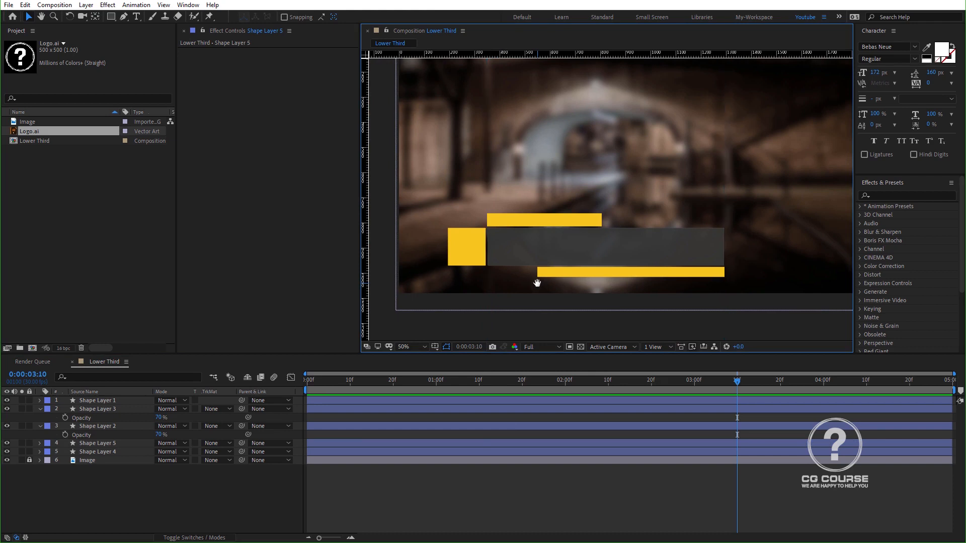
{"action": "left_click", "coordinate": [40, 409]}
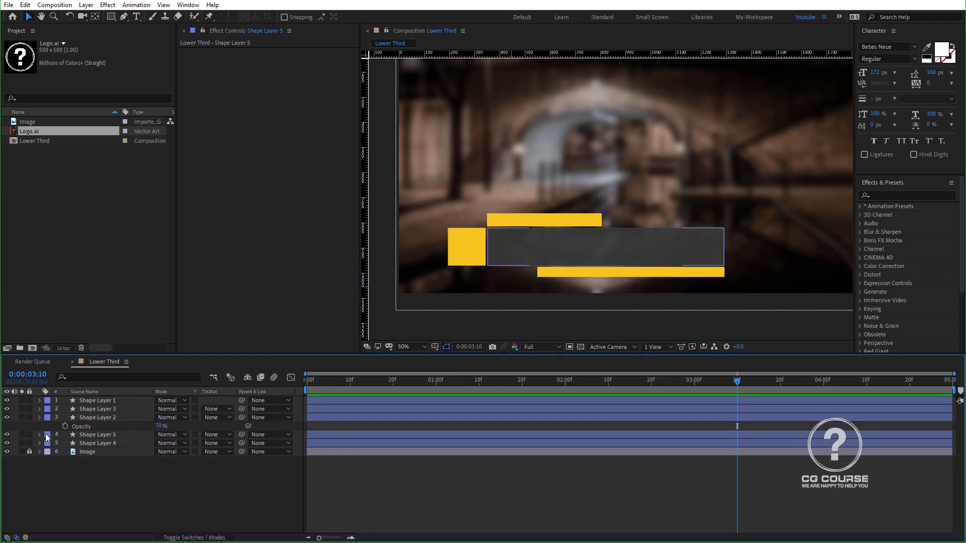
{"action": "left_click", "coordinate": [40, 417]}
Step: Add Logo.ai to the composition above the shape layers, centred on the yellow square, and scale it to 29%
{"action": "left_click_drag", "start_coordinate": [45, 133], "coordinate": [467, 261]}
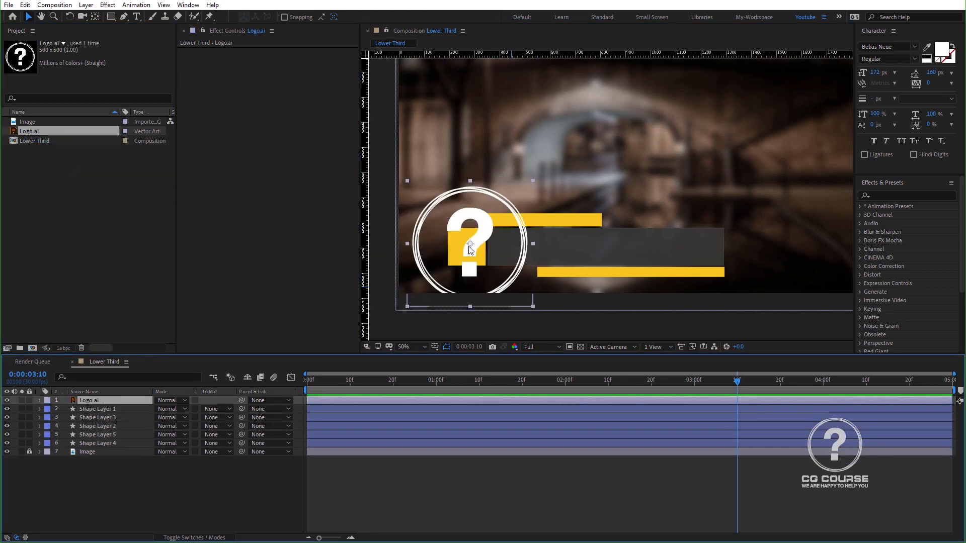
{"action": "key", "text": "s"}
{"action": "left_click_drag", "start_coordinate": [170, 409], "coordinate": [134, 409]}
{"action": "scroll", "coordinate": [455, 259], "scroll_direction": "up", "scroll_amount": 2}
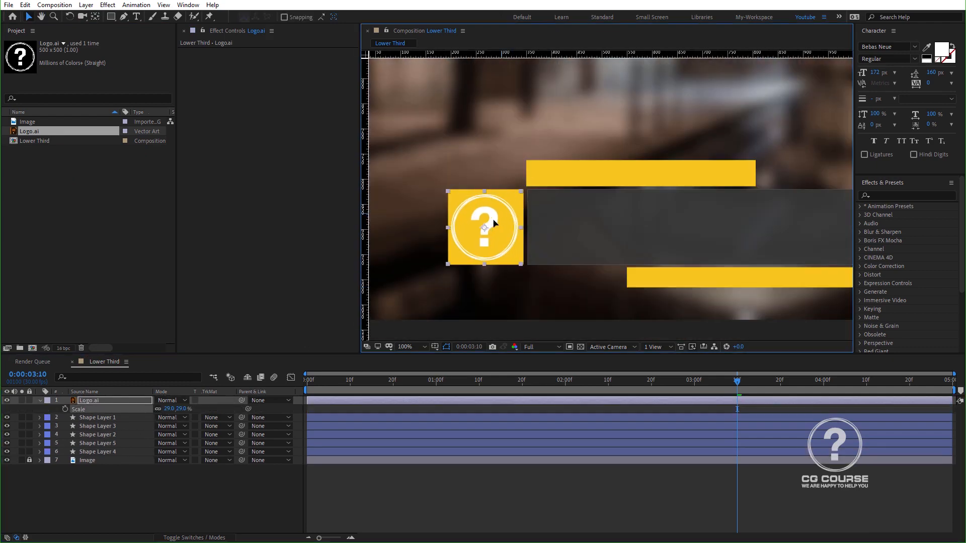
{"action": "left_click", "coordinate": [508, 484]}
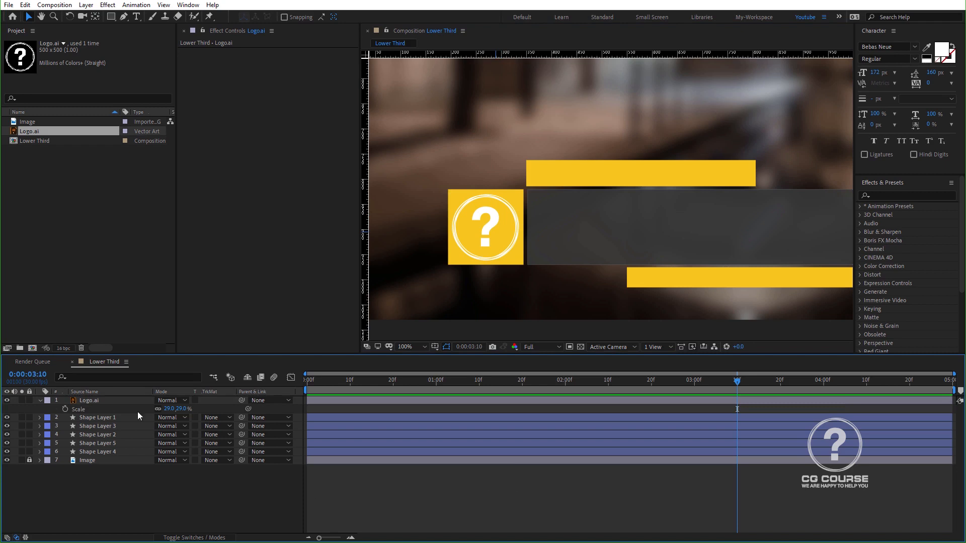
{"action": "left_click", "coordinate": [40, 401]}
Step: Show the title/action safe overlay and move Shape Layer 1's anchor point to the square's bottom-right corner
{"action": "left_click", "coordinate": [434, 346]}
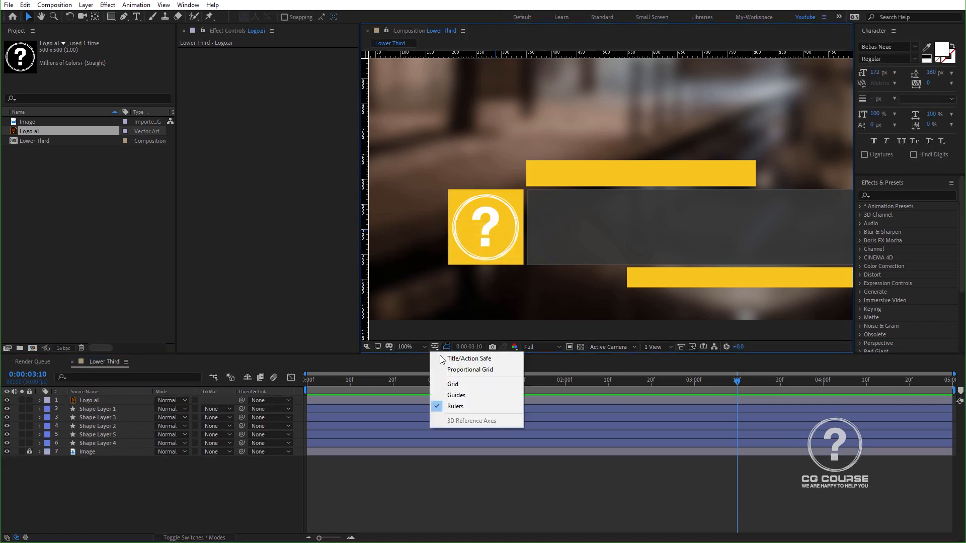
{"action": "left_click", "coordinate": [442, 359]}
{"action": "left_click", "coordinate": [85, 400]}
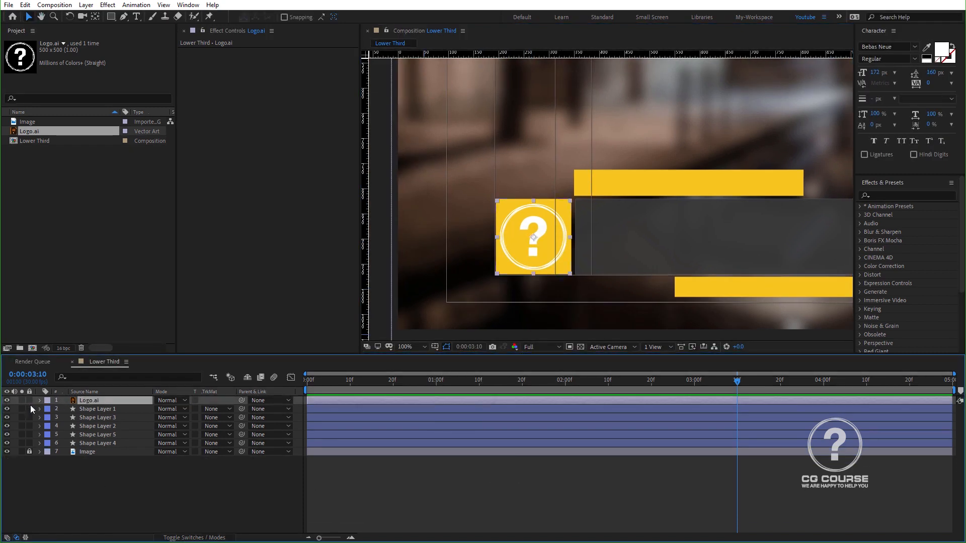
{"action": "left_click", "coordinate": [89, 409]}
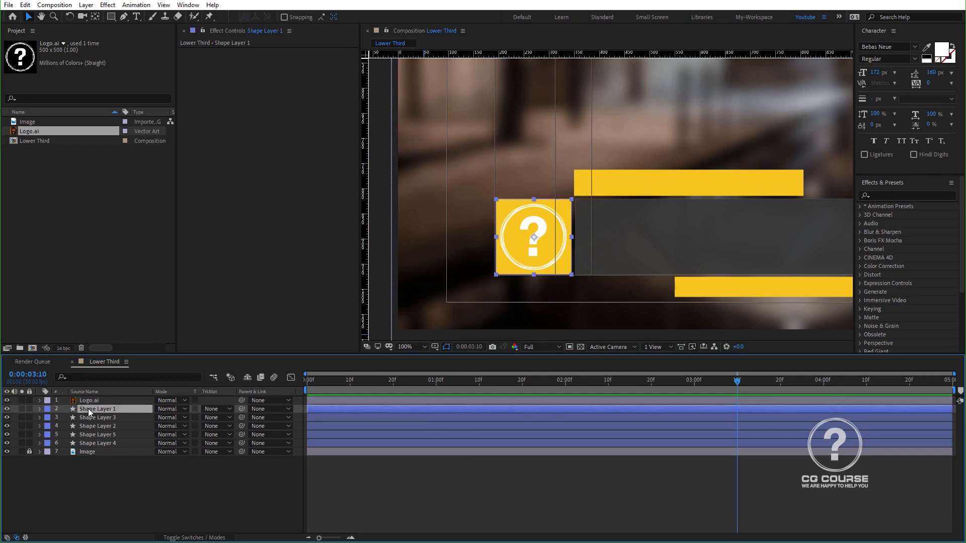
{"action": "key", "text": "y"}
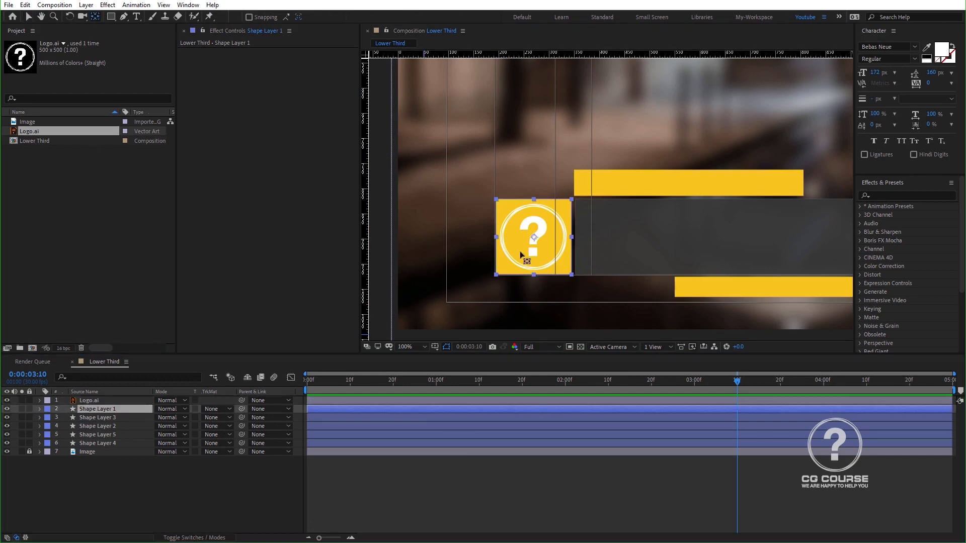
{"action": "left_click_drag", "start_coordinate": [561, 267], "coordinate": [570, 274]}
Step: Reveal Position and Scale for Shape Layer 1 and set a keyframe on both at 0:00:01:00
{"action": "key", "text": "p"}
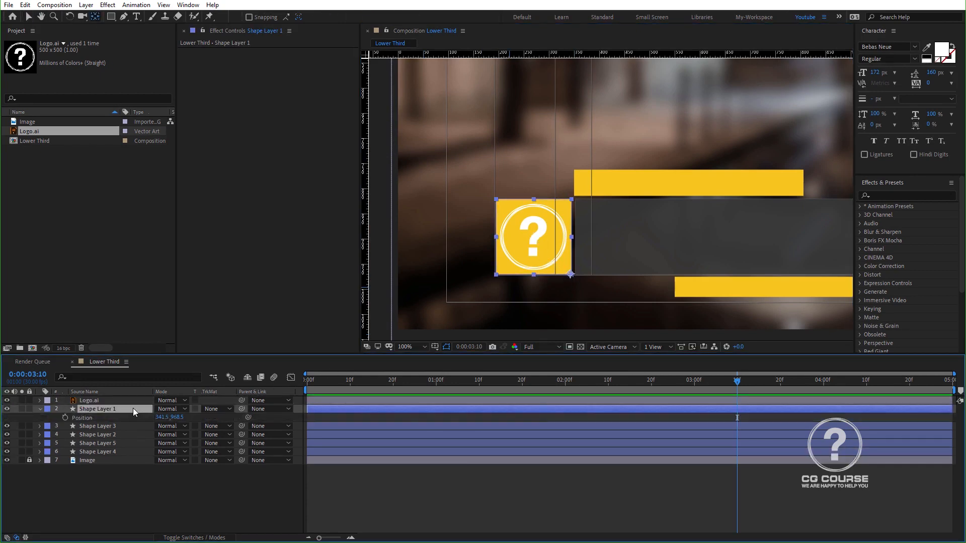
{"action": "key", "text": "shift+s"}
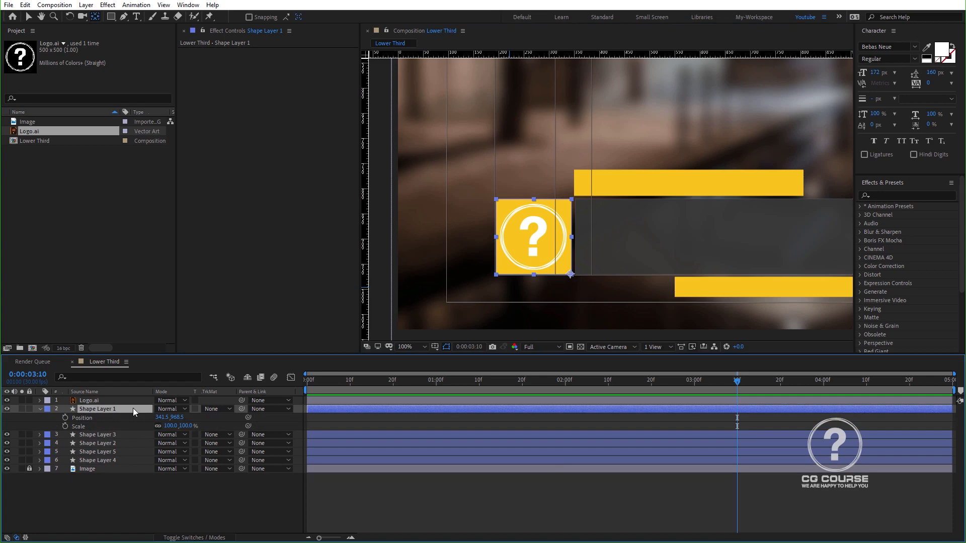
{"action": "left_click", "coordinate": [438, 384]}
{"action": "left_click", "coordinate": [66, 418]}
{"action": "left_click", "coordinate": [65, 426]}
Step: Set Shape Layer 1's Scale to 15% at 0:00:00:00 and hide the title/action safe overlay
{"action": "left_click", "coordinate": [369, 389]}
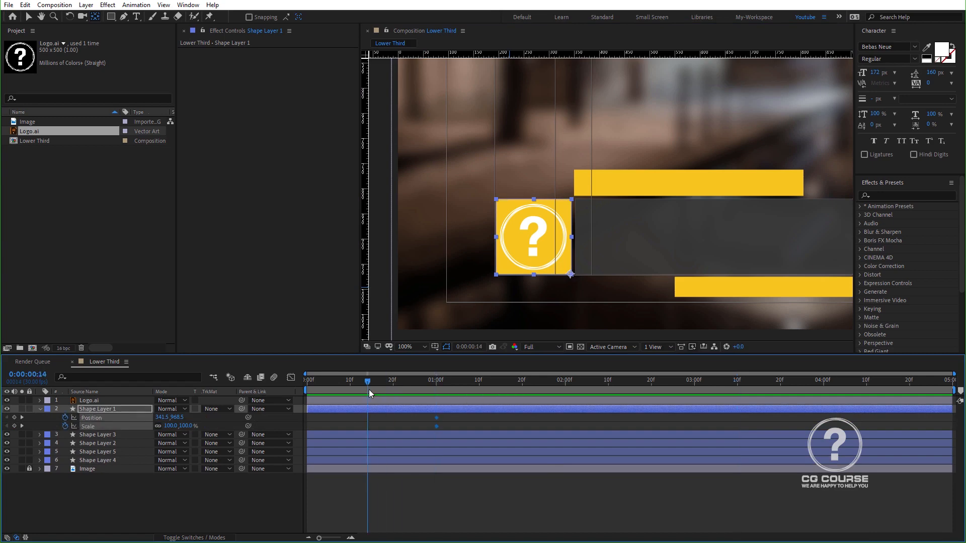
{"action": "left_click_drag", "start_coordinate": [369, 390], "coordinate": [299, 396]}
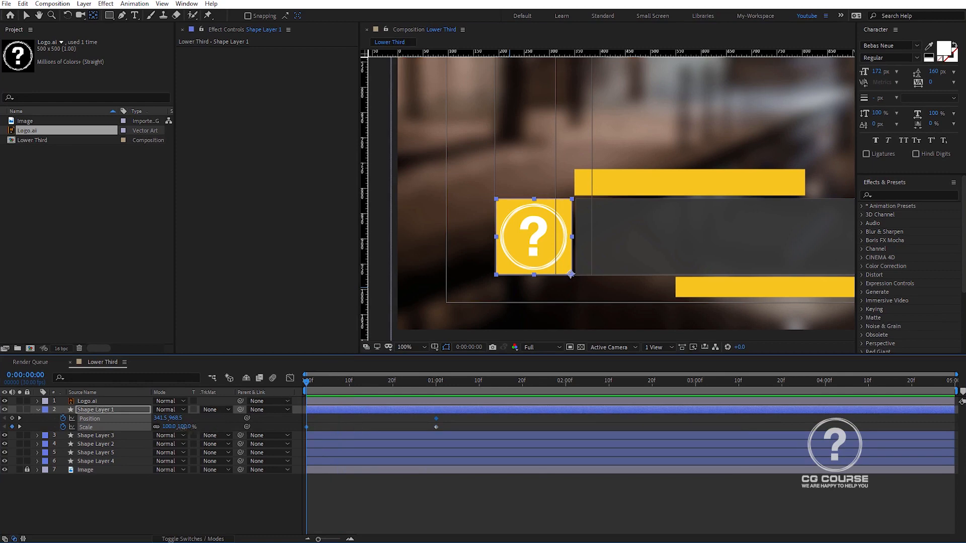
{"action": "left_click_drag", "start_coordinate": [187, 426], "coordinate": [148, 427]}
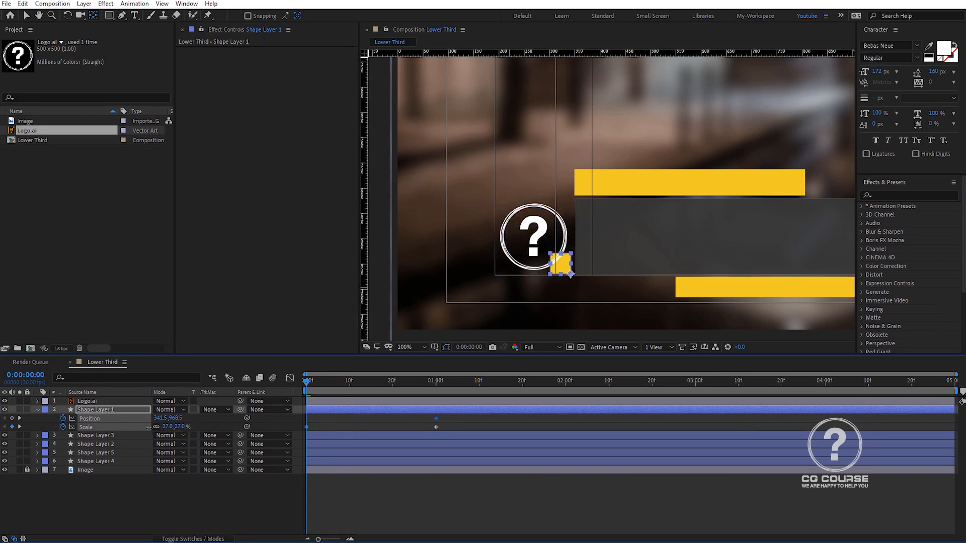
{"action": "left_click", "coordinate": [435, 348]}
{"action": "left_click", "coordinate": [442, 354]}
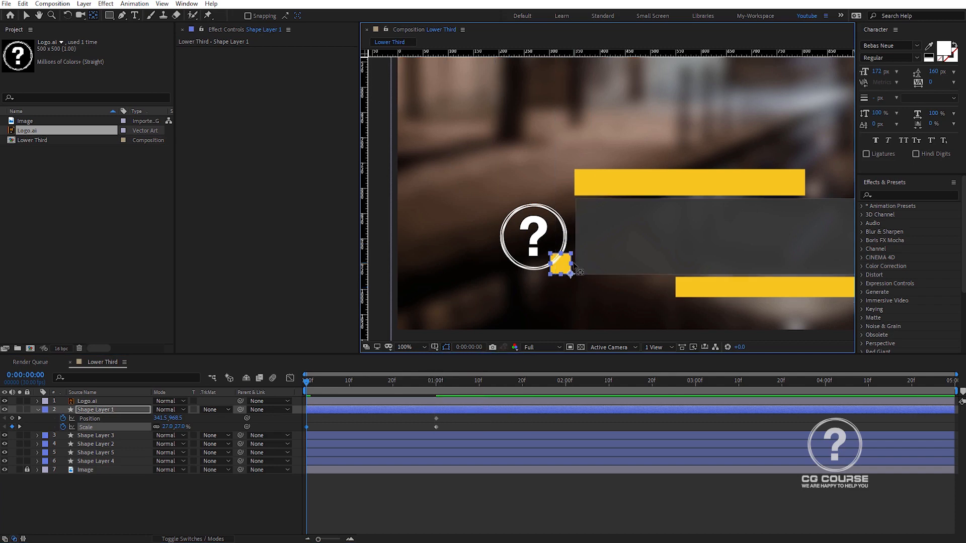
{"action": "left_click", "coordinate": [180, 427]}
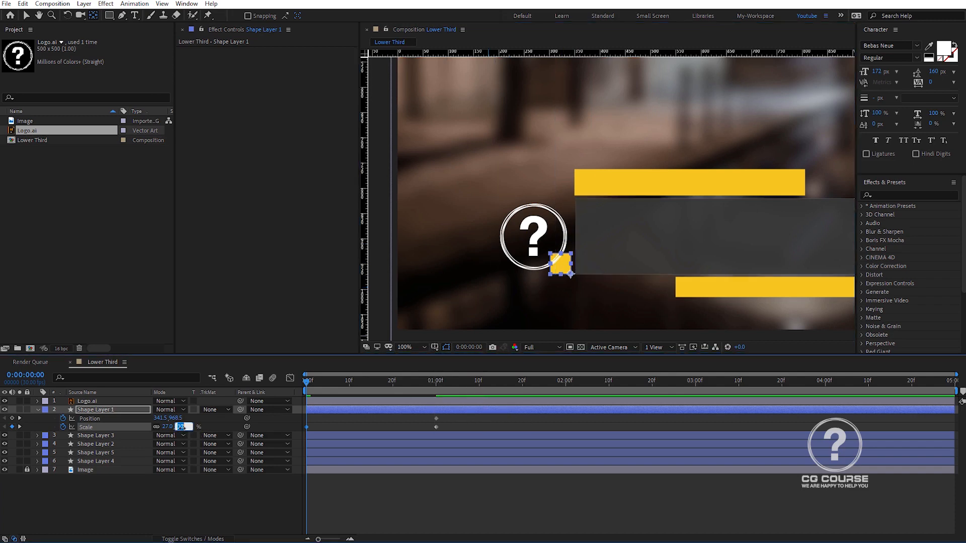
{"action": "type", "text": "20"}
{"action": "key", "text": "Return"}
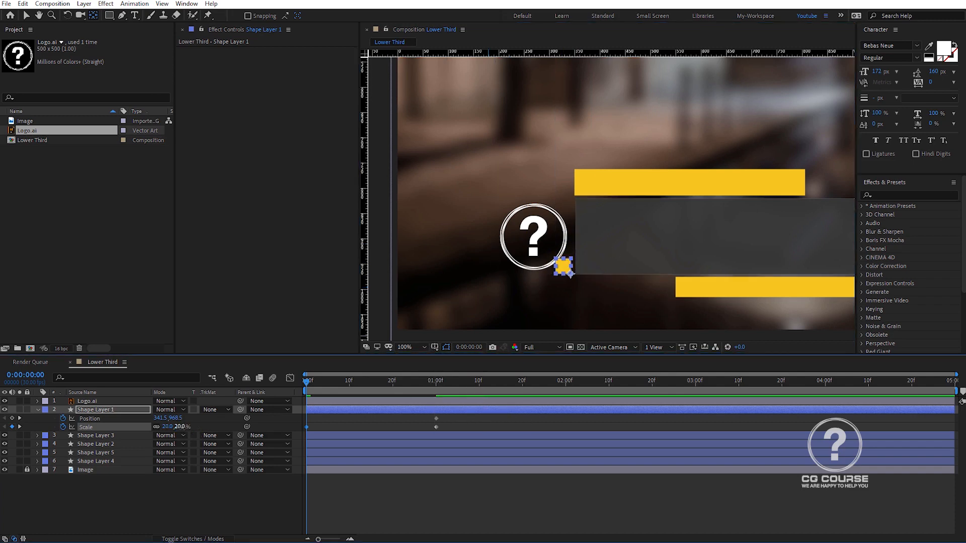
{"action": "left_click", "coordinate": [181, 426]}
{"action": "type", "text": "15"}
{"action": "key", "text": "Return"}
Step: Move the small yellow square straight left to X position 116.5 at 0:00:00:00
{"action": "key", "text": "v"}
{"action": "left_click_drag", "start_coordinate": [564, 267], "coordinate": [453, 268]}
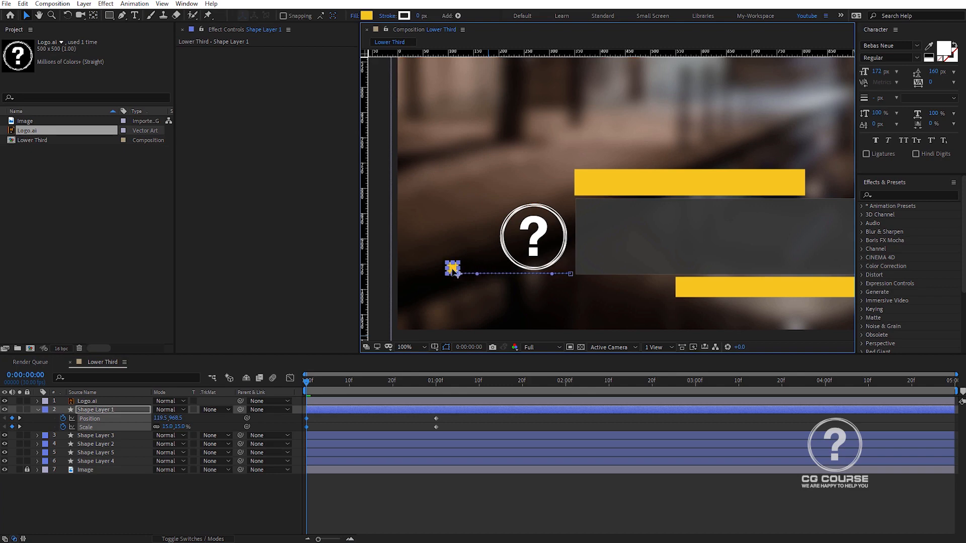
{"action": "left_click_drag", "start_coordinate": [457, 272], "coordinate": [456, 272]}
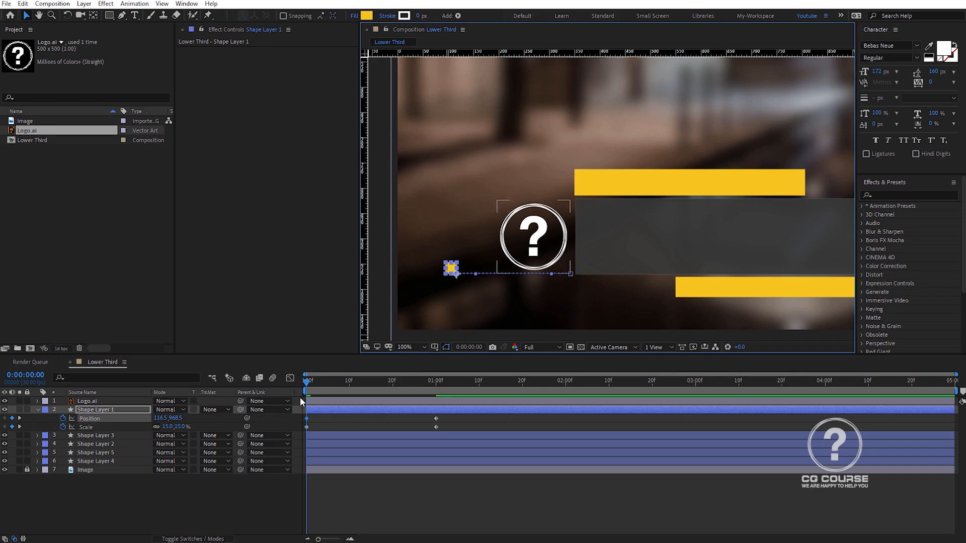
Step: Shift the 100% Scale keyframe to about 0:00:01:04 and add a 15% Scale keyframe at 0:00:01:00
{"action": "left_click_drag", "start_coordinate": [312, 386], "coordinate": [436, 392]}
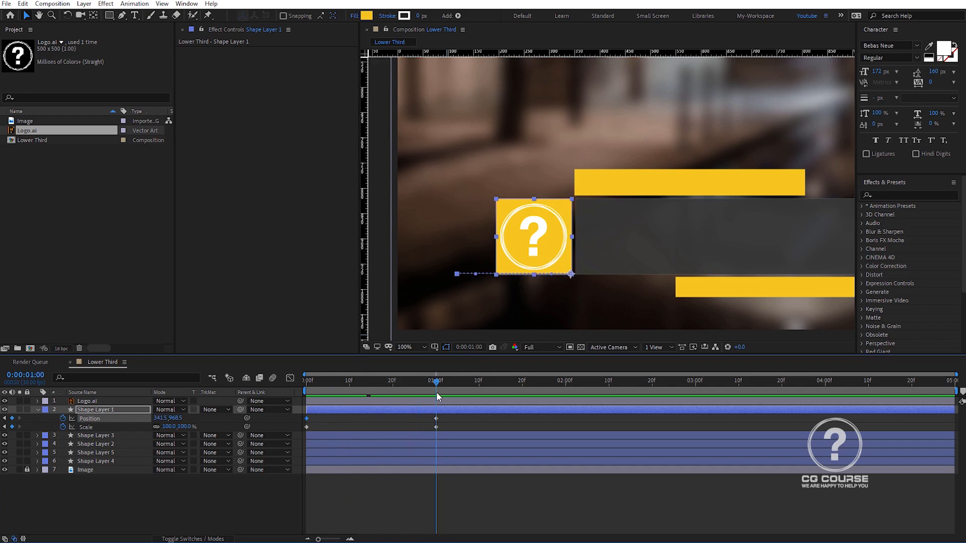
{"action": "left_click_drag", "start_coordinate": [436, 427], "coordinate": [456, 427]}
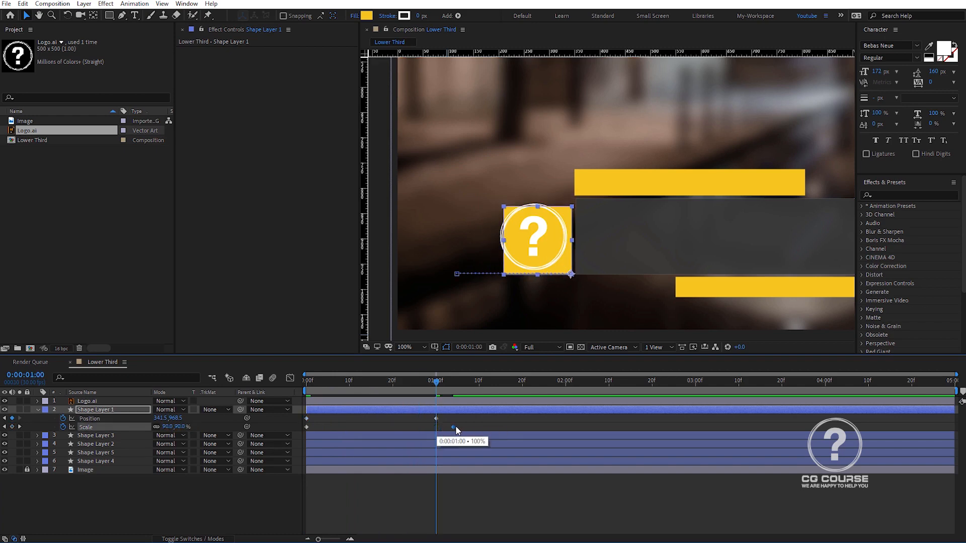
{"action": "left_click_drag", "start_coordinate": [455, 425], "coordinate": [455, 426]}
{"action": "type", "text": "15"}
{"action": "key", "text": "Return"}
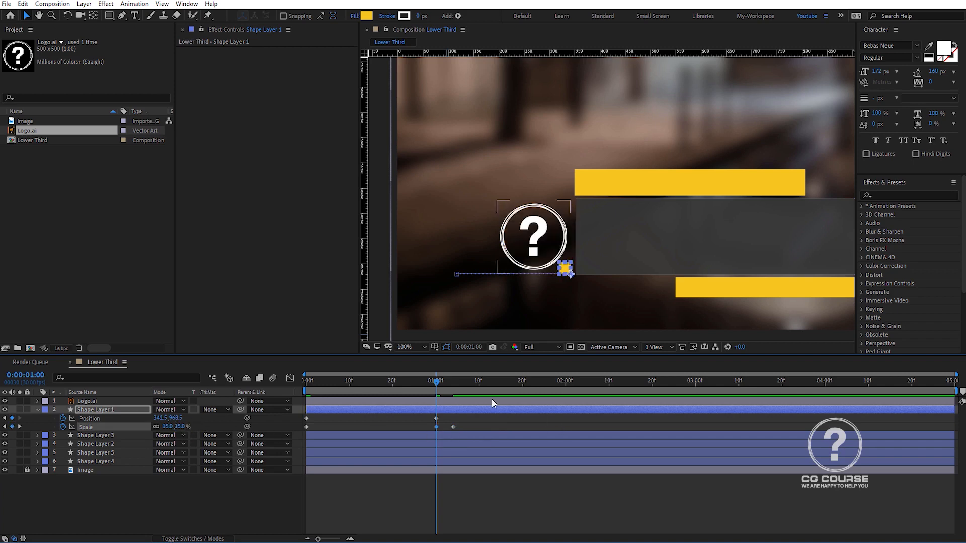
Step: Preview the square's animation from the start and shift the Position and Scale keyframes at 0:00:01:00 back to 0:00:00:25
{"action": "key", "text": "Home"}
{"action": "key", "text": "space"}
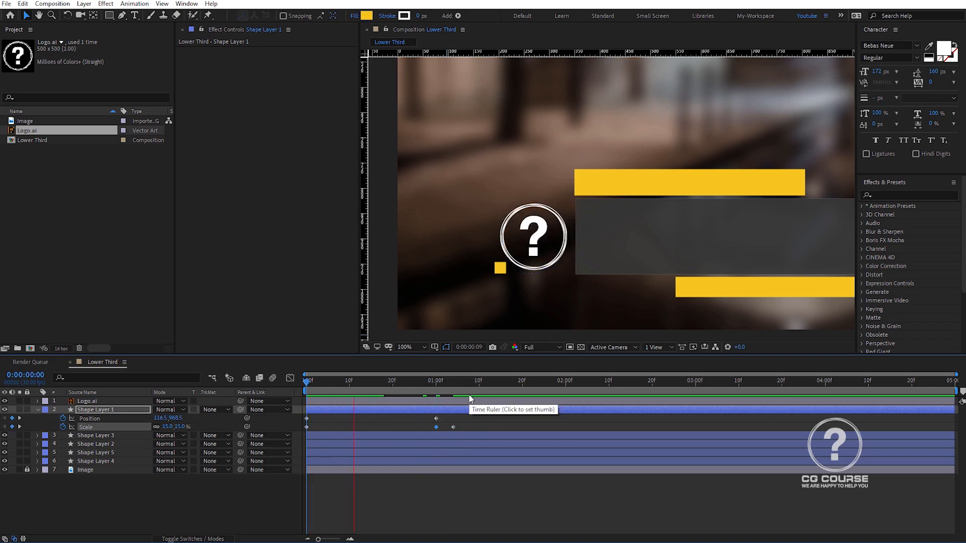
{"action": "left_click_drag", "start_coordinate": [454, 391], "coordinate": [418, 427]}
{"action": "left_click", "coordinate": [436, 418]}
{"action": "left_click", "coordinate": [435, 426], "text": "shift"}
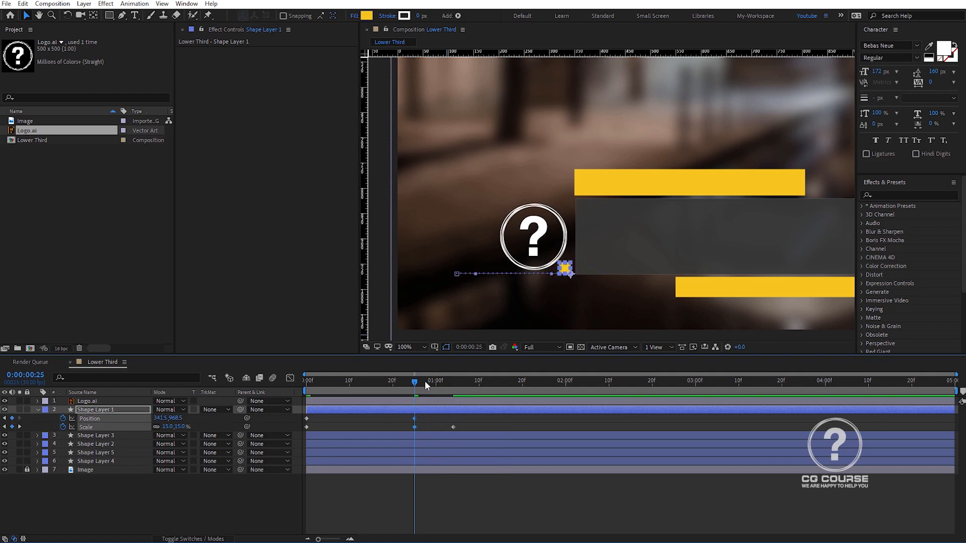
Step: Shift Shape Layer 1's 100% Scale keyframe to 0:00:01:05, apply Easy Ease to all its Position and Scale keyframes, and preview the motion
{"action": "key", "text": "shift+Page_Down"}
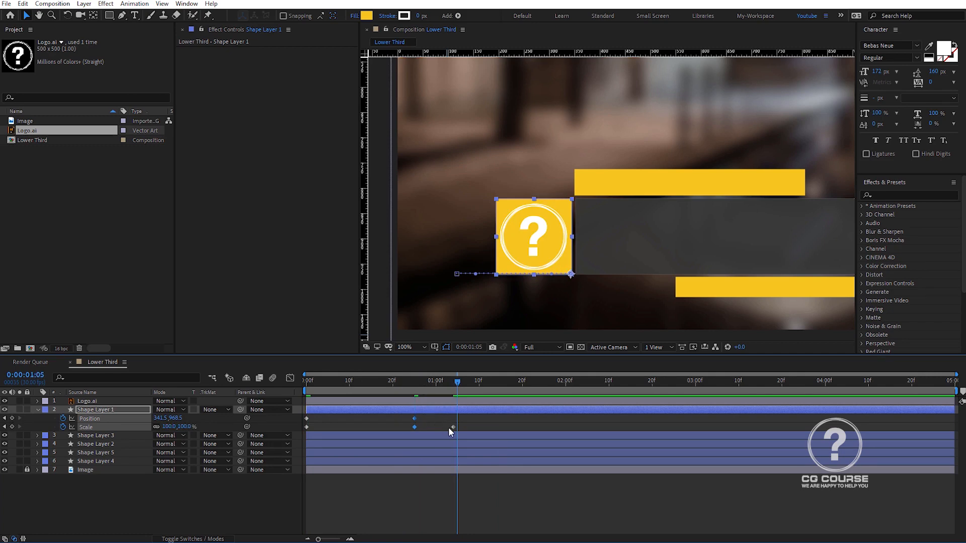
{"action": "left_click_drag", "start_coordinate": [453, 428], "coordinate": [306, 426]}
{"action": "right_click", "coordinate": [306, 426]}
{"action": "mouse_move", "coordinate": [363, 541]}
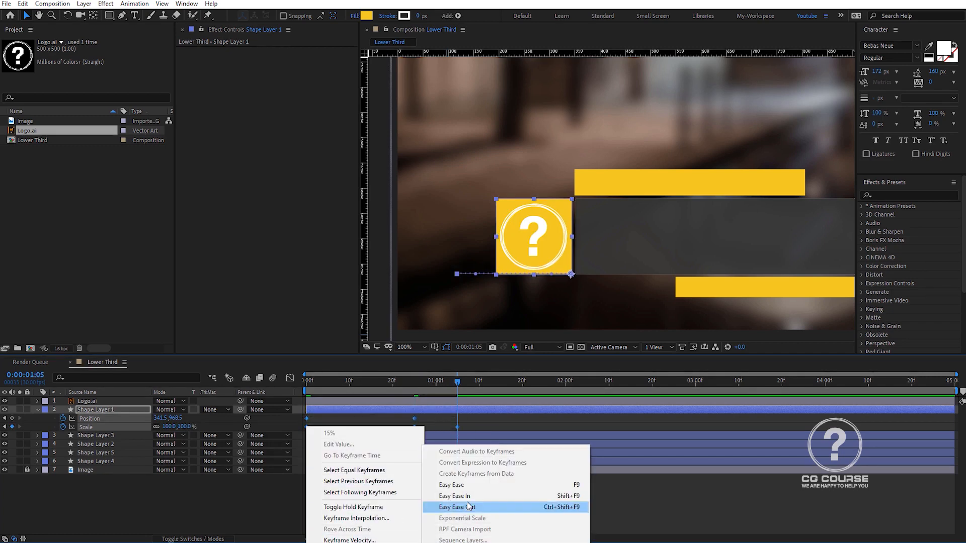
{"action": "left_click", "coordinate": [455, 485]}
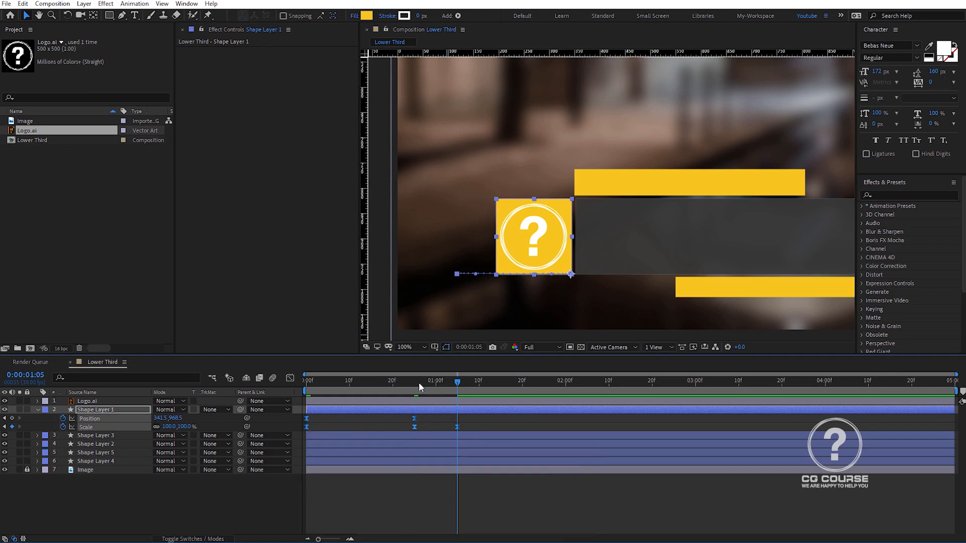
{"action": "key", "text": "Home"}
{"action": "key", "text": "space"}
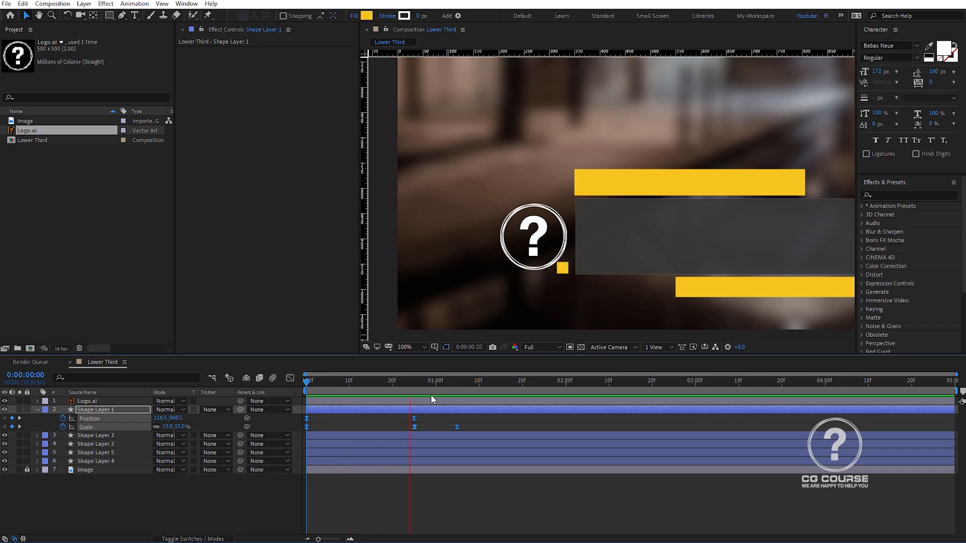
{"action": "left_click", "coordinate": [420, 484]}
{"action": "key", "text": "space"}
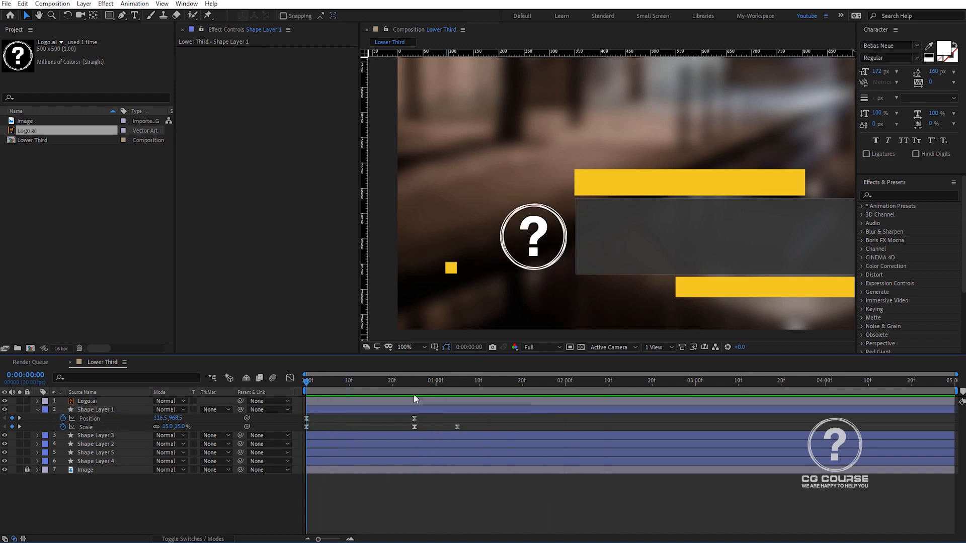
{"action": "key", "text": "space"}
{"action": "key", "text": "space"}
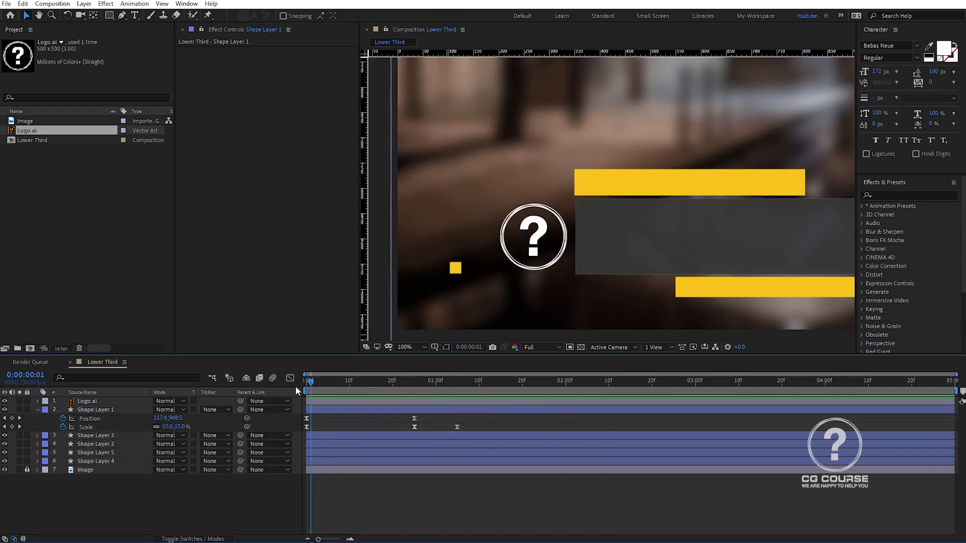
Step: Move the first 15% Scale keyframe to 0:00:00:04 and set Shape Layer 1's Scale to 0% at 0:00:00:00
{"action": "key", "text": "Home"}
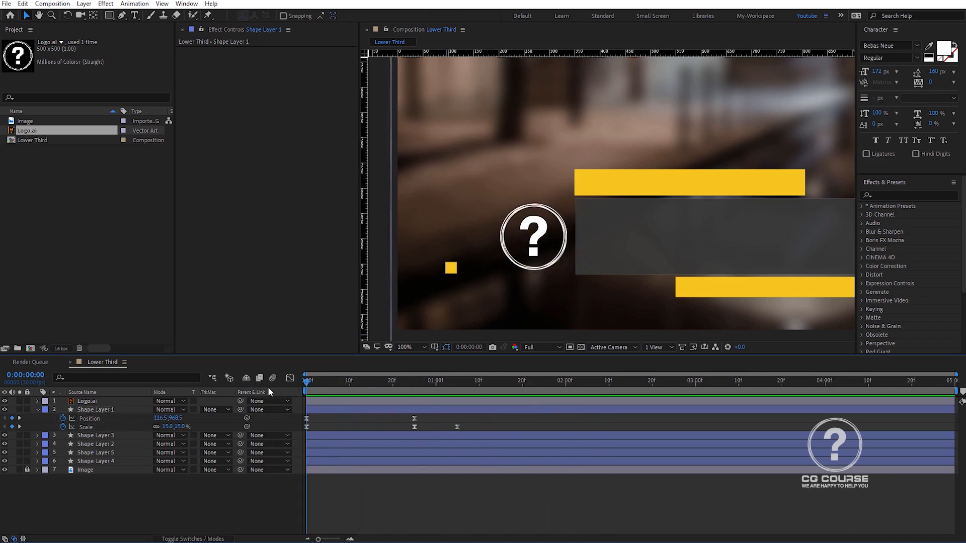
{"action": "left_click", "coordinate": [306, 427]}
{"action": "key", "text": "space"}
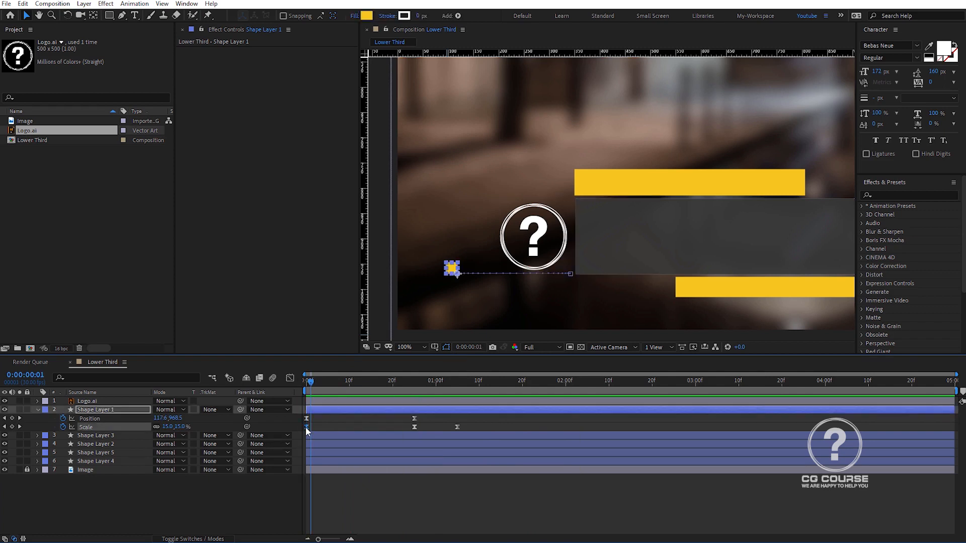
{"action": "key", "text": "Page_Up"}
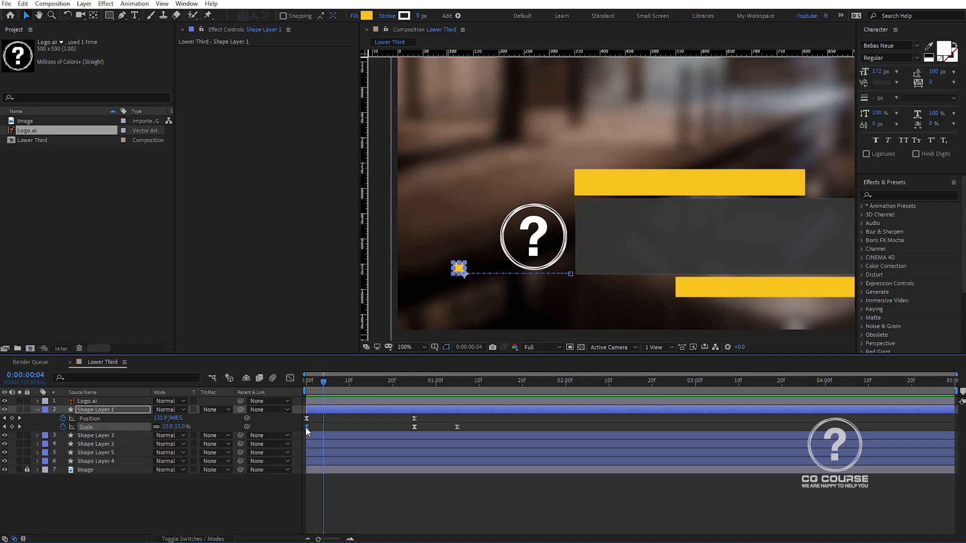
{"action": "left_click_drag", "start_coordinate": [312, 426], "coordinate": [324, 428]}
{"action": "key", "text": "Home"}
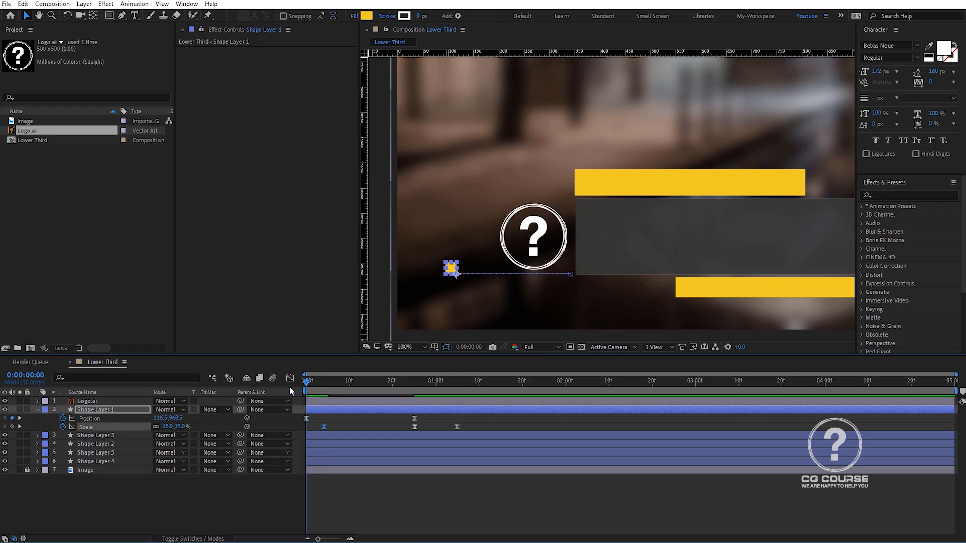
{"action": "left_click", "coordinate": [167, 427]}
{"action": "type", "text": "0"}
{"action": "key", "text": "Return"}
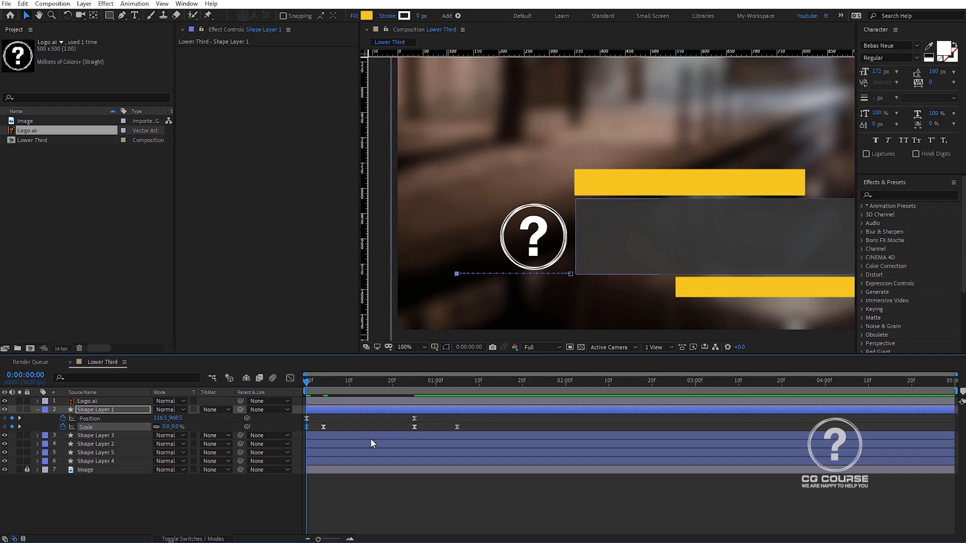
{"action": "key", "text": "space"}
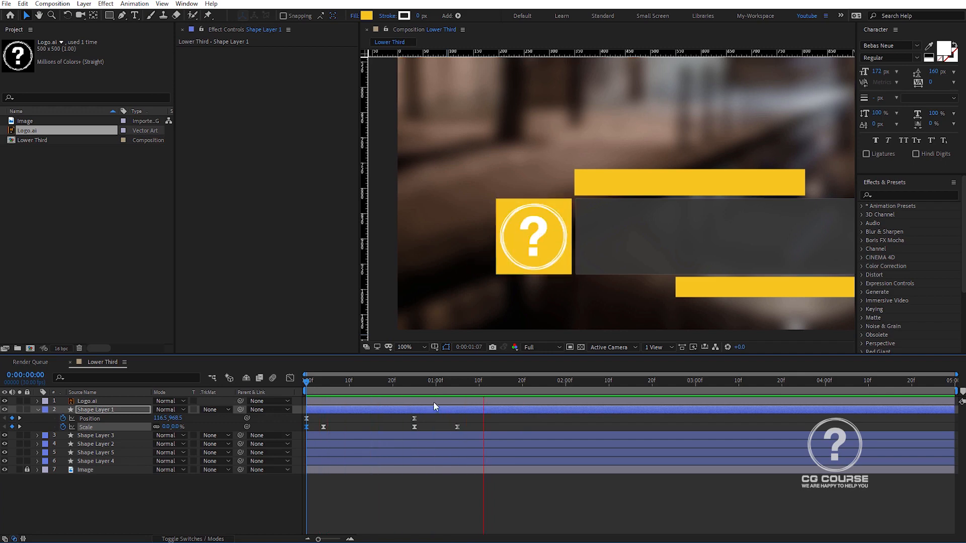
Step: Lengthen both easing handles on Shape Layer 1's Position speed graph to a peak of about 537 px/sec, and preview the movement
{"action": "left_click", "coordinate": [417, 384]}
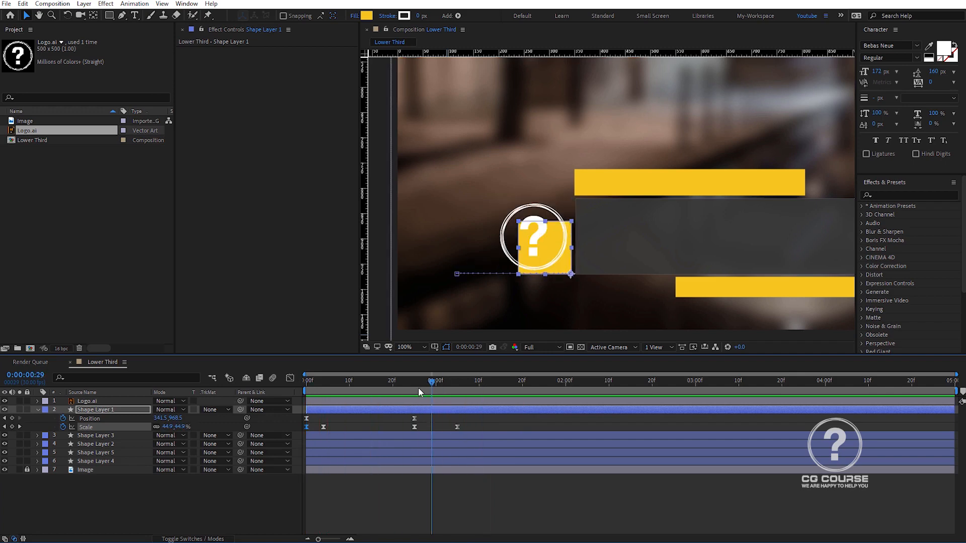
{"action": "left_click", "coordinate": [418, 417]}
{"action": "left_click", "coordinate": [416, 418]}
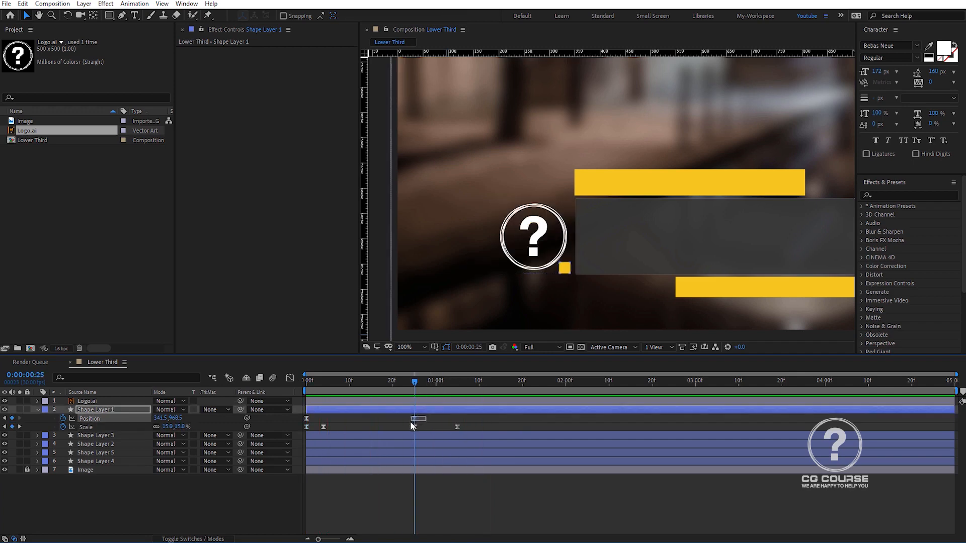
{"action": "left_click", "coordinate": [290, 379]}
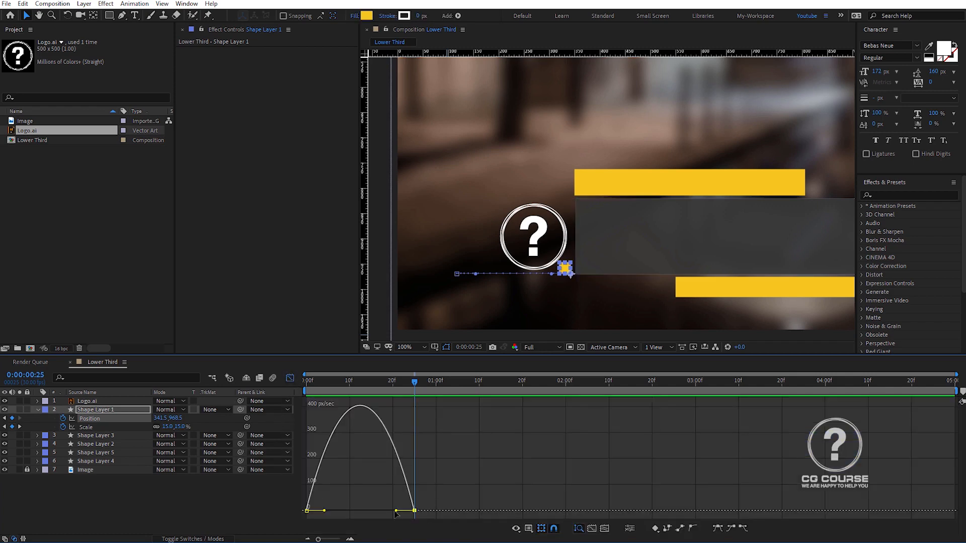
{"action": "left_click_drag", "start_coordinate": [378, 511], "coordinate": [331, 511]}
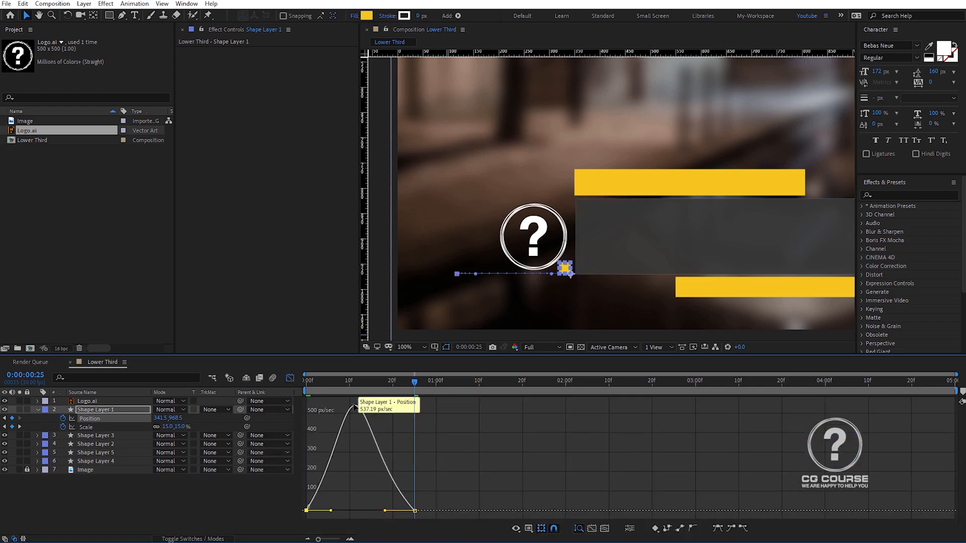
{"action": "left_click_drag", "start_coordinate": [415, 382], "coordinate": [292, 388]}
{"action": "key", "text": "space"}
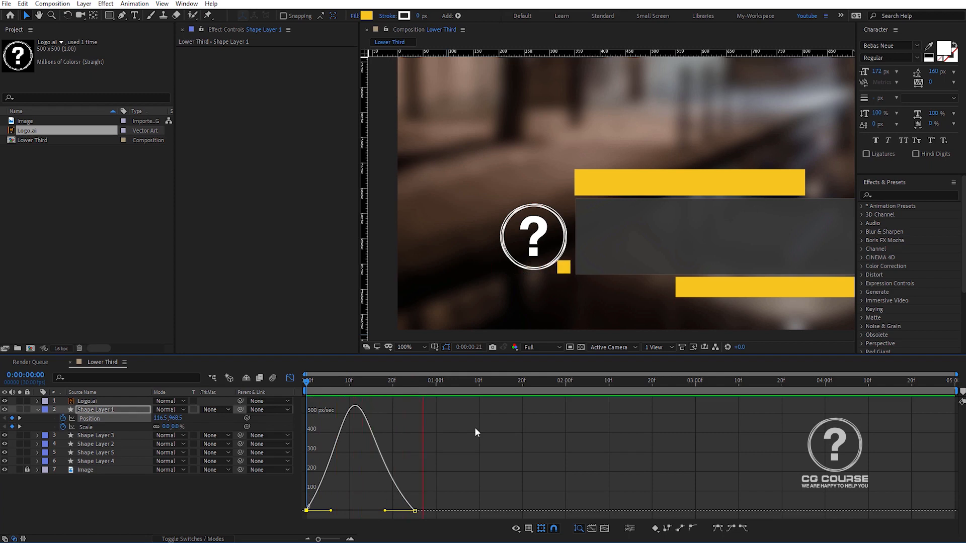
{"action": "key", "text": "space"}
{"action": "left_click", "coordinate": [290, 378]}
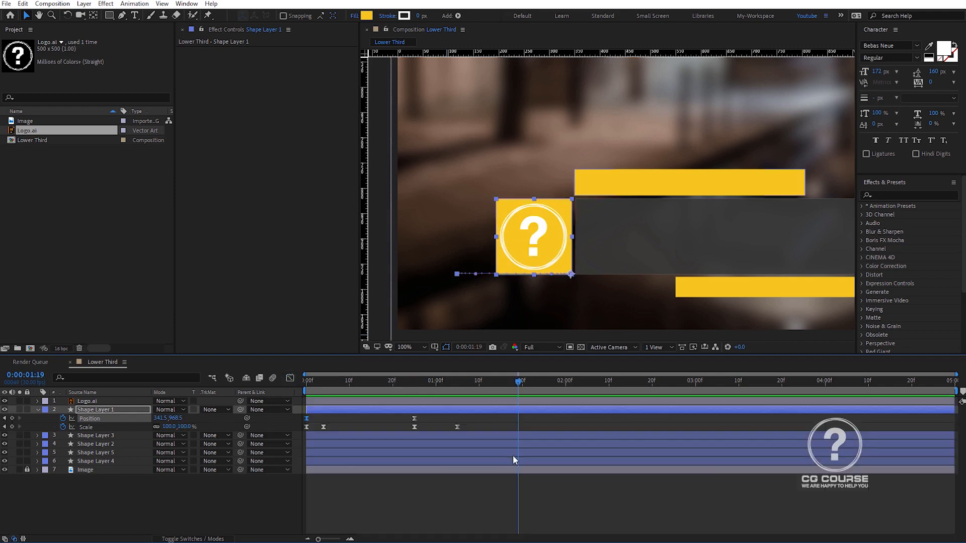
Step: Lengthen the incoming easing handle of the last Scale keyframe on Shape Layer 1's speed graph and preview the faster, smoother growth
{"action": "left_click", "coordinate": [457, 427]}
{"action": "left_click", "coordinate": [290, 378]}
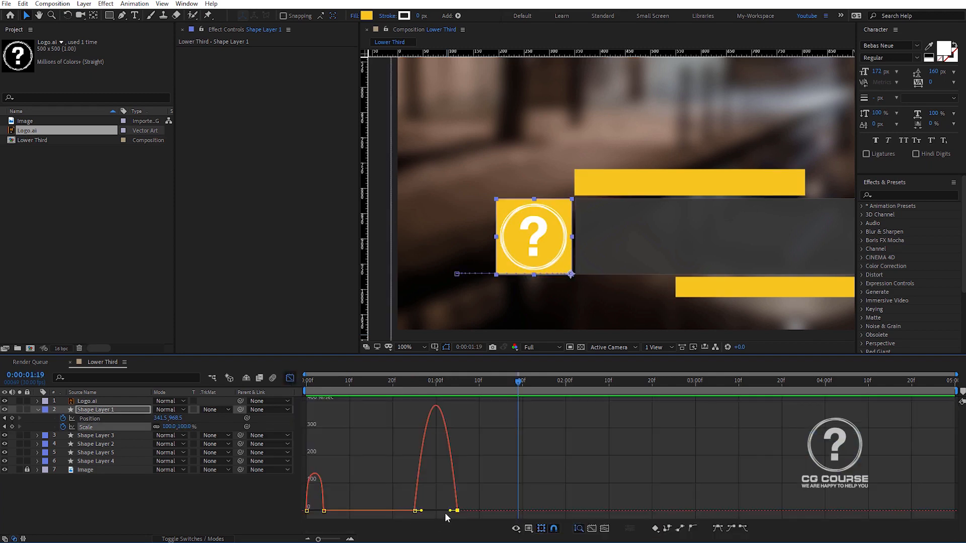
{"action": "left_click_drag", "start_coordinate": [450, 512], "coordinate": [444, 511]}
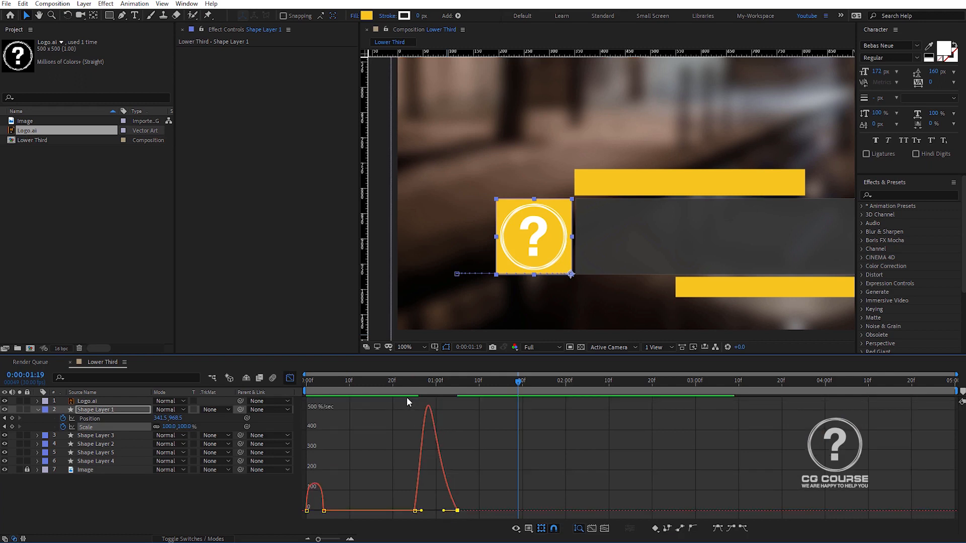
{"action": "key", "text": "Home"}
{"action": "key", "text": "space"}
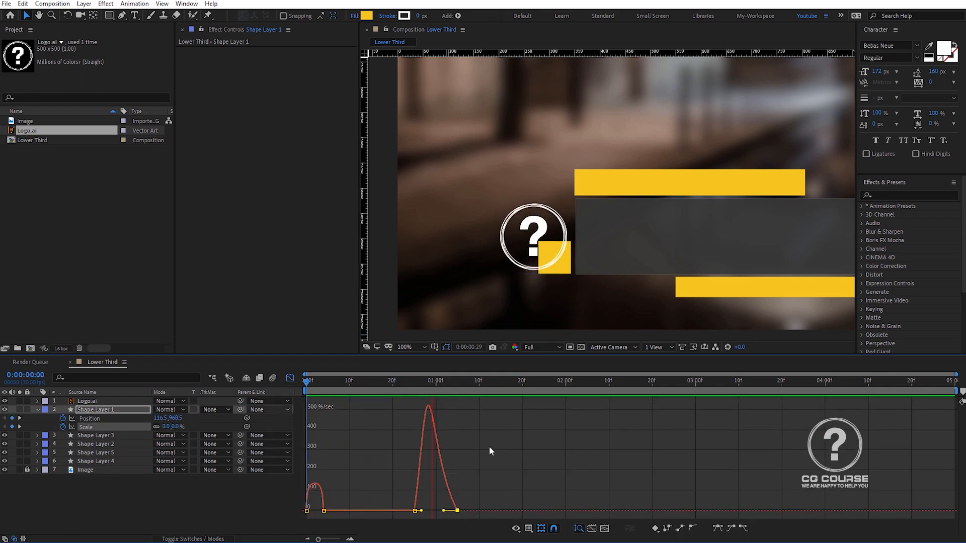
{"action": "key", "text": "Home"}
{"action": "key", "text": "space"}
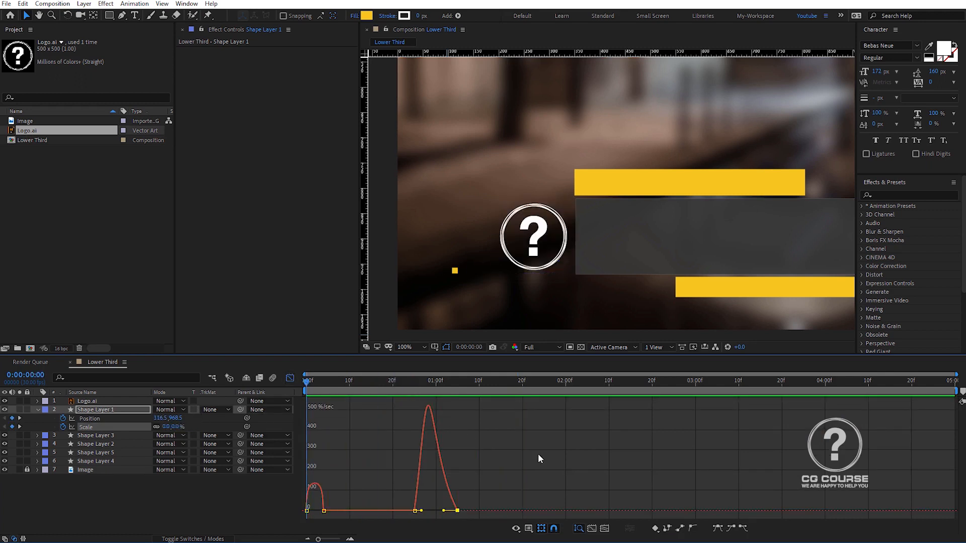
{"action": "key", "text": "space"}
{"action": "left_click", "coordinate": [290, 378]}
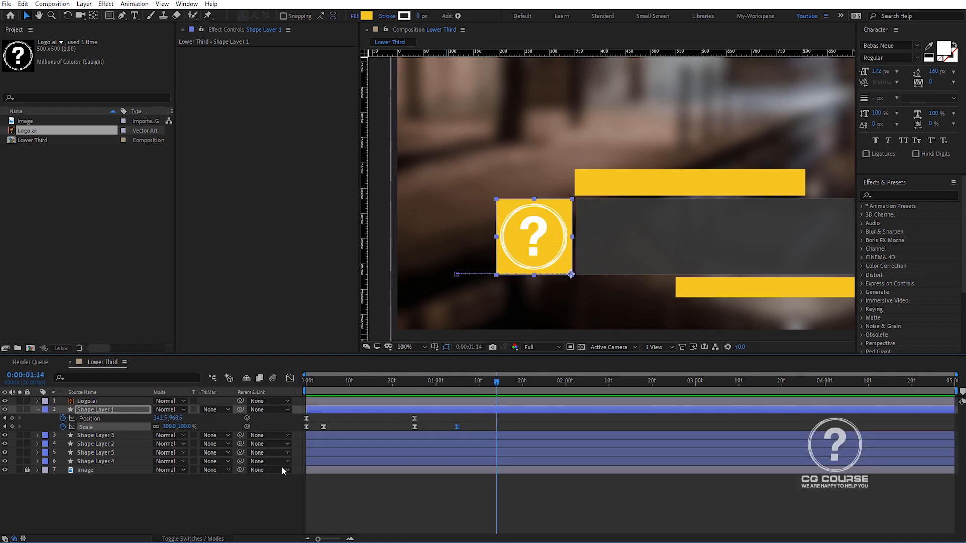
Step: Duplicate Shape Layer 1 and place the copy above the Logo.ai layer
{"action": "left_click", "coordinate": [255, 500]}
{"action": "left_click_drag", "start_coordinate": [489, 384], "coordinate": [458, 388]}
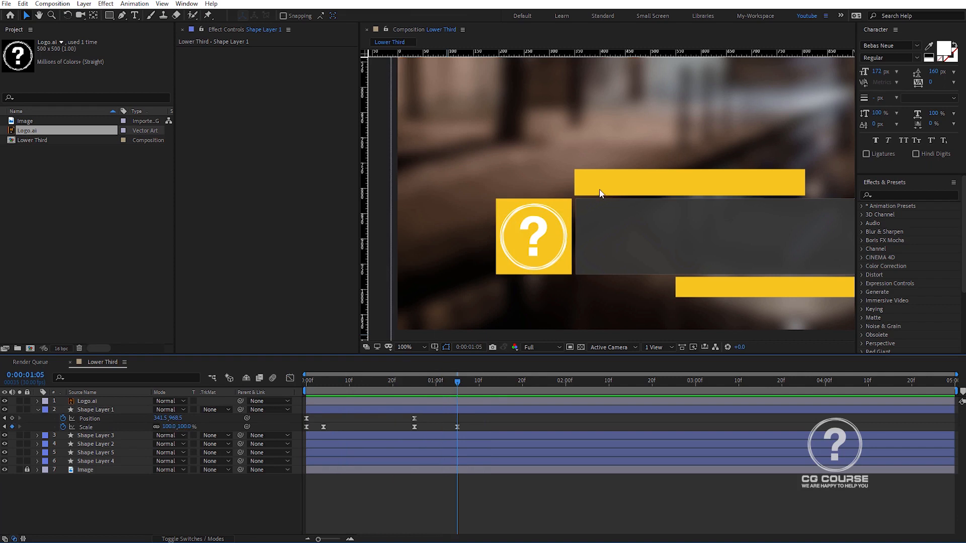
{"action": "left_click", "coordinate": [38, 409]}
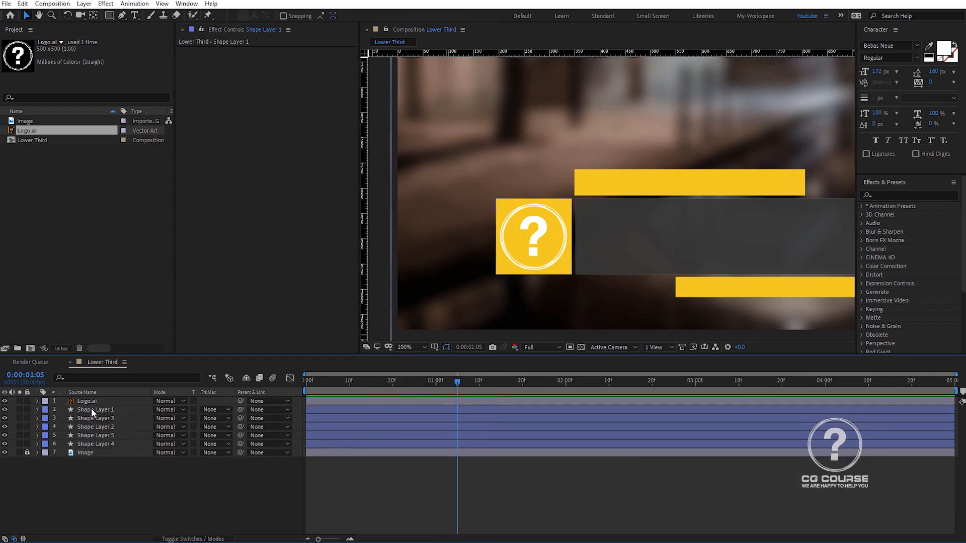
{"action": "left_click", "coordinate": [92, 409]}
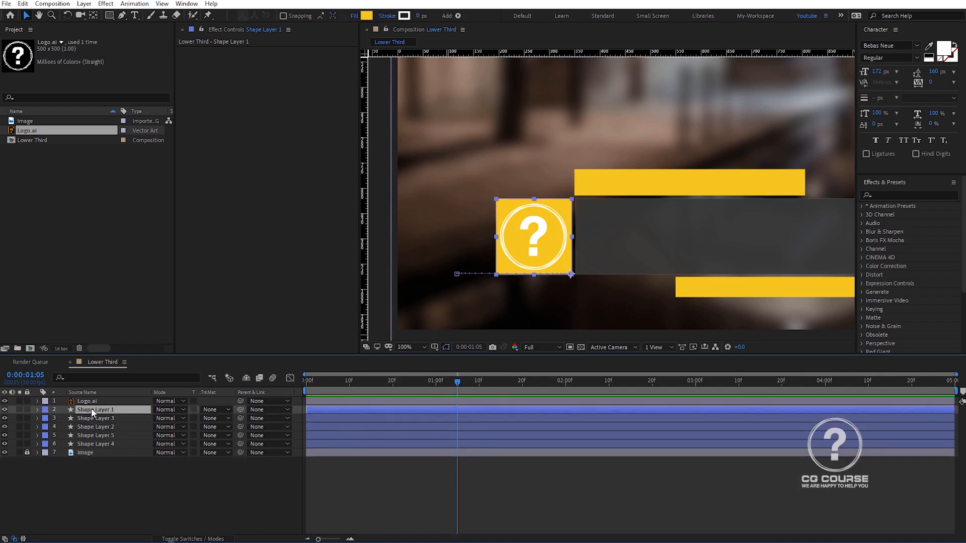
{"action": "key", "text": "ctrl+d"}
{"action": "left_click_drag", "start_coordinate": [93, 407], "coordinate": [90, 401]}
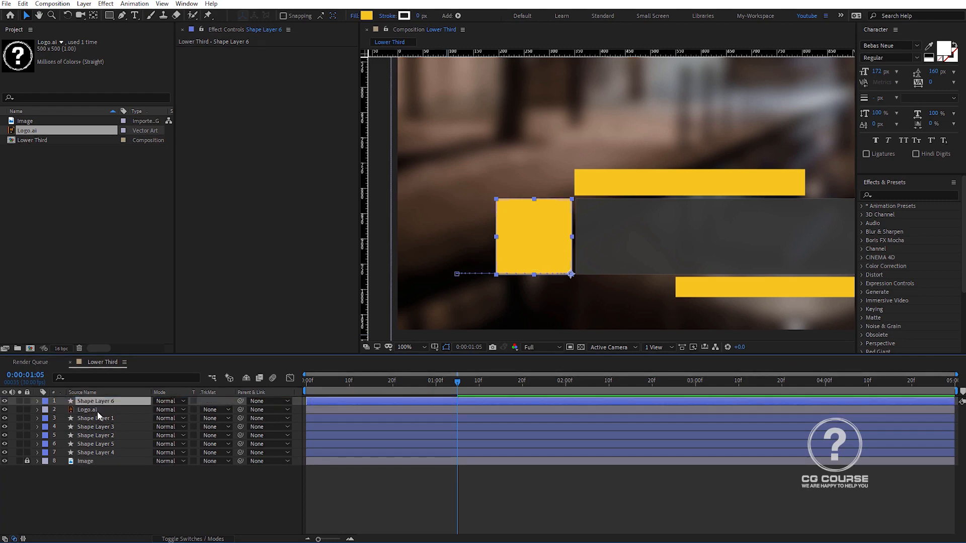
Step: Set the Logo.ai layer's track matte to Alpha using the square copy above it, and check the masking across the animation
{"action": "left_click", "coordinate": [98, 412]}
{"action": "left_click", "coordinate": [207, 410]}
{"action": "left_click", "coordinate": [221, 435]}
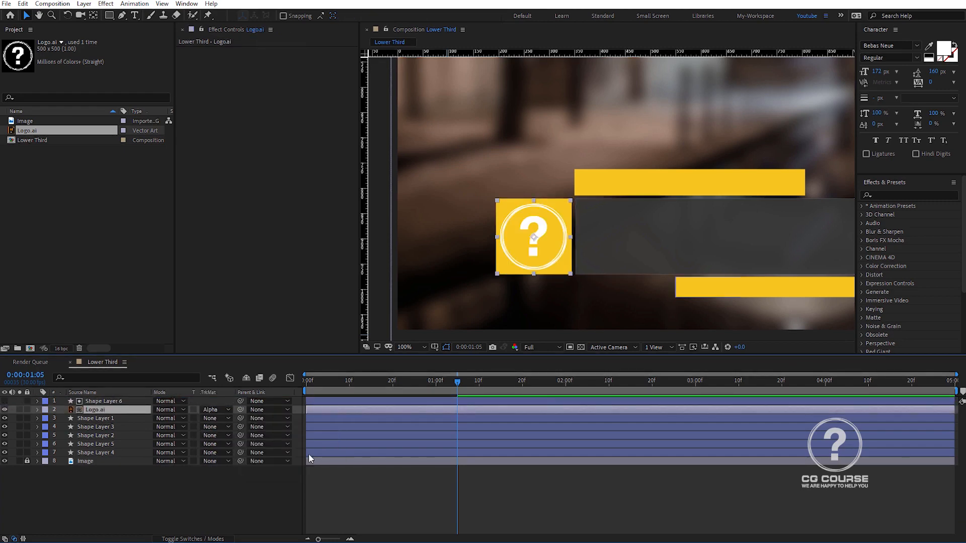
{"action": "key", "text": "Home"}
{"action": "key", "text": "space"}
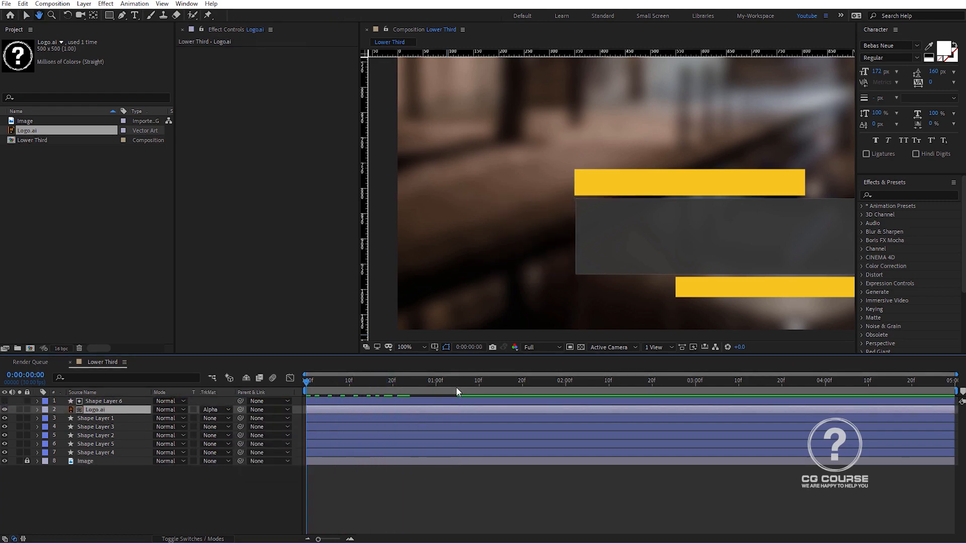
{"action": "left_click_drag", "start_coordinate": [454, 380], "coordinate": [380, 379]}
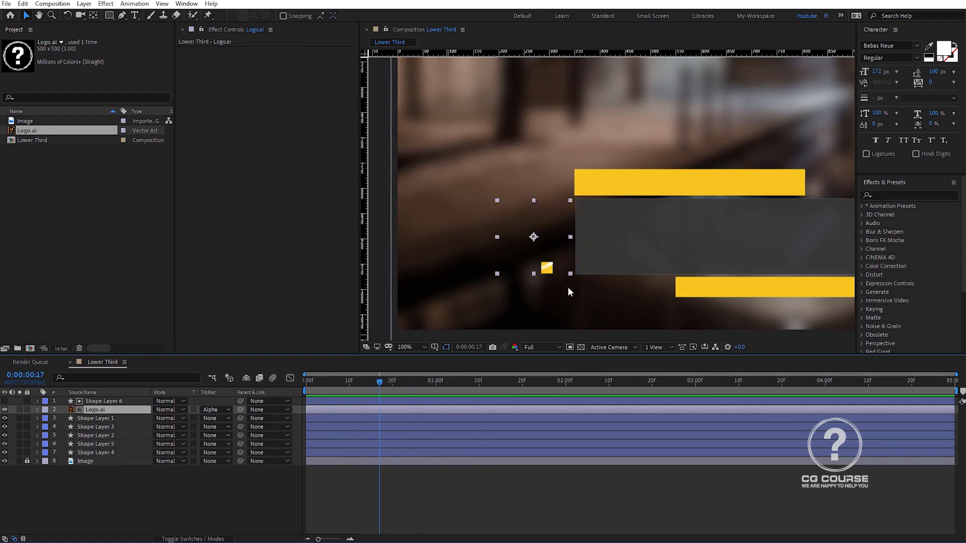
Step: Trim the start of the matte layer Shape Layer 6 to 0:00:00:25, where its square stops moving, and preview the logo reveal
{"action": "left_click", "coordinate": [420, 401]}
{"action": "key", "text": "u"}
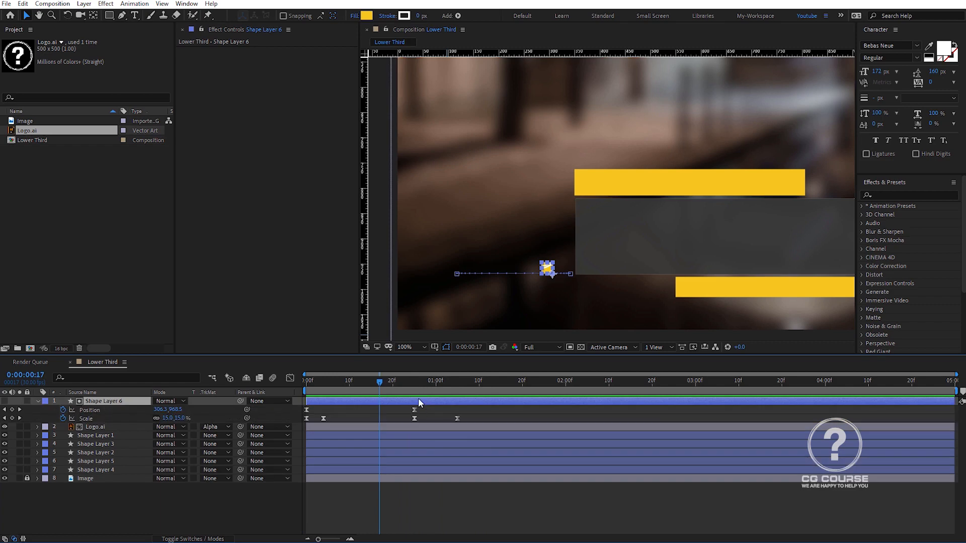
{"action": "left_click_drag", "start_coordinate": [406, 388], "coordinate": [415, 387]}
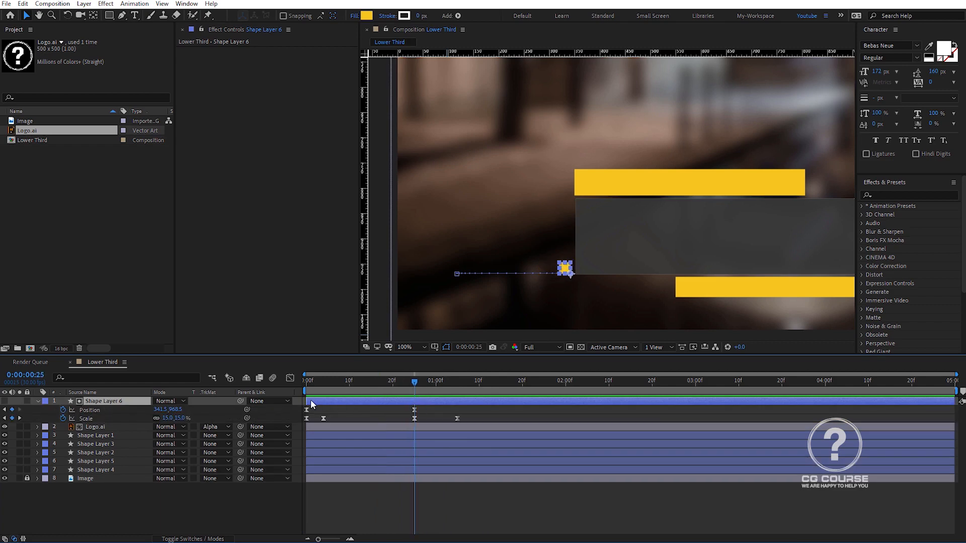
{"action": "left_click_drag", "start_coordinate": [310, 399], "coordinate": [407, 405]}
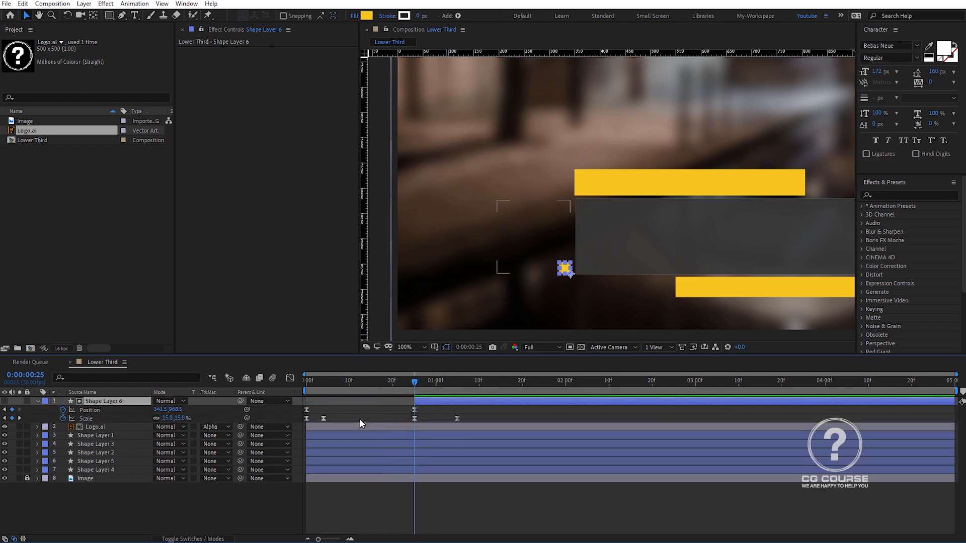
{"action": "key", "text": "Home"}
{"action": "key", "text": "space"}
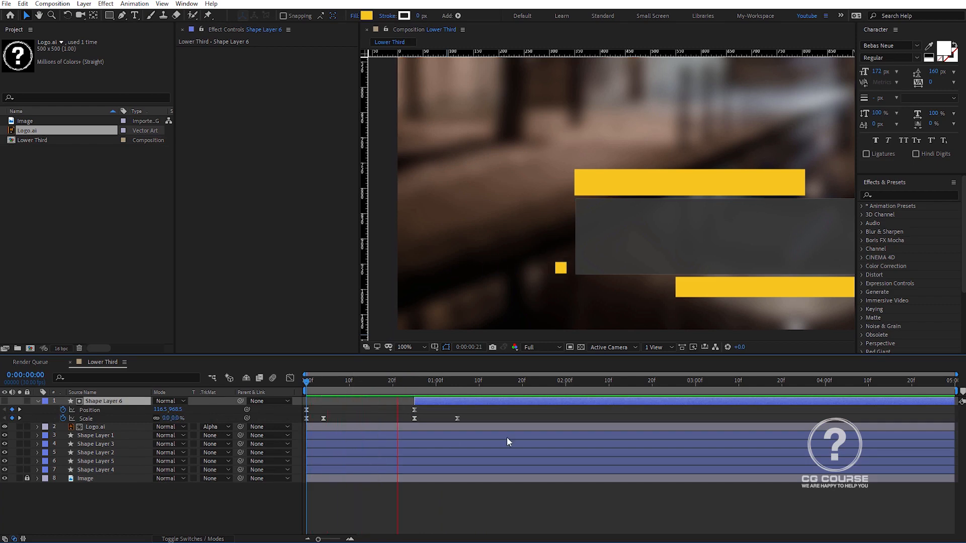
{"action": "left_click", "coordinate": [415, 385]}
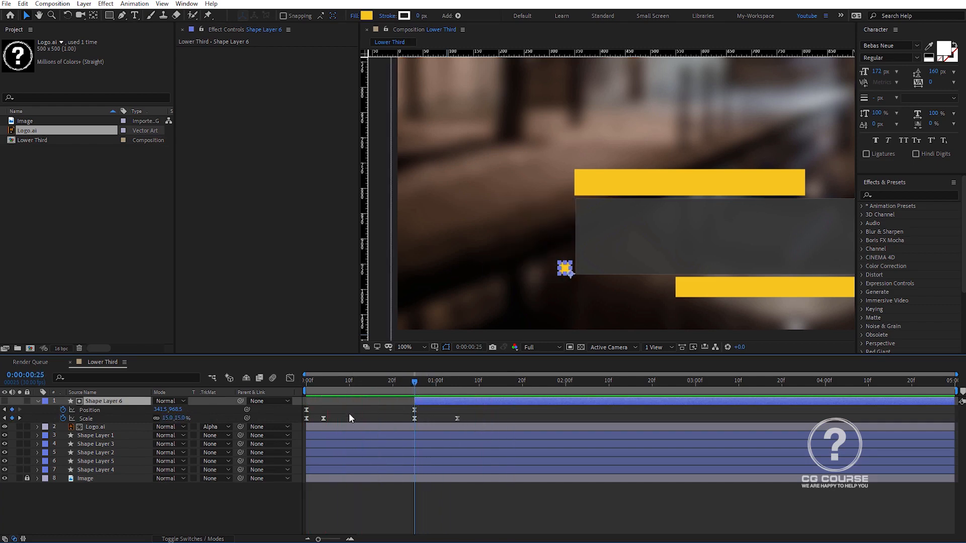
Step: Delete Shape Layer 6's Position and Scale keyframes before 0:00:00:25, preview the logo reveal, and collapse the layer's properties
{"action": "left_click_drag", "start_coordinate": [339, 418], "coordinate": [304, 407]}
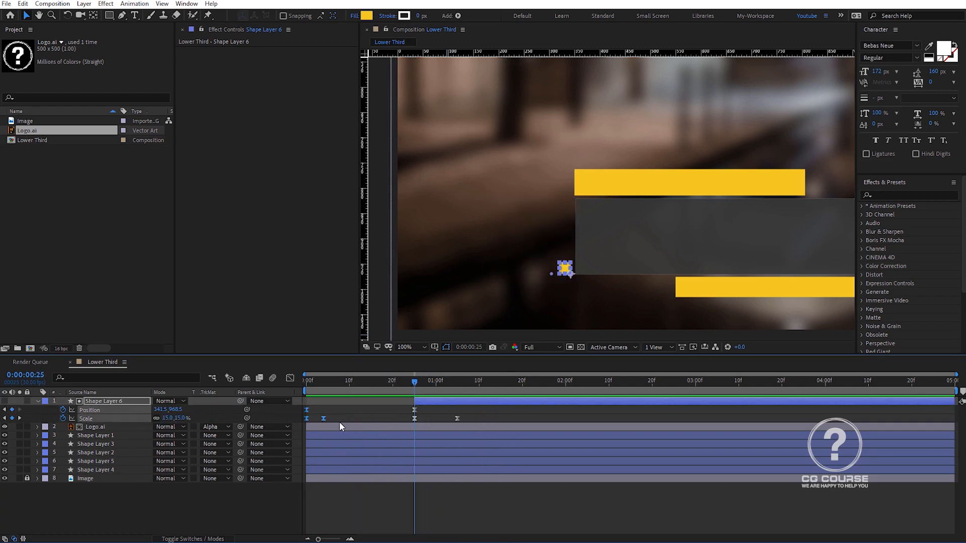
{"action": "key", "text": "Delete"}
{"action": "key", "text": "space"}
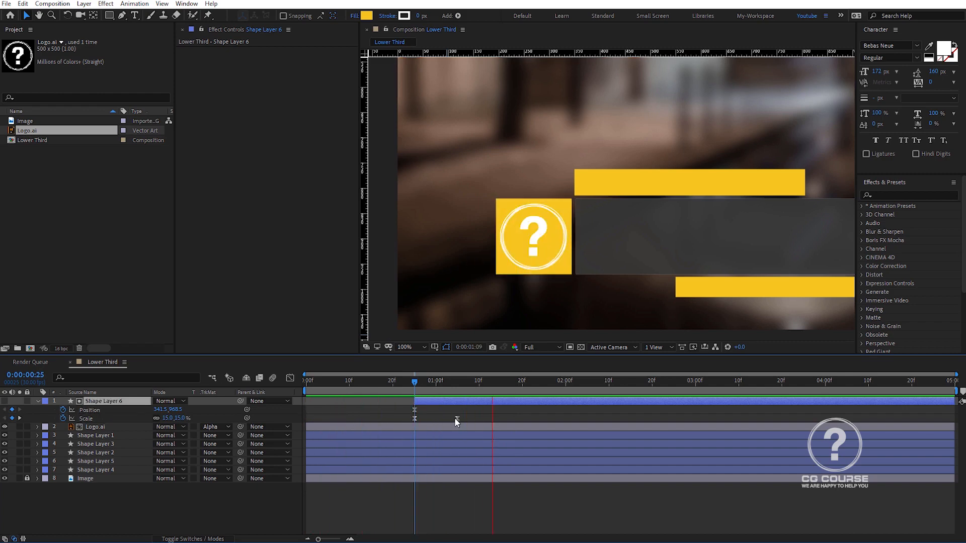
{"action": "key", "text": "space"}
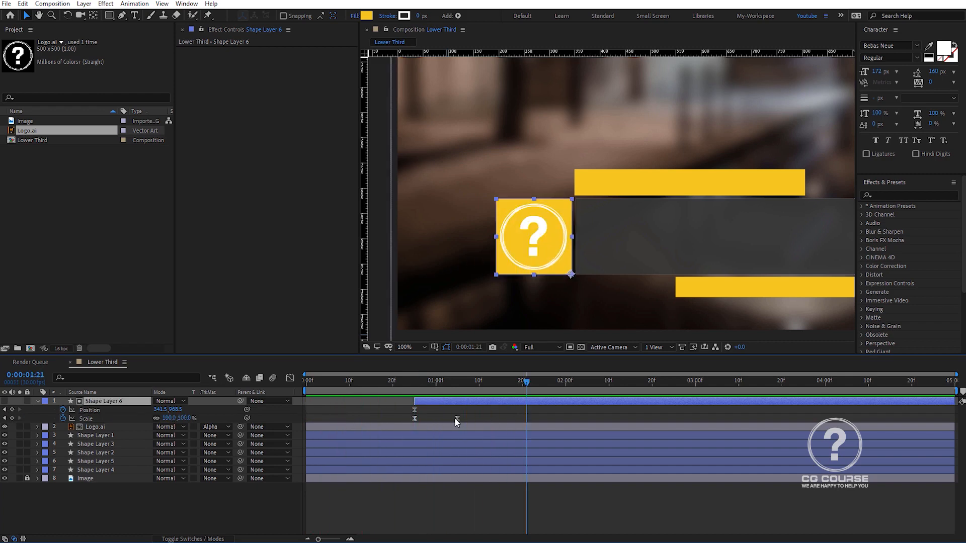
{"action": "left_click", "coordinate": [38, 401]}
{"action": "left_click", "coordinate": [160, 521]}
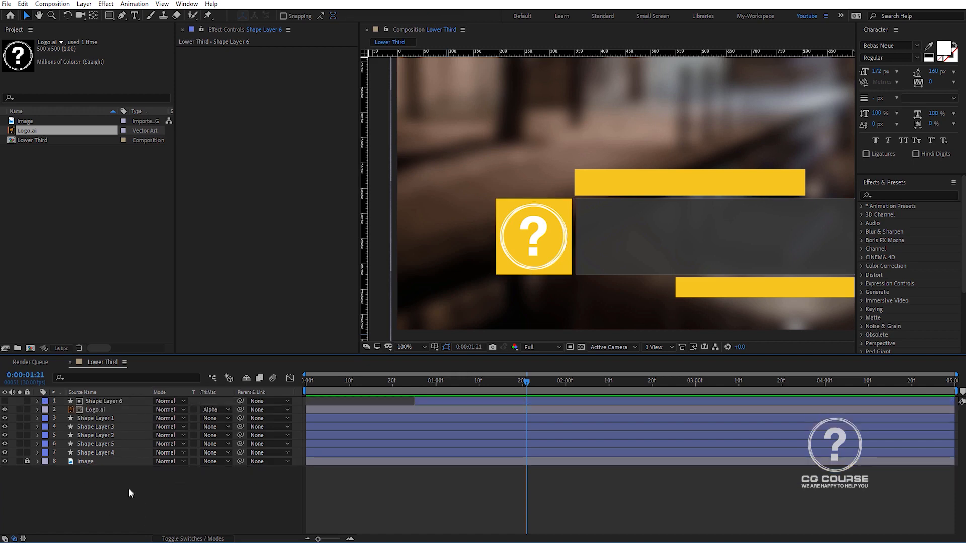
Step: Rename Shape Layer 1, the yellow square behind the logo, as Logo BG
{"action": "left_click", "coordinate": [105, 420]}
{"action": "key", "text": "Return"}
{"action": "type", "text": "L"}
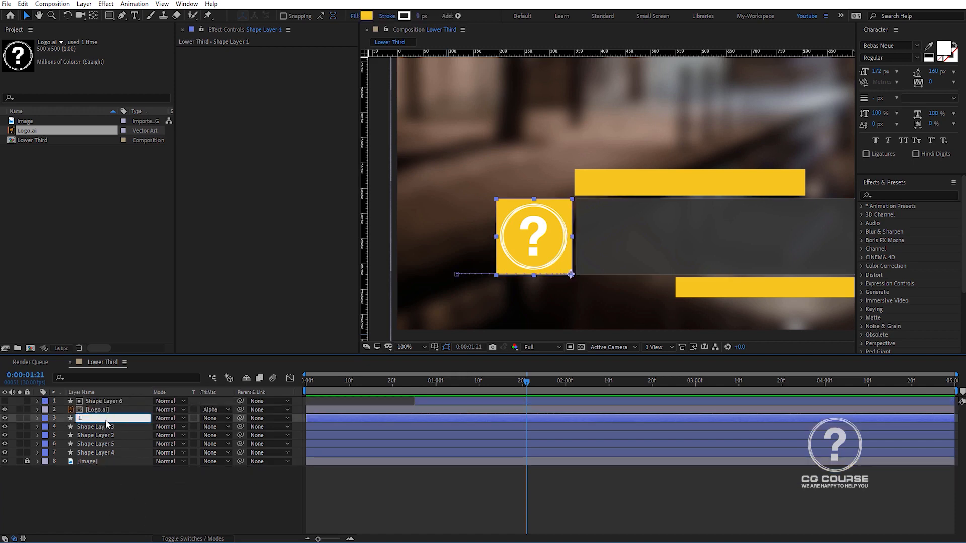
{"action": "type", "text": "ogo BG"}
{"action": "key", "text": "Return"}
Step: Rename Shape Layer 6, the matte layer above the logo, as Logo Matte
{"action": "left_click", "coordinate": [113, 403]}
{"action": "key", "text": "Return"}
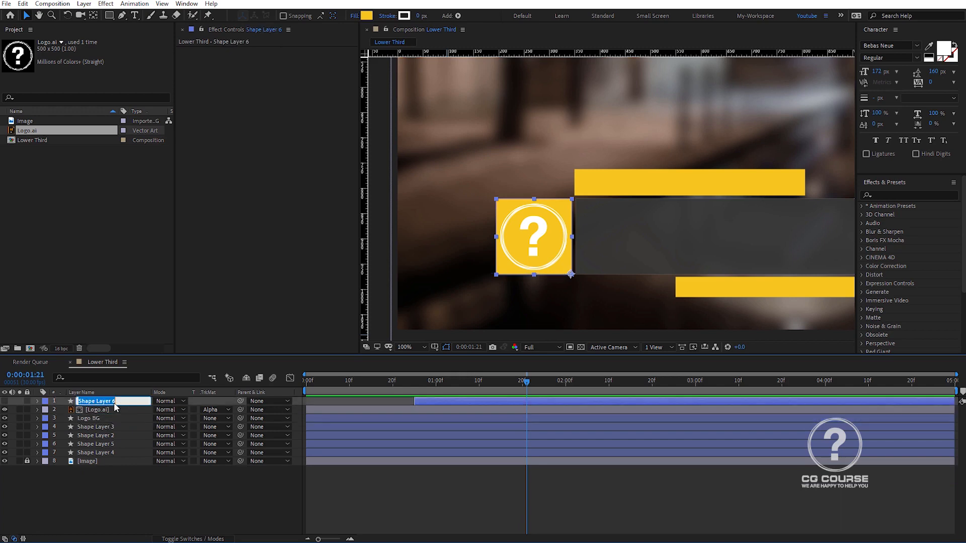
{"action": "type", "text": "Logo Matte"}
{"action": "key", "text": "Return"}
{"action": "left_click", "coordinate": [155, 508]}
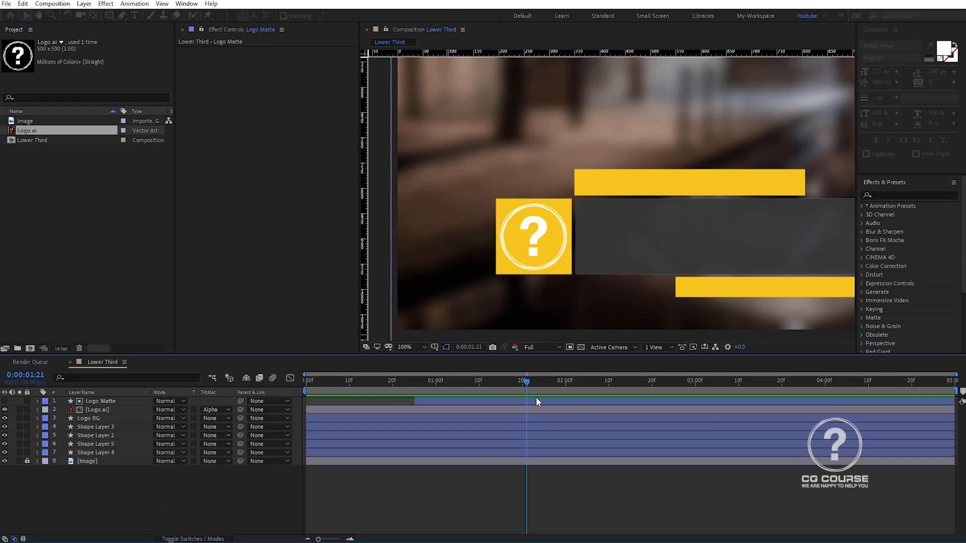
Step: Hide Shape Layer 3, the dark bar covering the light bar beside the logo
{"action": "scroll", "coordinate": [584, 229], "scroll_direction": "down", "scroll_amount": 2}
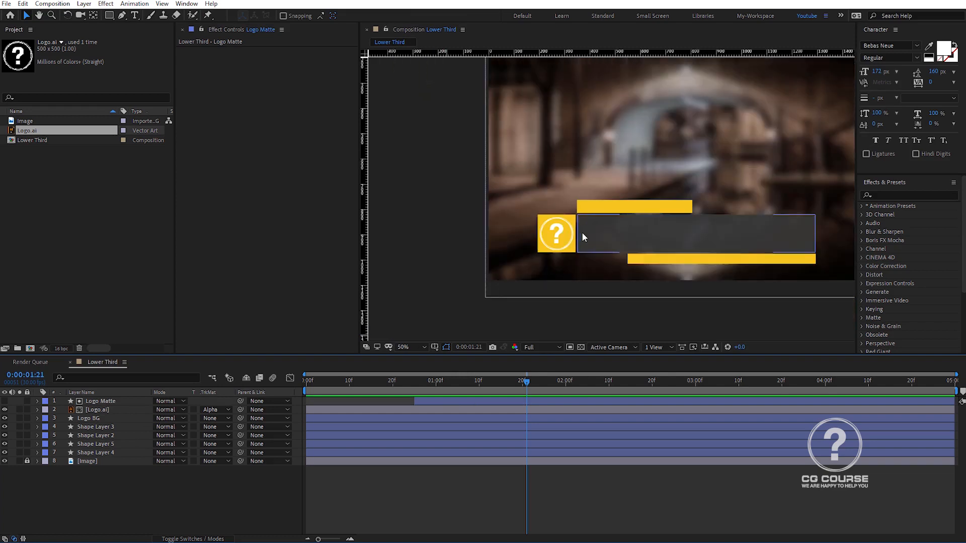
{"action": "left_click", "coordinate": [588, 239]}
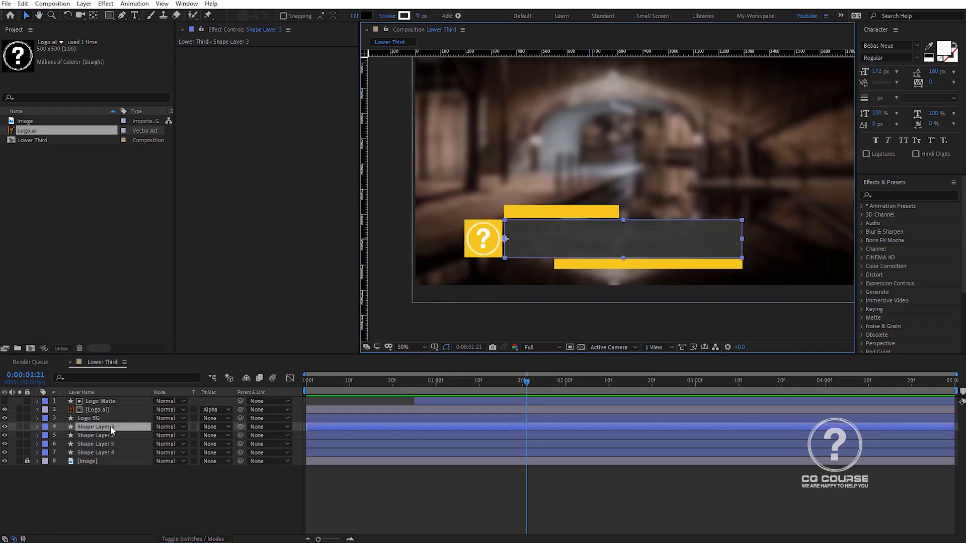
{"action": "left_click", "coordinate": [5, 427]}
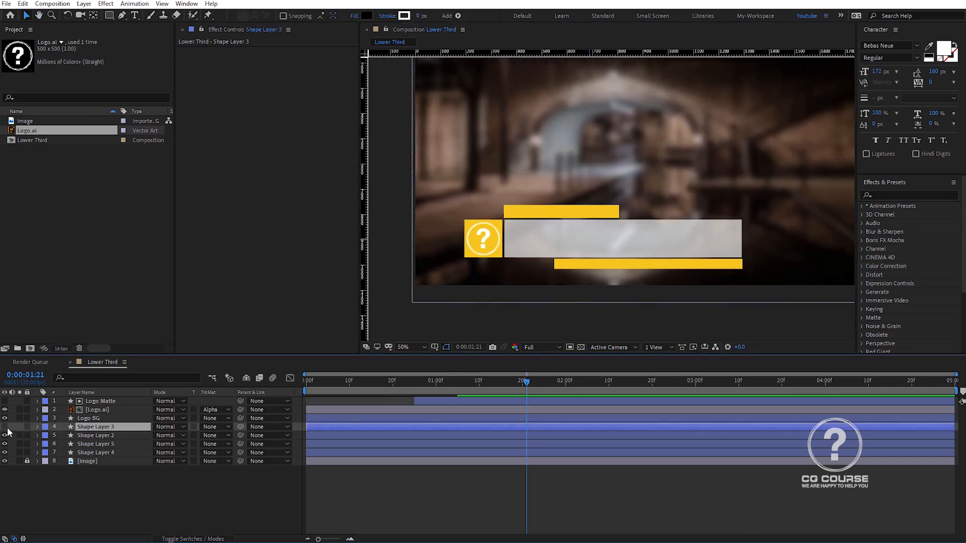
Step: Reveal Shape Layer 2's Scale at the timeline start, unlink its proportions, then try widening the bar and undo that change
{"action": "left_click", "coordinate": [93, 435]}
{"action": "left_click_drag", "start_coordinate": [527, 381], "coordinate": [306, 390]}
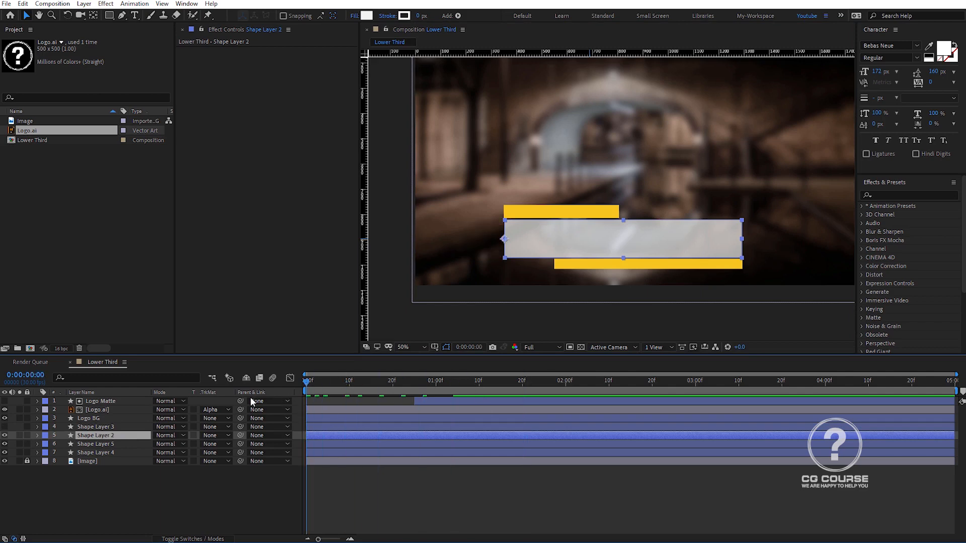
{"action": "key", "text": "s"}
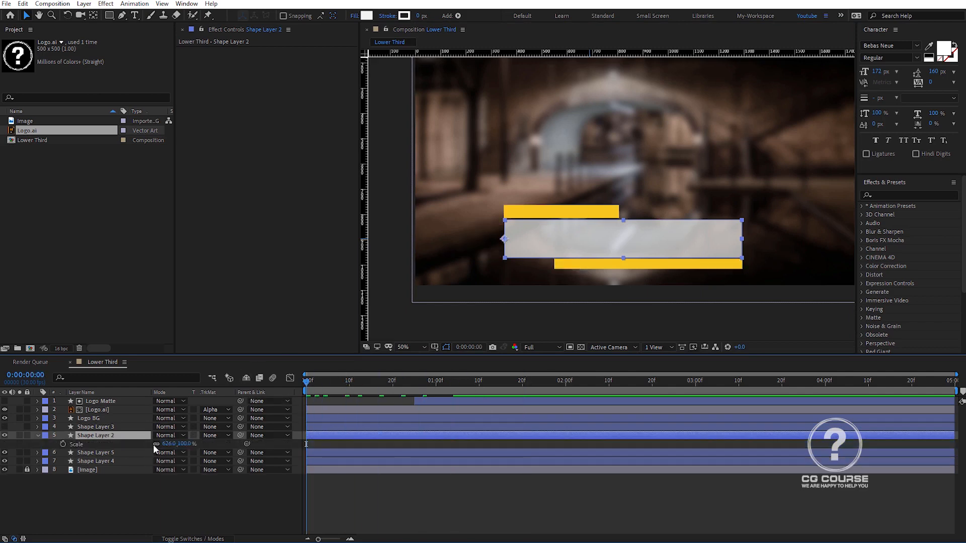
{"action": "left_click", "coordinate": [155, 445]}
{"action": "mouse_move", "coordinate": [184, 444]}
{"action": "left_mouse_down"}
{"action": "mouse_move", "coordinate": [157, 444]}
{"action": "mouse_move", "coordinate": [195, 451]}
{"action": "left_mouse_up"}
{"action": "key", "text": "ctrl+z"}
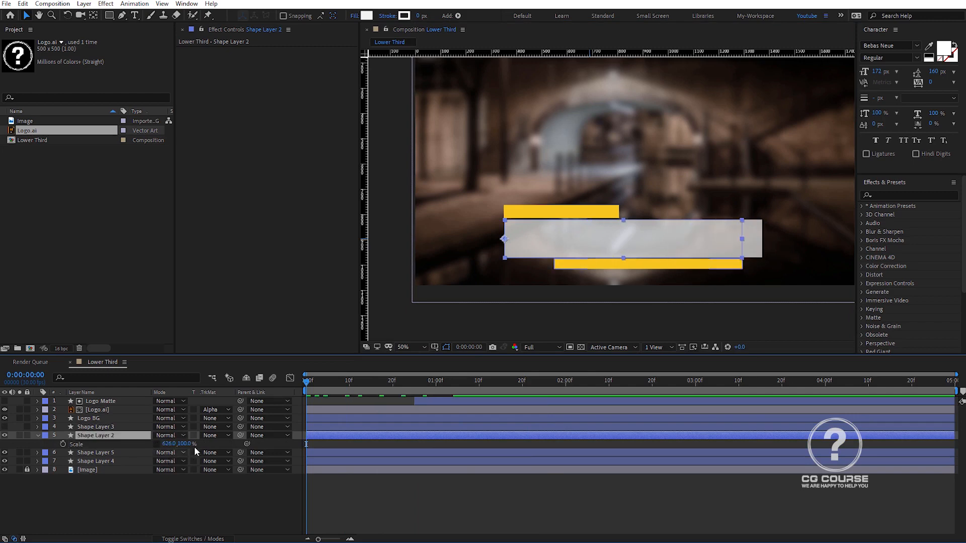
Step: Show Logo BG's keyframes for timing and add a Scale keyframe to Shape Layer 2 at 0:00:01:00
{"action": "left_click", "coordinate": [382, 419]}
{"action": "key", "text": "u"}
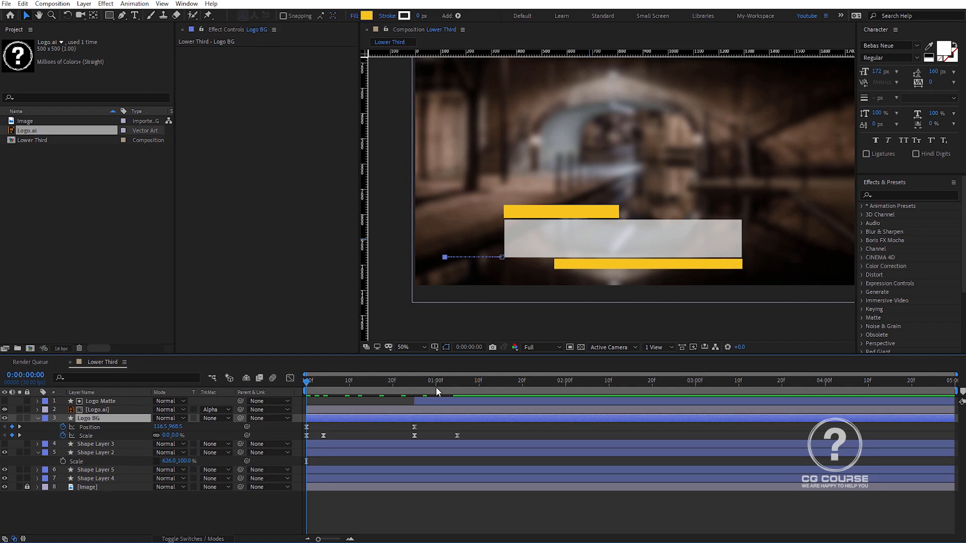
{"action": "left_click", "coordinate": [436, 388]}
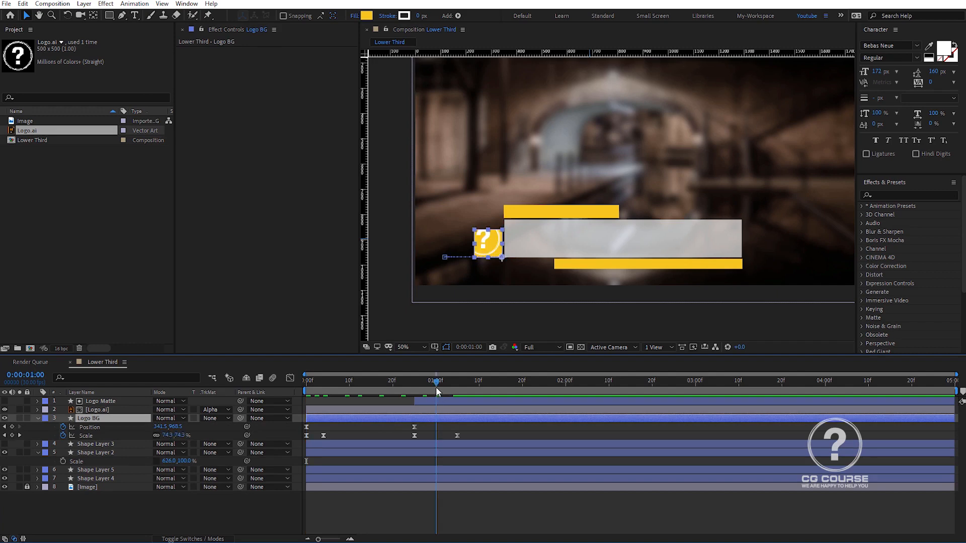
{"action": "left_click", "coordinate": [63, 461]}
Step: Set Shape Layer 2's horizontal Scale to 0% at 0:00:00:00
{"action": "left_click_drag", "start_coordinate": [400, 384], "coordinate": [306, 384]}
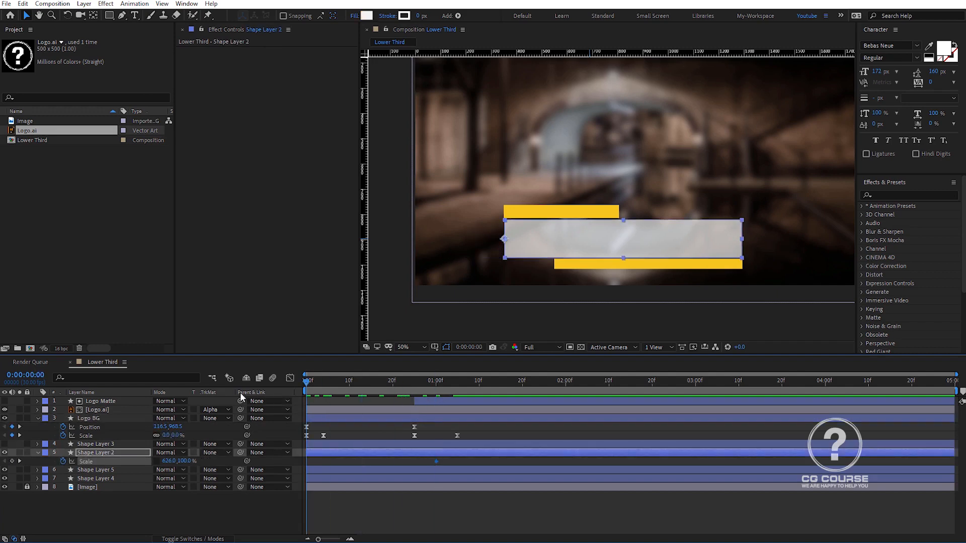
{"action": "left_click", "coordinate": [168, 462]}
{"action": "type", "text": "0"}
{"action": "key", "text": "Return"}
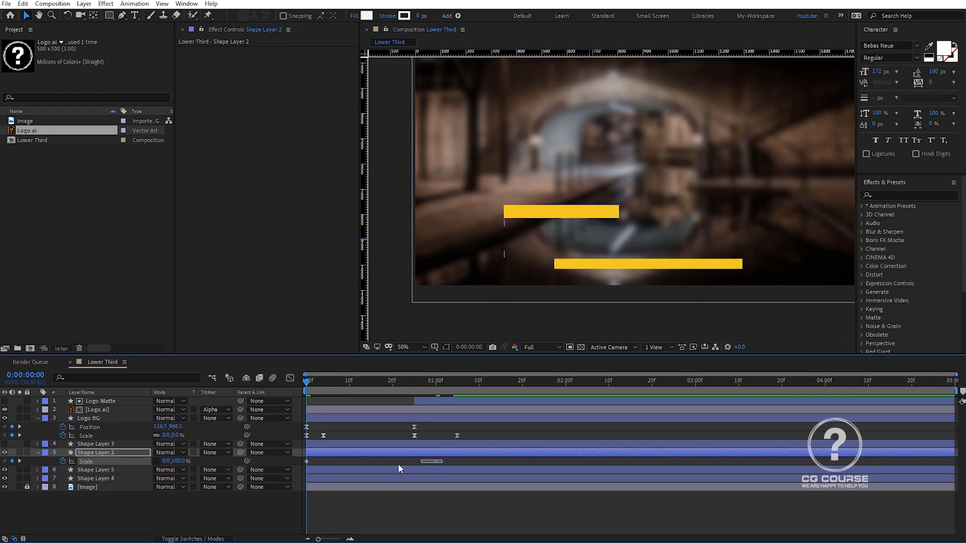
Step: Apply Easy Ease to both Scale keyframes of Shape Layer 2 and preview the bar's growth
{"action": "left_click", "coordinate": [433, 461]}
{"action": "right_click", "coordinate": [434, 461]}
{"action": "mouse_move", "coordinate": [528, 462]}
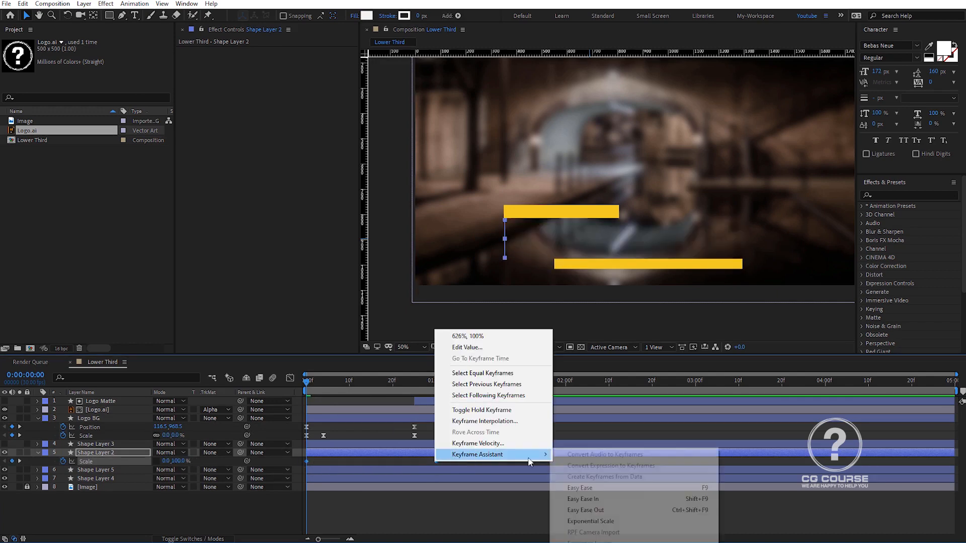
{"action": "left_click", "coordinate": [579, 487]}
{"action": "key", "text": "space"}
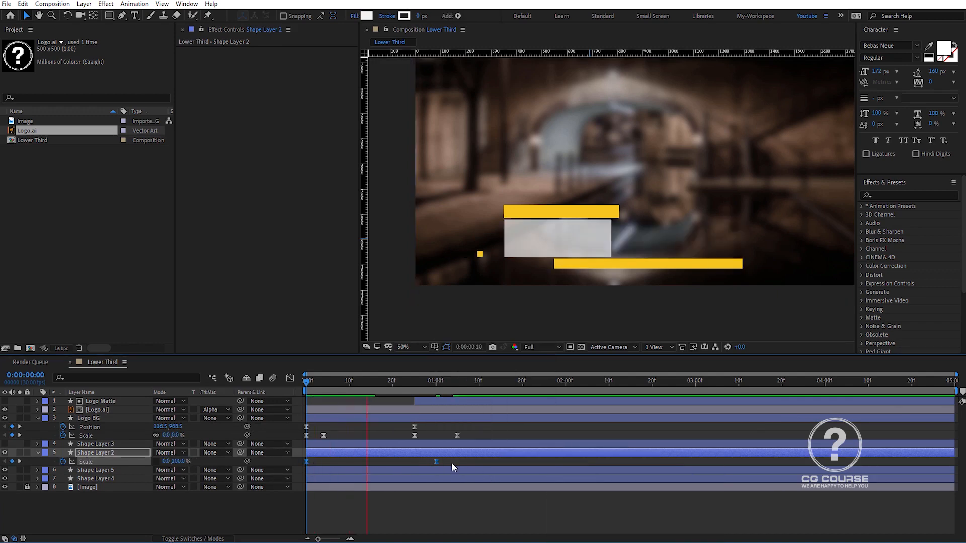
{"action": "key", "text": "space"}
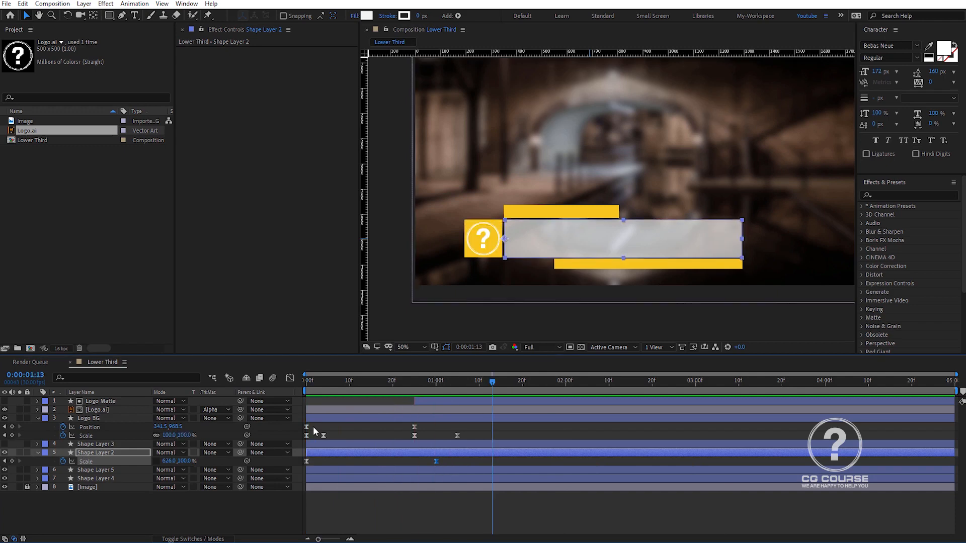
Step: Lengthen the incoming easing handle of Shape Layer 2's last Scale keyframe in the speed graph, preview it, and return to the keyframe view
{"action": "left_click", "coordinate": [290, 378]}
{"action": "left_click_drag", "start_coordinate": [413, 511], "coordinate": [392, 511]}
{"action": "key", "text": "Home"}
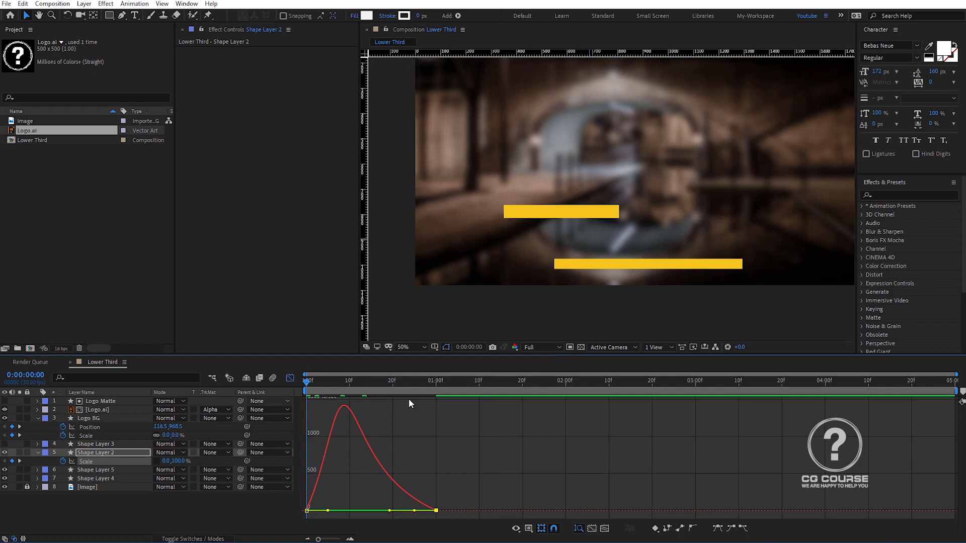
{"action": "key", "text": "space"}
{"action": "left_click", "coordinate": [290, 378]}
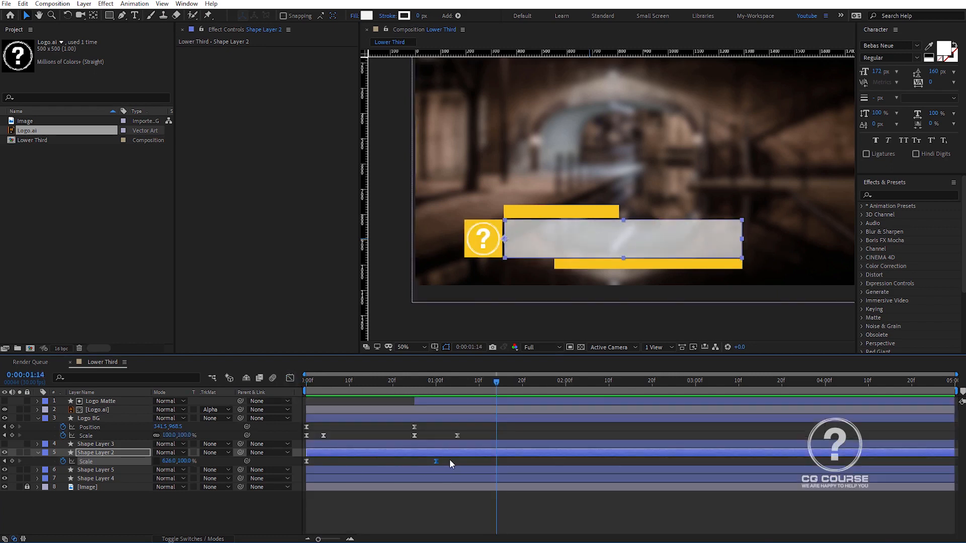
Step: Copy Shape Layer 2's Scale keyframes onto the unhidden Shape Layer 3 at 0:00:00:00 and preview both bars growing together
{"action": "left_click_drag", "start_coordinate": [449, 459], "coordinate": [302, 467]}
{"action": "key", "text": "Home"}
{"action": "left_click", "coordinate": [111, 445]}
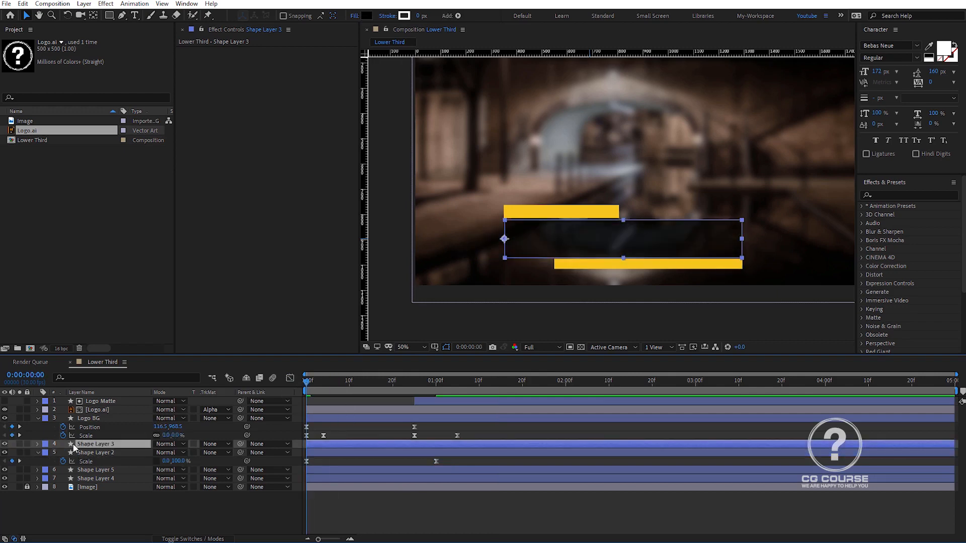
{"action": "key", "text": "ctrl+v"}
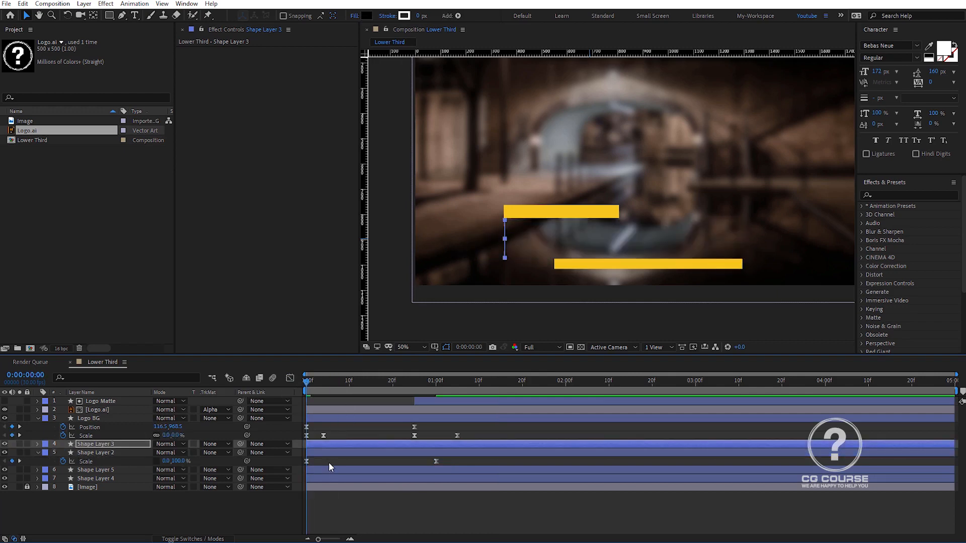
{"action": "key", "text": "space"}
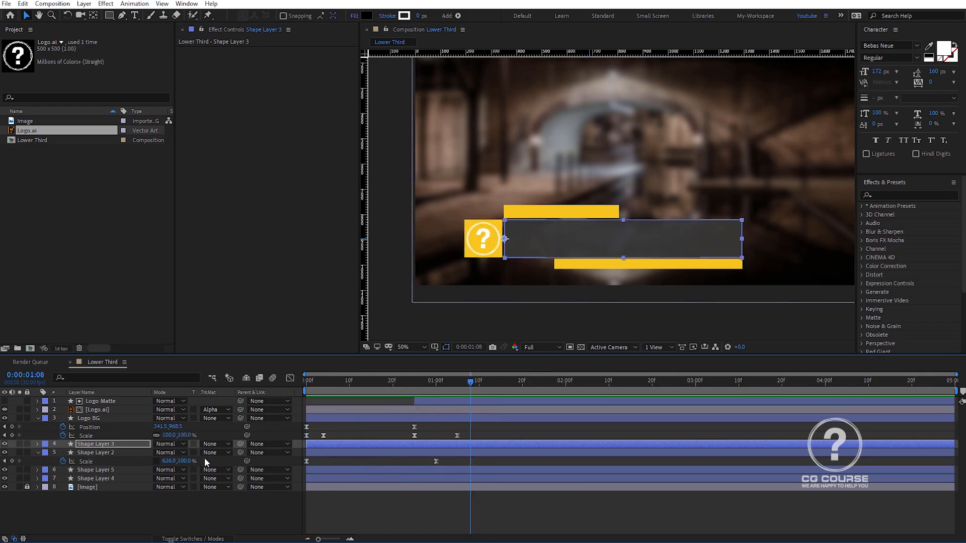
Step: Inspect the bars at 0:00:00:15 and show the Scale keyframes of Shape Layer 3 and Shape Layer 2
{"action": "left_click", "coordinate": [39, 453]}
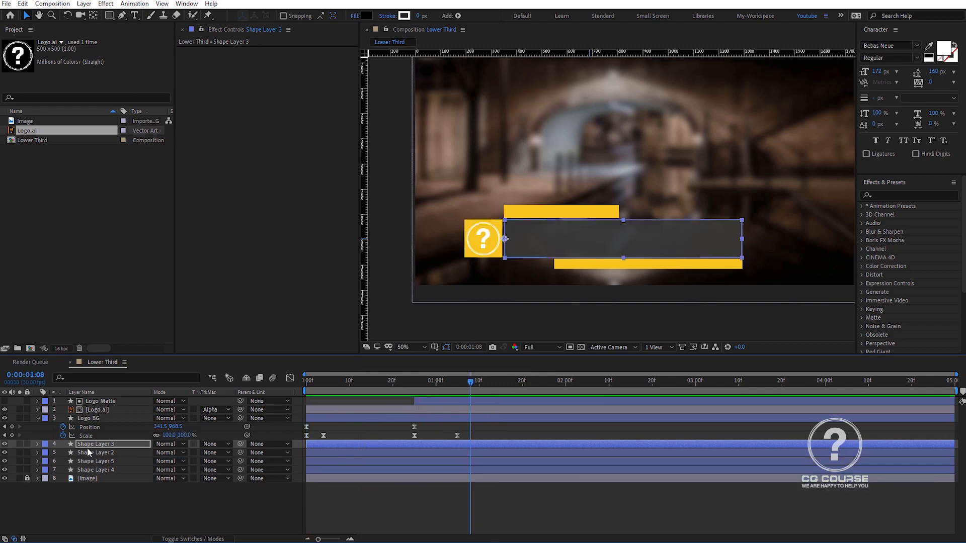
{"action": "left_click_drag", "start_coordinate": [384, 389], "coordinate": [371, 390]}
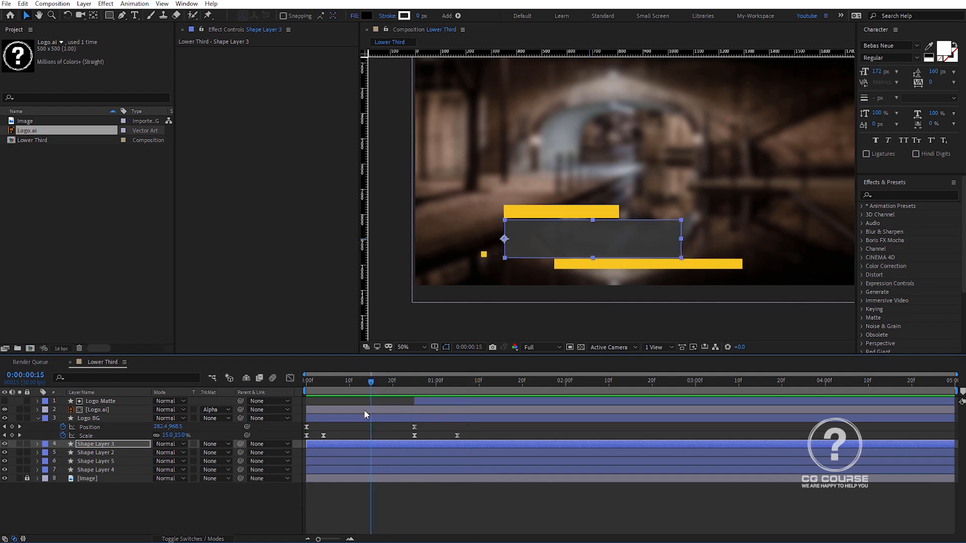
{"action": "left_click", "coordinate": [328, 450], "text": "shift"}
{"action": "key", "text": "s"}
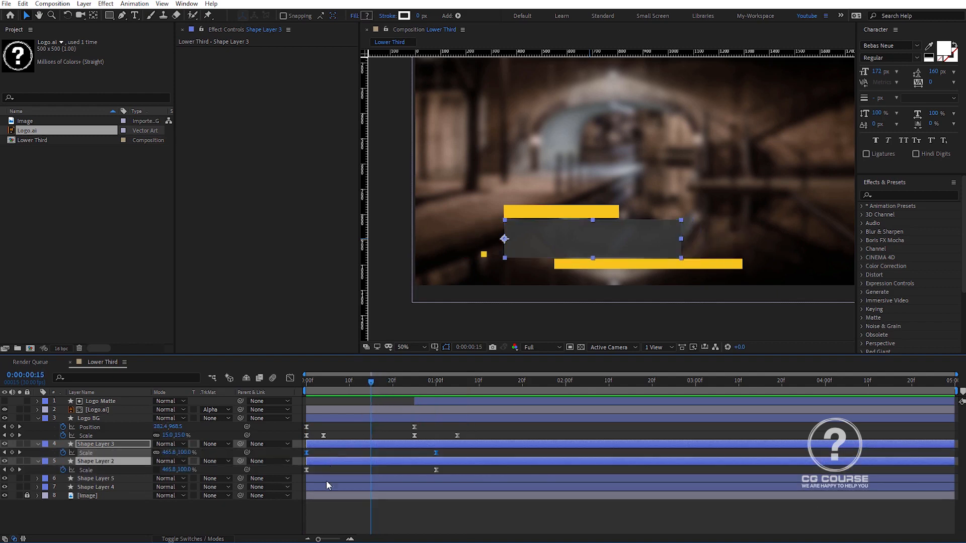
{"action": "left_click", "coordinate": [242, 527]}
Step: Rename Shape Layer 2 as Main Text BG-1
{"action": "left_click", "coordinate": [127, 464]}
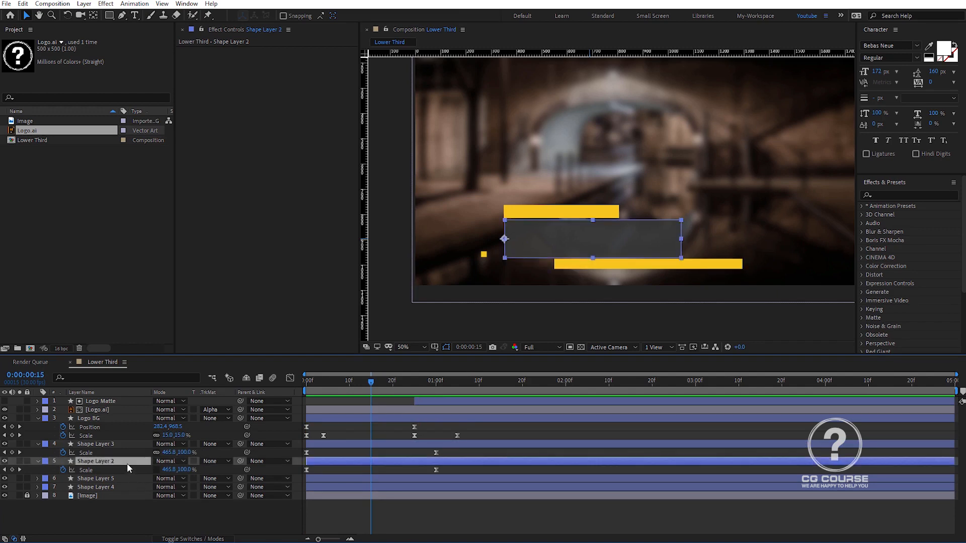
{"action": "key", "text": "Return"}
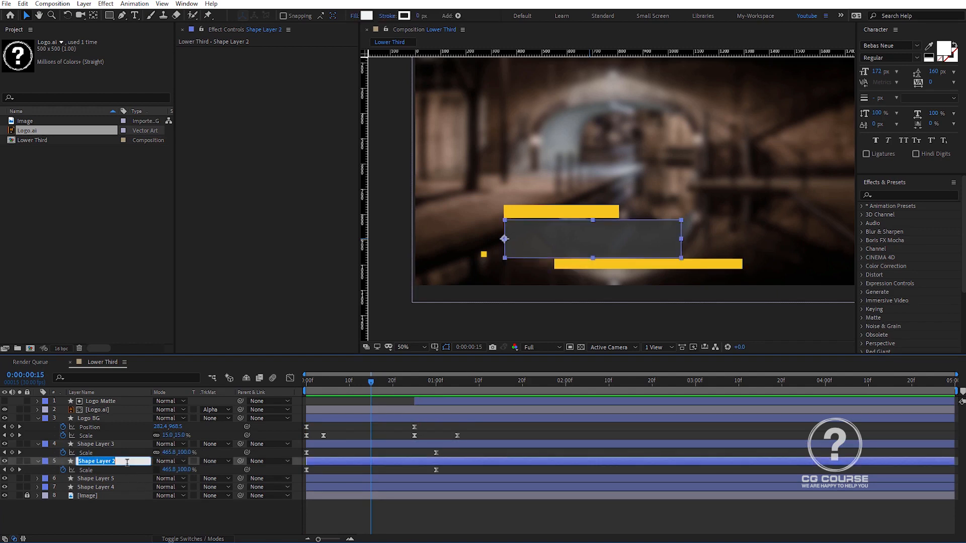
{"action": "type", "text": "Main Text BG-1"}
{"action": "key", "text": "Return"}
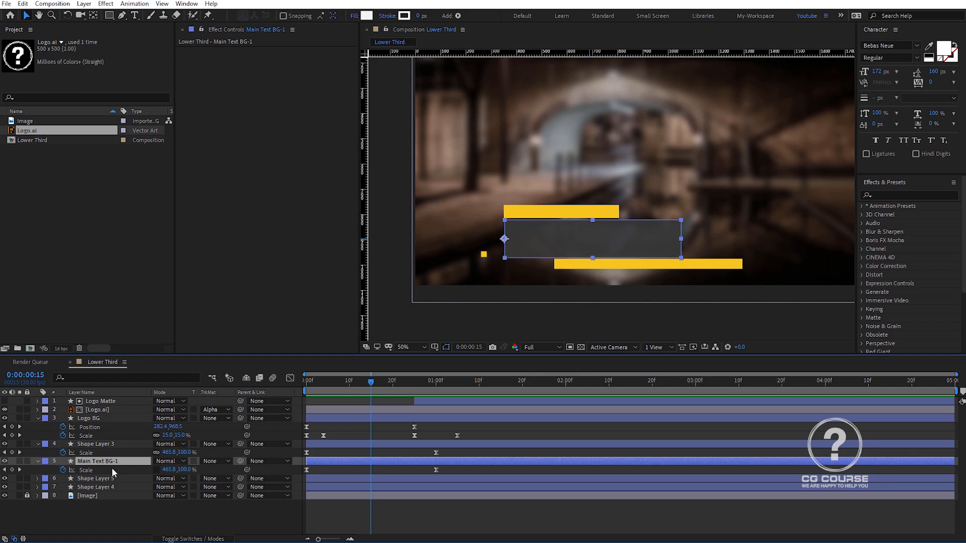
Step: Rename Shape Layer 3 as Main Text BG-2, reusing the copied name of the layer below, and save the project
{"action": "key", "text": "Return"}
{"action": "key", "text": "ctrl+c"}
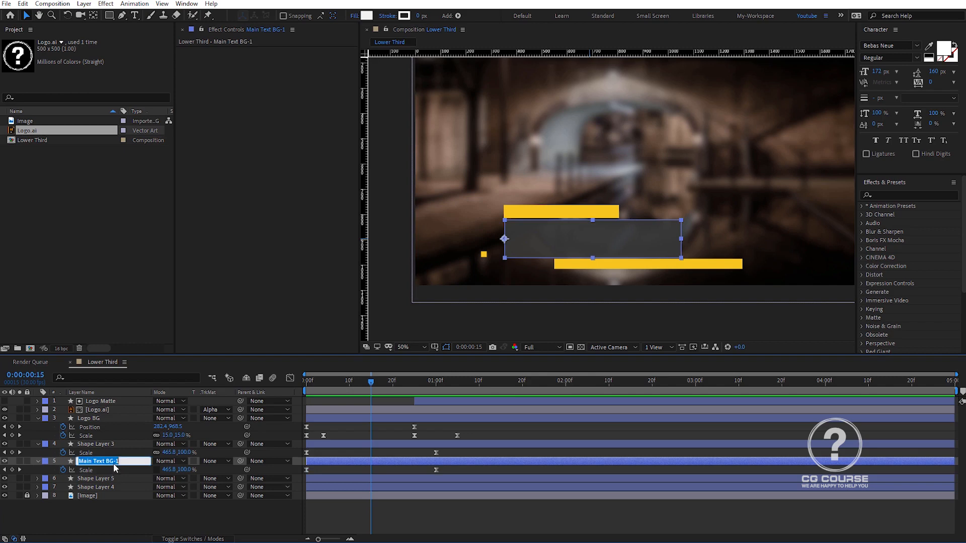
{"action": "left_click", "coordinate": [101, 445]}
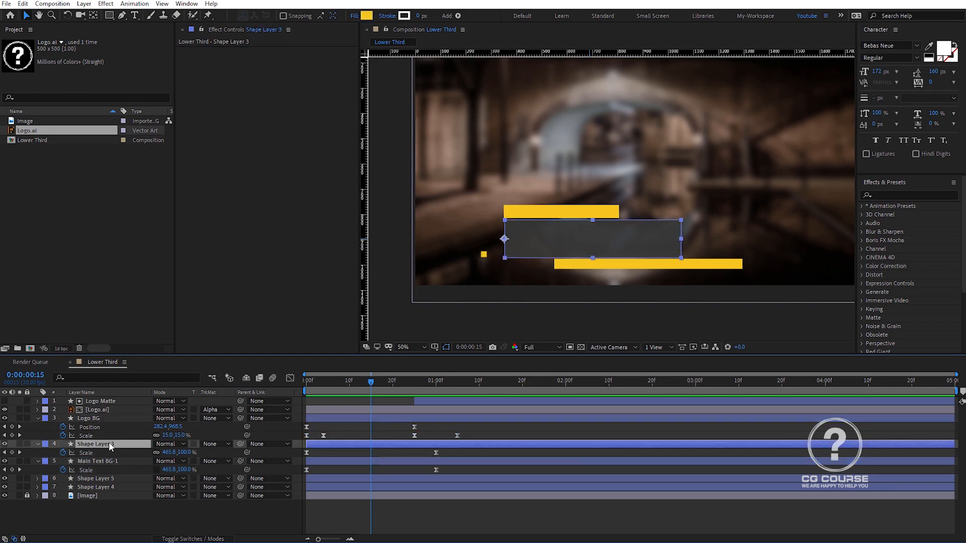
{"action": "key", "text": "Return"}
{"action": "key", "text": "ctrl+v"}
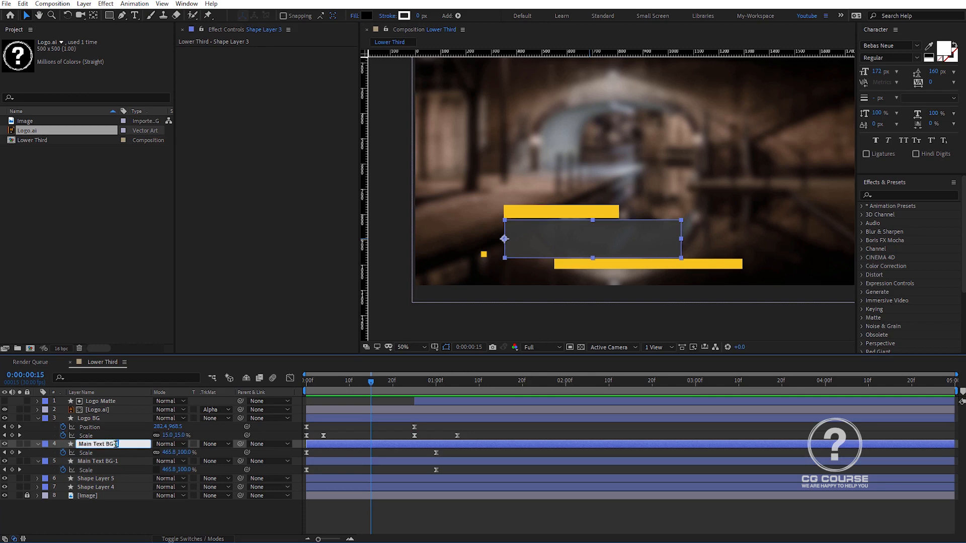
{"action": "key", "text": "Return"}
{"action": "left_click", "coordinate": [146, 509]}
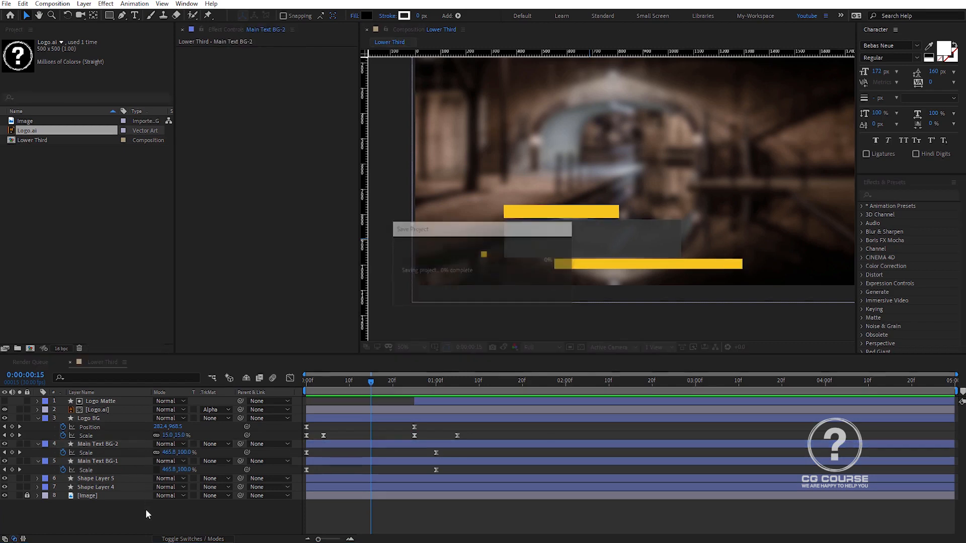
Step: Shift the Main Text BG-2 layer about three frames later in time and preview the staggered growth of the two bars
{"action": "left_click", "coordinate": [325, 385]}
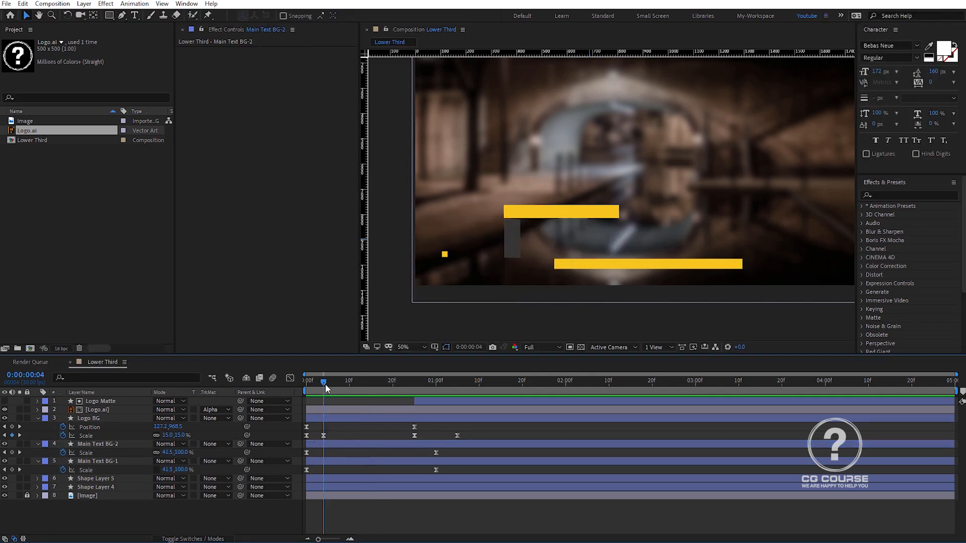
{"action": "key", "text": "Page_Down"}
{"action": "mouse_move", "coordinate": [334, 445]}
{"action": "left_mouse_down"}
{"action": "mouse_move", "coordinate": [356, 446]}
{"action": "mouse_move", "coordinate": [343, 445]}
{"action": "left_mouse_up"}
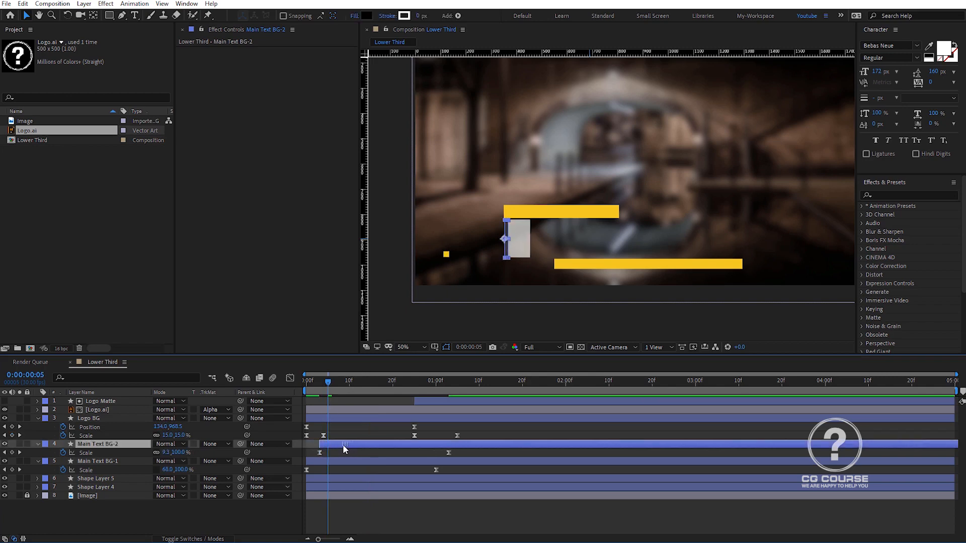
{"action": "left_click_drag", "start_coordinate": [313, 382], "coordinate": [293, 381]}
{"action": "key", "text": "space"}
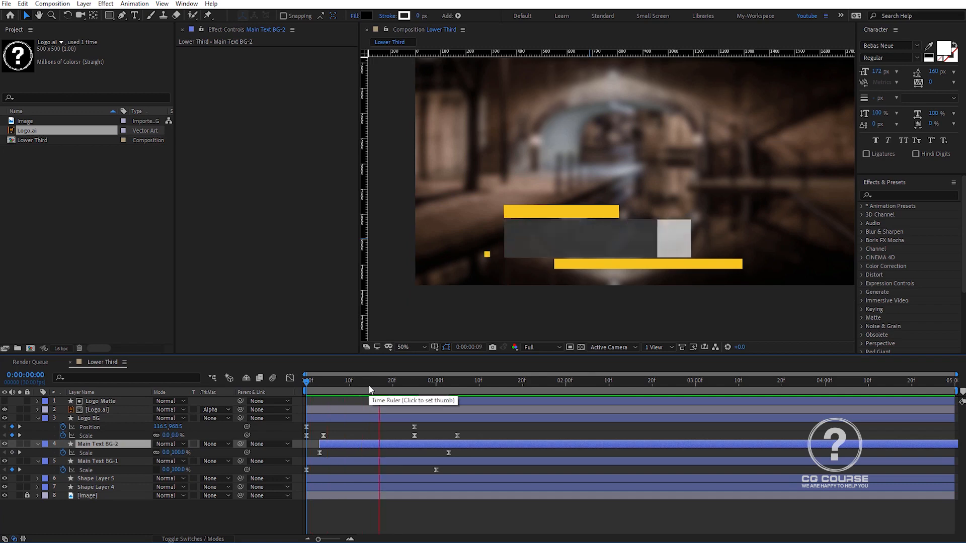
{"action": "key", "text": "space"}
{"action": "key", "text": "space"}
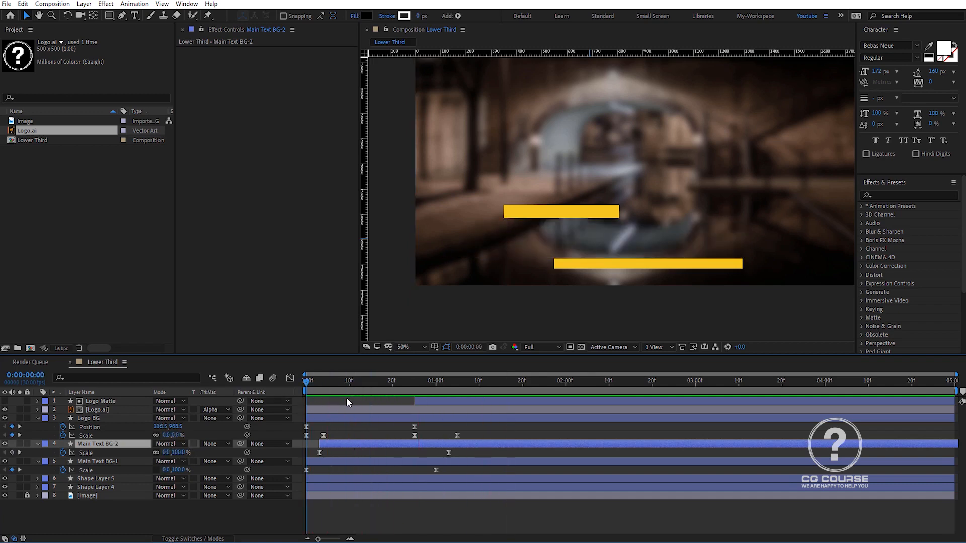
{"action": "left_click_drag", "start_coordinate": [354, 382], "coordinate": [268, 395]}
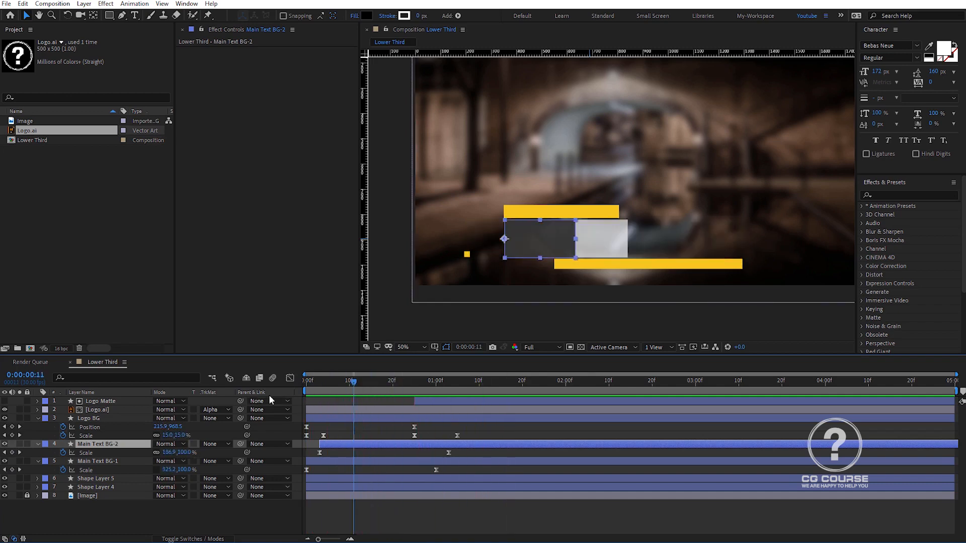
{"action": "key", "text": "space"}
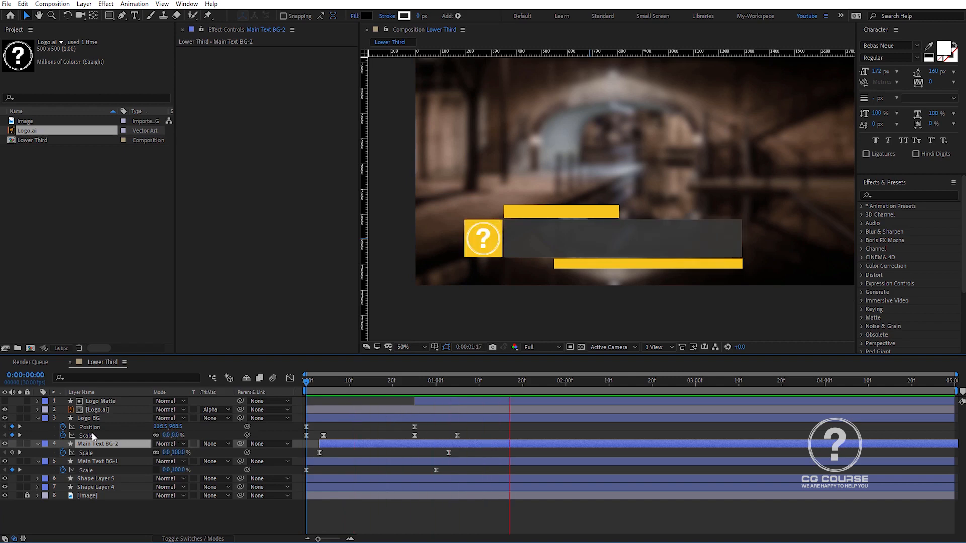
{"action": "key", "text": "space"}
Step: Collapse the properties of the Logo BG, Main Text BG-2 and Main Text BG-1 layers
{"action": "left_click", "coordinate": [37, 418]}
{"action": "left_click", "coordinate": [38, 426]}
{"action": "left_click", "coordinate": [37, 435]}
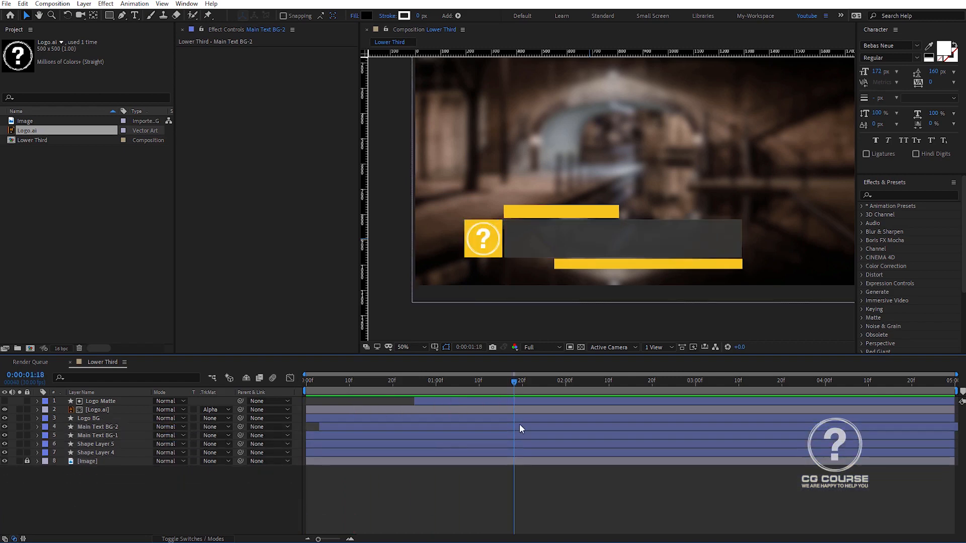
Step: Move Shape Layer 4 above Shape Layer 5 in the layer stack and rename it Title
{"action": "left_click_drag", "start_coordinate": [463, 383], "coordinate": [436, 391]}
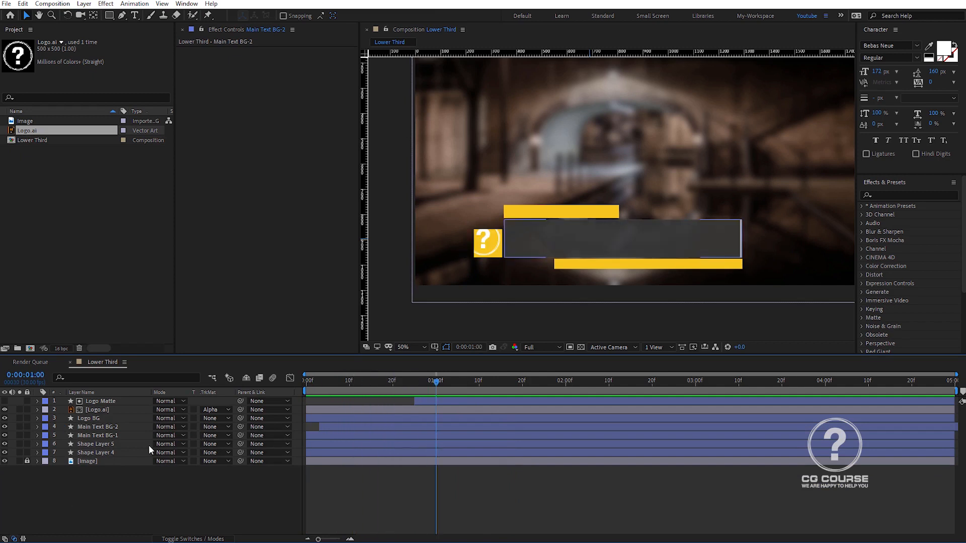
{"action": "left_click", "coordinate": [95, 443]}
{"action": "left_click_drag", "start_coordinate": [99, 455], "coordinate": [103, 442]}
{"action": "key", "text": "Return"}
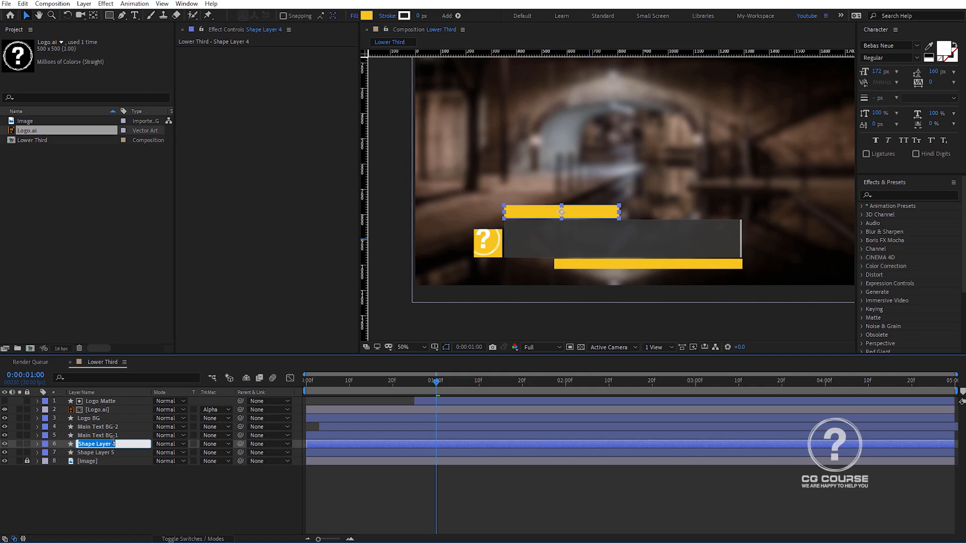
{"action": "type", "text": "Title"}
{"action": "key", "text": "Return"}
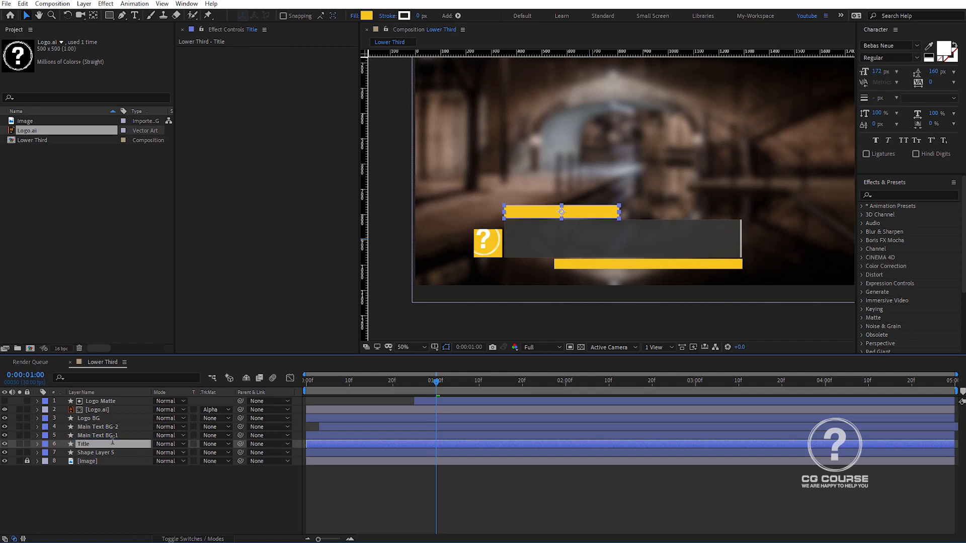
Step: Keyframe the Title layer's Position at 0:00:01:00, and lower it to y 874.5 at 0:00:00:00 so the bar rises
{"action": "key", "text": "p"}
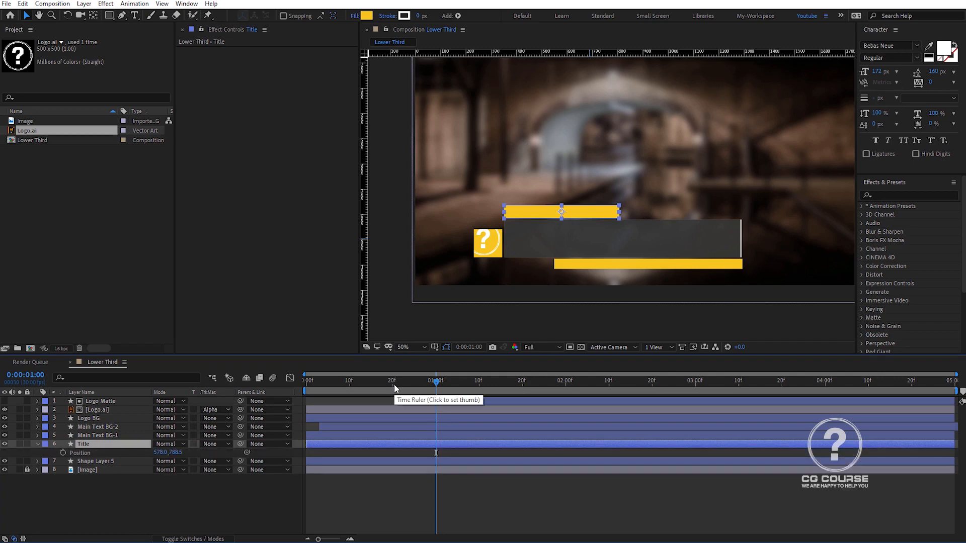
{"action": "left_click_drag", "start_coordinate": [394, 384], "coordinate": [436, 388]}
{"action": "left_click", "coordinate": [63, 453]}
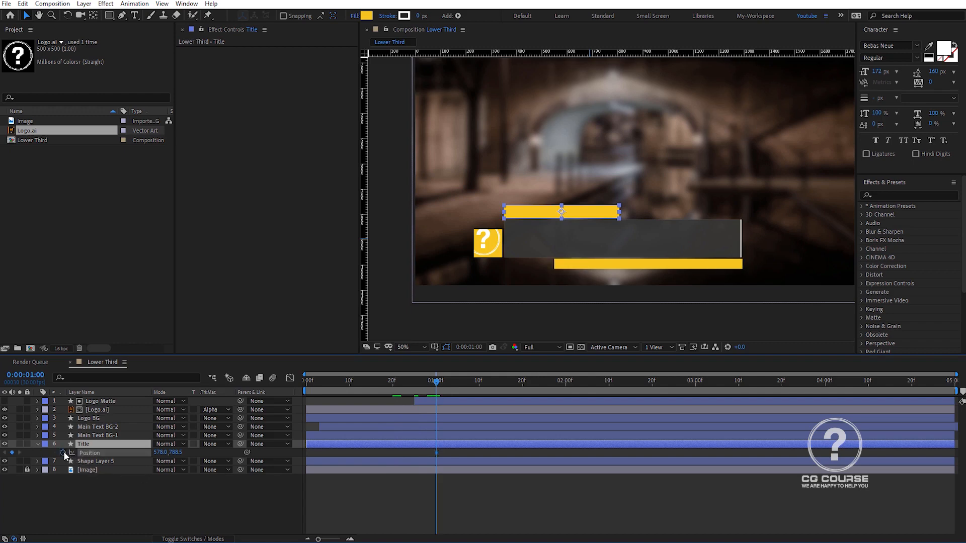
{"action": "key", "text": "Home"}
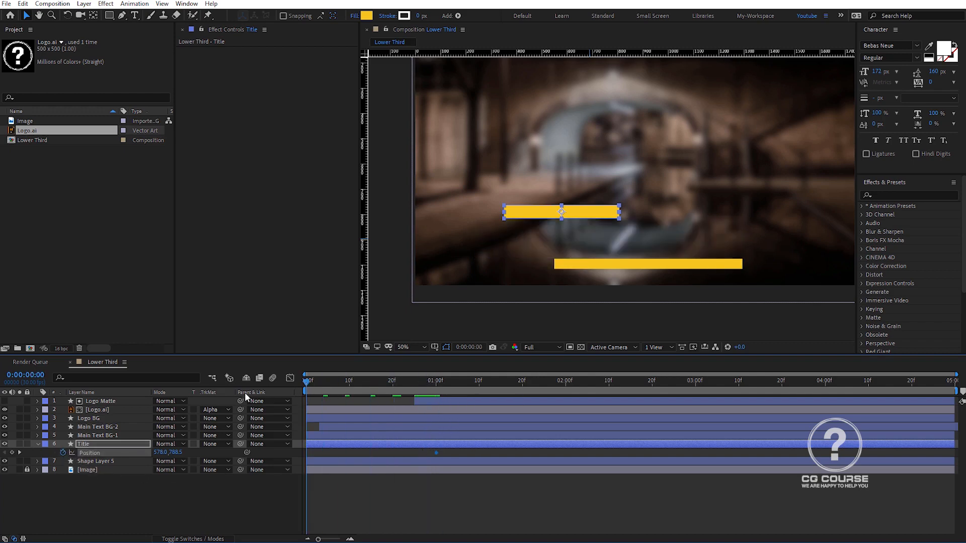
{"action": "left_click_drag", "start_coordinate": [178, 453], "coordinate": [230, 458]}
Step: Apply Easy Ease to both Title Position keyframes and preview the movement
{"action": "left_click_drag", "start_coordinate": [448, 452], "coordinate": [305, 454]}
{"action": "right_click", "coordinate": [435, 453]}
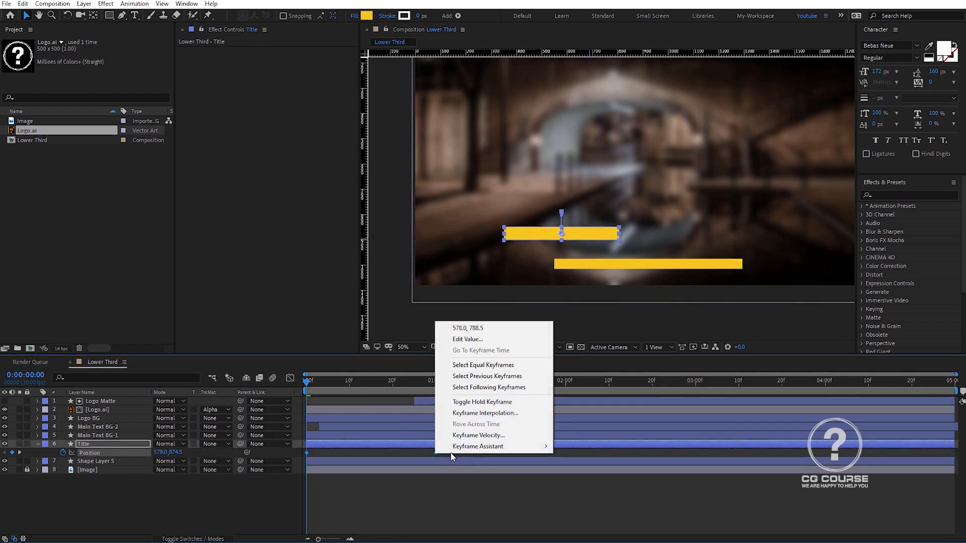
{"action": "mouse_move", "coordinate": [498, 447]}
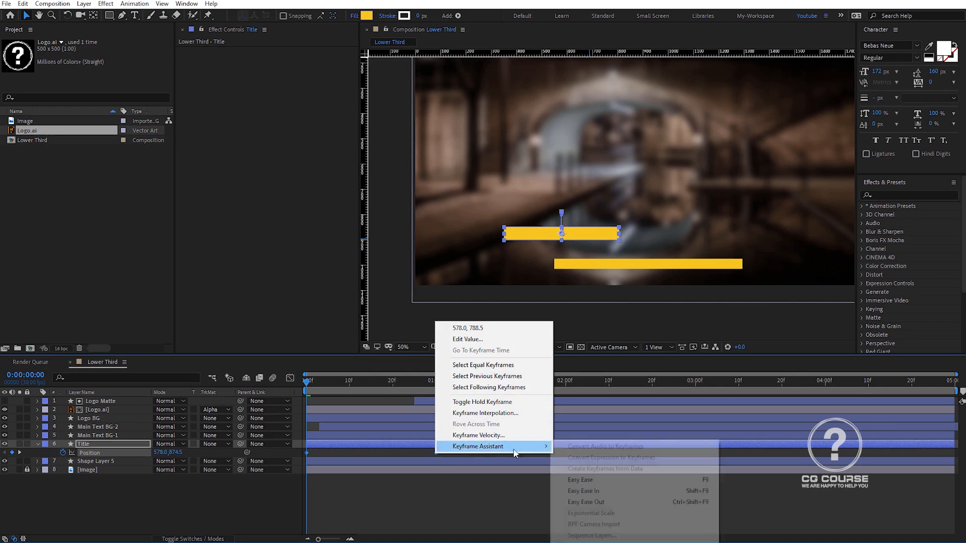
{"action": "left_click", "coordinate": [579, 480]}
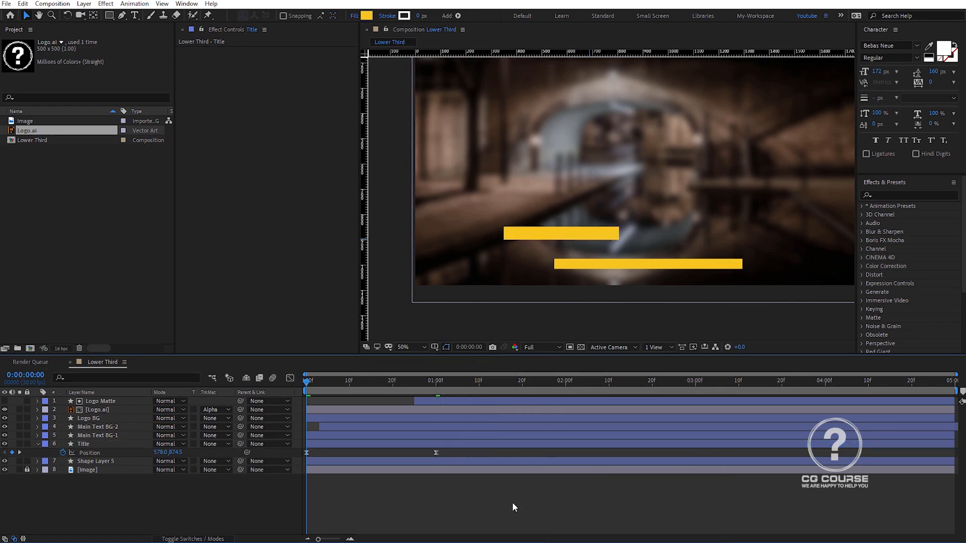
{"action": "key", "text": "space"}
Step: Reshape the Title Position speed graph so the move peaks early and slows gradually into the last keyframe, and preview it
{"action": "left_click", "coordinate": [444, 451]}
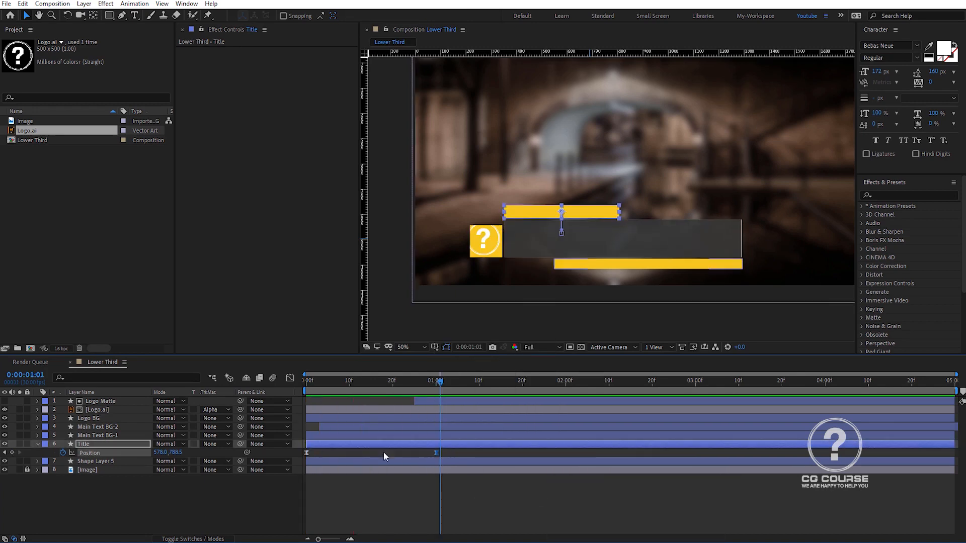
{"action": "left_click", "coordinate": [291, 379]}
{"action": "left_click_drag", "start_coordinate": [415, 511], "coordinate": [371, 511]}
{"action": "key", "text": "Home"}
{"action": "key", "text": "space"}
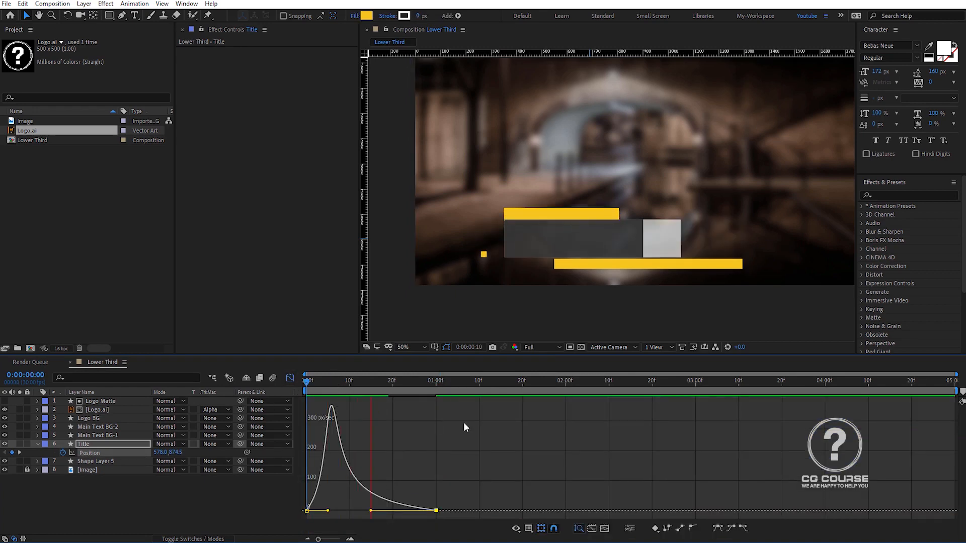
{"action": "key", "text": "space"}
{"action": "left_click", "coordinate": [290, 378]}
{"action": "left_click", "coordinate": [391, 500]}
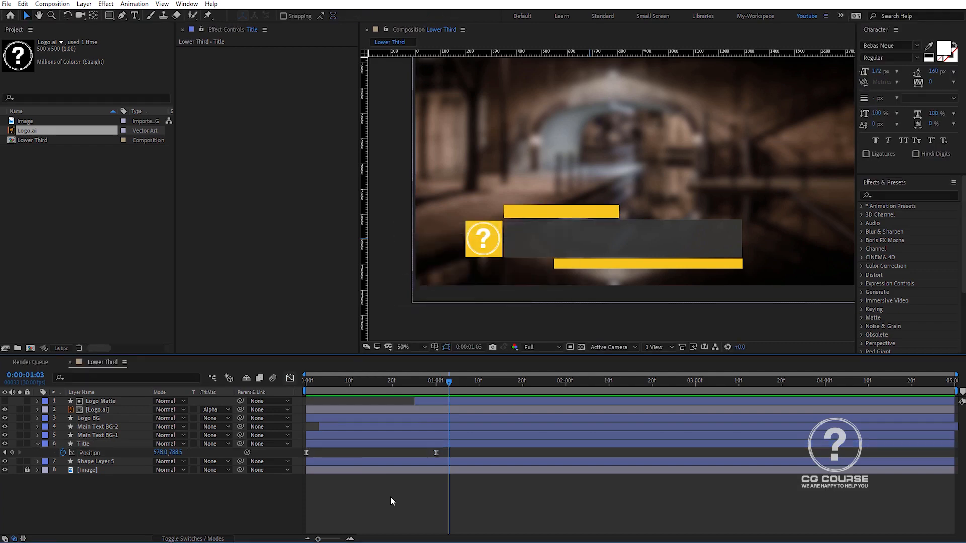
Step: Fit the whole composition in the viewer and preview the lower third from near its start
{"action": "left_click_drag", "start_coordinate": [436, 387], "coordinate": [312, 388]}
{"action": "key", "text": "shift+slash"}
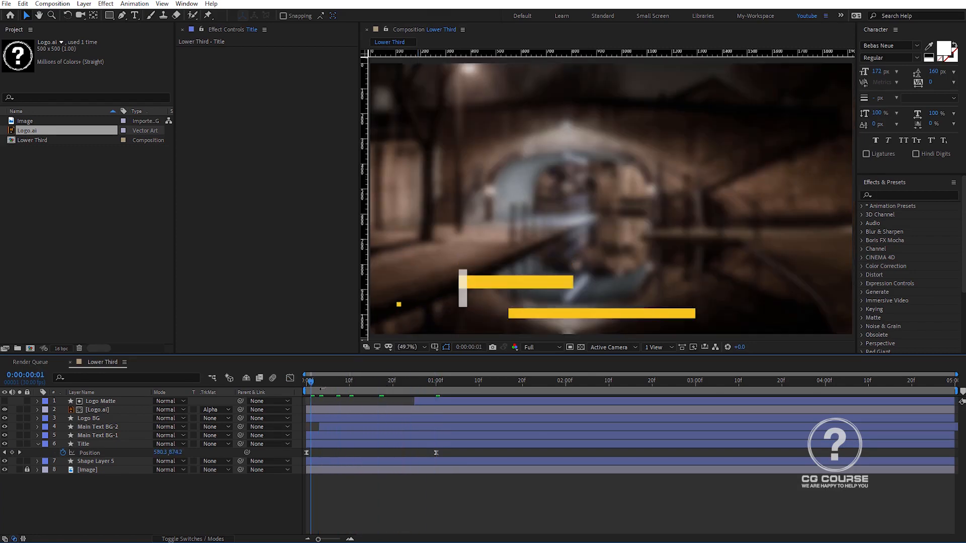
{"action": "key", "text": "space"}
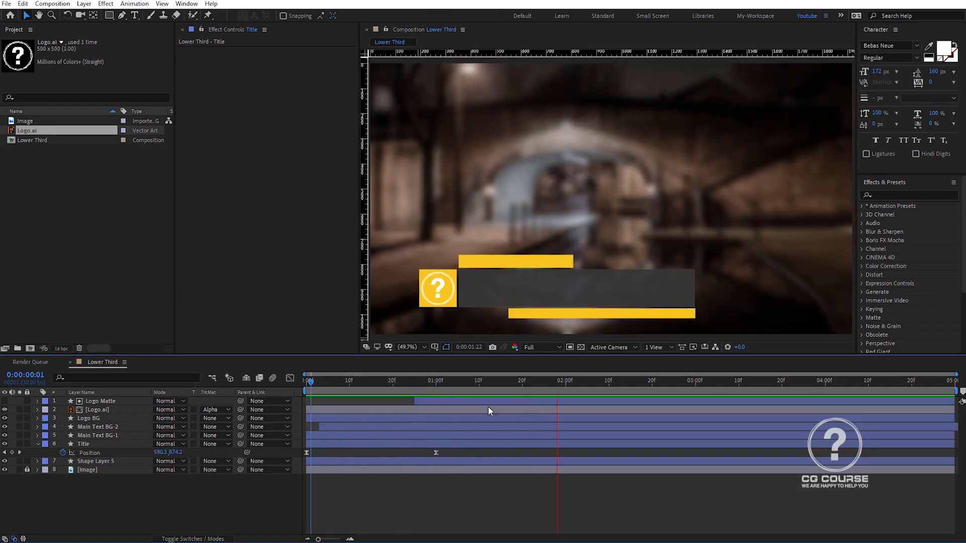
Step: Change the Title bar's fill colour to off-white F4F4F4
{"action": "left_click", "coordinate": [436, 388]}
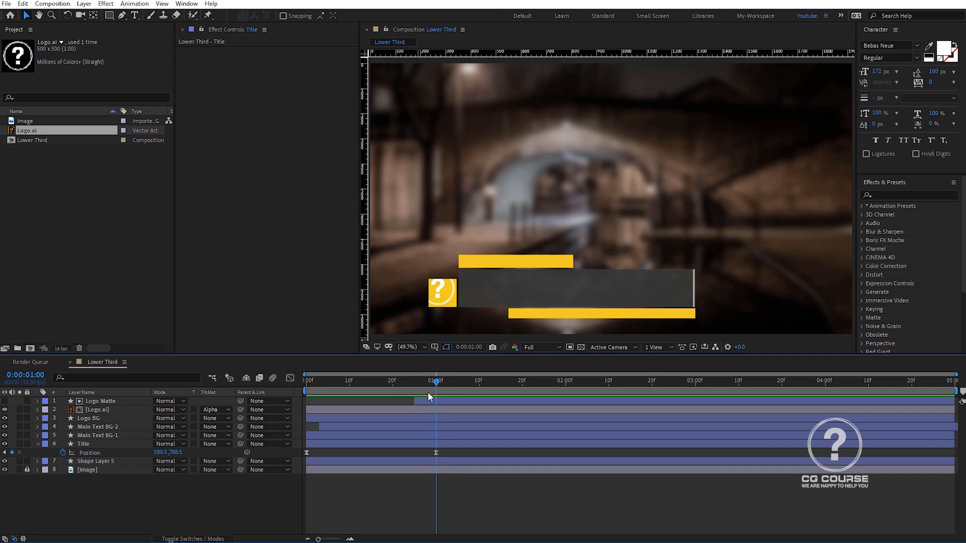
{"action": "left_click", "coordinate": [123, 444]}
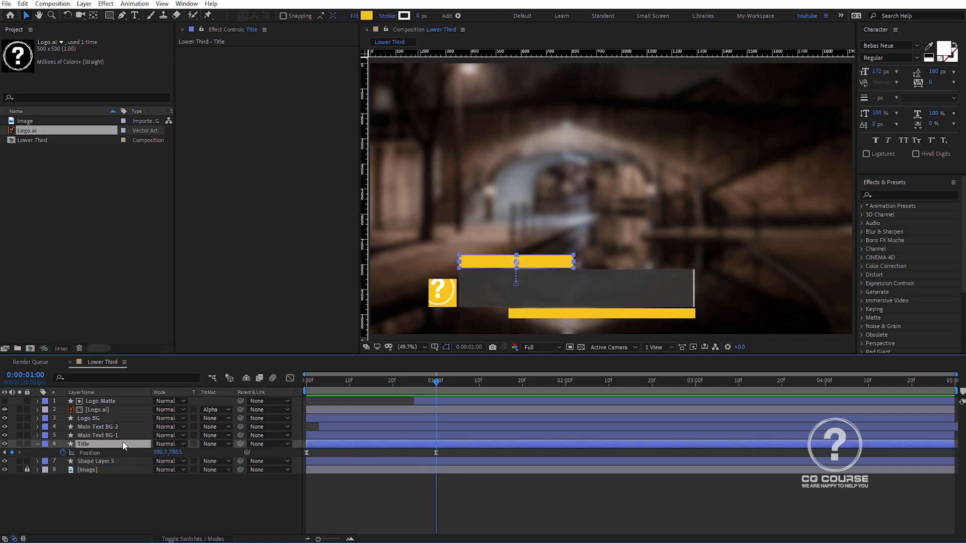
{"action": "left_click", "coordinate": [367, 17]}
{"action": "left_click_drag", "start_coordinate": [205, 364], "coordinate": [110, 320]}
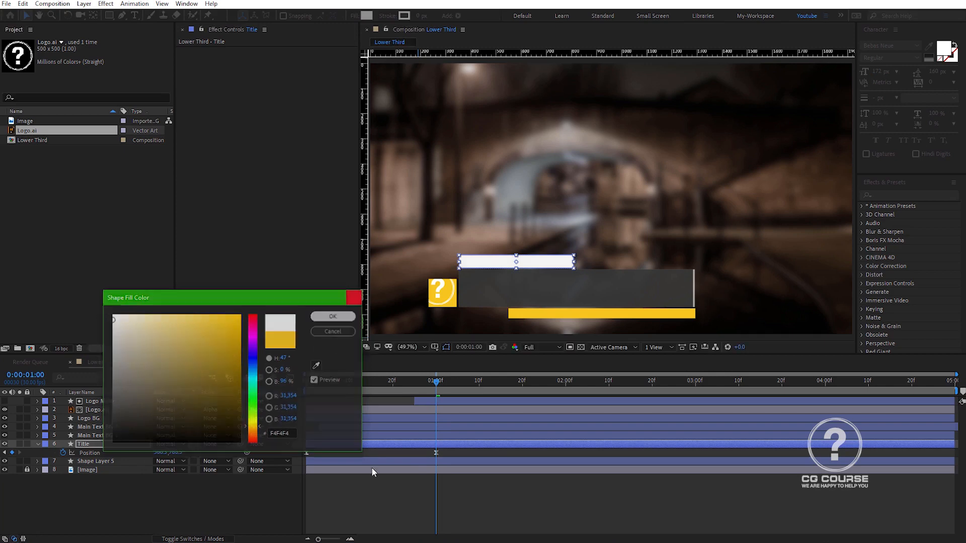
{"action": "key", "text": "Return"}
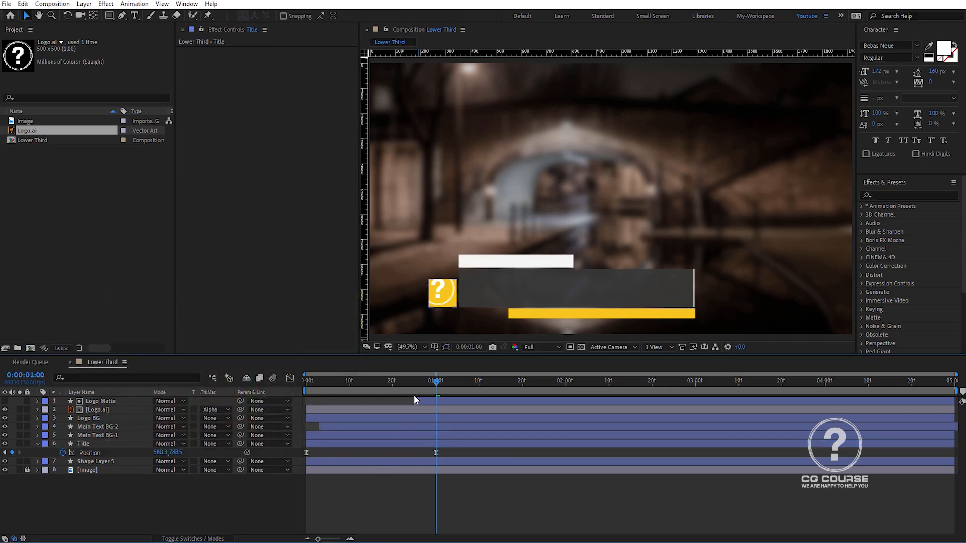
Step: Rename Shape Layer 5 as Description and preview the animation
{"action": "left_click_drag", "start_coordinate": [433, 382], "coordinate": [436, 381]}
{"action": "left_click", "coordinate": [129, 462]}
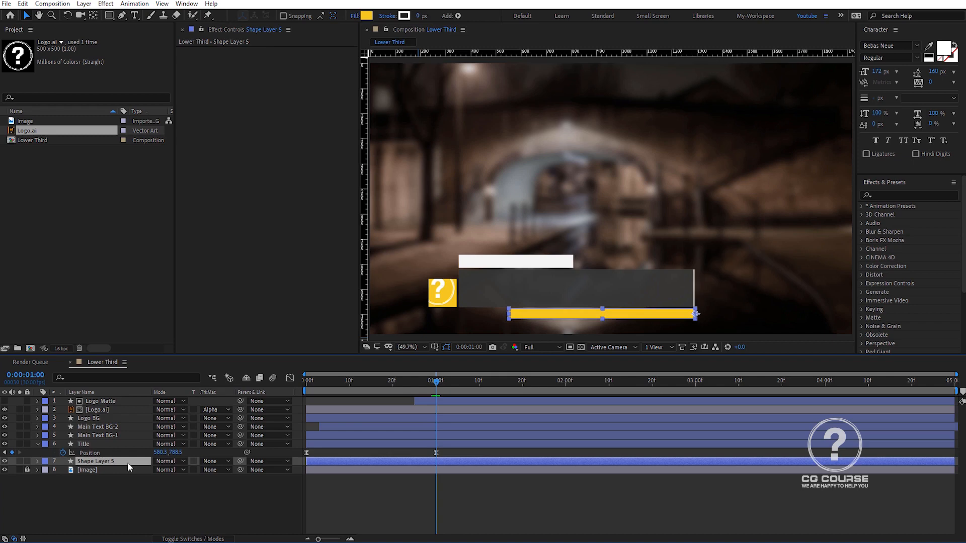
{"action": "key", "text": "Return"}
{"action": "type", "text": "Descri"}
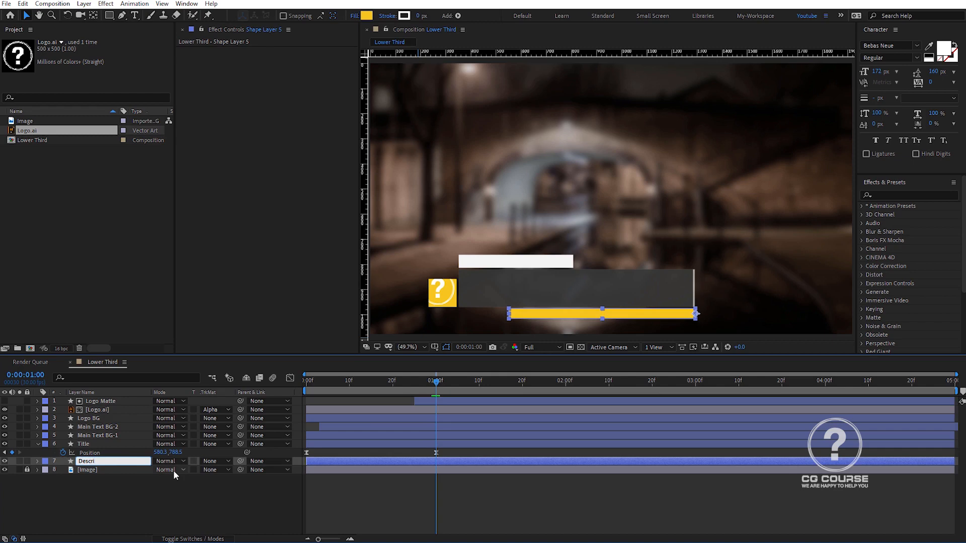
{"action": "type", "text": "ption"}
{"action": "key", "text": "Return"}
{"action": "left_click_drag", "start_coordinate": [414, 381], "coordinate": [345, 385]}
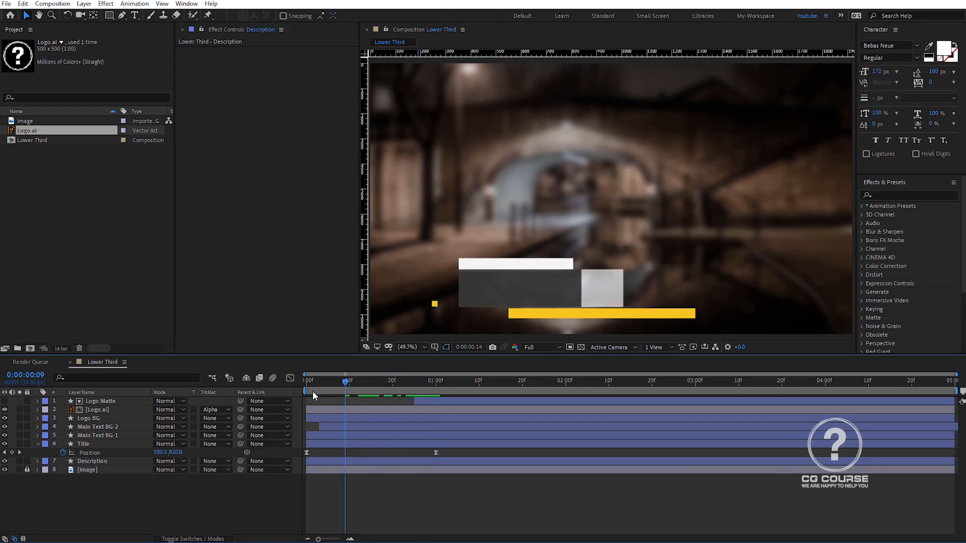
{"action": "key", "text": "space"}
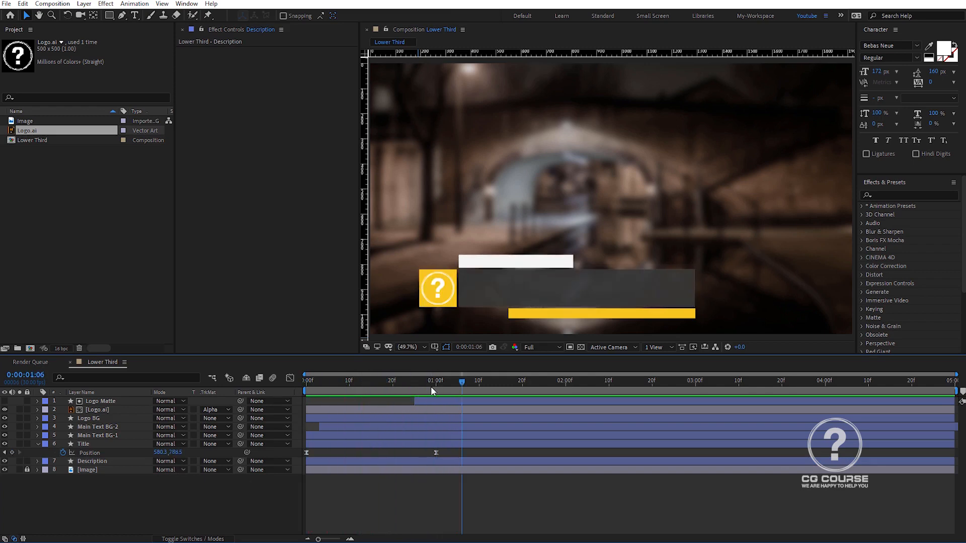
Step: Keyframe the Description layer's Position at 0:00:01:00, and raise the bar to y about 882 at 0:00:00:00
{"action": "left_click", "coordinate": [431, 385]}
{"action": "left_click", "coordinate": [362, 460]}
{"action": "key", "text": "p"}
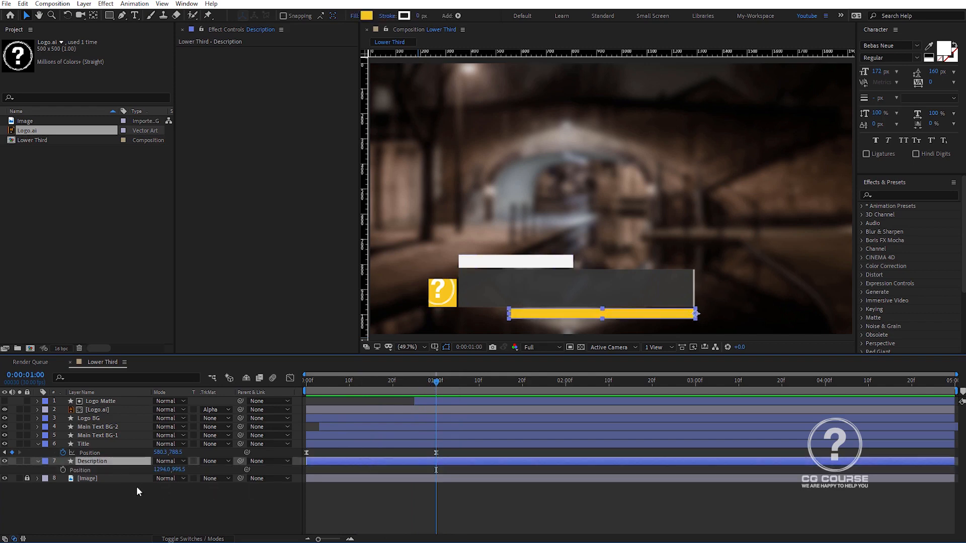
{"action": "left_click", "coordinate": [63, 470]}
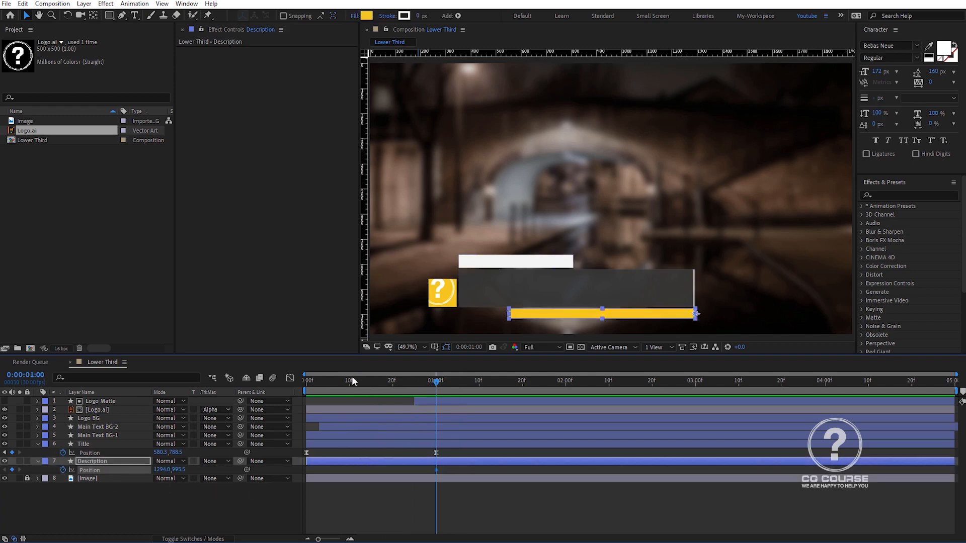
{"action": "left_click", "coordinate": [308, 385]}
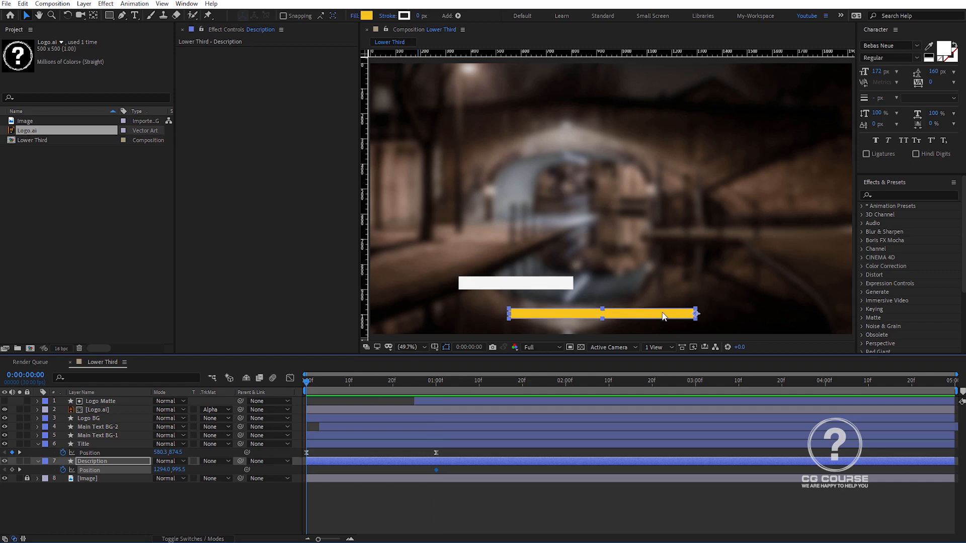
{"action": "left_click_drag", "start_coordinate": [664, 314], "coordinate": [666, 287]}
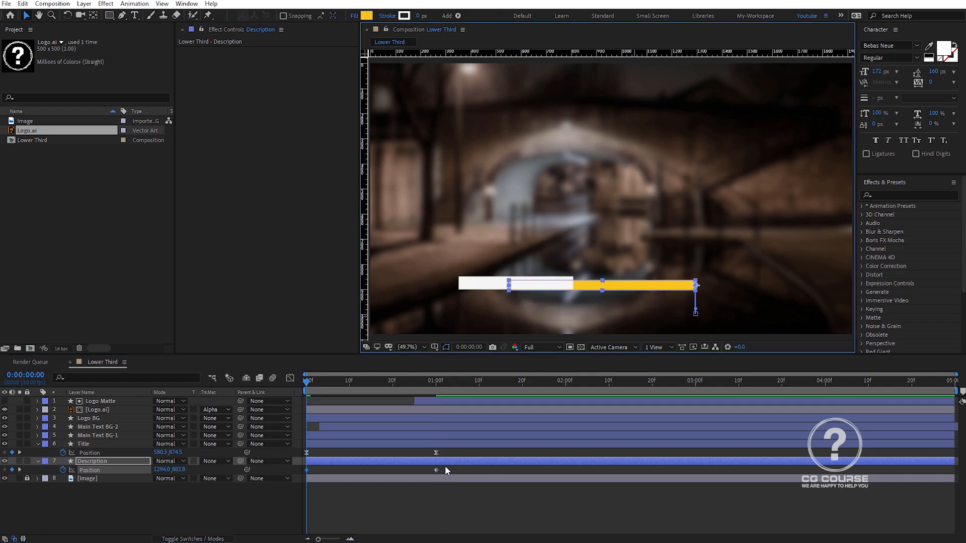
Step: Apply Easy Ease to the Description layer's Position keyframes and shift the graph handle so the slide starts faster and settles gradually
{"action": "left_click_drag", "start_coordinate": [444, 466], "coordinate": [303, 479]}
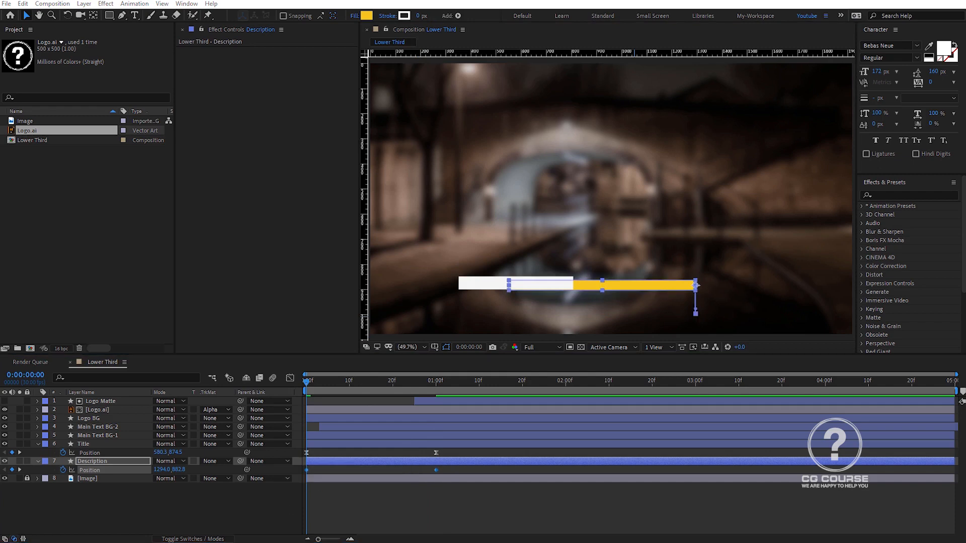
{"action": "right_click", "coordinate": [435, 471]}
{"action": "mouse_move", "coordinate": [468, 461]}
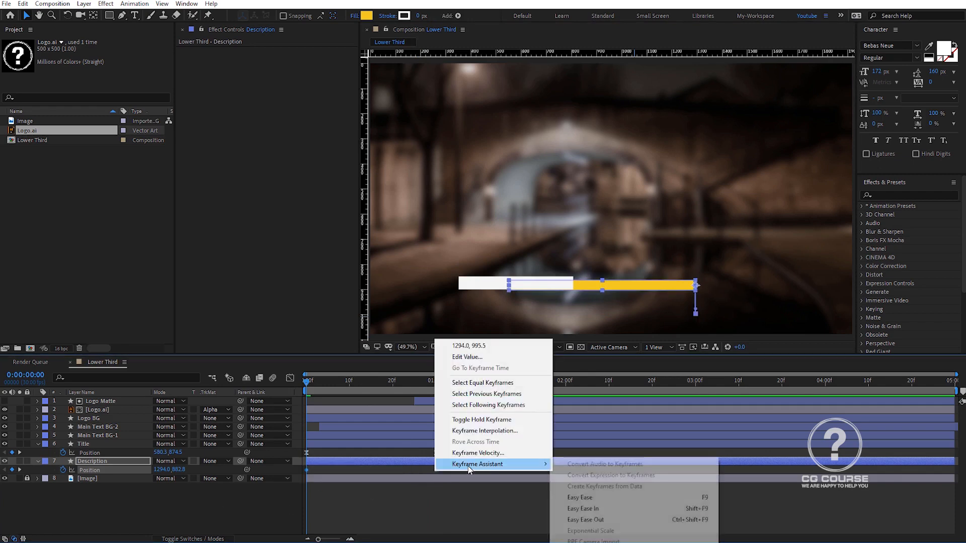
{"action": "left_click", "coordinate": [579, 498]}
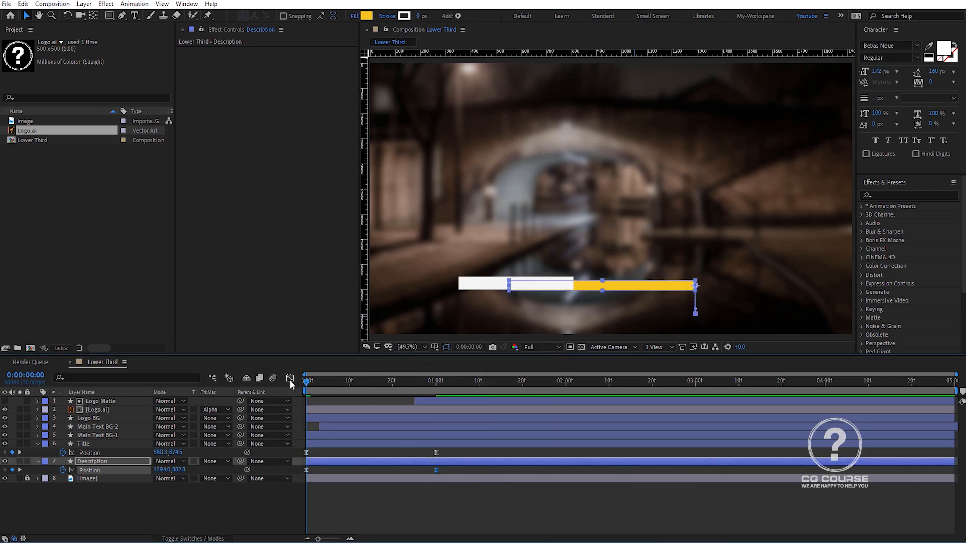
{"action": "left_click", "coordinate": [289, 379]}
{"action": "left_click_drag", "start_coordinate": [415, 510], "coordinate": [383, 512]}
{"action": "left_click", "coordinate": [287, 379]}
Step: Preview the eased Title and Description bars from the start of the composition
{"action": "key", "text": "space"}
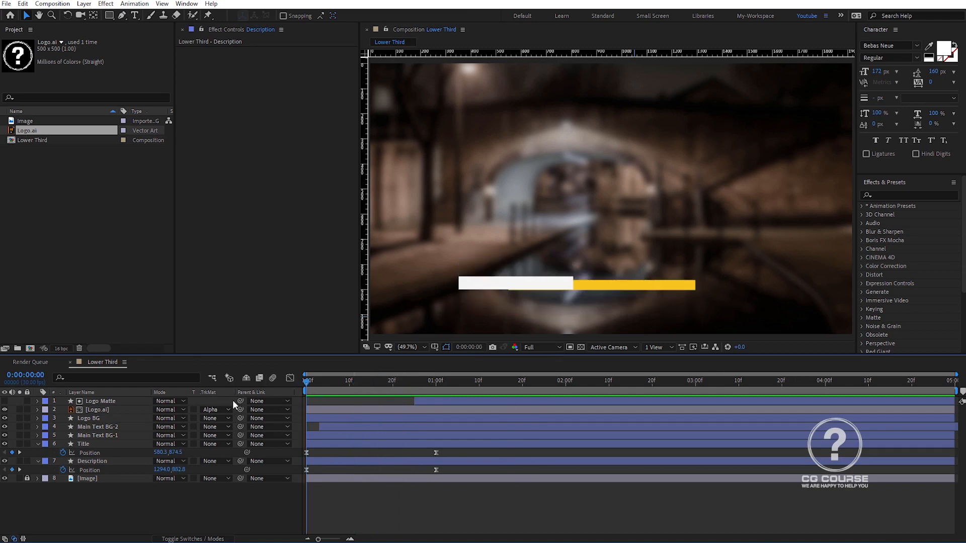
{"action": "key", "text": "space"}
{"action": "left_click_drag", "start_coordinate": [493, 383], "coordinate": [306, 407]}
{"action": "key", "text": "space"}
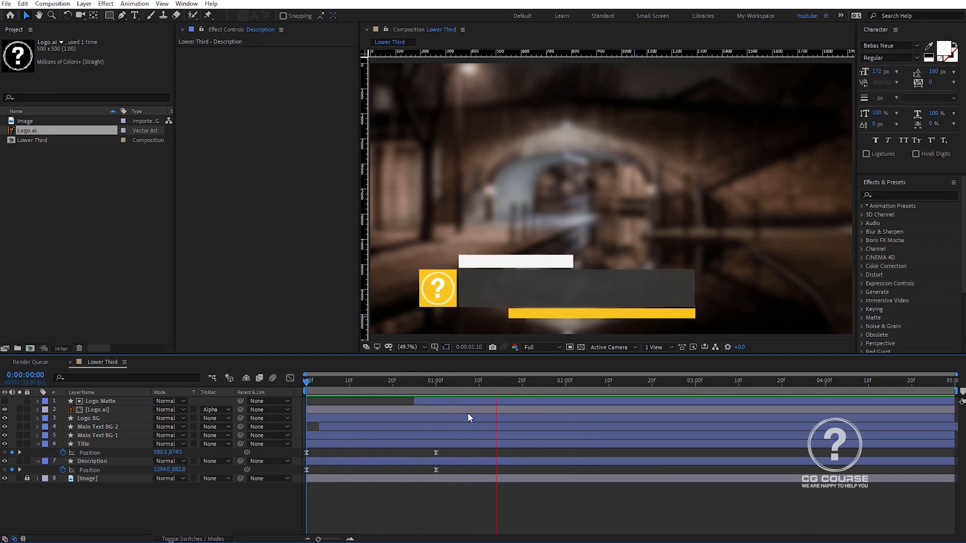
Step: Move the ending Position keyframes of the Title and Description layers to 0:00:00:25
{"action": "left_click", "coordinate": [438, 388]}
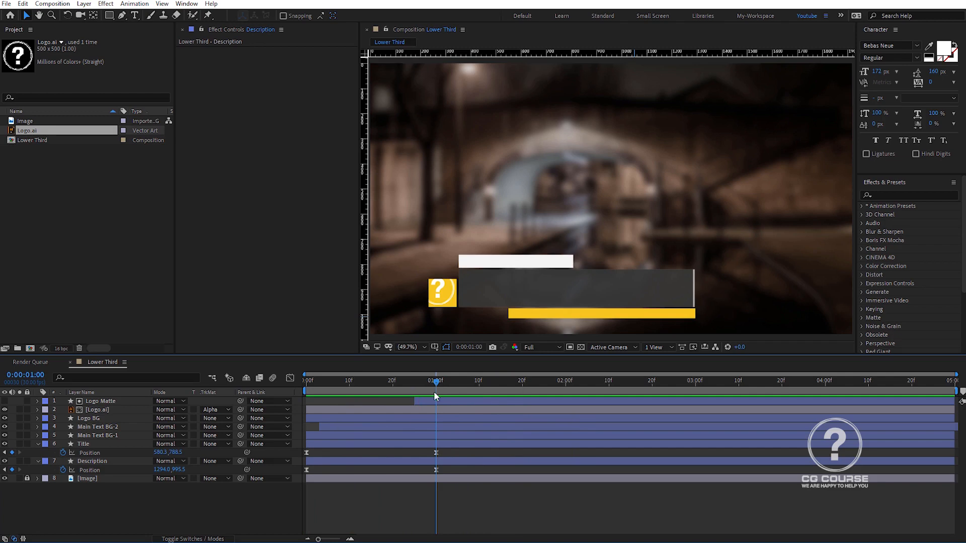
{"action": "left_click", "coordinate": [414, 385]}
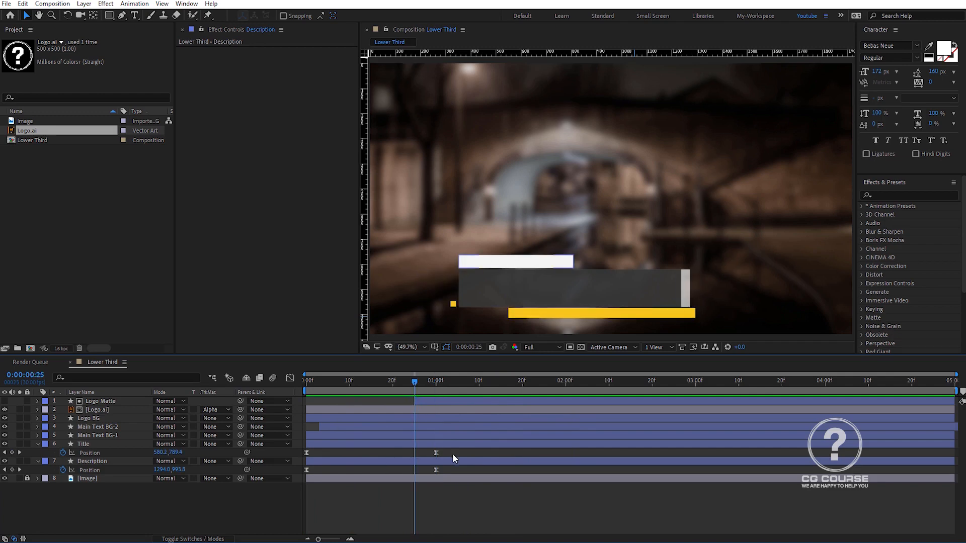
{"action": "left_click_drag", "start_coordinate": [451, 453], "coordinate": [420, 473]}
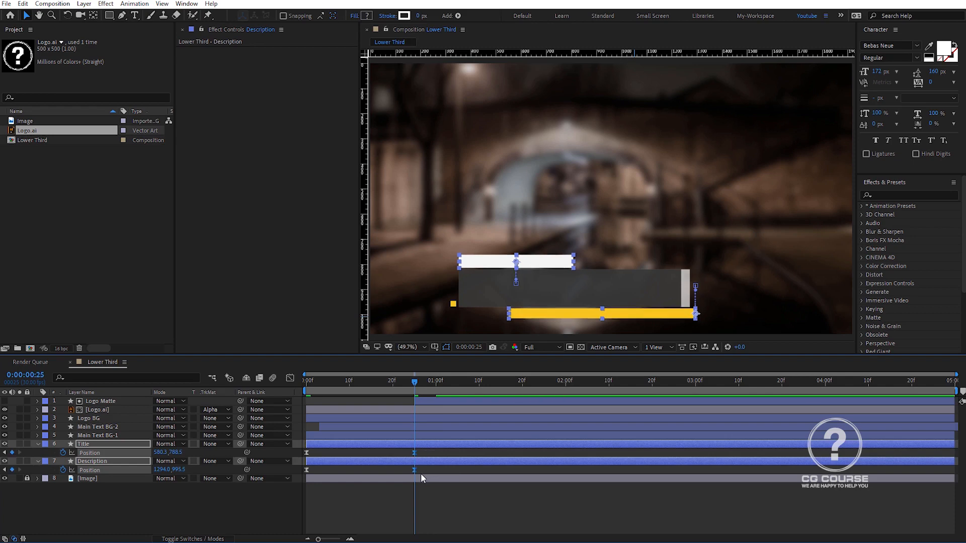
Step: Reveal the Scale keyframes of Main Text BG-1 and Main Text BG-2 and move their ending keyframes earlier, BG-1's to 0:00:00:25
{"action": "left_click", "coordinate": [139, 436]}
{"action": "key", "text": "u"}
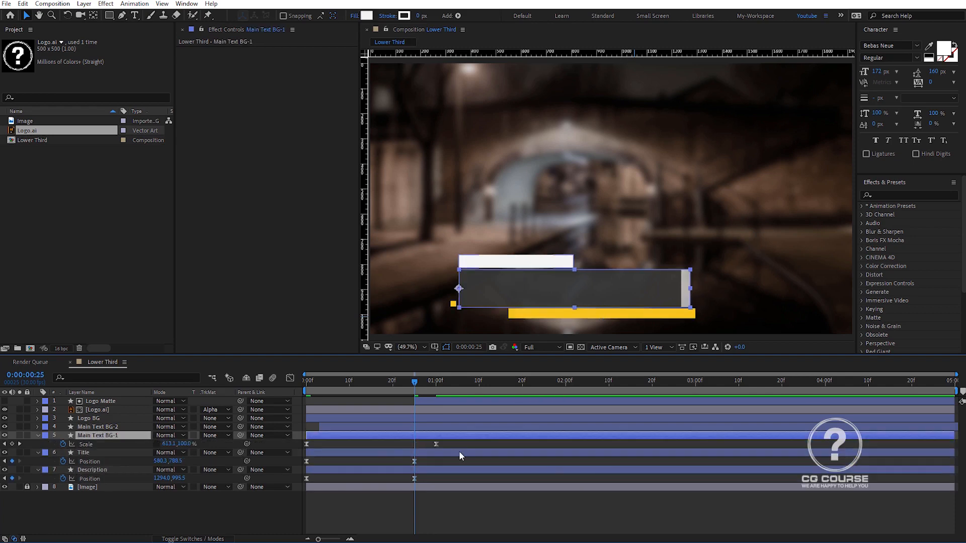
{"action": "left_click", "coordinate": [98, 427], "text": "ctrl"}
{"action": "key", "text": "u"}
{"action": "key", "text": "u"}
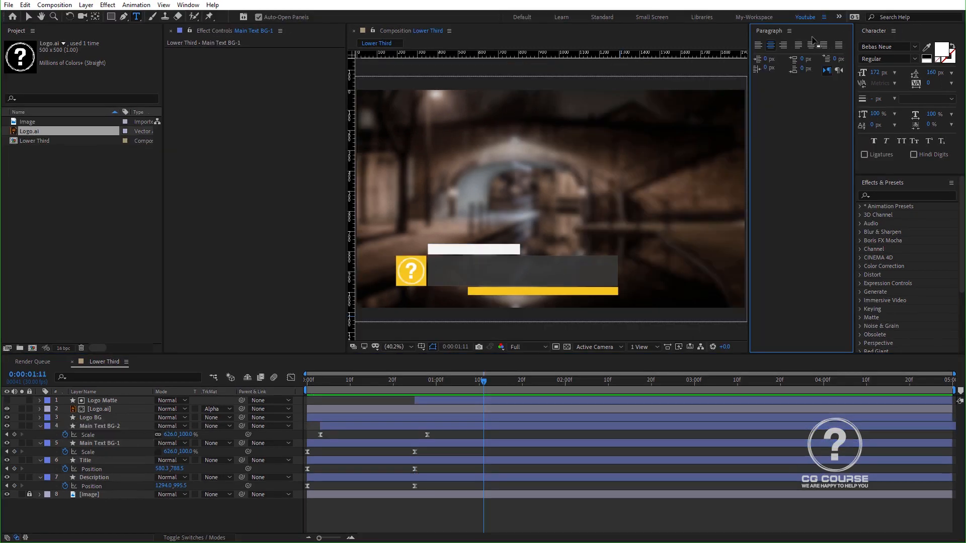
Step: Close the Paragraph panel and add a text layer reading CG COURSE over the white Title bar
{"action": "left_click", "coordinate": [789, 31]}
{"action": "left_click", "coordinate": [801, 37]}
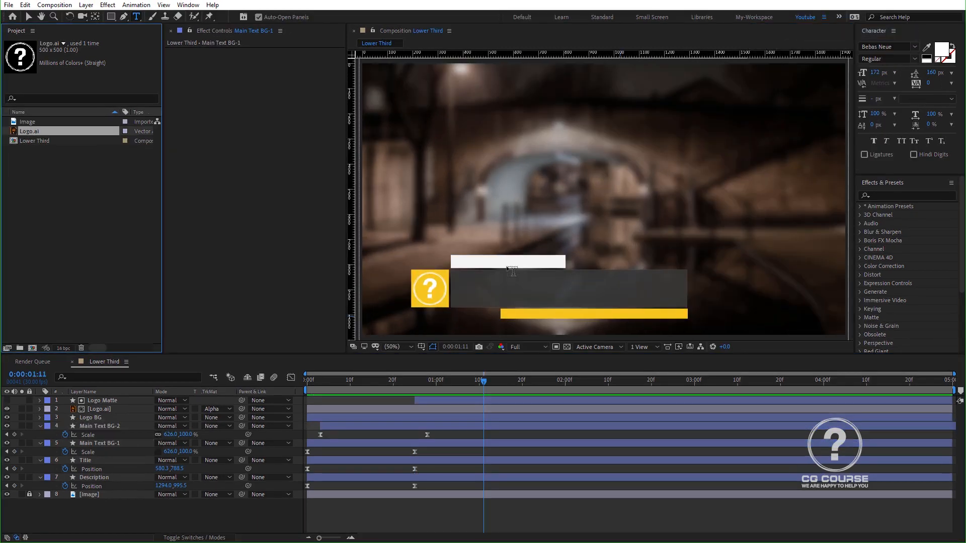
{"action": "left_click", "coordinate": [506, 263]}
{"action": "type", "text": "C"}
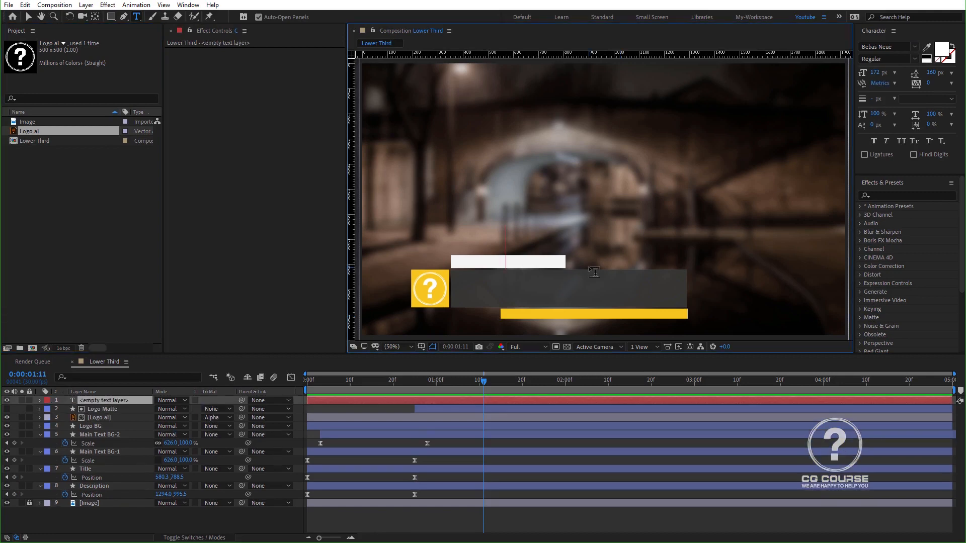
{"action": "type", "text": "G COURSE"}
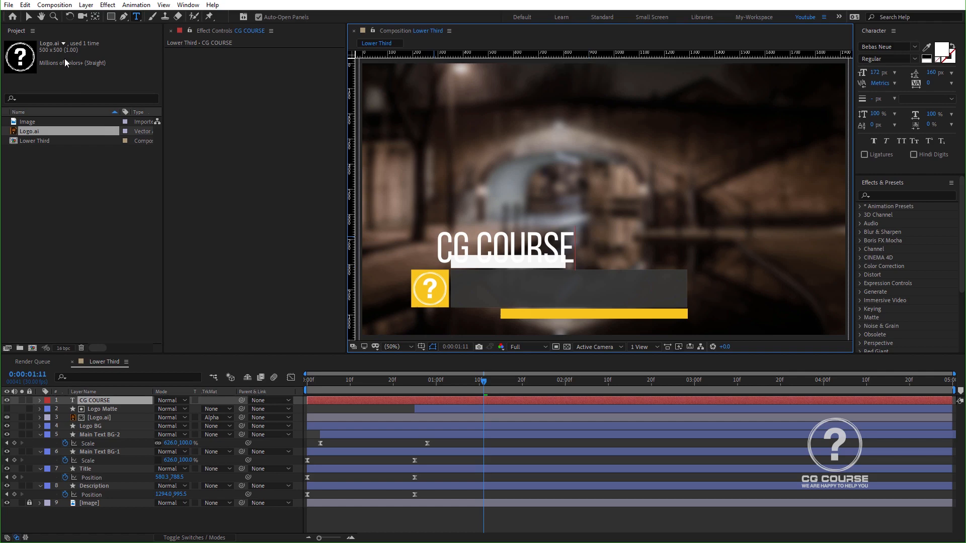
{"action": "left_click", "coordinate": [28, 16]}
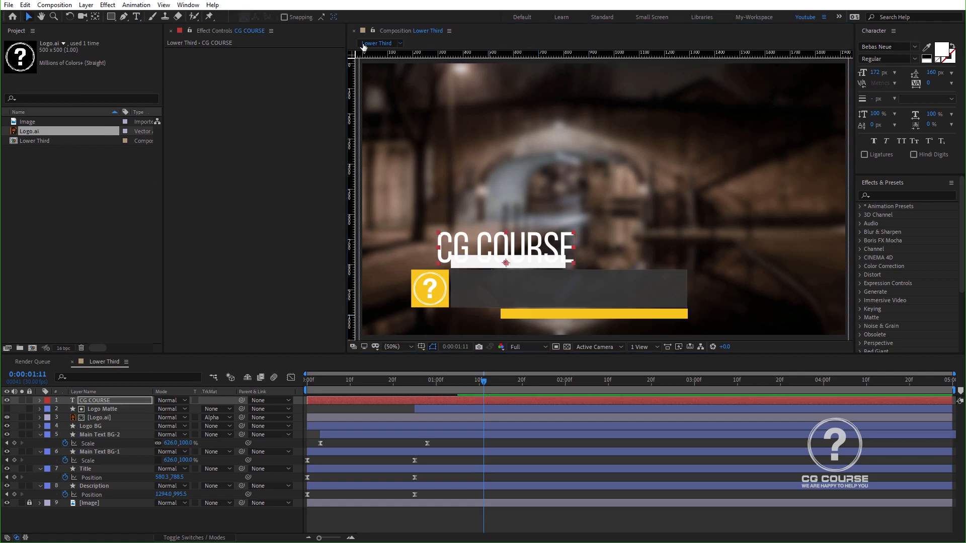
Step: Set the CG COURSE text's fill colour to near-black 121212
{"action": "left_click", "coordinate": [942, 53]}
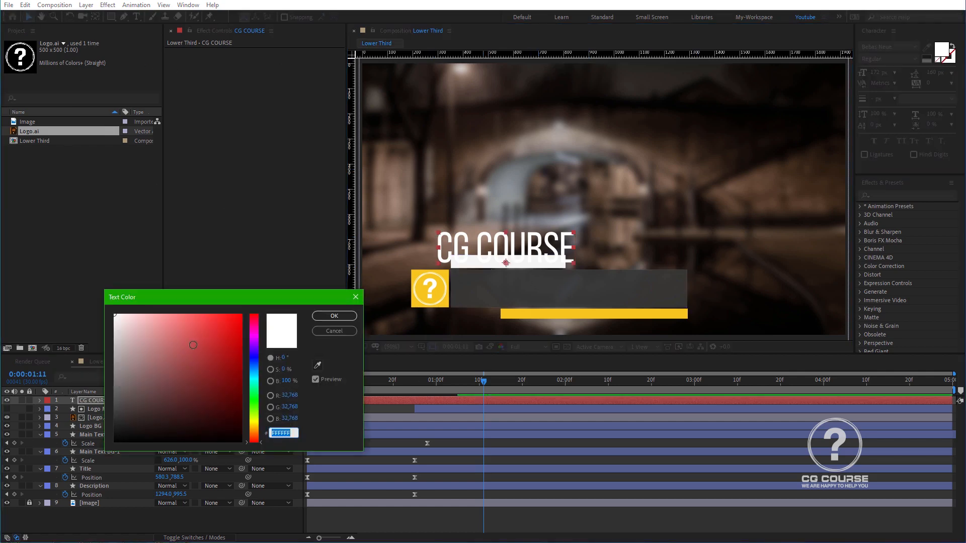
{"action": "left_click_drag", "start_coordinate": [133, 420], "coordinate": [101, 434]}
{"action": "left_click", "coordinate": [334, 315]}
Step: Change the CG COURSE text's font to NexaRegular
{"action": "left_click", "coordinate": [882, 46]}
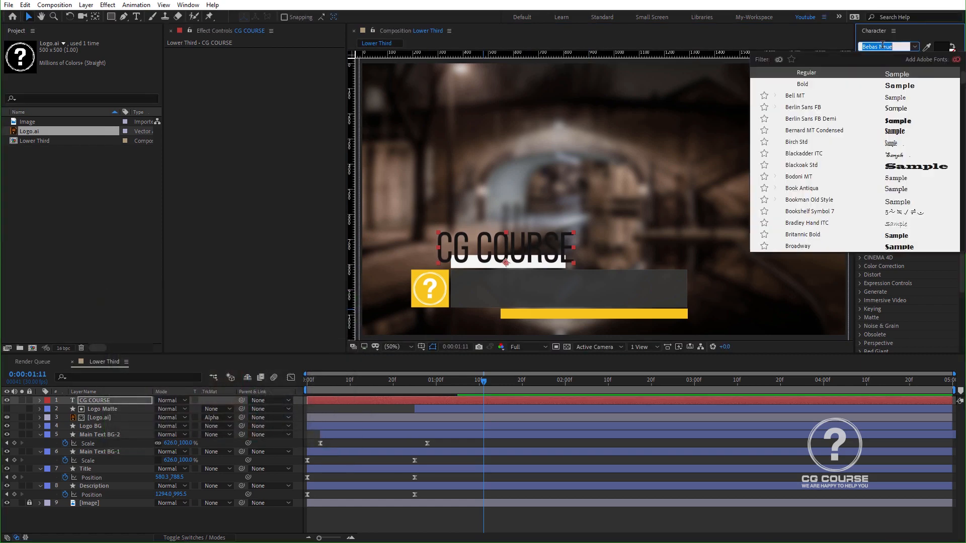
{"action": "type", "text": "nexa"}
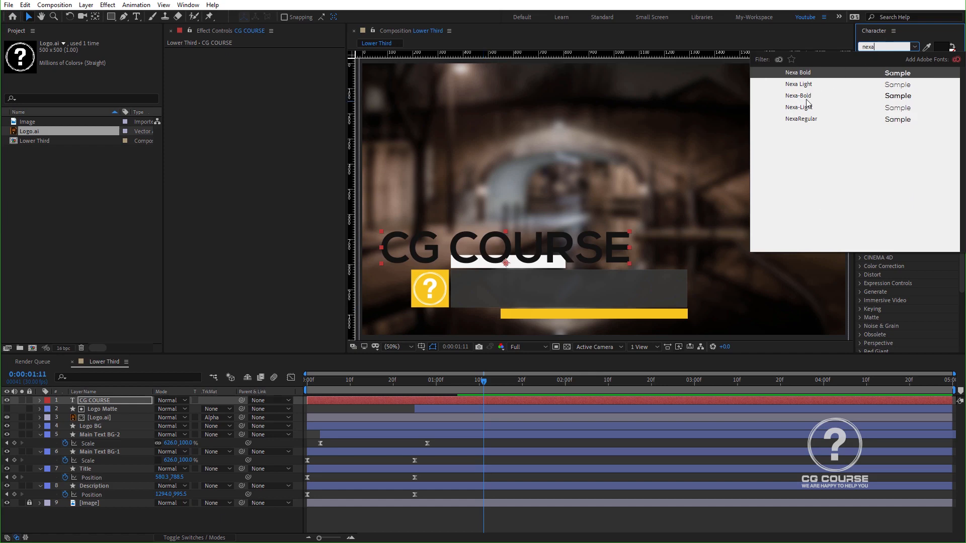
{"action": "left_click", "coordinate": [804, 118]}
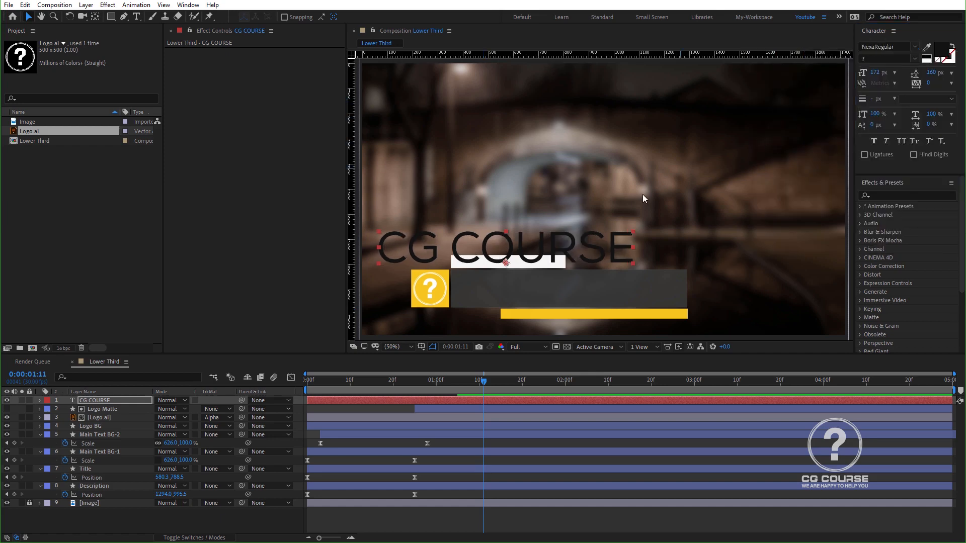
Step: Reduce the CG COURSE text to 55 px and position it within the white Title bar
{"action": "left_click_drag", "start_coordinate": [873, 76], "coordinate": [823, 82]}
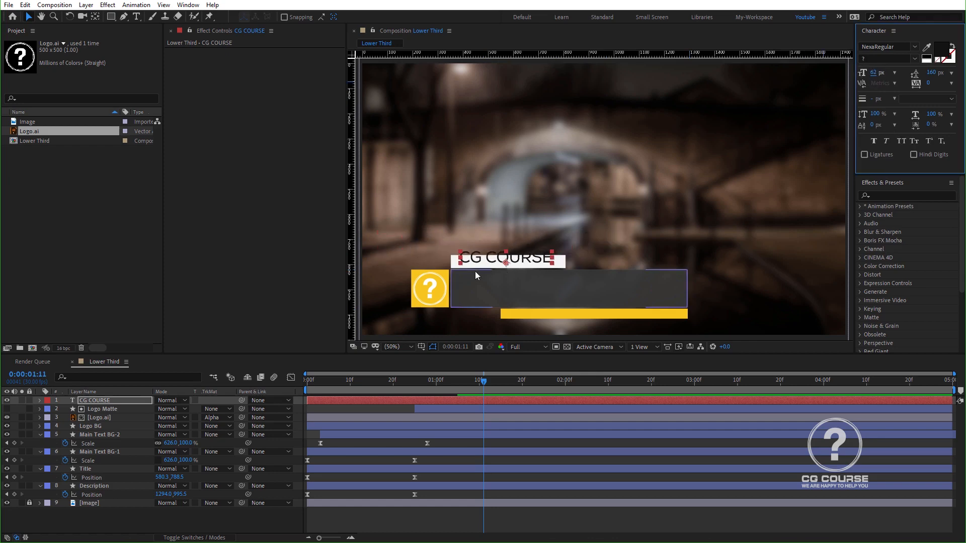
{"action": "scroll", "coordinate": [478, 280], "scroll_direction": "up", "scroll_amount": 2}
{"action": "left_click_drag", "start_coordinate": [577, 243], "coordinate": [578, 252]}
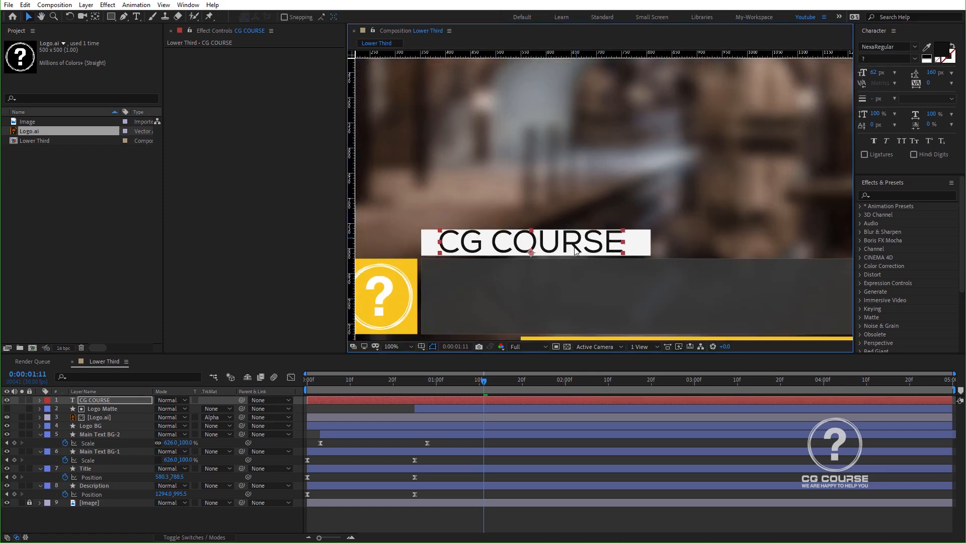
{"action": "left_click", "coordinate": [874, 72]}
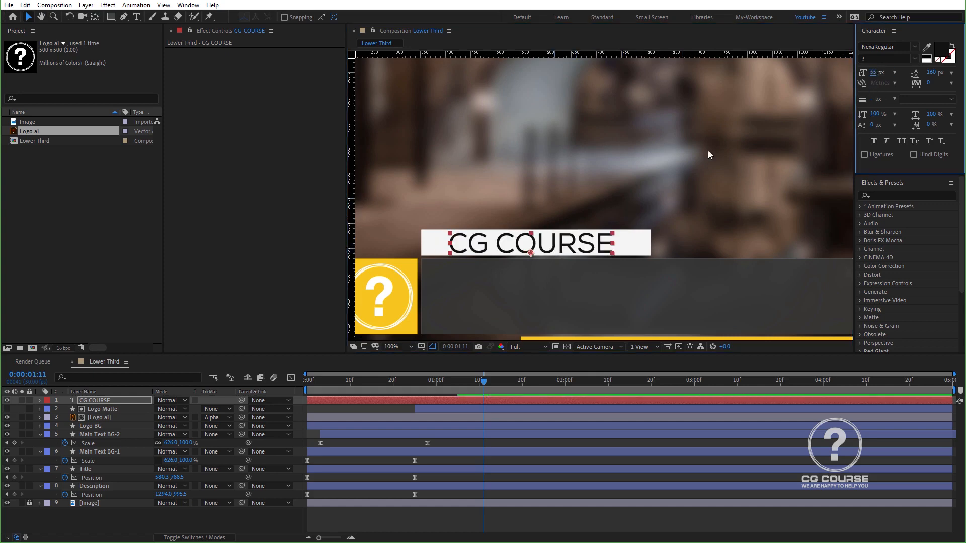
{"action": "left_click", "coordinate": [613, 528]}
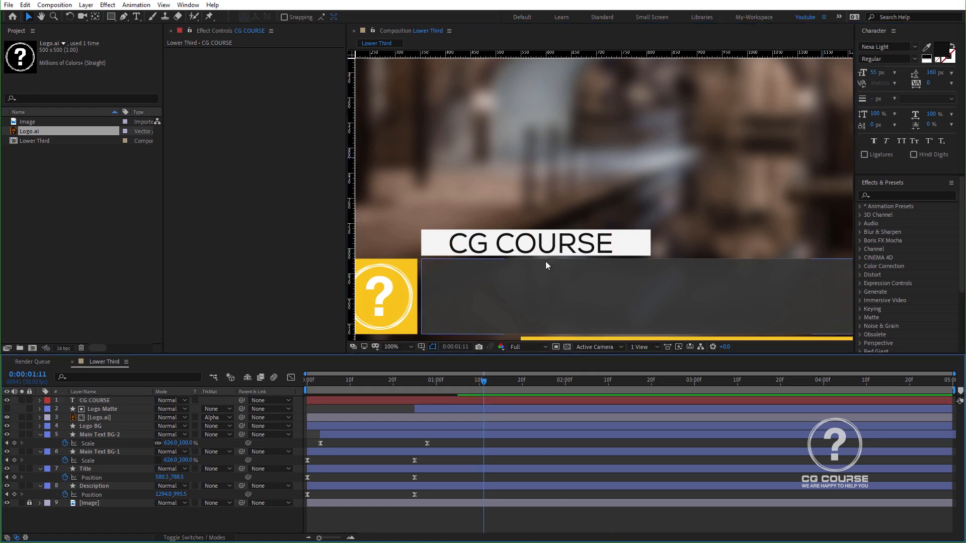
Step: Change the CG COURSE text's fill colour to dark grey 222222
{"action": "left_click", "coordinate": [534, 250]}
{"action": "left_click", "coordinate": [940, 56]}
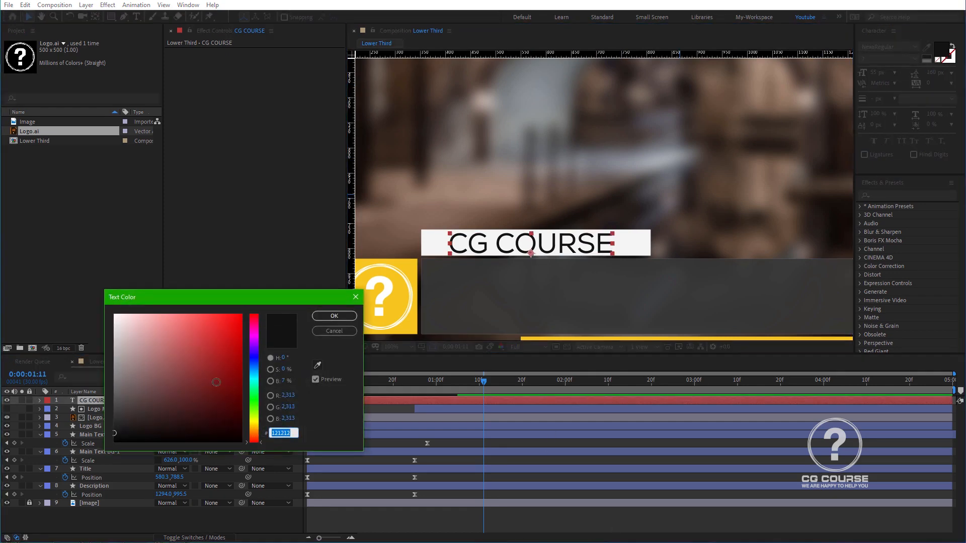
{"action": "left_click_drag", "start_coordinate": [118, 423], "coordinate": [106, 425]}
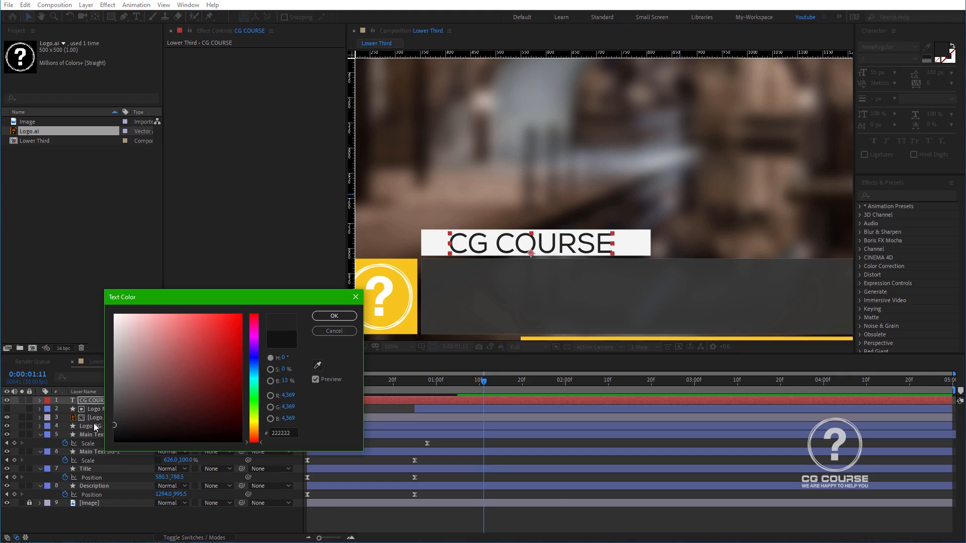
{"action": "left_click", "coordinate": [334, 315]}
{"action": "left_click", "coordinate": [393, 528]}
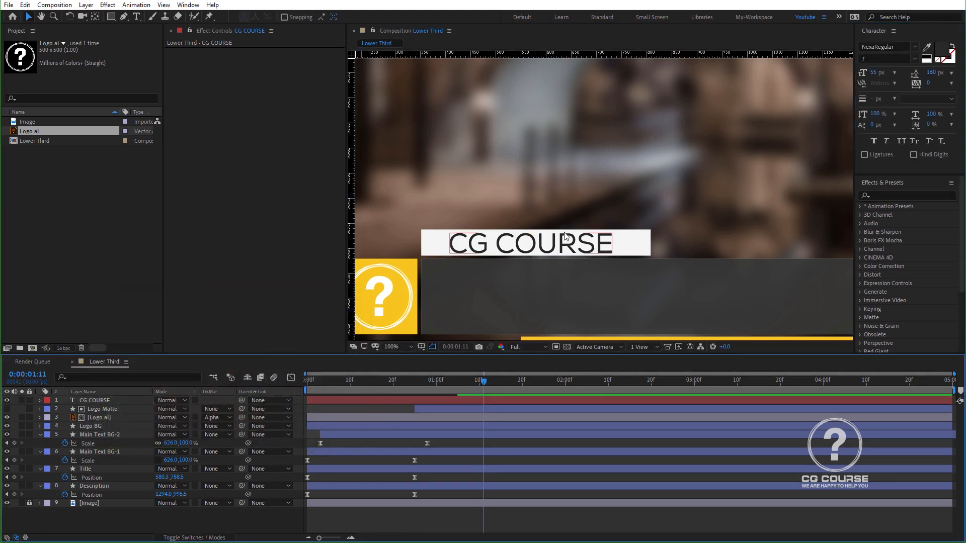
Step: Centre the CG COURSE text horizontally on the Title bar, using the bar's centre as the reference
{"action": "left_click", "coordinate": [589, 251]}
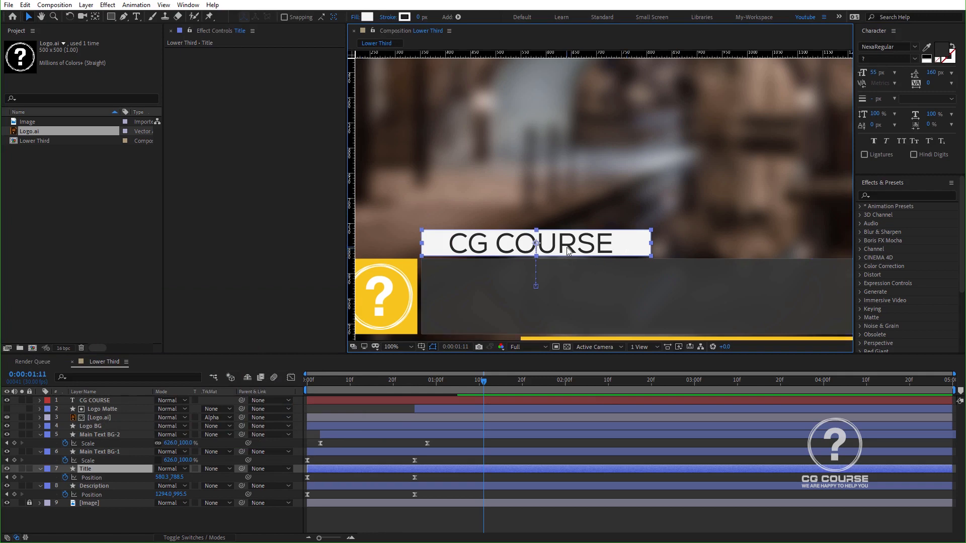
{"action": "left_click", "coordinate": [100, 401]}
{"action": "left_click_drag", "start_coordinate": [548, 253], "coordinate": [551, 253]}
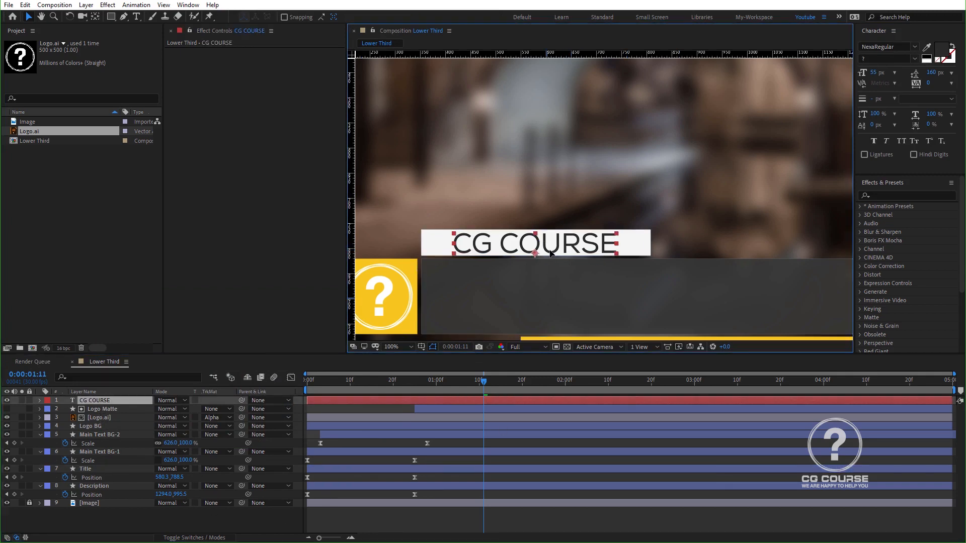
{"action": "key", "text": "Return"}
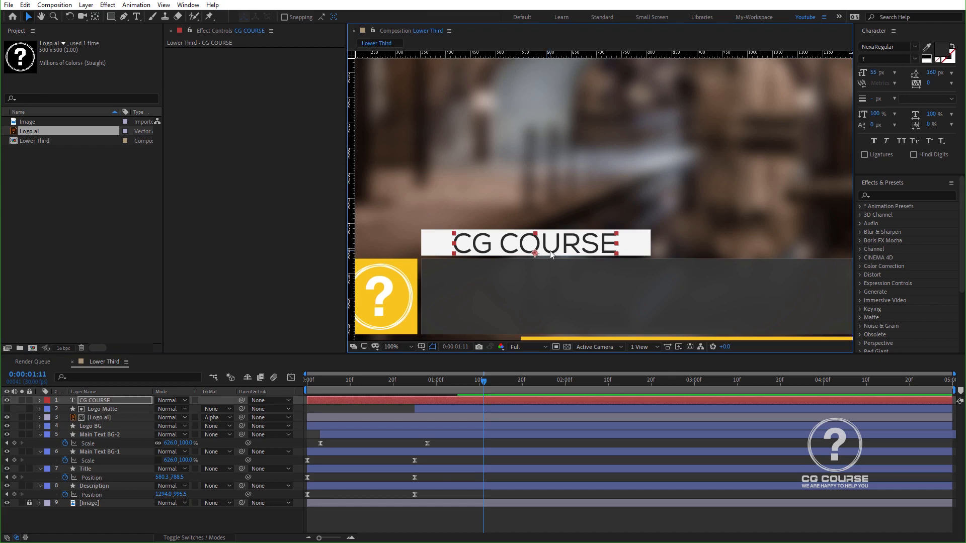
{"action": "key", "text": "Return"}
{"action": "left_click", "coordinate": [112, 452]}
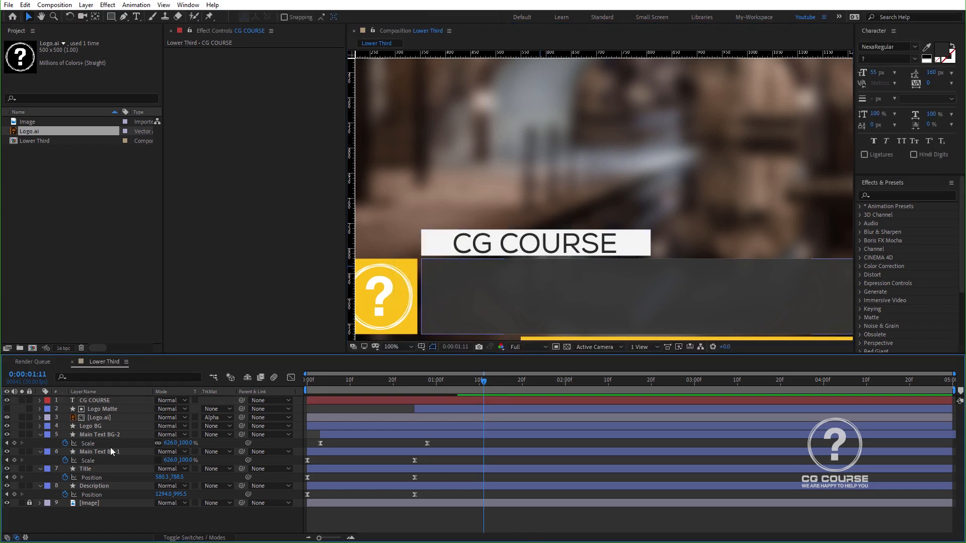
Step: Place the CG COURSE layer directly above the Title layer and parent it to Title
{"action": "left_click", "coordinate": [98, 402]}
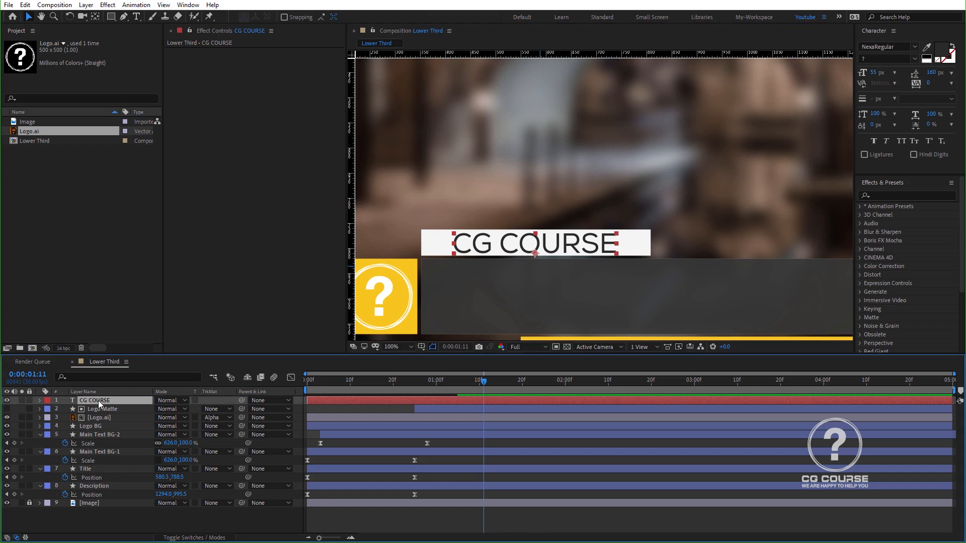
{"action": "left_click_drag", "start_coordinate": [99, 401], "coordinate": [99, 461]}
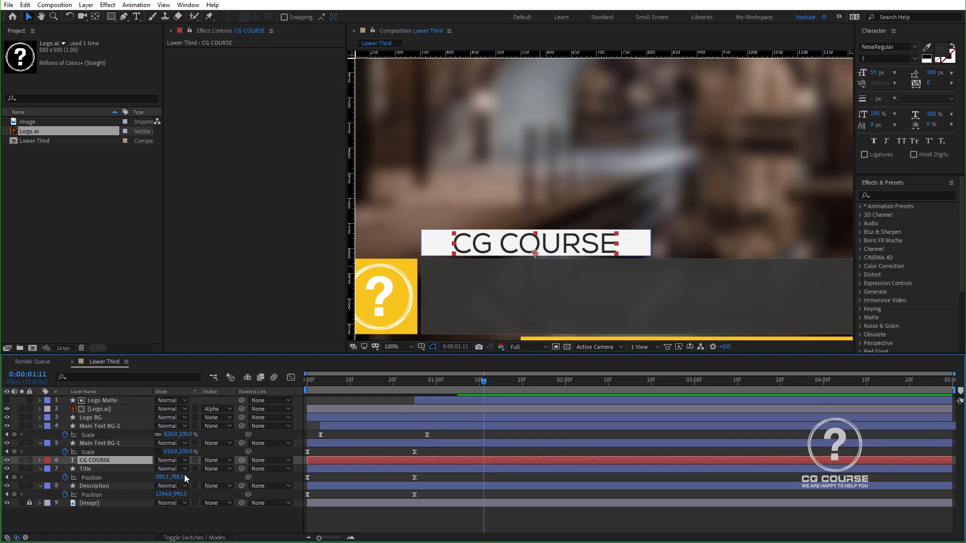
{"action": "left_click_drag", "start_coordinate": [242, 462], "coordinate": [135, 472]}
Step: At 0:00:00:25, draw a red rectangle covering the Title bar, its lower edge along the top of the grey background bar
{"action": "left_click_drag", "start_coordinate": [442, 391], "coordinate": [415, 410]}
{"action": "scroll", "coordinate": [476, 283], "scroll_direction": "up", "scroll_amount": 1}
{"action": "key", "text": "q"}
{"action": "mouse_move", "coordinate": [361, 147]}
{"action": "left_mouse_down"}
{"action": "mouse_move", "coordinate": [470, 167]}
{"action": "mouse_move", "coordinate": [792, 180]}
{"action": "left_mouse_up"}
{"action": "left_click_drag", "start_coordinate": [823, 231], "coordinate": [848, 234]}
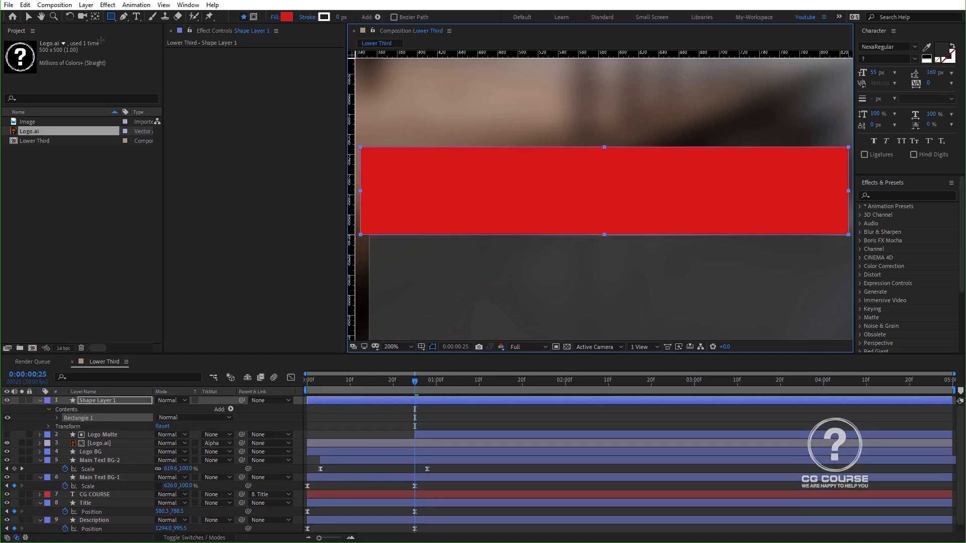
{"action": "left_click", "coordinate": [28, 17]}
Step: Move the red rectangle's layer between CG COURSE and Title and rename it Matte
{"action": "left_click", "coordinate": [39, 401]}
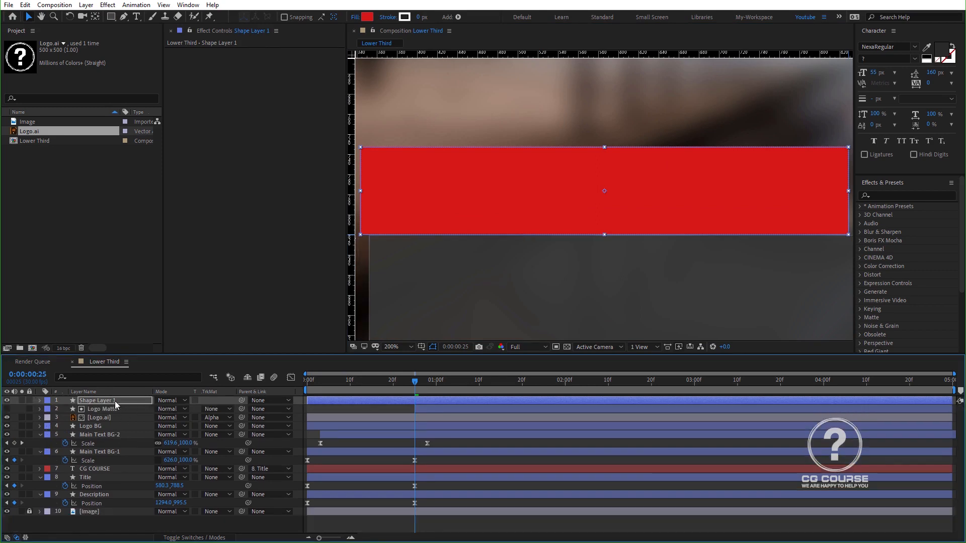
{"action": "left_click_drag", "start_coordinate": [115, 400], "coordinate": [109, 471]}
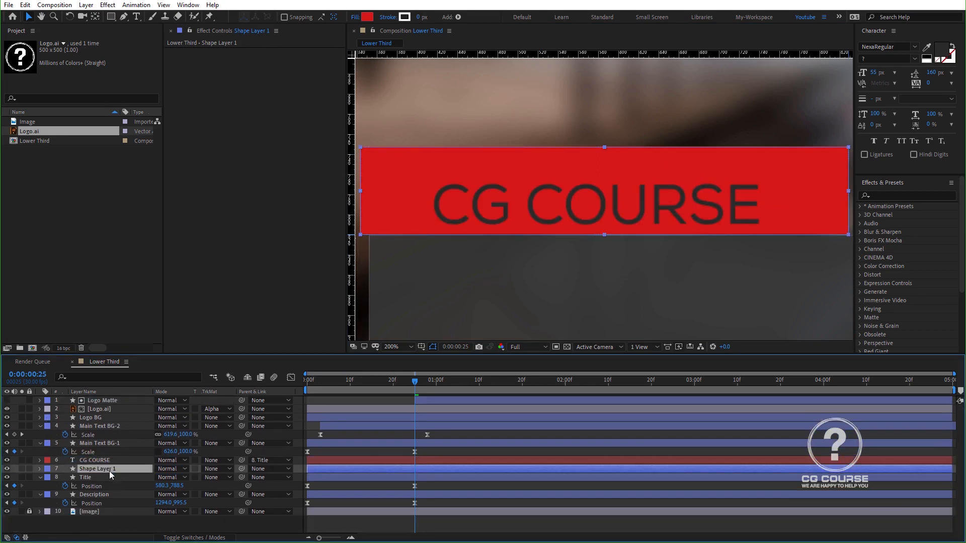
{"action": "key", "text": "Return"}
{"action": "type", "text": "Matte"}
{"action": "key", "text": "Return"}
Step: Duplicate the Matte layer and place the copy directly above CG COURSE
{"action": "key", "text": "ctrl+d"}
{"action": "left_click_drag", "start_coordinate": [104, 471], "coordinate": [102, 460]}
Step: Set Title's track matte to Alpha Matte "Matte" and CG COURSE's track matte to Alpha Matte "Matte 2"
{"action": "left_click", "coordinate": [100, 485]}
{"action": "left_click", "coordinate": [215, 485]}
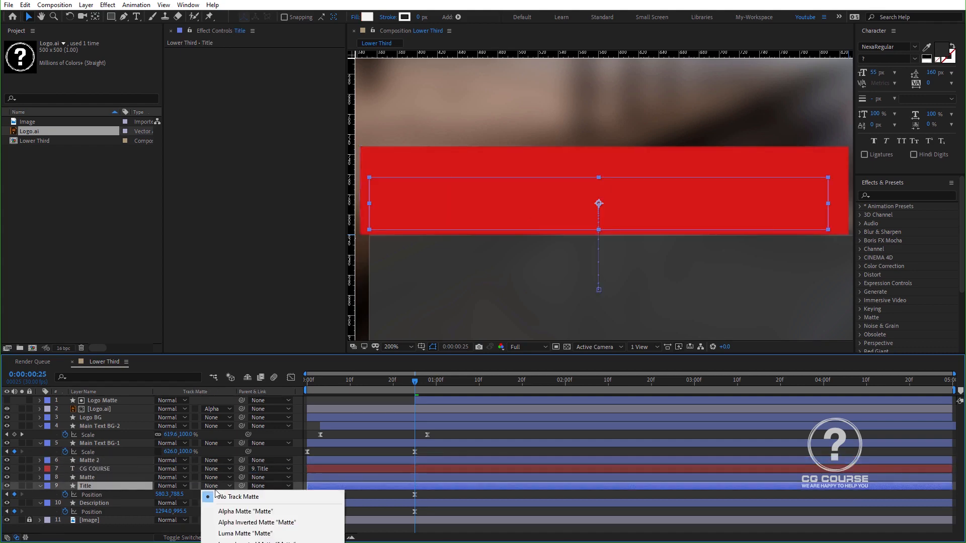
{"action": "left_click", "coordinate": [222, 510]}
{"action": "left_click", "coordinate": [103, 468]}
{"action": "left_click", "coordinate": [215, 469]}
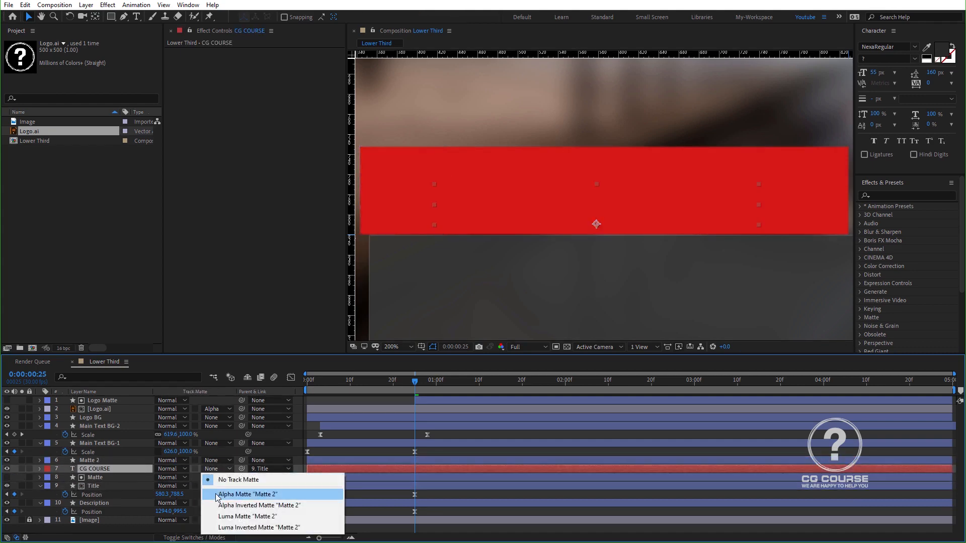
{"action": "left_click", "coordinate": [242, 493]}
Step: Fit the composition in the viewer and preview the matted title animation from the start
{"action": "key", "text": "Home"}
{"action": "key", "text": "alt+slash"}
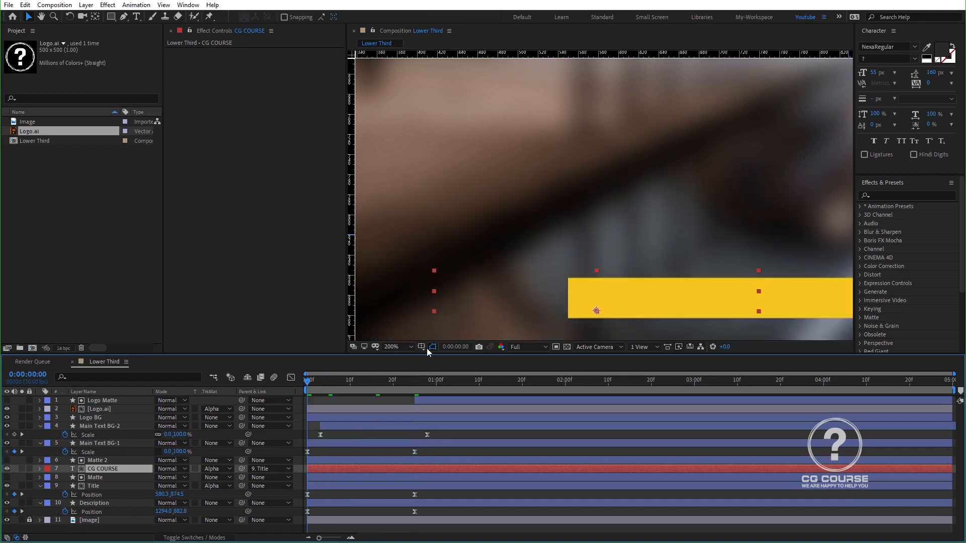
{"action": "key", "text": "space"}
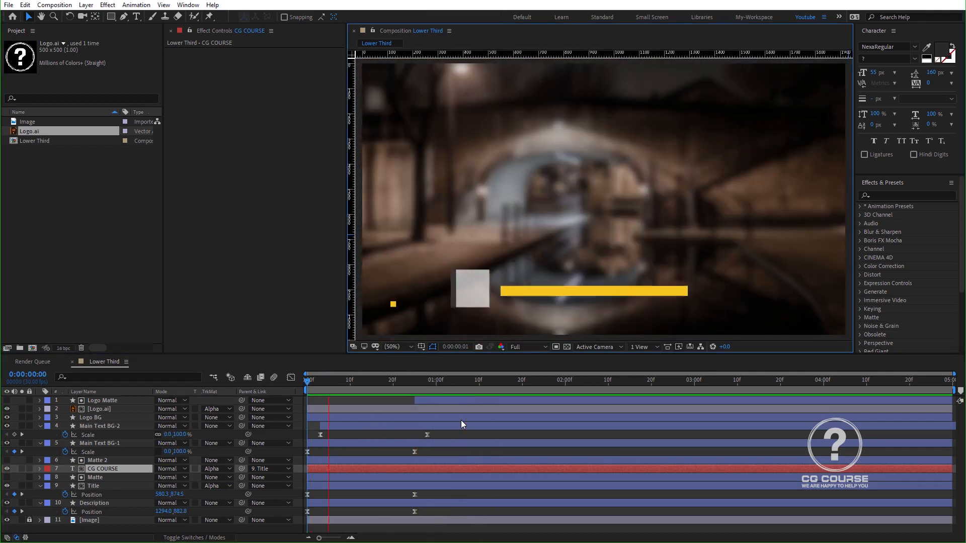
Step: Add the text CLEAN LOWER THIRD and place it on the grey background bar
{"action": "key", "text": "ctrl+t"}
{"action": "left_click", "coordinate": [523, 249]}
{"action": "type", "text": "CLEAN"}
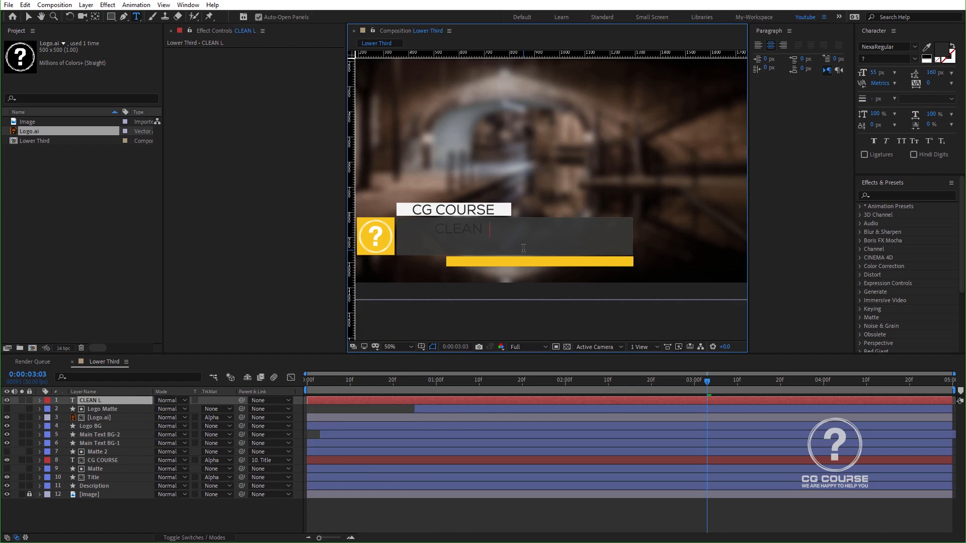
{"action": "type", "text": "LOWER THIRD"}
{"action": "left_click", "coordinate": [28, 16]}
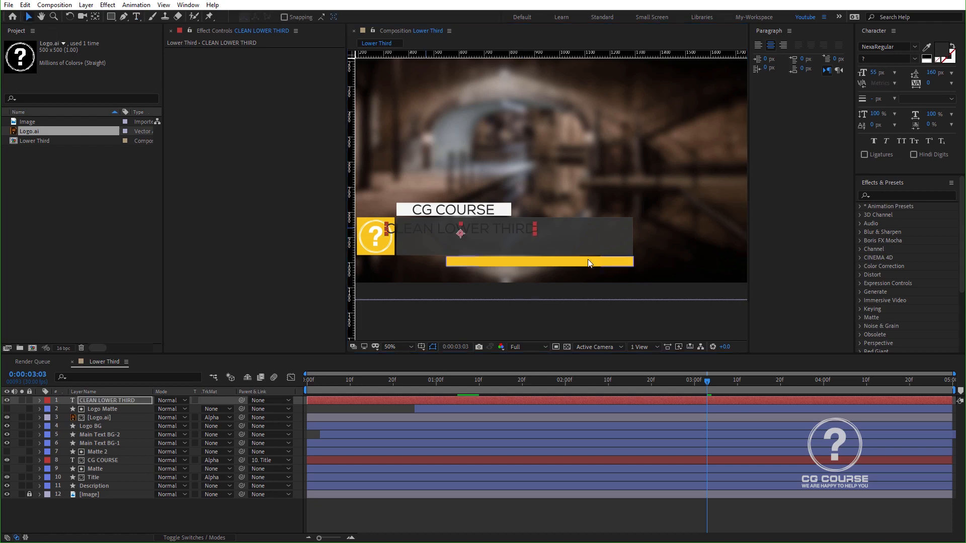
{"action": "left_click_drag", "start_coordinate": [518, 230], "coordinate": [578, 238]}
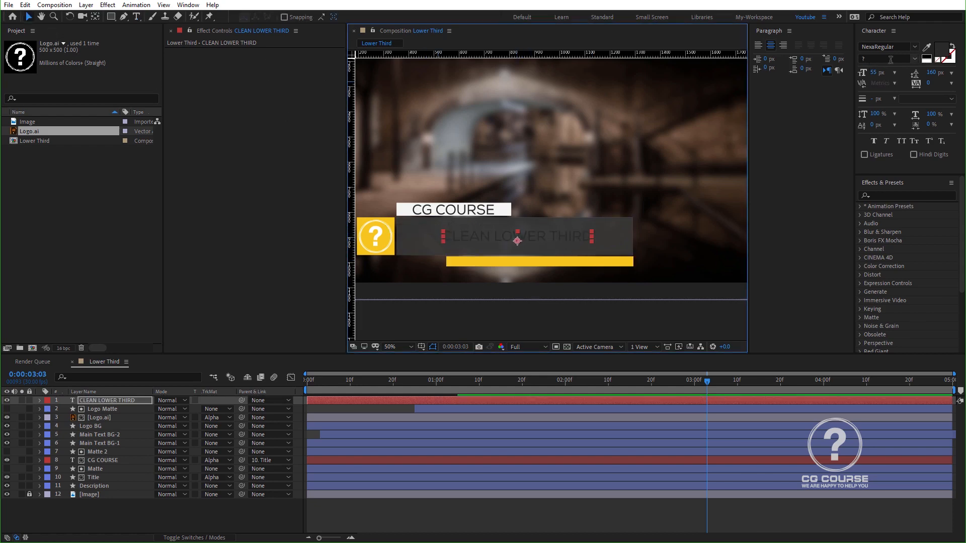
Step: Set the CLEAN LOWER THIRD text's fill to near-white and its font to Nexa-Bold
{"action": "left_click", "coordinate": [939, 50]}
{"action": "left_click_drag", "start_coordinate": [126, 332], "coordinate": [112, 322]}
{"action": "left_click", "coordinate": [334, 316]}
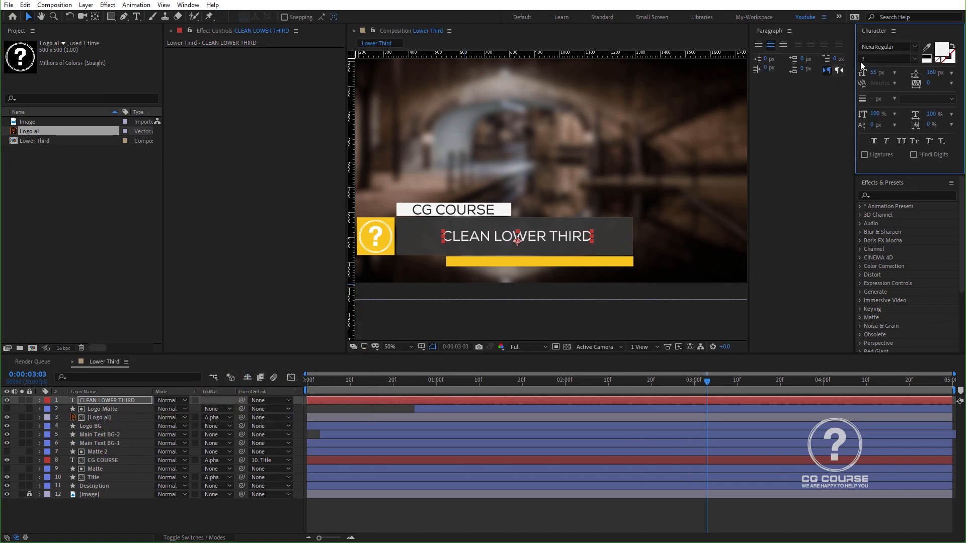
{"action": "left_click", "coordinate": [874, 47]}
{"action": "type", "text": "nexa"}
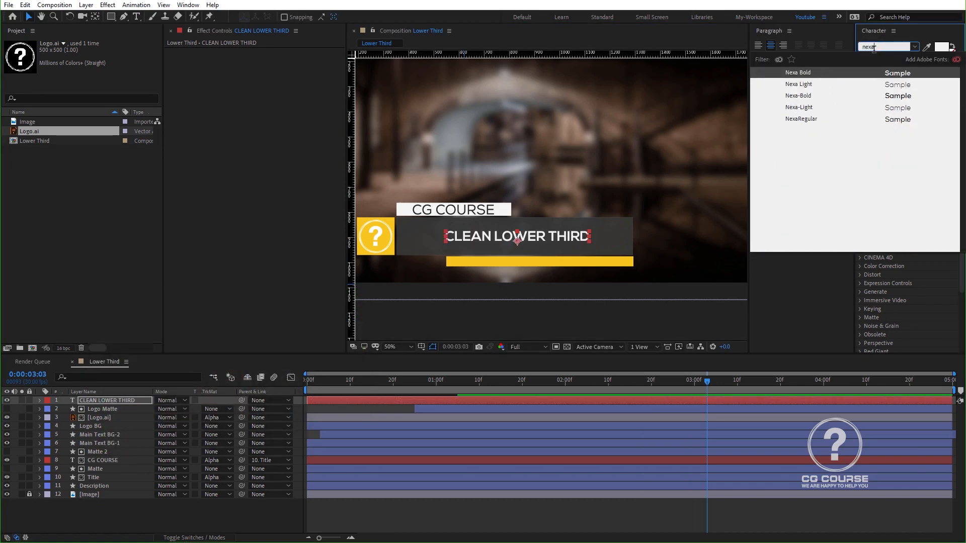
{"action": "left_click", "coordinate": [798, 96]}
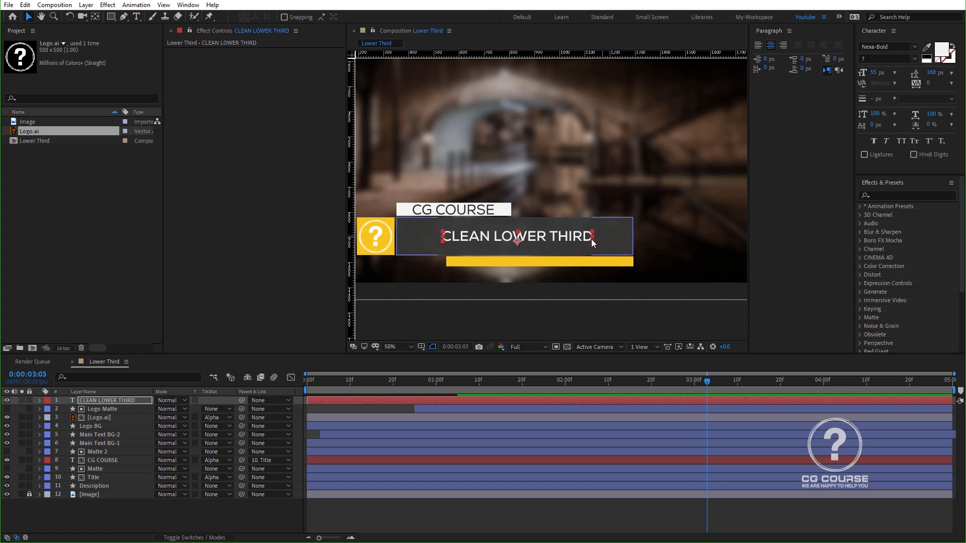
Step: Set the CLEAN LOWER THIRD text's size to 80 px and centre it within the grey background bar
{"action": "left_click_drag", "start_coordinate": [873, 77], "coordinate": [886, 74]}
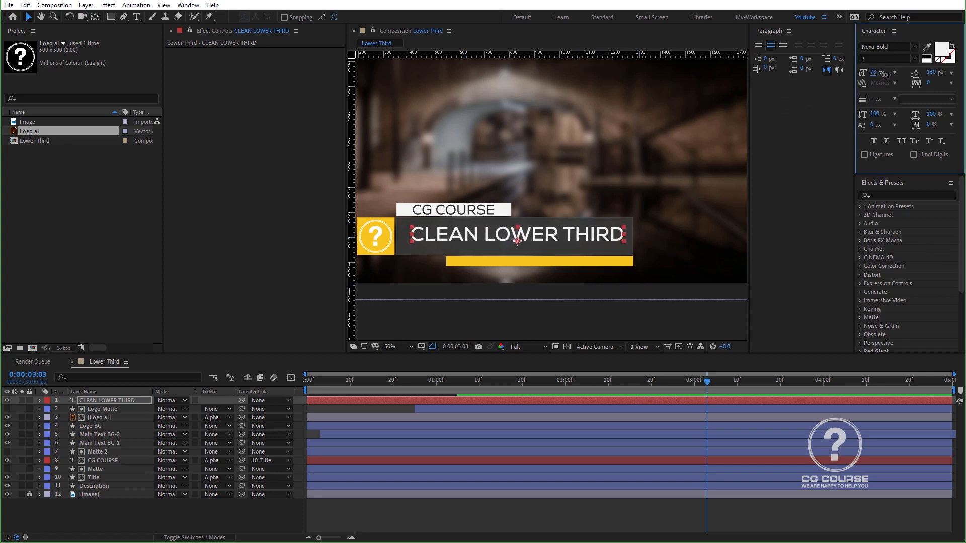
{"action": "left_click_drag", "start_coordinate": [593, 233], "coordinate": [593, 236]}
{"action": "left_click_drag", "start_coordinate": [872, 74], "coordinate": [875, 74]}
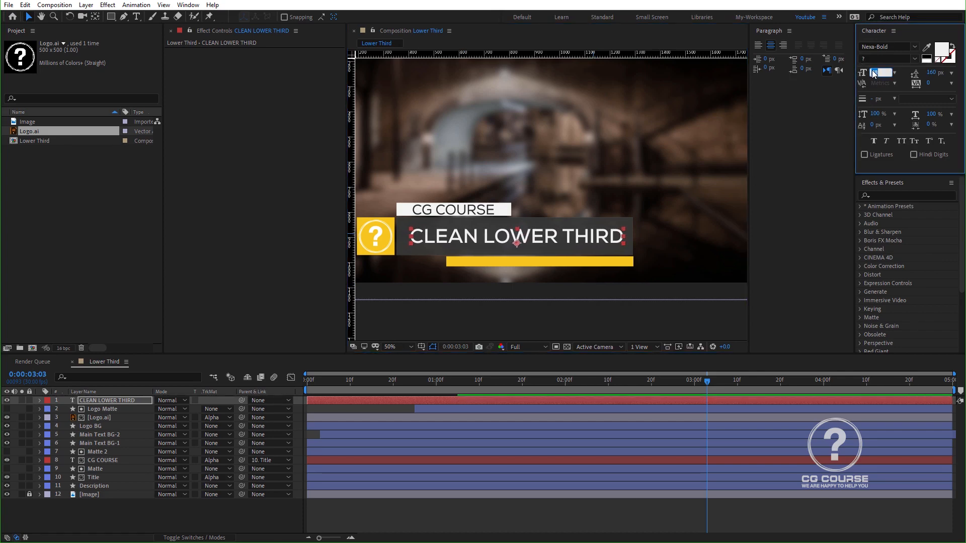
{"action": "left_click", "coordinate": [577, 520]}
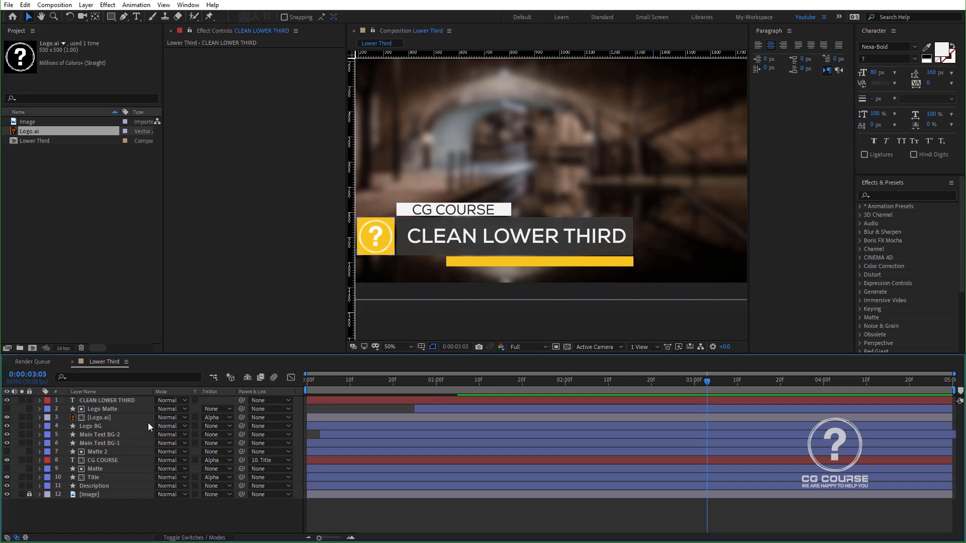
{"action": "left_click", "coordinate": [127, 400]}
{"action": "scroll", "coordinate": [475, 262], "scroll_direction": "up", "scroll_amount": 2}
{"action": "scroll", "coordinate": [507, 252], "scroll_direction": "down", "scroll_amount": 2}
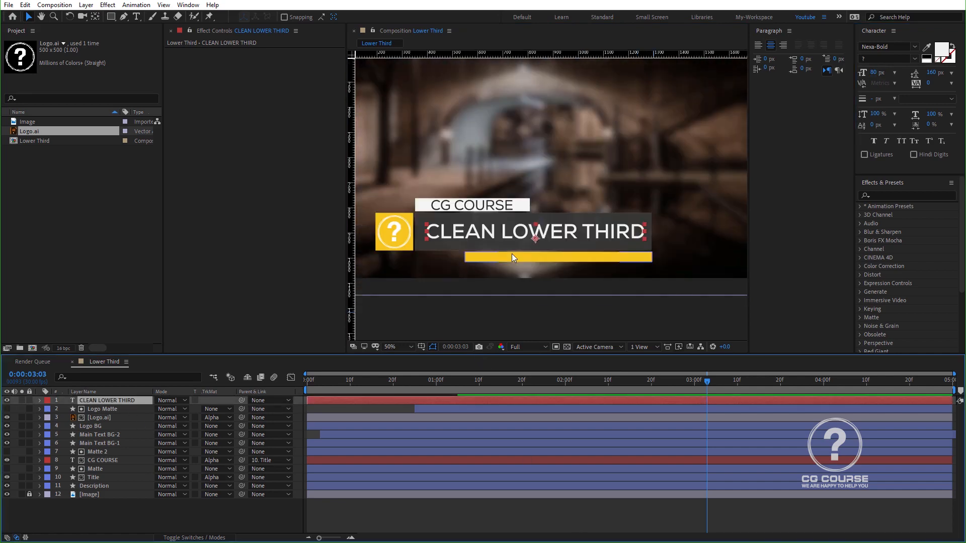
{"action": "key", "text": "h"}
{"action": "left_click_drag", "start_coordinate": [512, 253], "coordinate": [588, 219]}
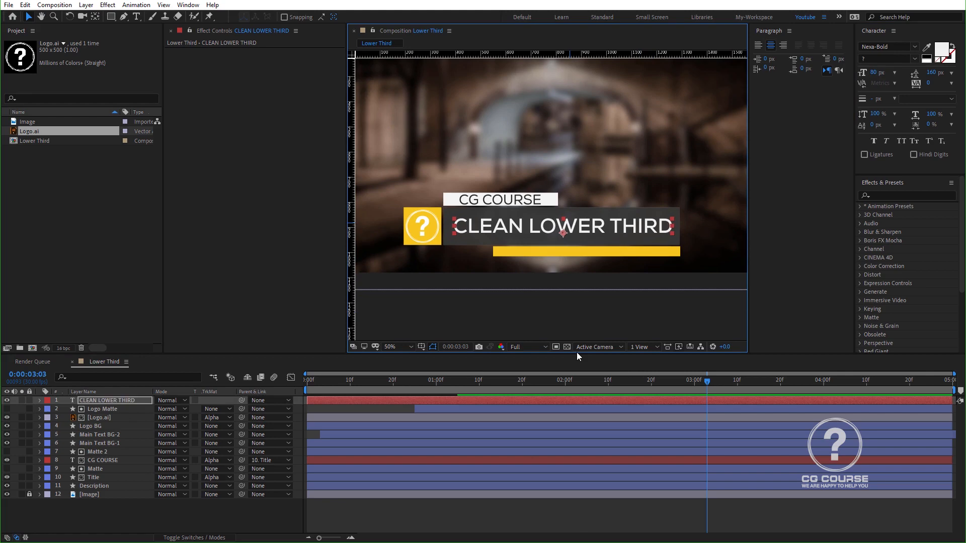
{"action": "key", "text": "Left"}
{"action": "key", "text": "Down"}
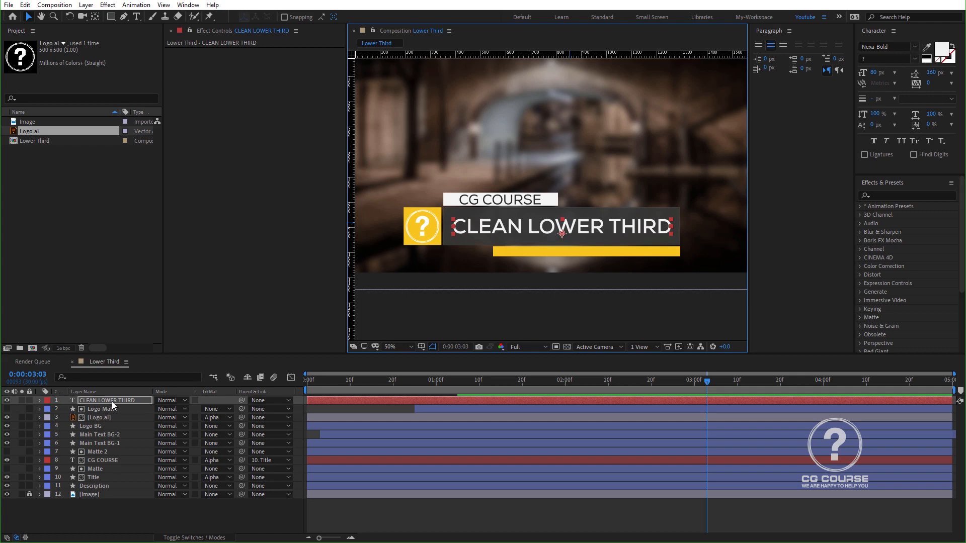
Step: Duplicate Main Text BG-2, place CLEAN LOWER THIRD directly below the copy with an alpha matte from it, and preview the animation
{"action": "left_click", "coordinate": [109, 435]}
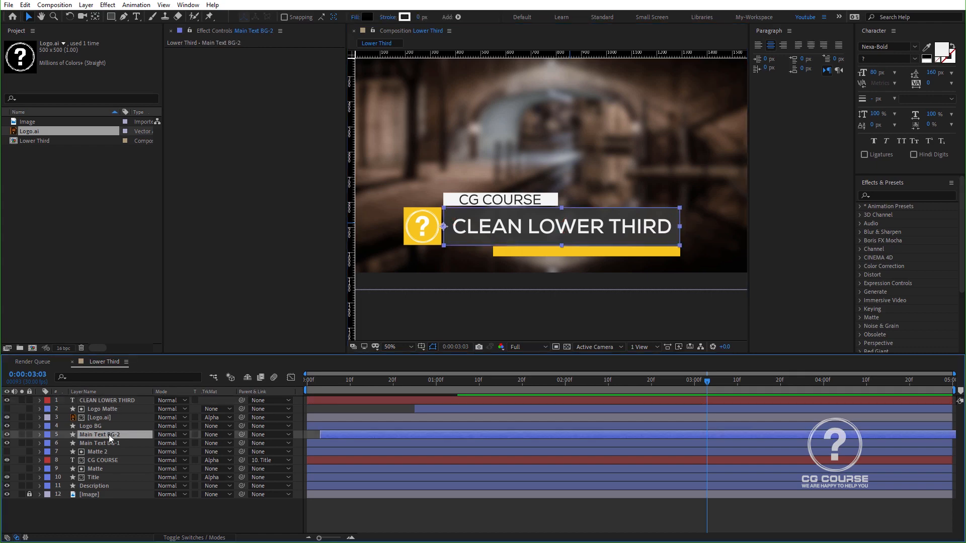
{"action": "key", "text": "ctrl+d"}
{"action": "left_click_drag", "start_coordinate": [108, 401], "coordinate": [115, 436]}
{"action": "left_click", "coordinate": [211, 436]}
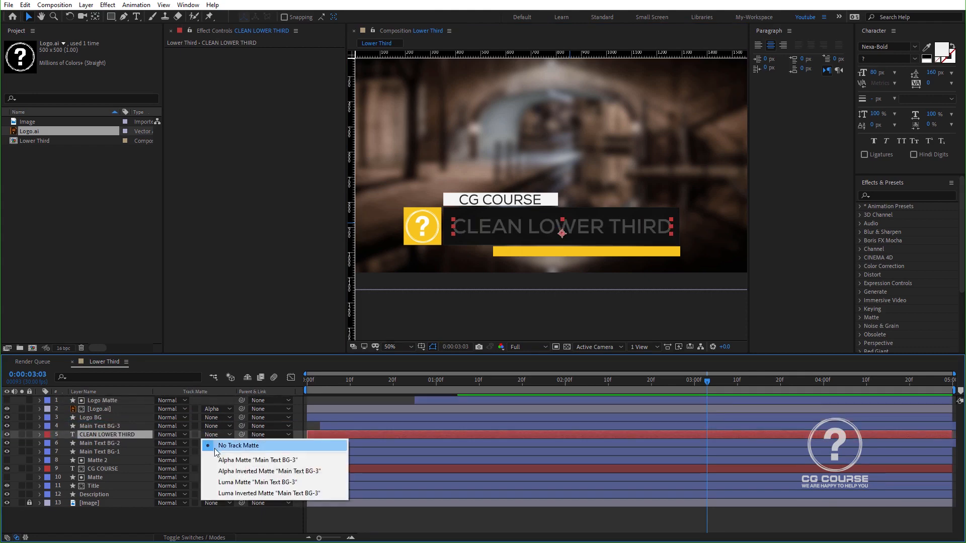
{"action": "left_click", "coordinate": [217, 460]}
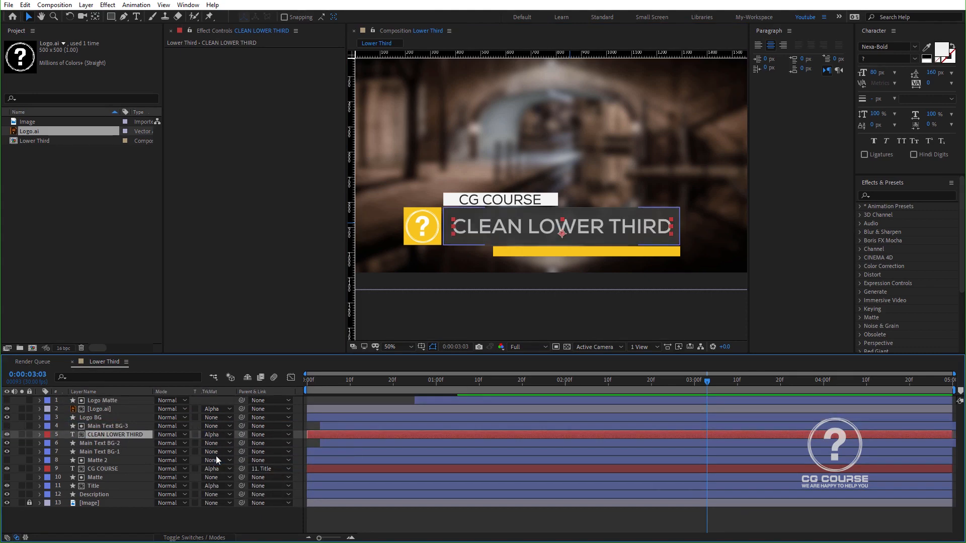
{"action": "key", "text": "Home"}
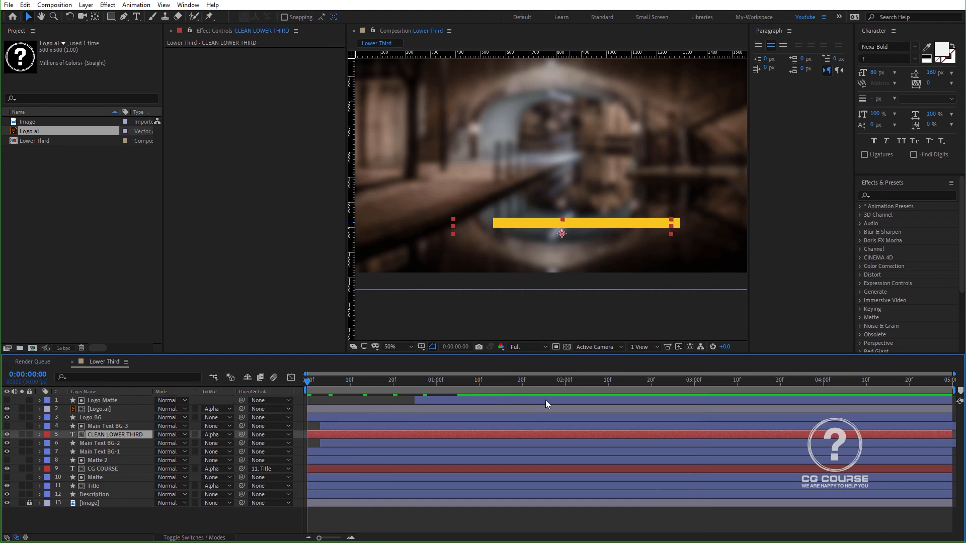
{"action": "key", "text": "space"}
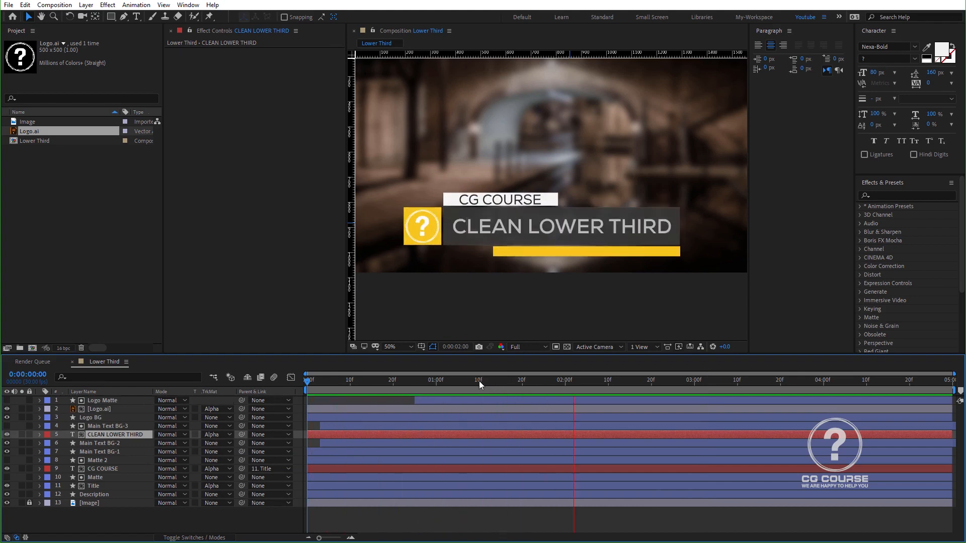
Step: Set the opacity of the matte layer Main Text BG-3 to 100% and preview the animation from the start
{"action": "left_click", "coordinate": [477, 384]}
{"action": "left_click", "coordinate": [112, 427]}
{"action": "key", "text": "t"}
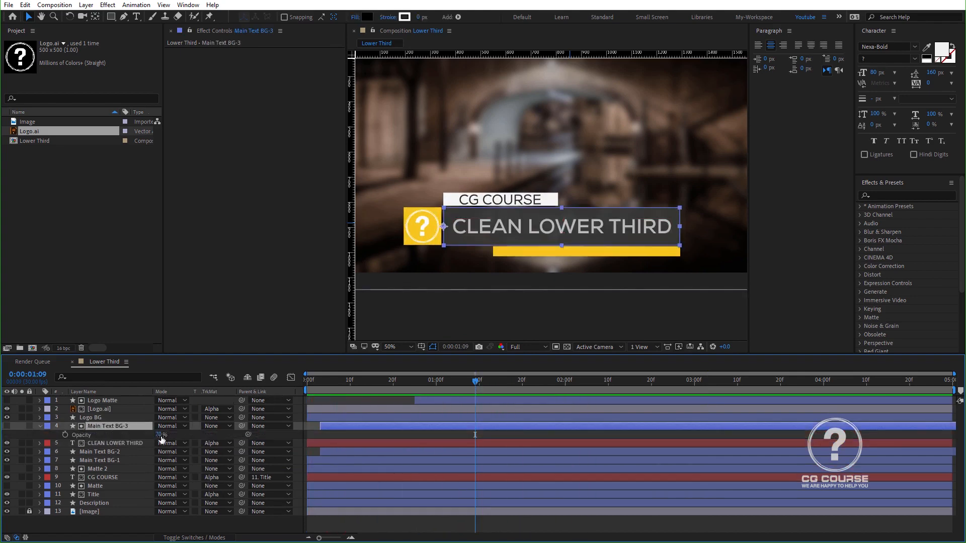
{"action": "left_click_drag", "start_coordinate": [159, 435], "coordinate": [202, 436]}
{"action": "left_click", "coordinate": [451, 382]}
{"action": "key", "text": "Home"}
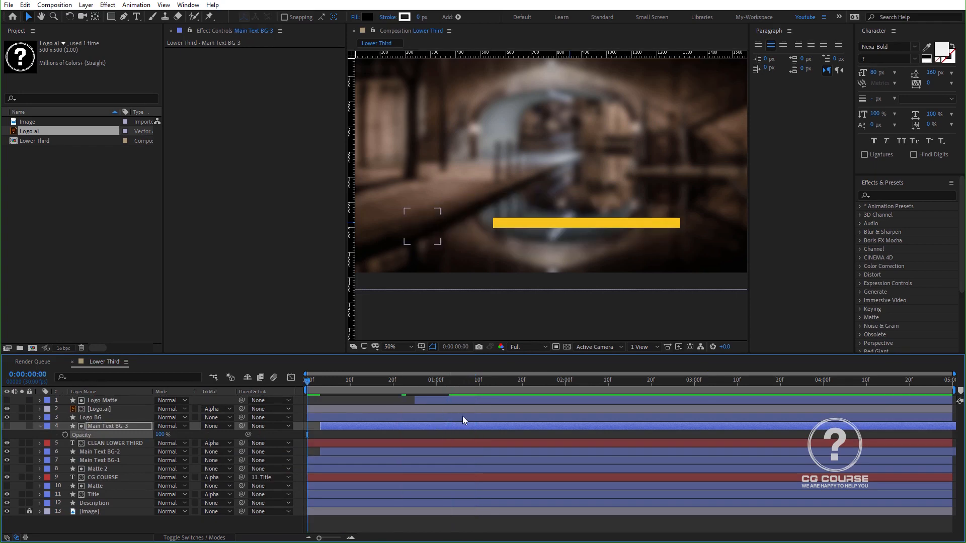
{"action": "key", "text": "space"}
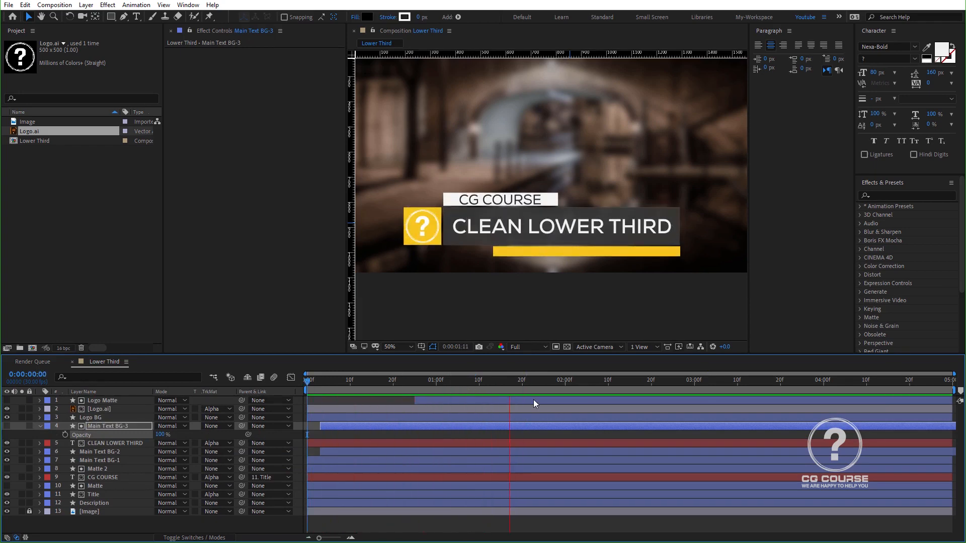
{"action": "key", "text": "space"}
Step: Collapse the Main Text BG-3 layer's properties and close the Paragraph panel
{"action": "left_click", "coordinate": [231, 521]}
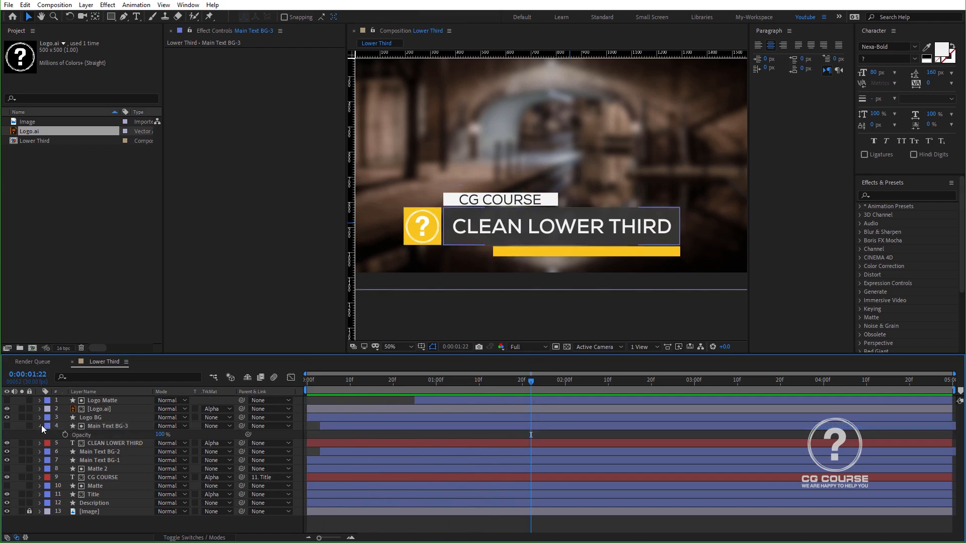
{"action": "left_click", "coordinate": [41, 426]}
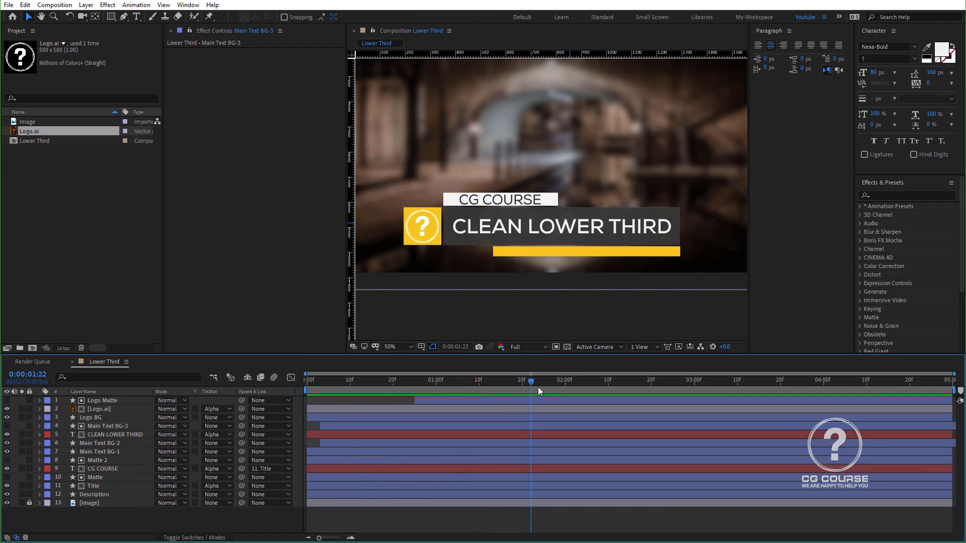
{"action": "left_click", "coordinate": [789, 31]}
{"action": "left_click", "coordinate": [810, 33]}
Step: Draw a red rectangle about 850 px wide over the grey bar, its lower edge just above the yellow Description bar
{"action": "scroll", "coordinate": [697, 245], "scroll_direction": "up", "scroll_amount": 2}
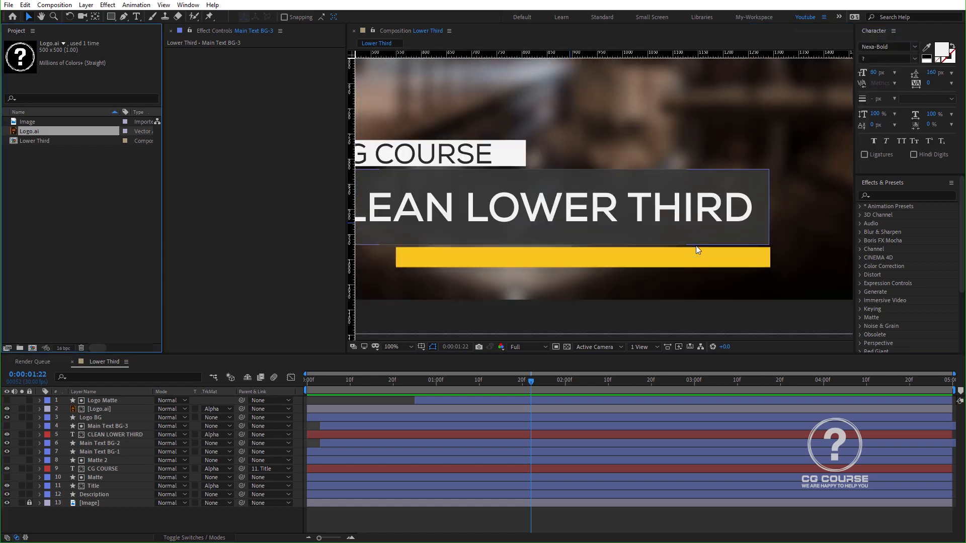
{"action": "left_click", "coordinate": [111, 18]}
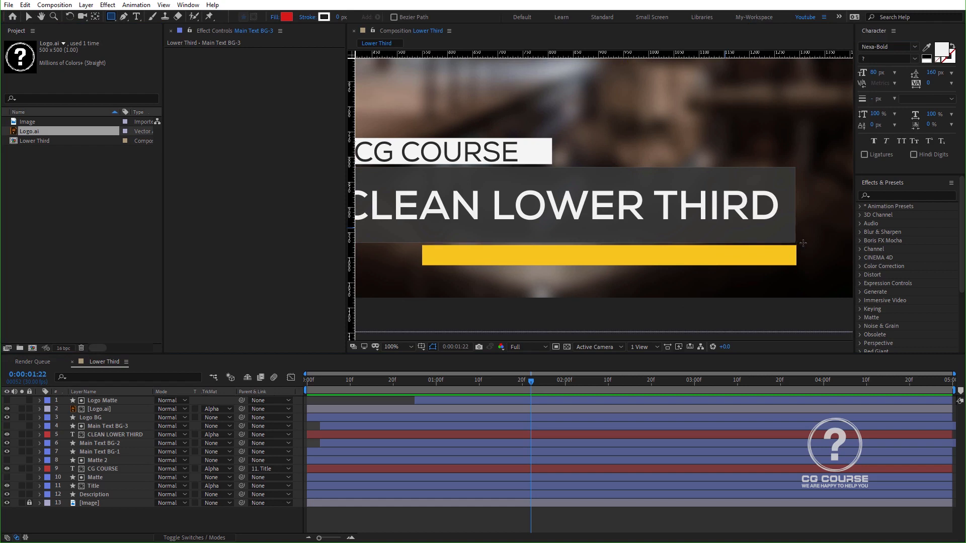
{"action": "left_click_drag", "start_coordinate": [804, 243], "coordinate": [375, 177]}
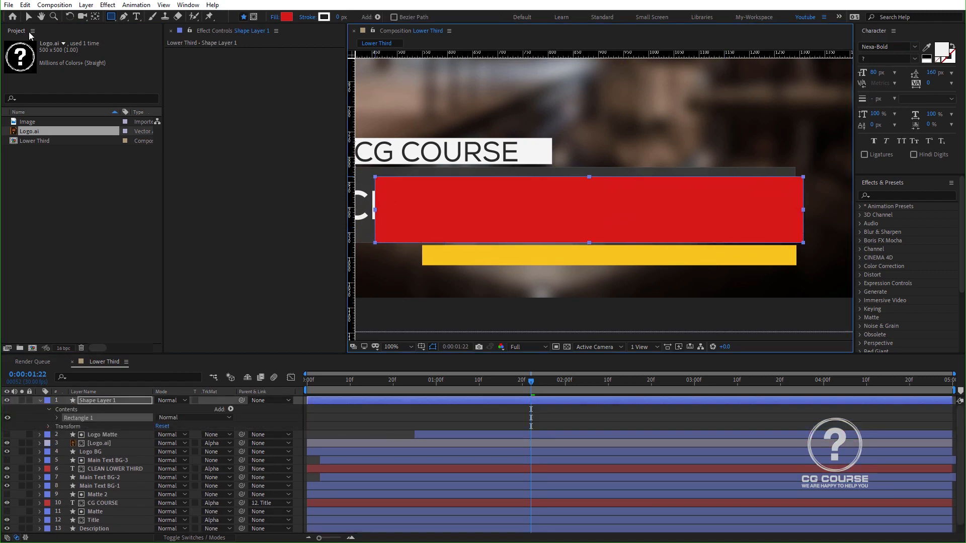
{"action": "left_click", "coordinate": [28, 16]}
{"action": "left_click", "coordinate": [39, 401]}
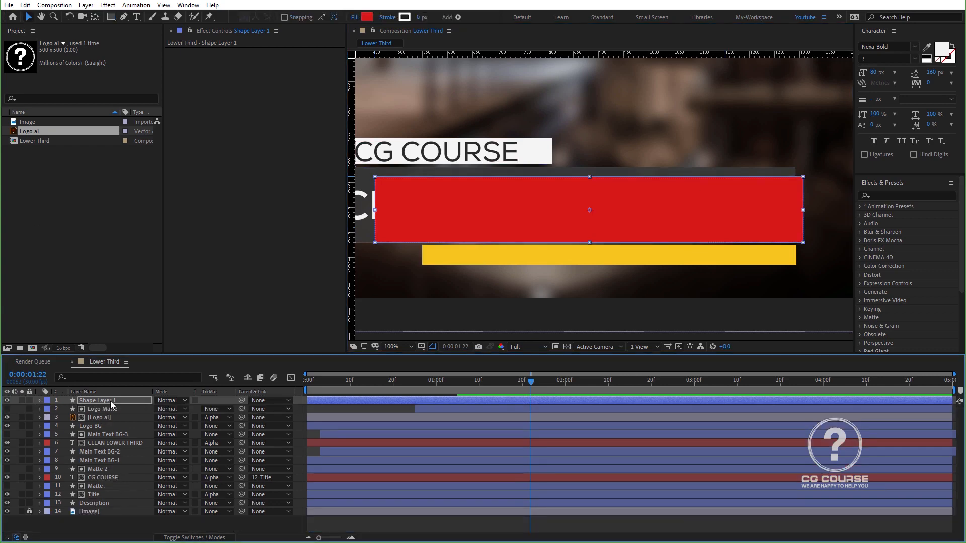
Step: Move the red rectangle's layer directly above Description, use it as Description's alpha matte and rename it Matte
{"action": "left_click_drag", "start_coordinate": [111, 400], "coordinate": [111, 500]}
{"action": "left_click", "coordinate": [217, 496]}
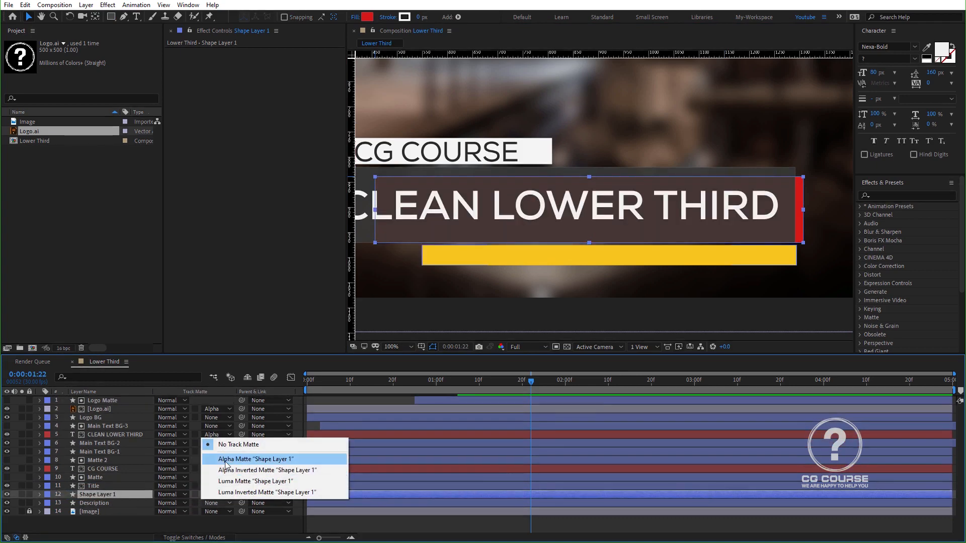
{"action": "left_click", "coordinate": [226, 460]}
{"action": "key", "text": "Return"}
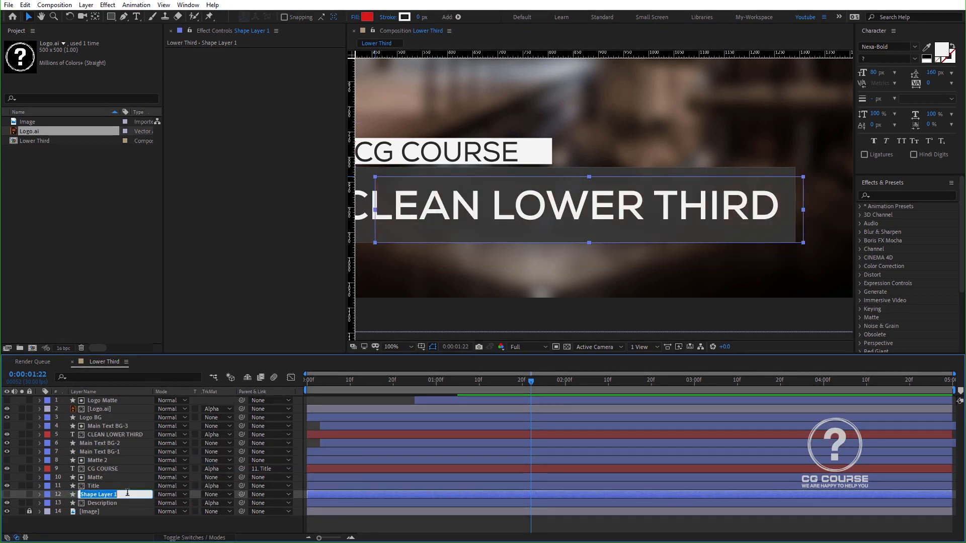
{"action": "type", "text": "Matte"}
{"action": "key", "text": "Return"}
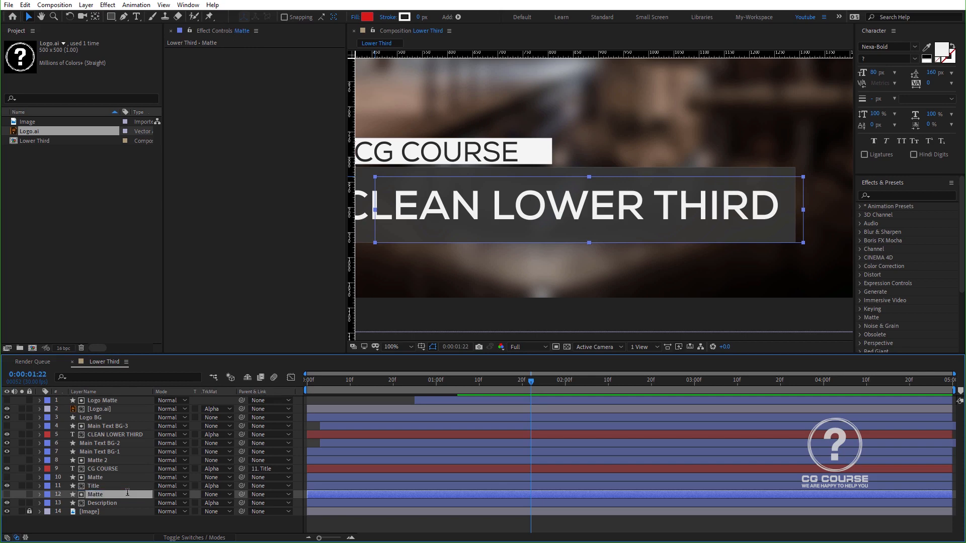
Step: Fit the composition in the viewer and scrub back to 0:00:00:27 to check the Description matte
{"action": "left_click", "coordinate": [409, 346]}
{"action": "left_click", "coordinate": [412, 367]}
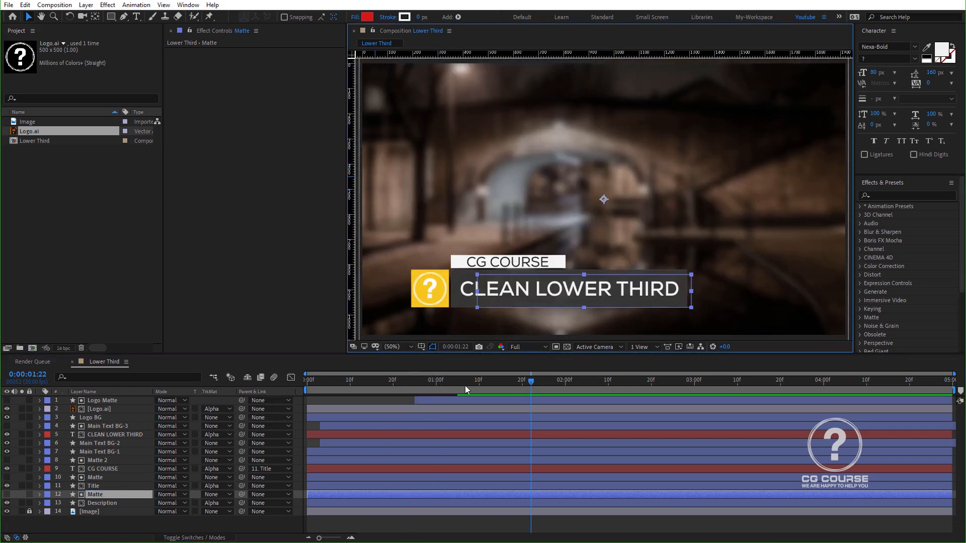
{"action": "left_click_drag", "start_coordinate": [468, 387], "coordinate": [425, 386]}
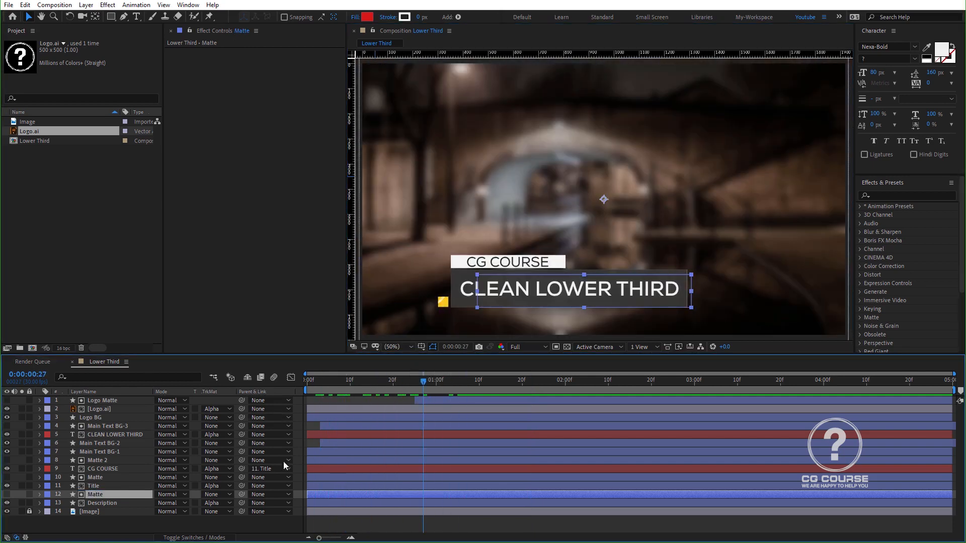
Step: Change the Description layer's track matte to Alpha Inverted and preview the animation from 0:00:00:04
{"action": "left_click", "coordinate": [206, 502]}
{"action": "left_click", "coordinate": [233, 470]}
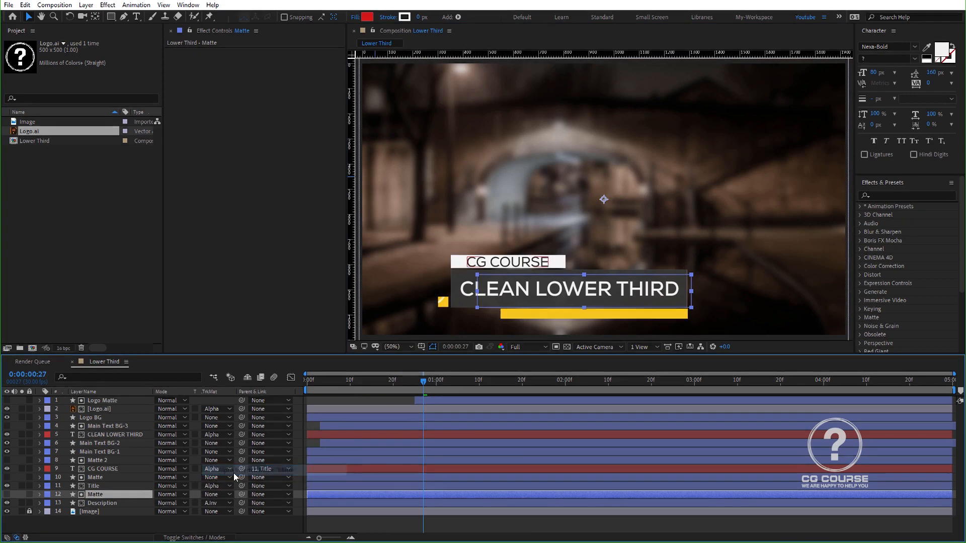
{"action": "left_click_drag", "start_coordinate": [424, 382], "coordinate": [242, 397]}
{"action": "key", "text": "space"}
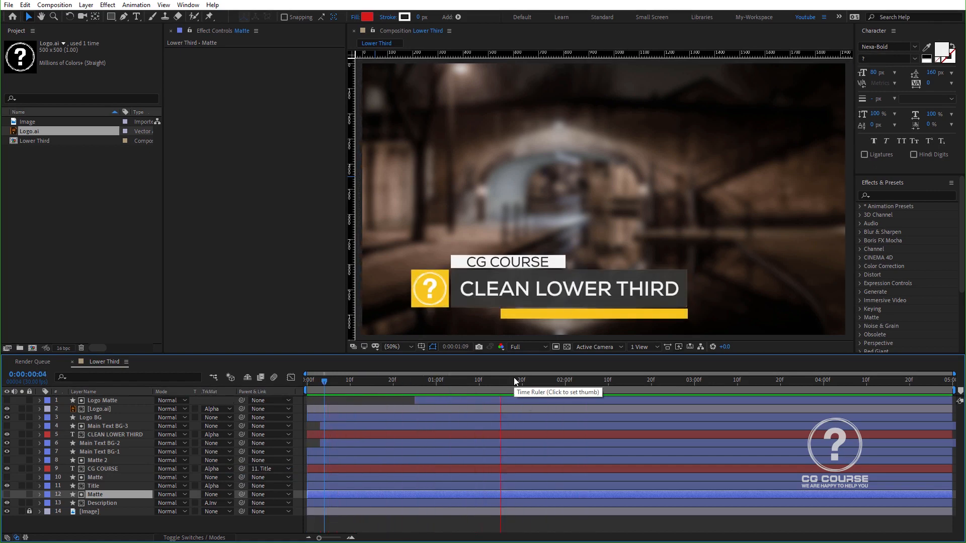
{"action": "key", "text": "space"}
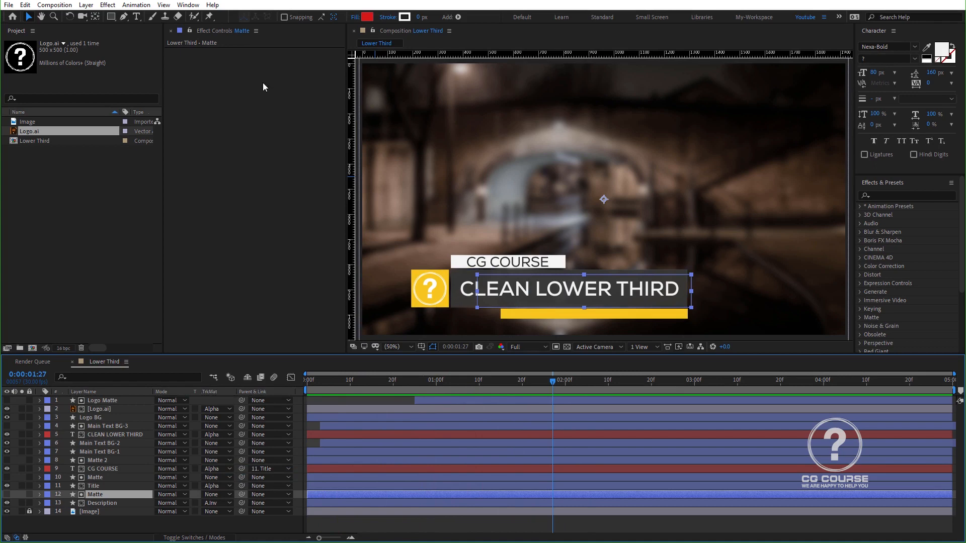
Step: Add a text layer reading CREATE YOUR OWN STYLE over the yellow Description bar
{"action": "left_click", "coordinate": [137, 17]}
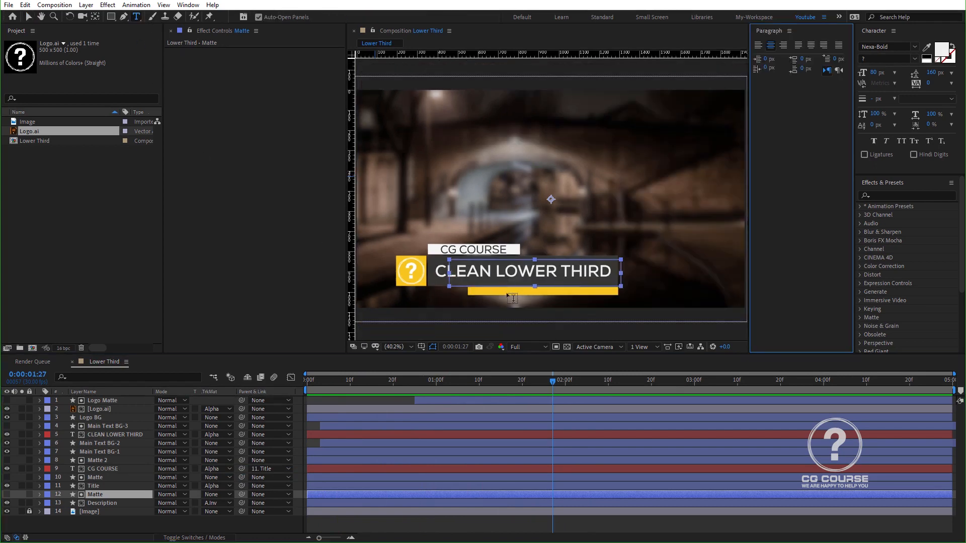
{"action": "left_click", "coordinate": [500, 294]}
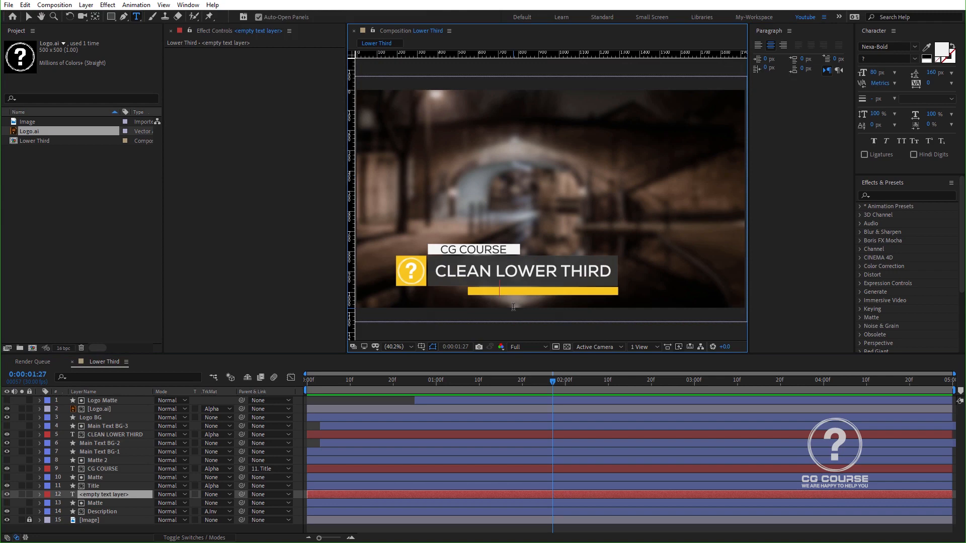
{"action": "type", "text": "C"}
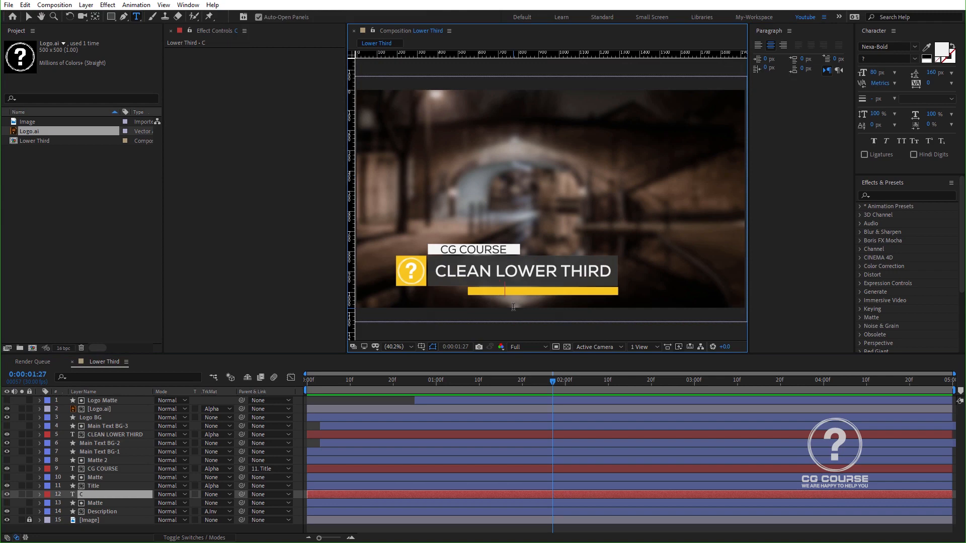
{"action": "type", "text": "REATE Y"}
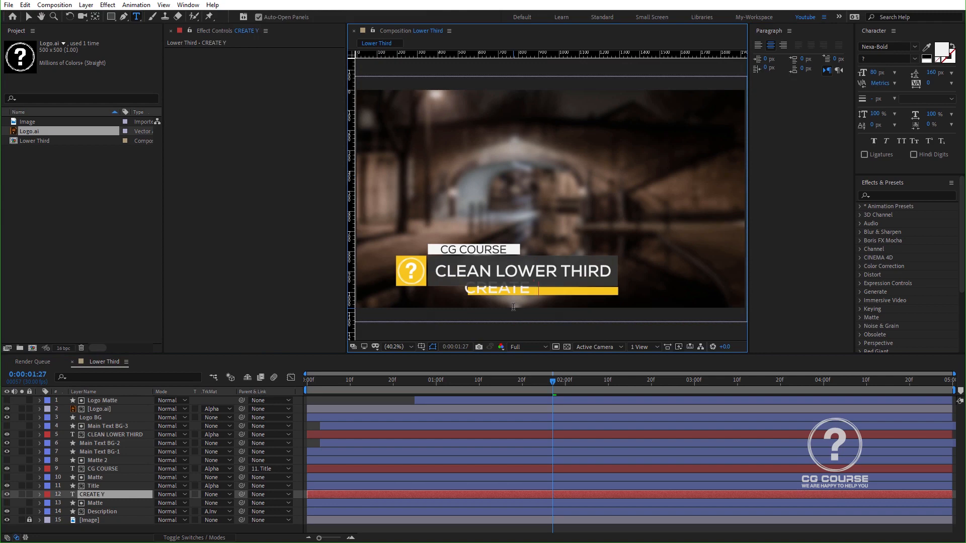
{"action": "type", "text": "OUR"}
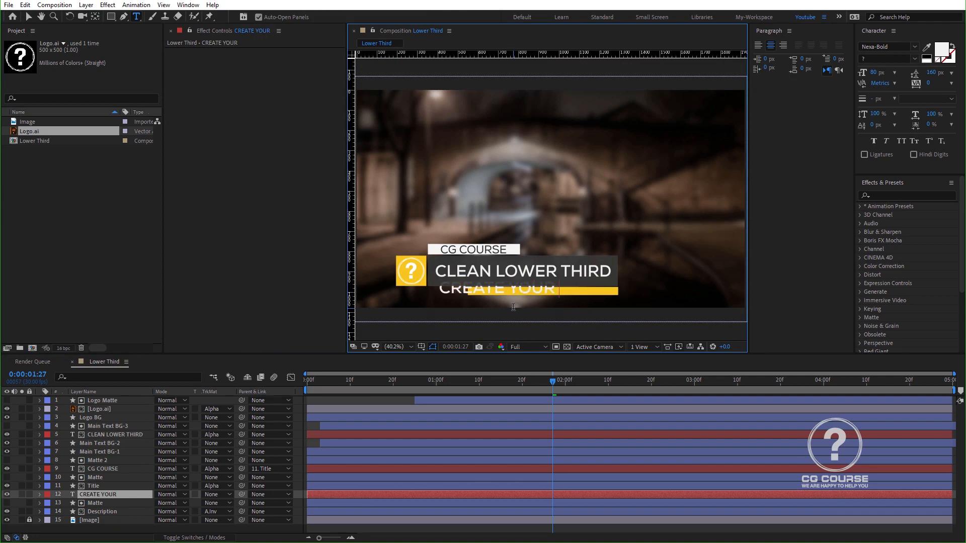
{"action": "type", "text": " OWN STYLE"}
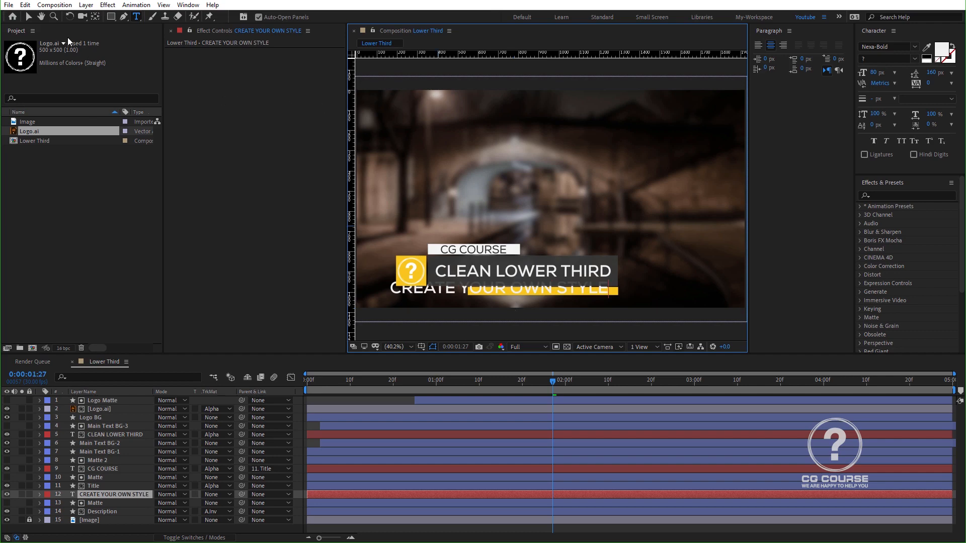
Step: Set the CREATE YOUR OWN STYLE text to the NexaRegular font at 51 px
{"action": "left_click", "coordinate": [32, 19]}
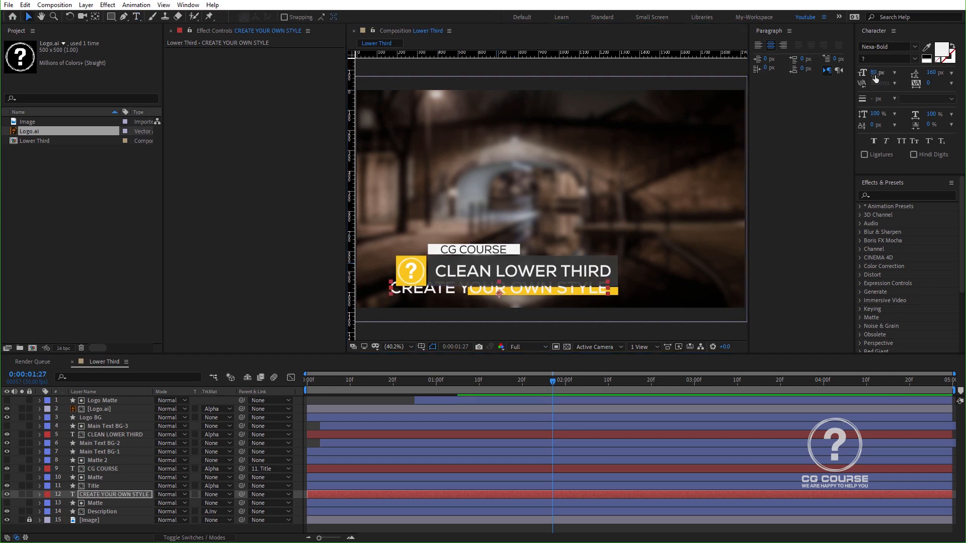
{"action": "left_click", "coordinate": [896, 55]}
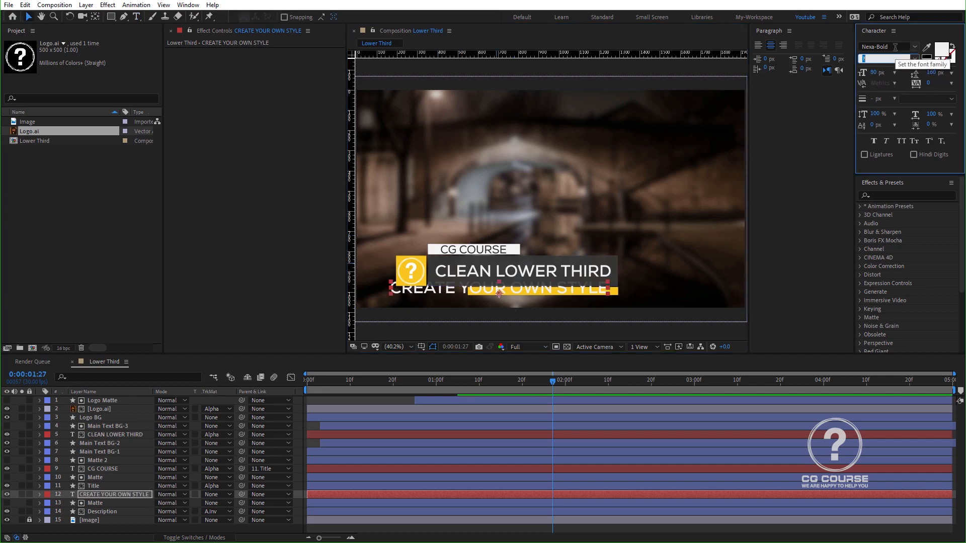
{"action": "left_click", "coordinate": [896, 47]}
{"action": "type", "text": "nexa"}
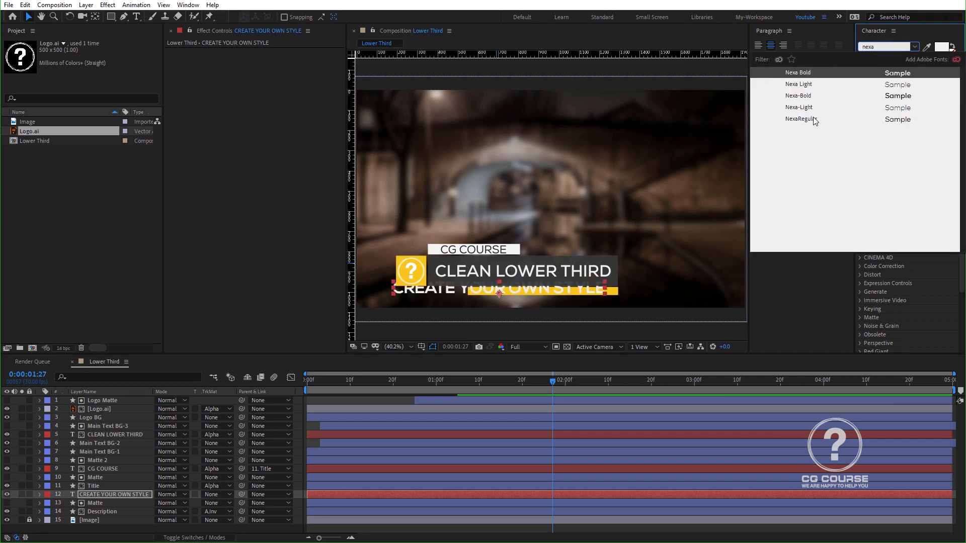
{"action": "left_click", "coordinate": [814, 120]}
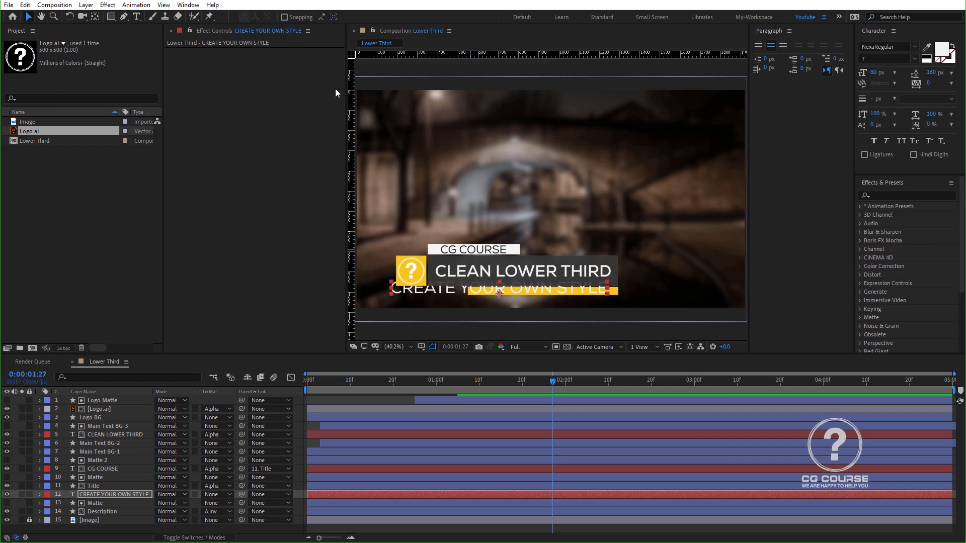
{"action": "mouse_move", "coordinate": [861, 78]}
{"action": "left_mouse_down"}
{"action": "mouse_move", "coordinate": [852, 76]}
{"action": "mouse_move", "coordinate": [863, 73]}
{"action": "left_mouse_up"}
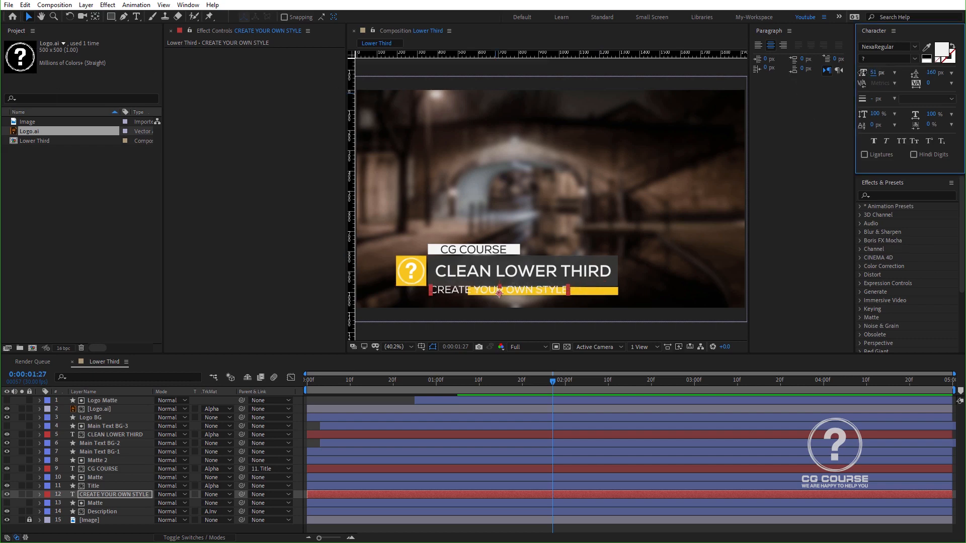
Step: Close the Paragraph panel and, at 0:00:02:19, move the CREATE YOUR OWN STYLE text onto the yellow Description bar
{"action": "scroll", "coordinate": [541, 283], "scroll_direction": "up", "scroll_amount": 1}
{"action": "left_click", "coordinate": [789, 31]}
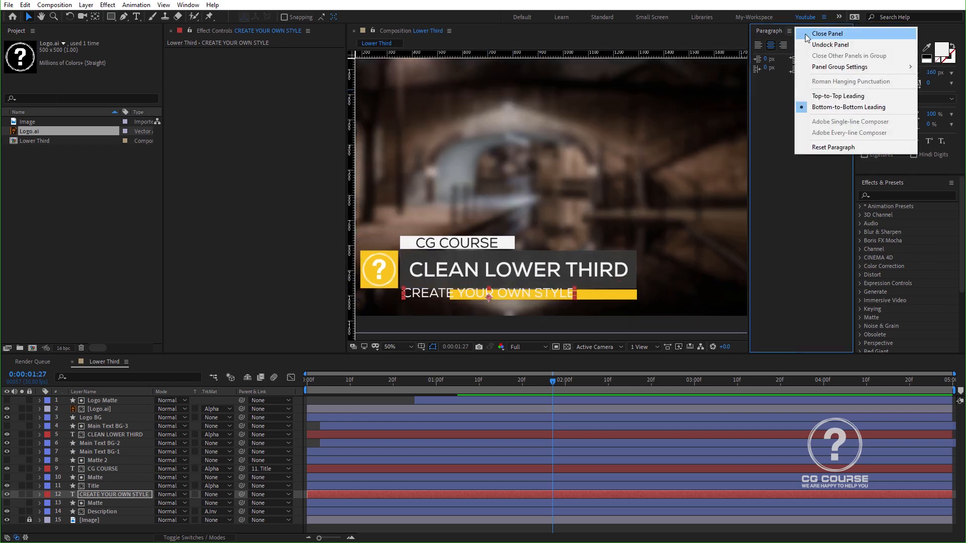
{"action": "left_click", "coordinate": [805, 37]}
{"action": "scroll", "coordinate": [567, 297], "scroll_direction": "up", "scroll_amount": 2}
{"action": "left_click_drag", "start_coordinate": [593, 259], "coordinate": [625, 194]}
{"action": "left_click_drag", "start_coordinate": [563, 381], "coordinate": [648, 384]}
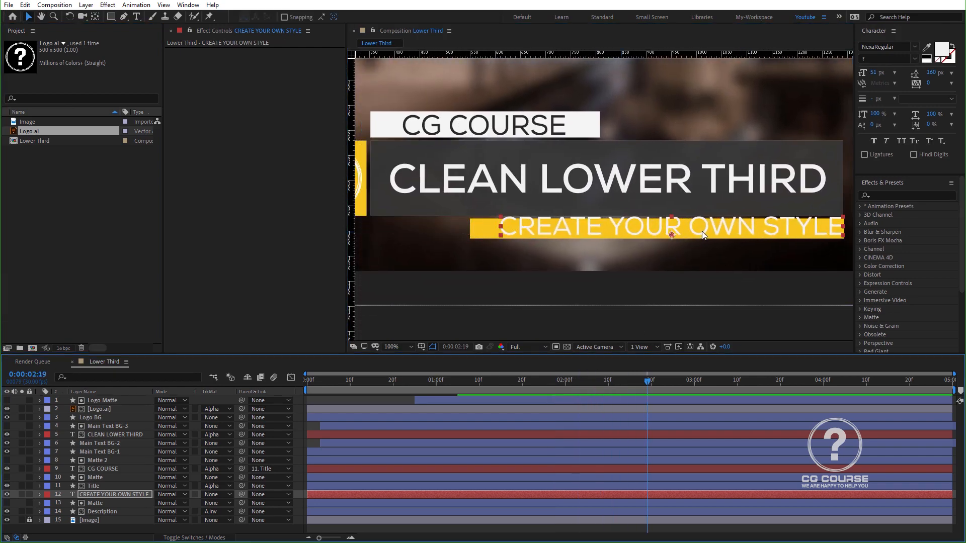
{"action": "left_click_drag", "start_coordinate": [703, 235], "coordinate": [693, 239]}
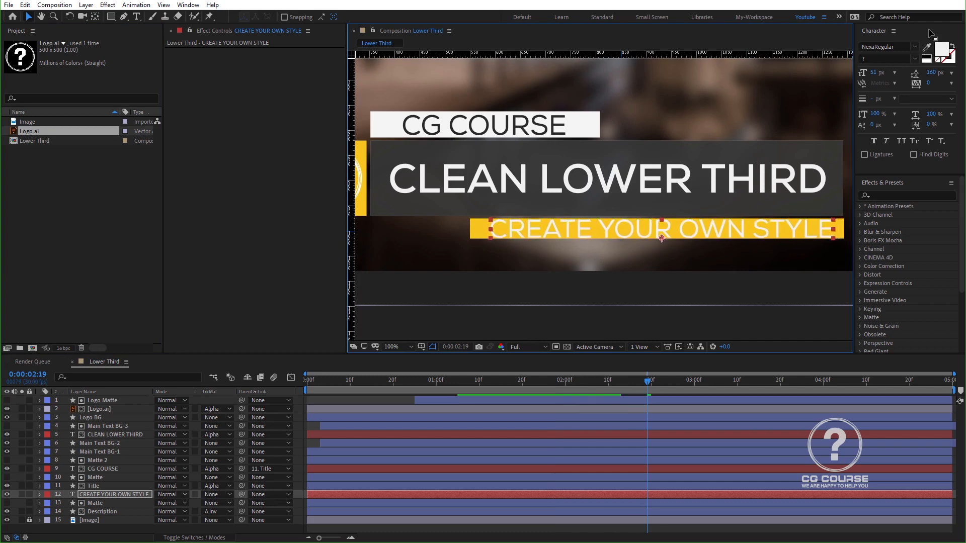
Step: Set the CREATE YOUR OWN STYLE text size to 45 px and nudge the text up slightly within the yellow bar
{"action": "left_click", "coordinate": [875, 74]}
{"action": "type", "text": "45"}
{"action": "key", "text": "Return"}
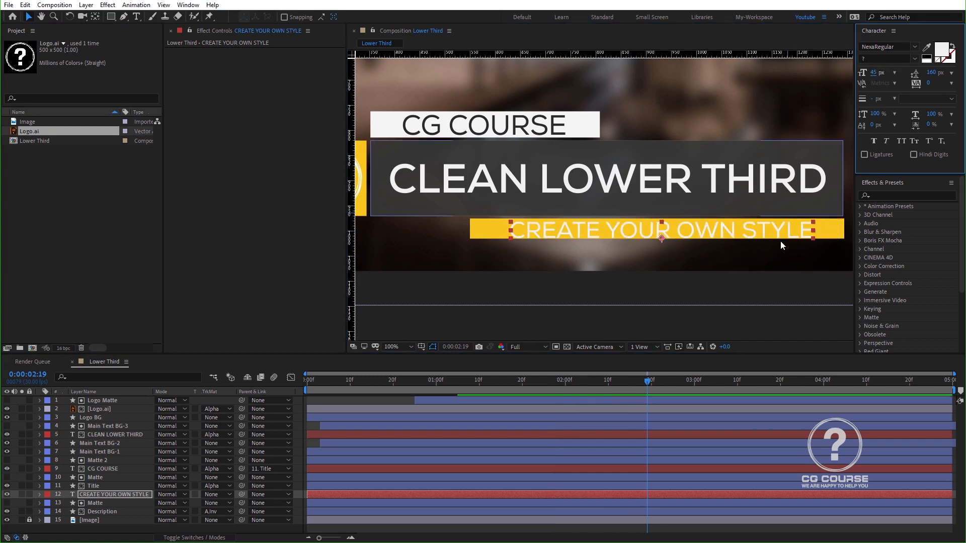
{"action": "key", "text": "Up"}
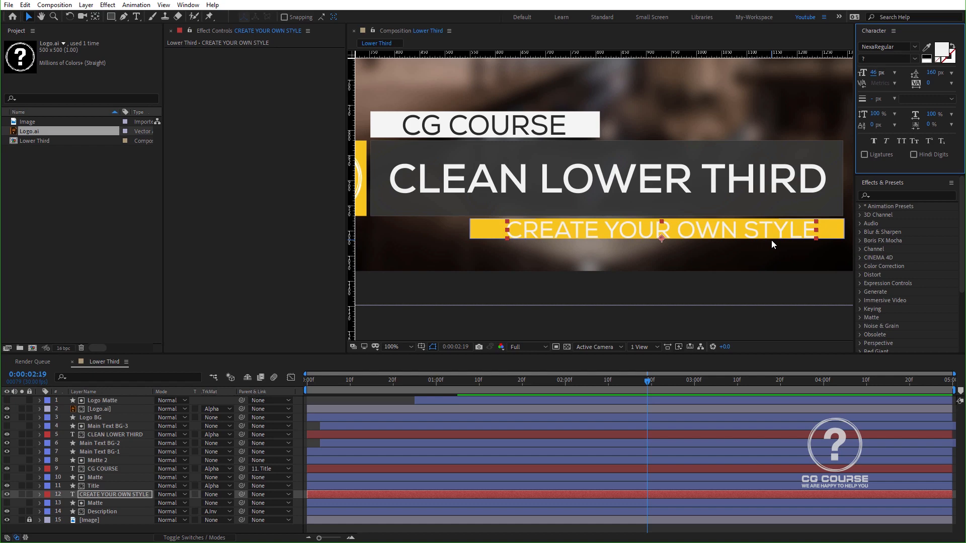
{"action": "left_click", "coordinate": [771, 240]}
{"action": "key", "text": "ctrl+z"}
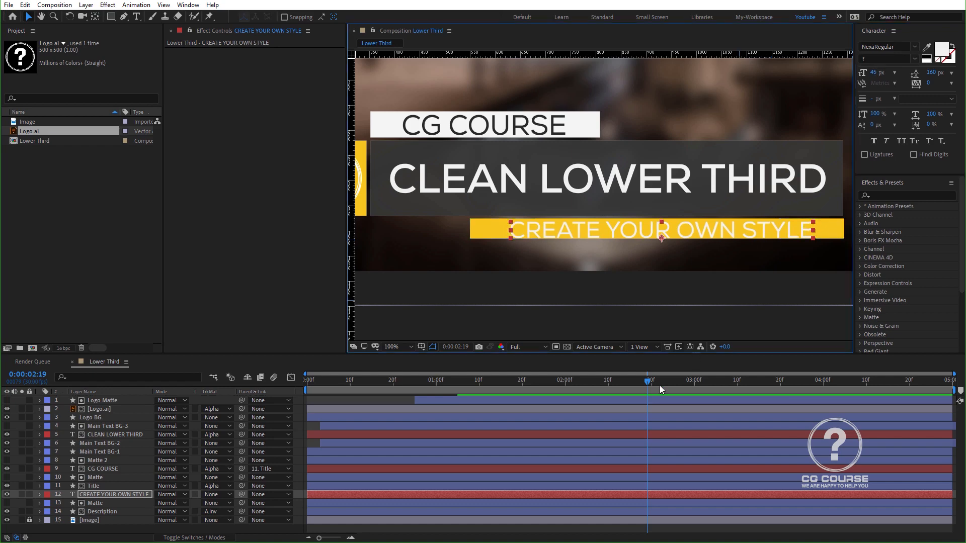
{"action": "left_click", "coordinate": [603, 400]}
{"action": "left_click", "coordinate": [120, 495]}
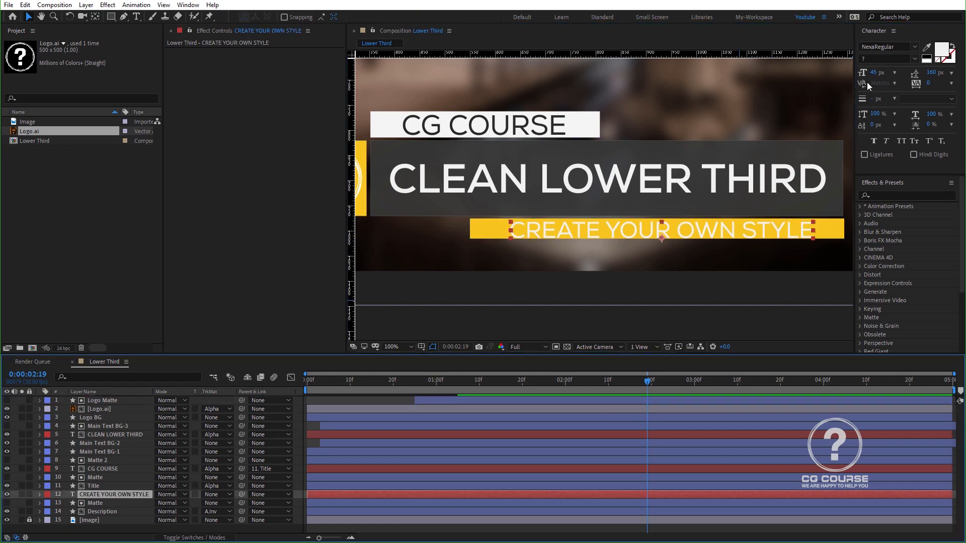
{"action": "key", "text": "Return"}
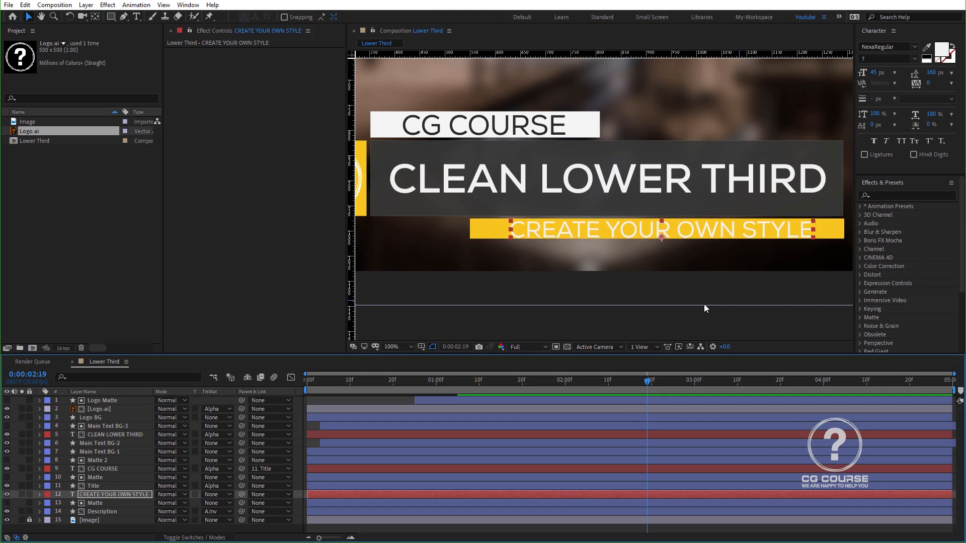
Step: Set the CREATE YOUR OWN STYLE text color to dark grey 3B3B3B and fit the composition in the viewer
{"action": "left_click", "coordinate": [941, 51]}
{"action": "left_click", "coordinate": [116, 426]}
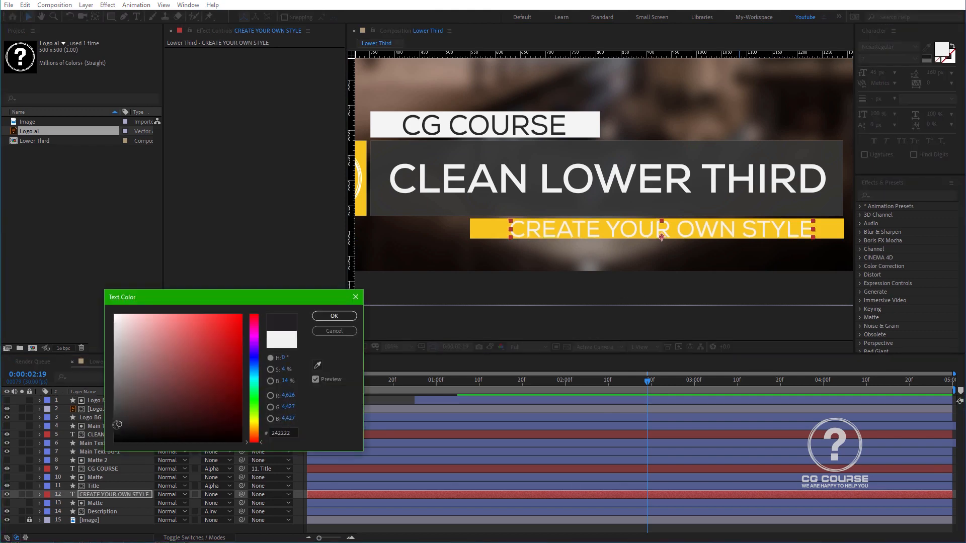
{"action": "left_click_drag", "start_coordinate": [129, 426], "coordinate": [99, 410]}
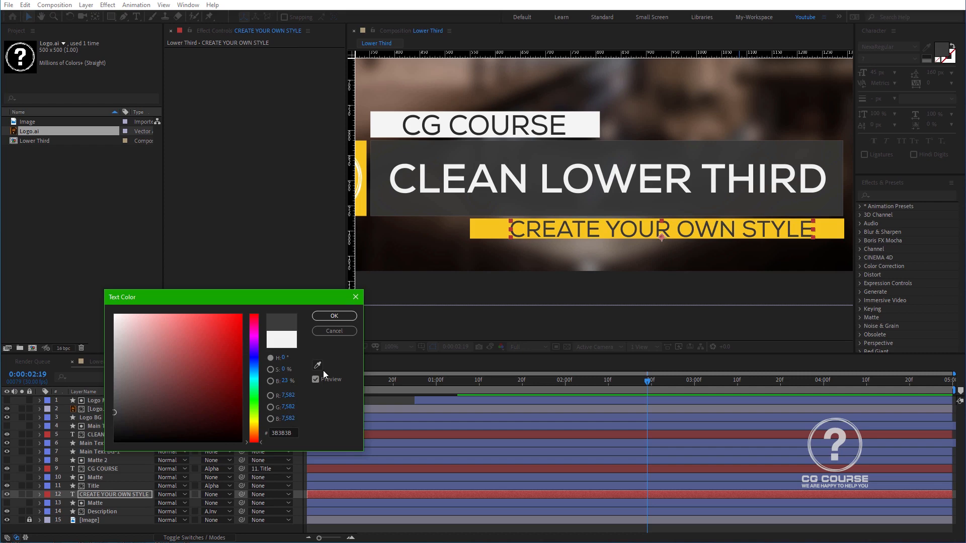
{"action": "left_click", "coordinate": [330, 316]}
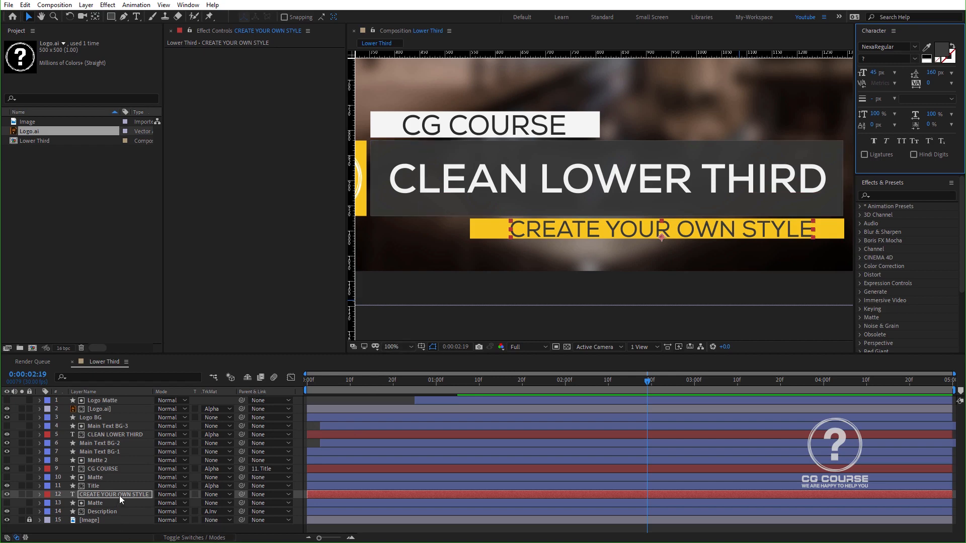
{"action": "left_click", "coordinate": [410, 346]}
{"action": "left_click", "coordinate": [409, 367]}
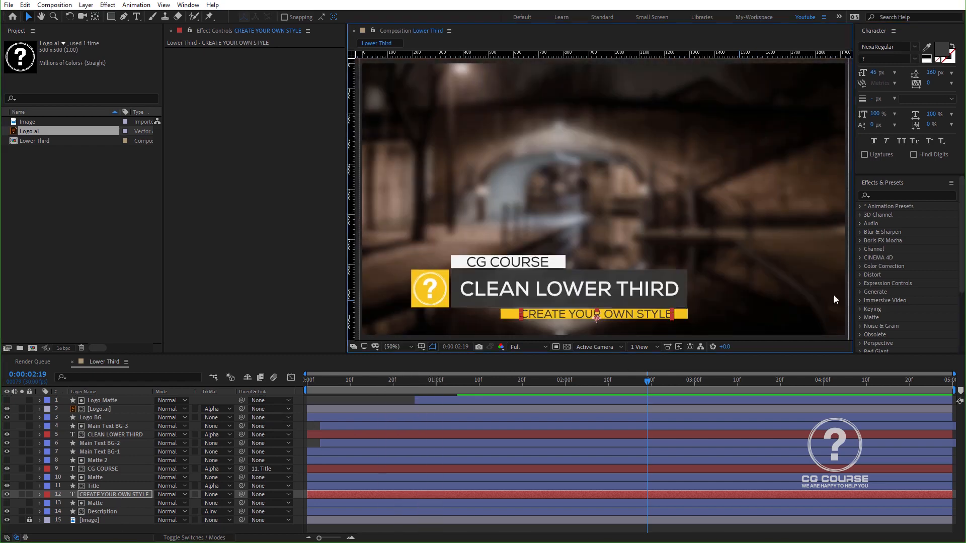
{"action": "left_click", "coordinate": [773, 532]}
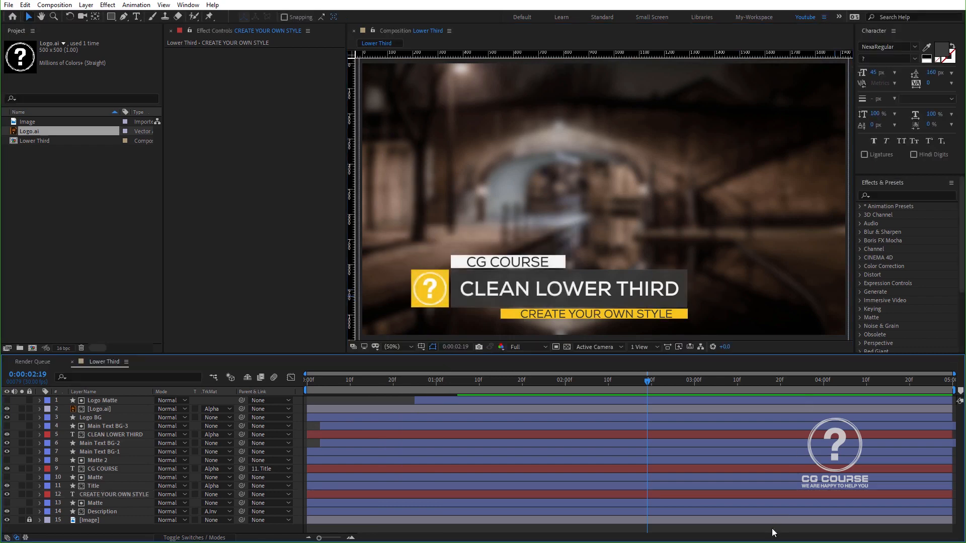
Step: Parent the CREATE YOUR OWN STYLE text to Description and use a duplicate of Description's matte, placed directly above, as its alpha inverted matte
{"action": "left_click", "coordinate": [133, 497]}
{"action": "left_click_drag", "start_coordinate": [239, 495], "coordinate": [126, 493]}
{"action": "left_click", "coordinate": [104, 504]}
{"action": "key", "text": "ctrl+d"}
{"action": "left_click", "coordinate": [125, 503]}
{"action": "left_click", "coordinate": [226, 503]}
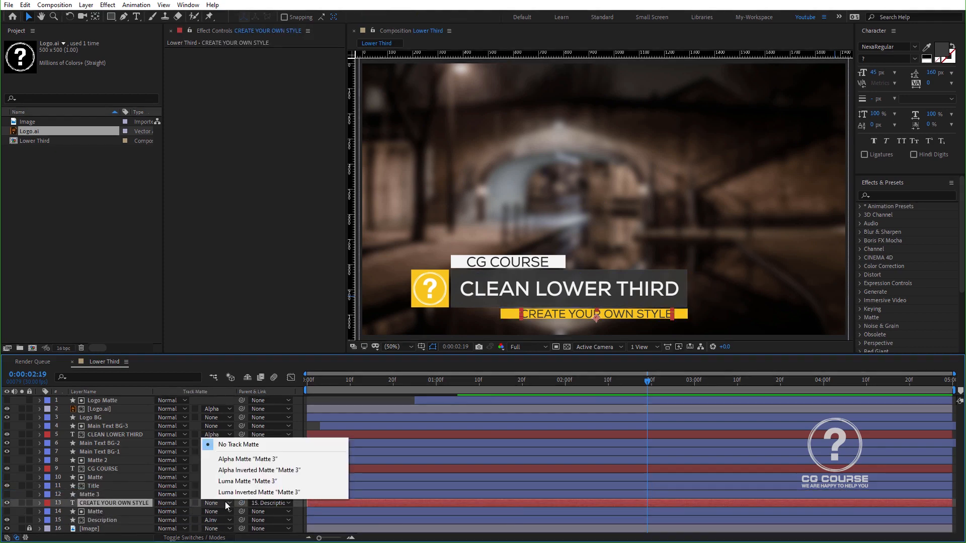
{"action": "left_click", "coordinate": [236, 470]}
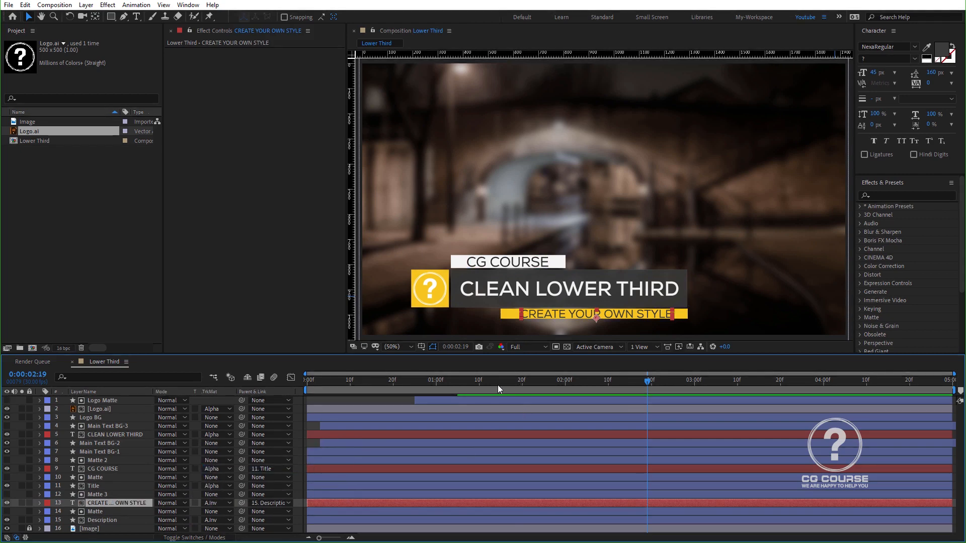
Step: End the work area at 0:00:02:04 and preview the lower third animation
{"action": "key", "text": "space"}
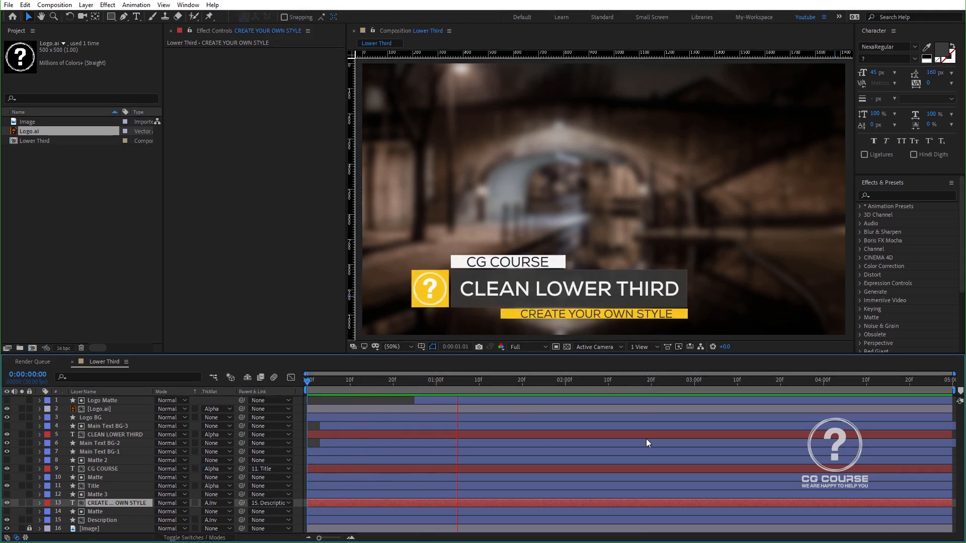
{"action": "left_click_drag", "start_coordinate": [599, 384], "coordinate": [581, 384]}
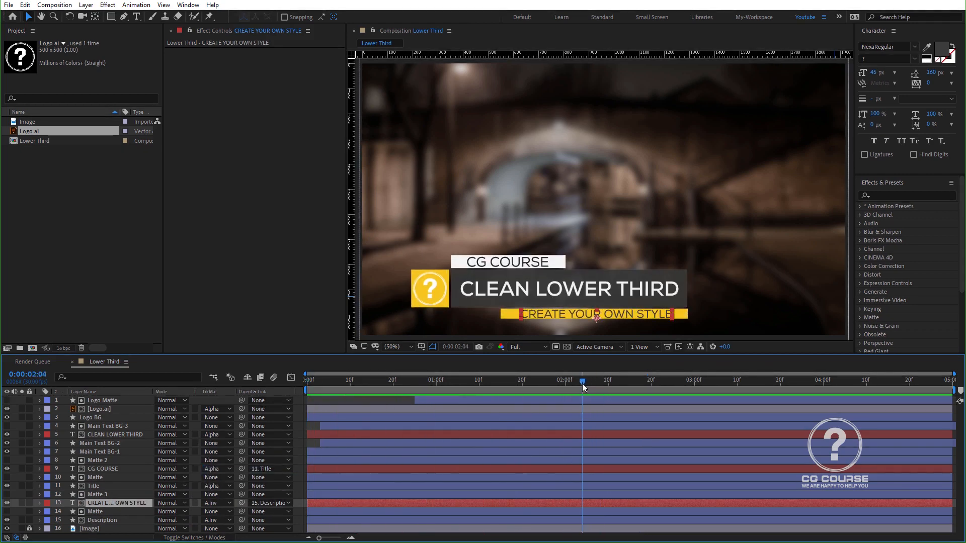
{"action": "key", "text": "space"}
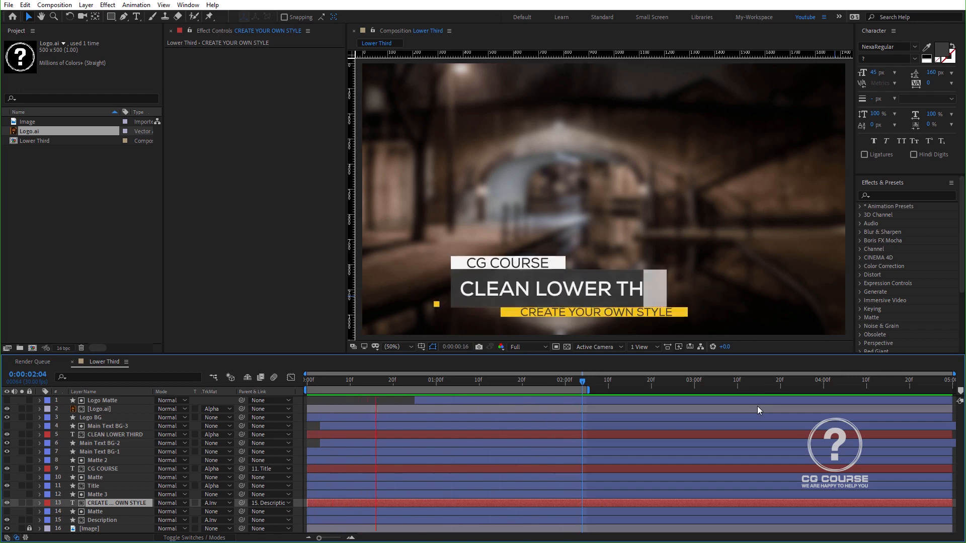
{"action": "key", "text": "space"}
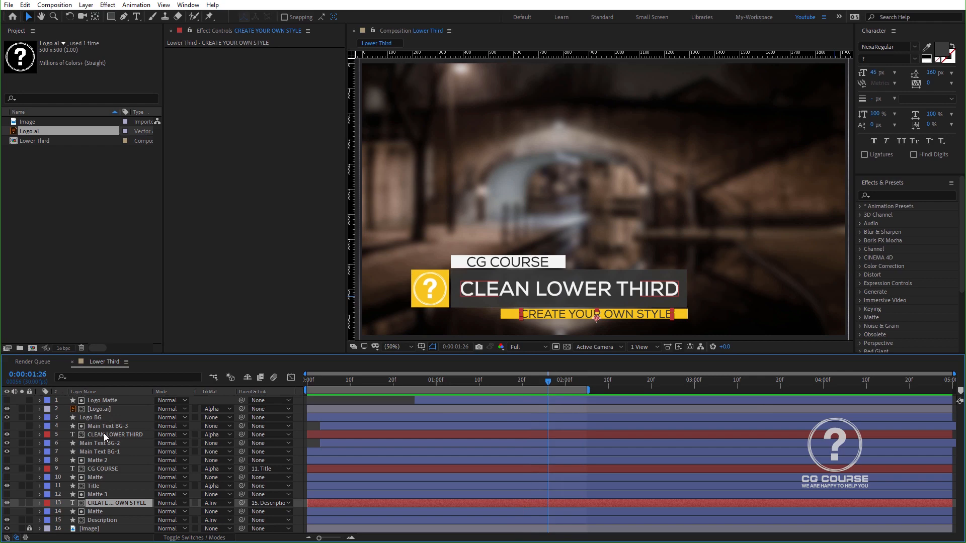
Step: Move the Logo Matte layer and Logo BG's later position and scale keyframes earlier so the logo growth starts at 0:00:00:20
{"action": "left_click", "coordinate": [98, 419]}
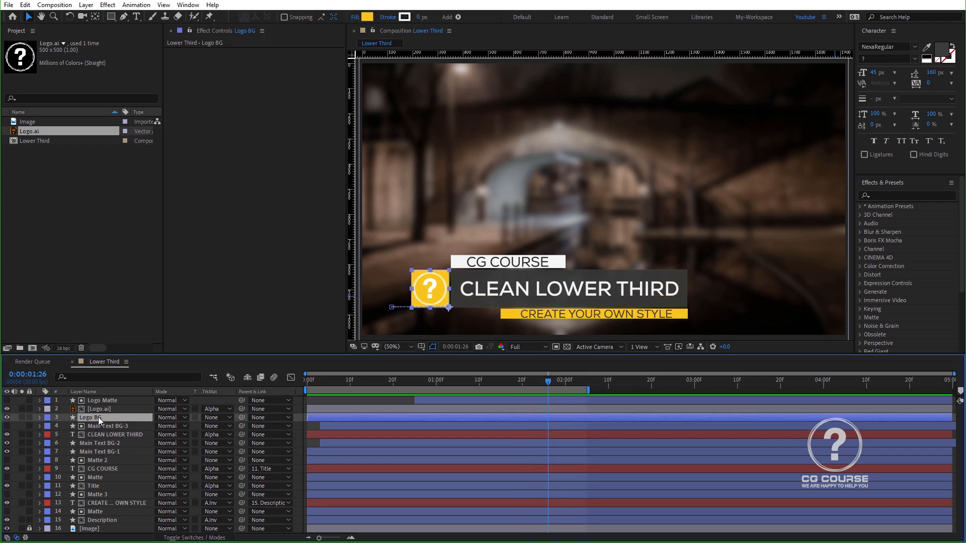
{"action": "left_click", "coordinate": [105, 402], "text": "shift"}
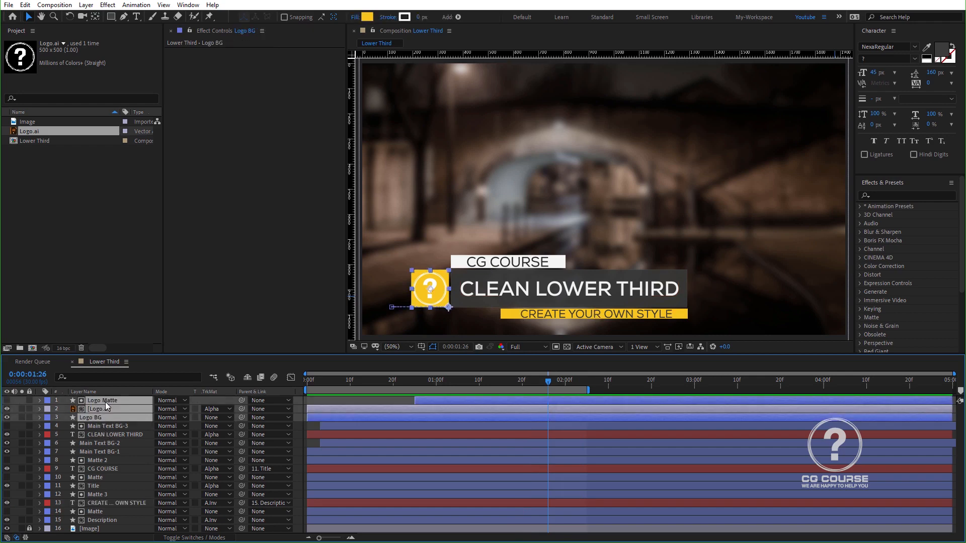
{"action": "key", "text": "u"}
{"action": "left_click", "coordinate": [504, 449]}
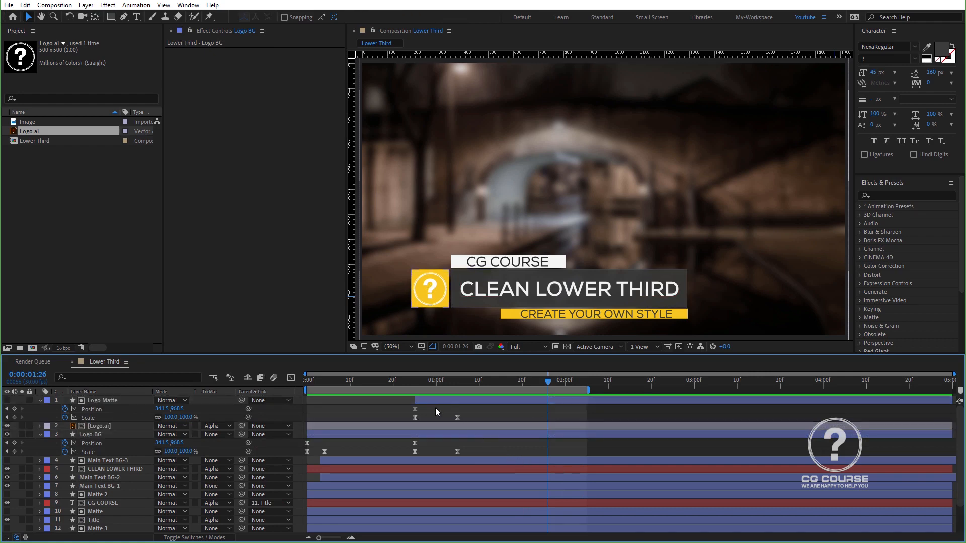
{"action": "left_click", "coordinate": [392, 385]}
{"action": "left_click", "coordinate": [419, 401]}
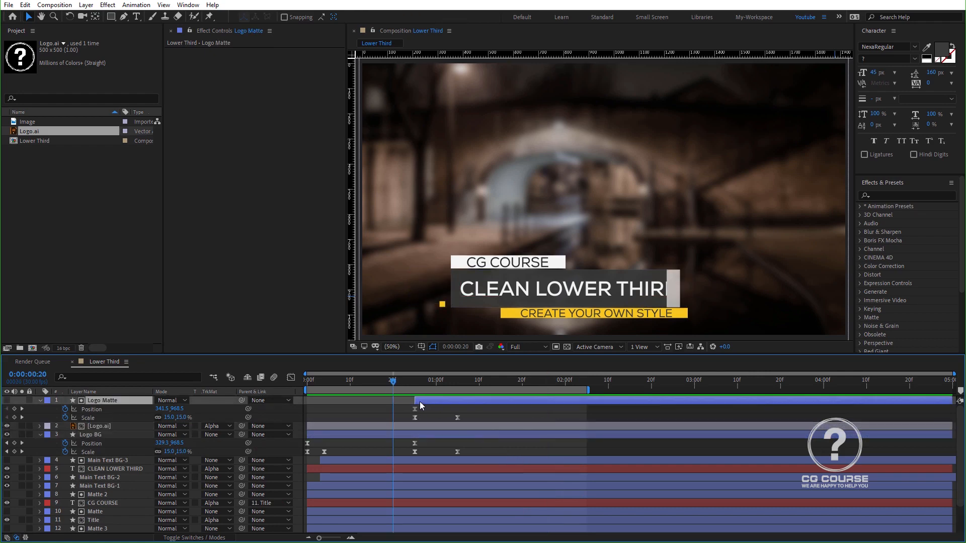
{"action": "key", "text": "["}
{"action": "left_click_drag", "start_coordinate": [475, 455], "coordinate": [393, 443]}
{"action": "left_click", "coordinate": [418, 410]}
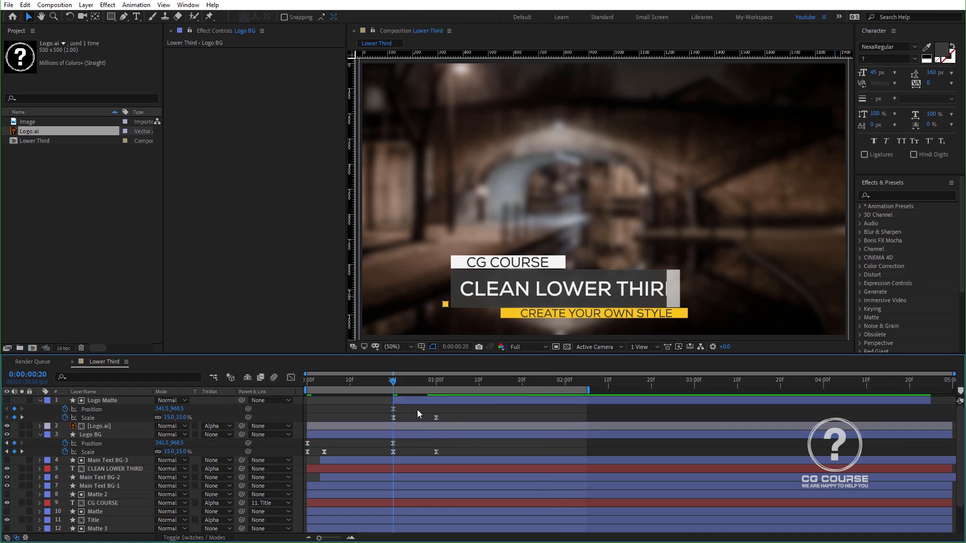
Step: Preview the retimed logo animation, collapse the properties of all layers, and scrub through the timeline to 0:00:01:29
{"action": "key", "text": "space"}
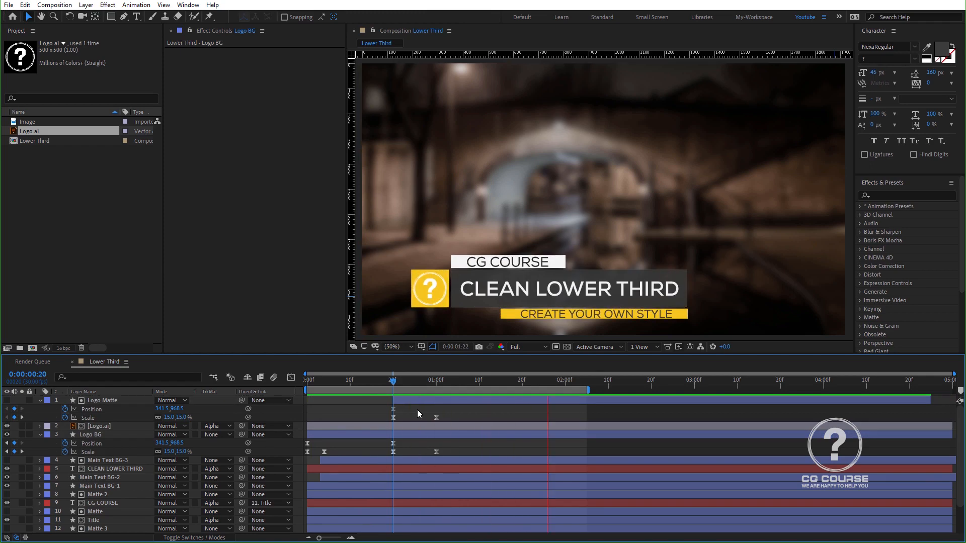
{"action": "key", "text": "space"}
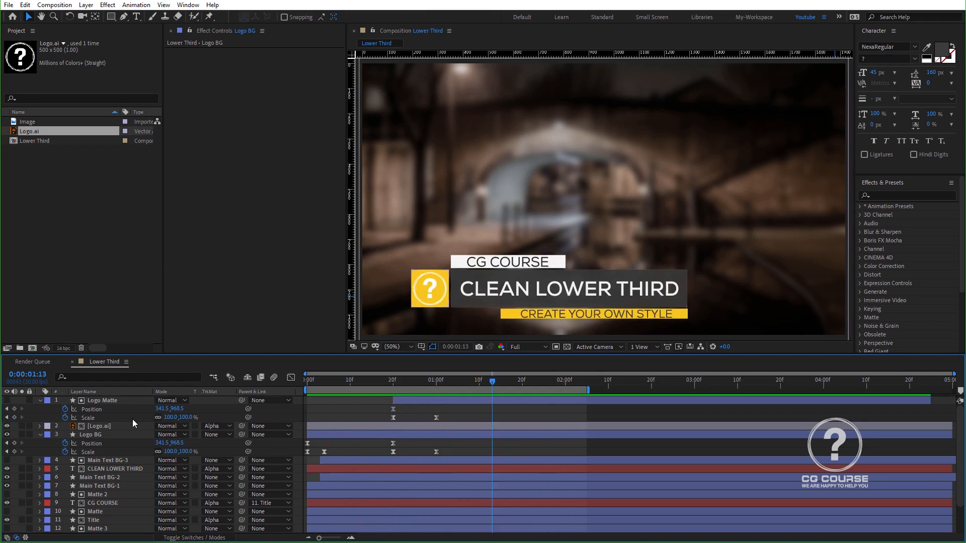
{"action": "key", "text": "ctrl+a"}
{"action": "key", "text": "u"}
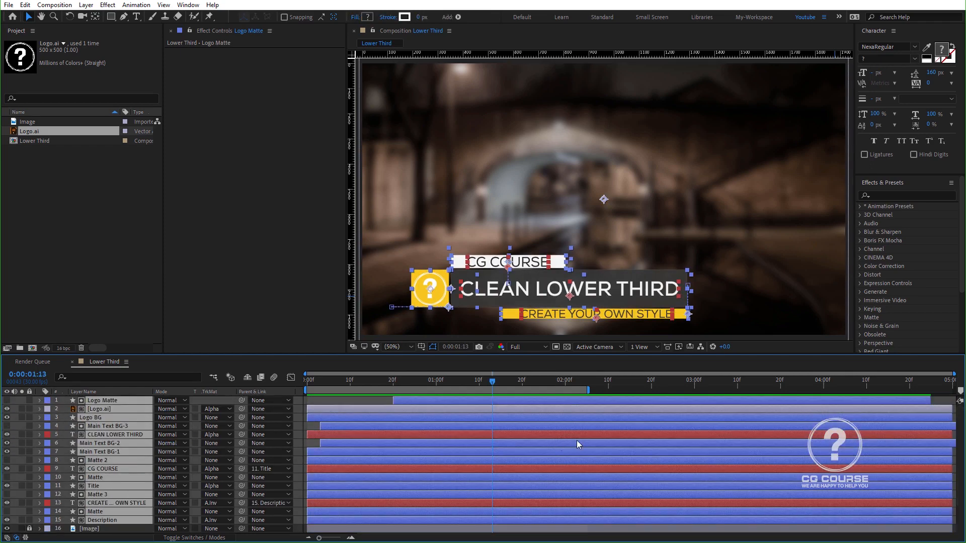
{"action": "left_click", "coordinate": [312, 440]}
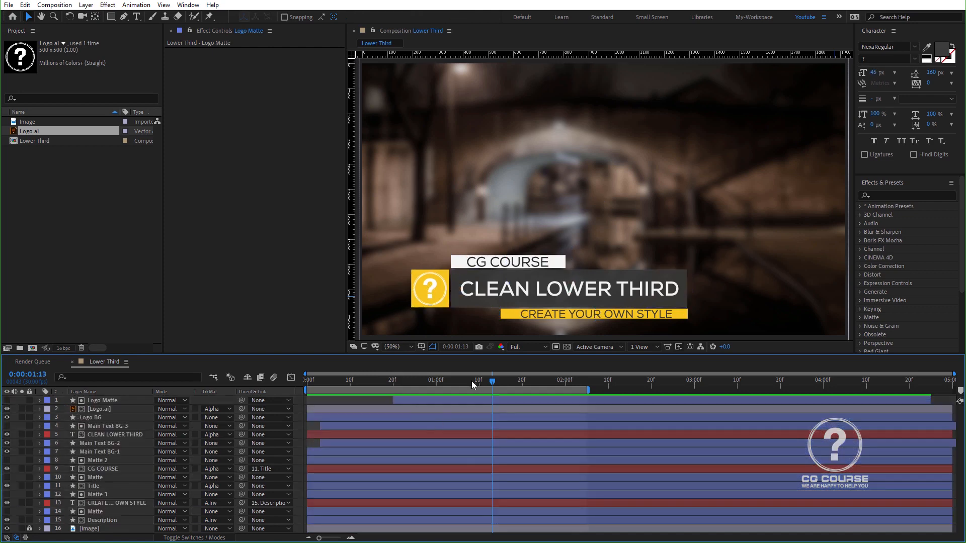
{"action": "left_click", "coordinate": [380, 382]}
{"action": "left_click_drag", "start_coordinate": [348, 386], "coordinate": [561, 390]}
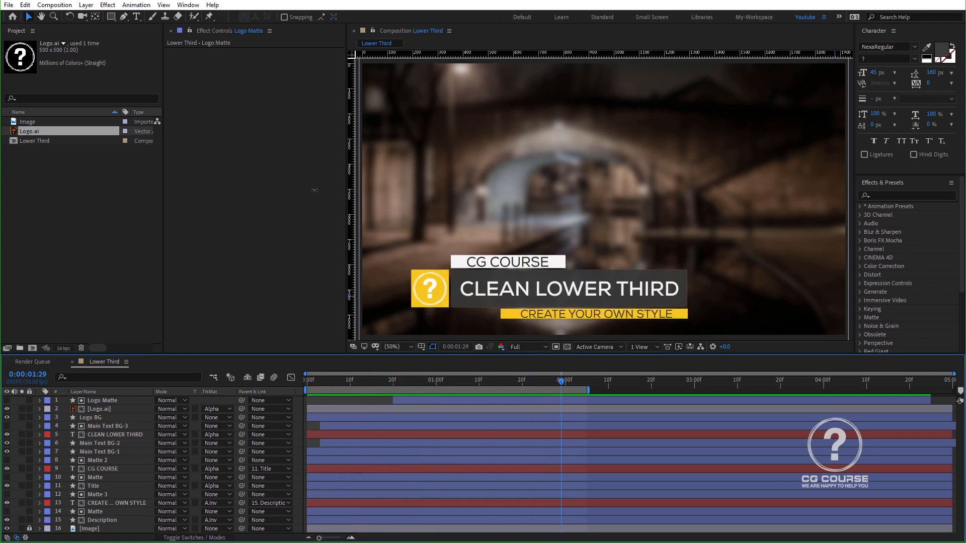
Step: With the Pen tool and no fill, draw an open L-shaped path along the main text bar's lower and left edges at 0:00:02:00
{"action": "left_click", "coordinate": [124, 16]}
{"action": "left_click", "coordinate": [275, 17]}
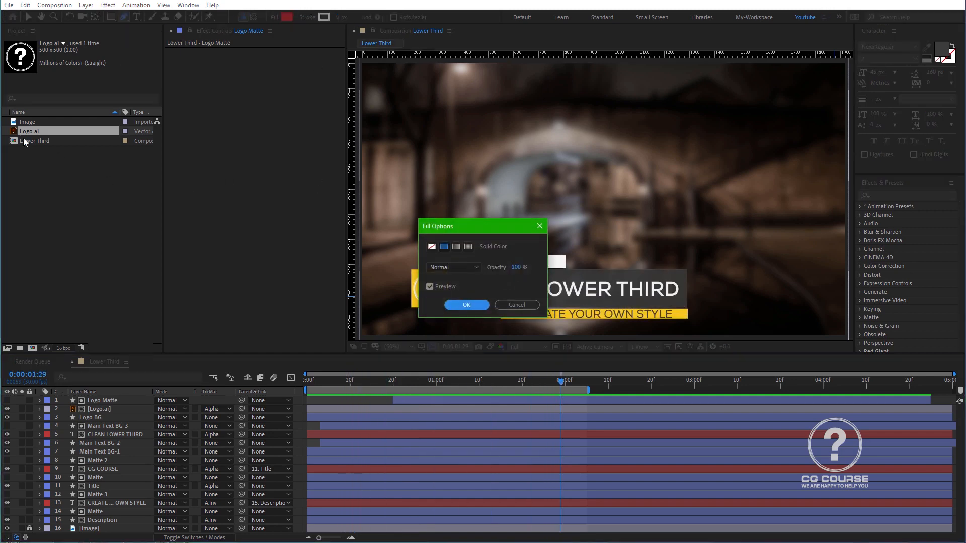
{"action": "left_click", "coordinate": [467, 305]}
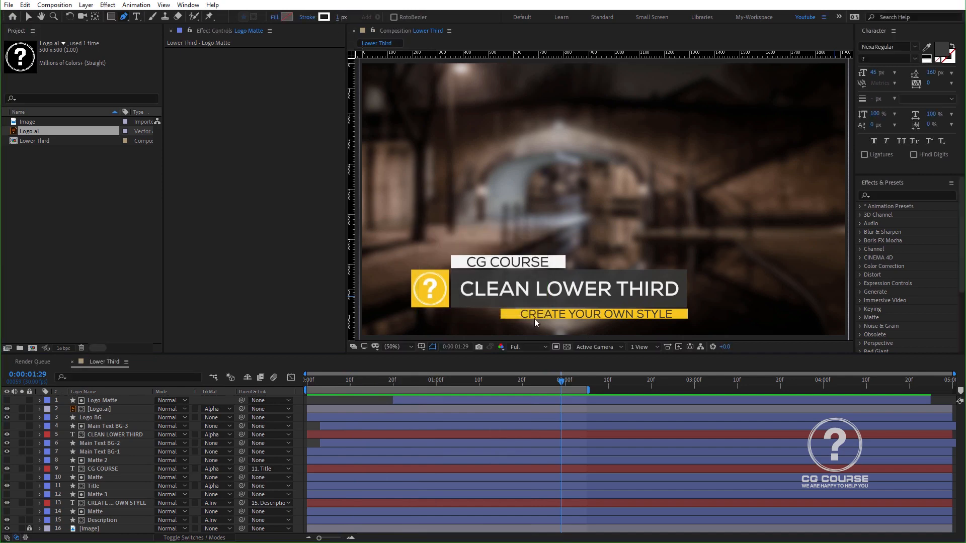
{"action": "scroll", "coordinate": [536, 320], "scroll_direction": "up", "scroll_amount": 2}
{"action": "left_click_drag", "start_coordinate": [552, 272], "coordinate": [587, 225]}
{"action": "left_click", "coordinate": [566, 386]}
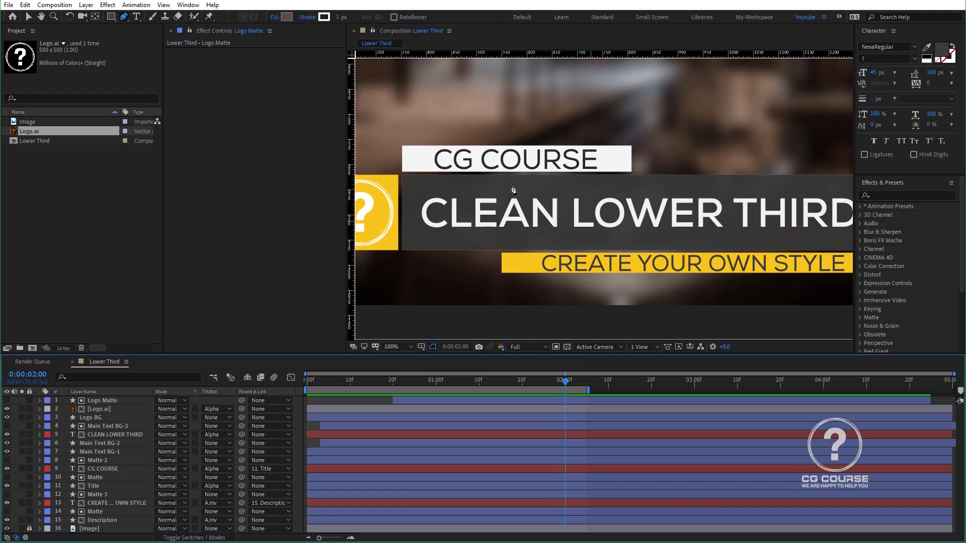
{"action": "key", "text": "grave"}
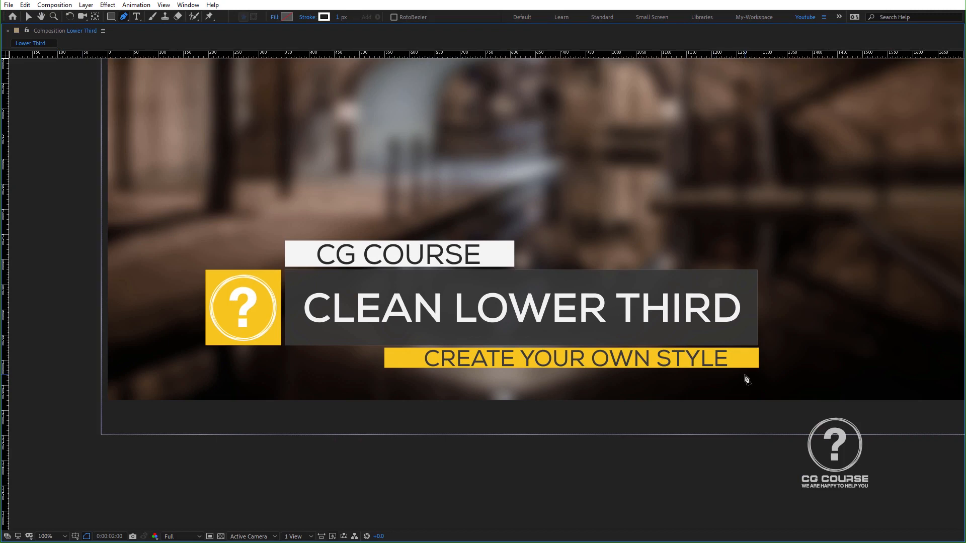
{"action": "left_click", "coordinate": [758, 346]}
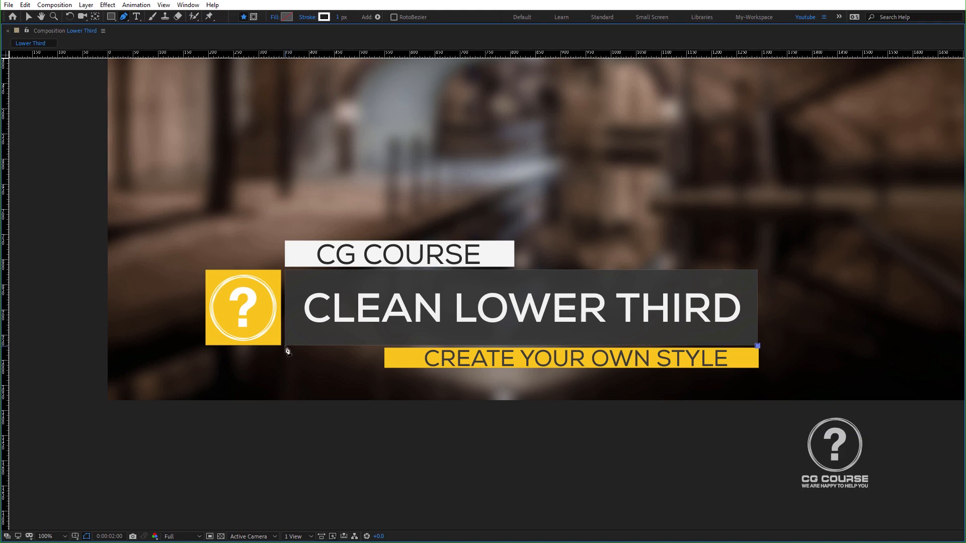
{"action": "left_click", "coordinate": [287, 347]}
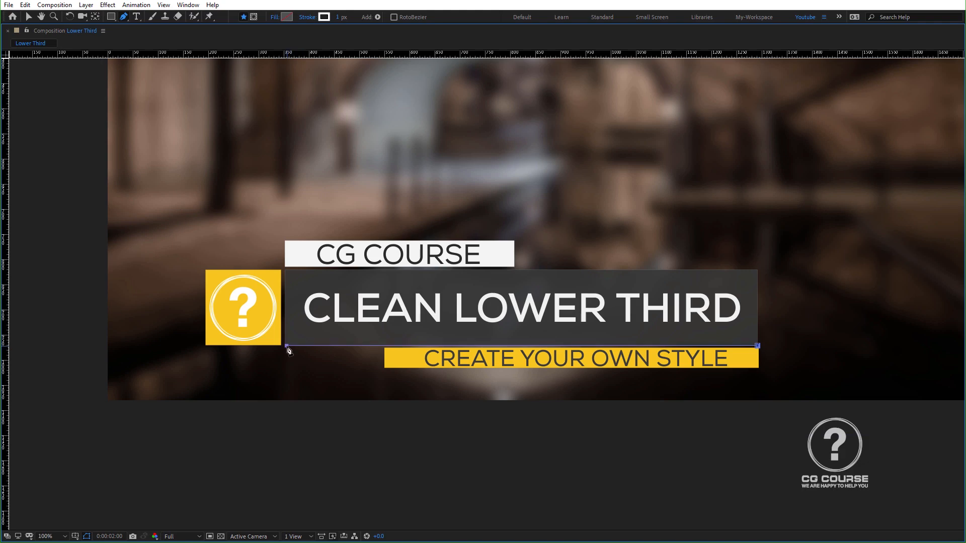
{"action": "left_click", "coordinate": [287, 270]}
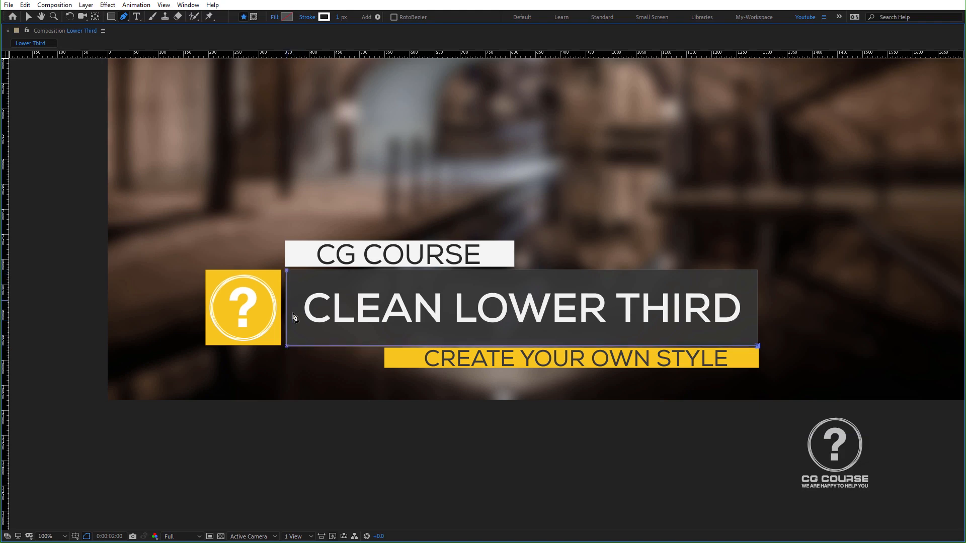
Step: Set the L-shaped line's stroke width to 3 px and check its fit closely along the bar's left edge
{"action": "left_click", "coordinate": [29, 16]}
{"action": "left_click", "coordinate": [418, 18]}
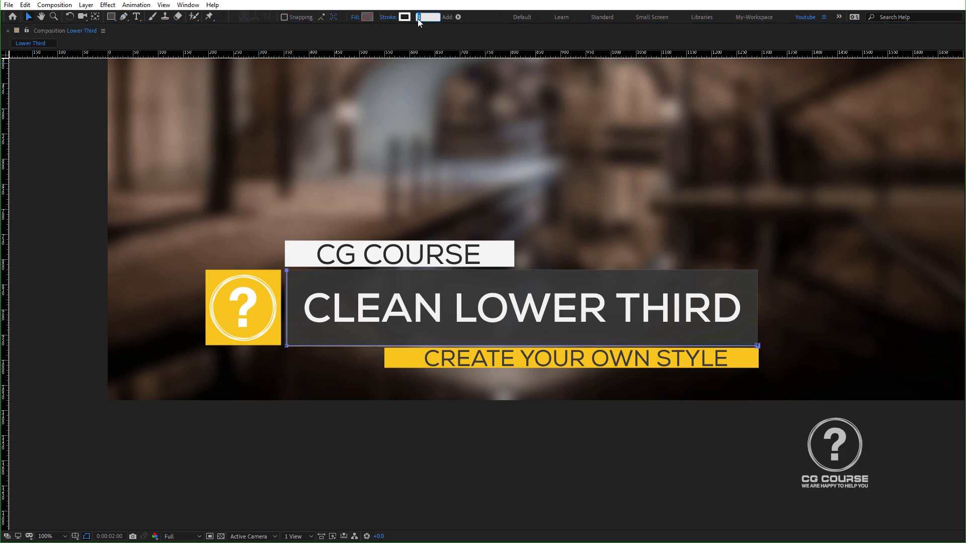
{"action": "left_click", "coordinate": [318, 490]}
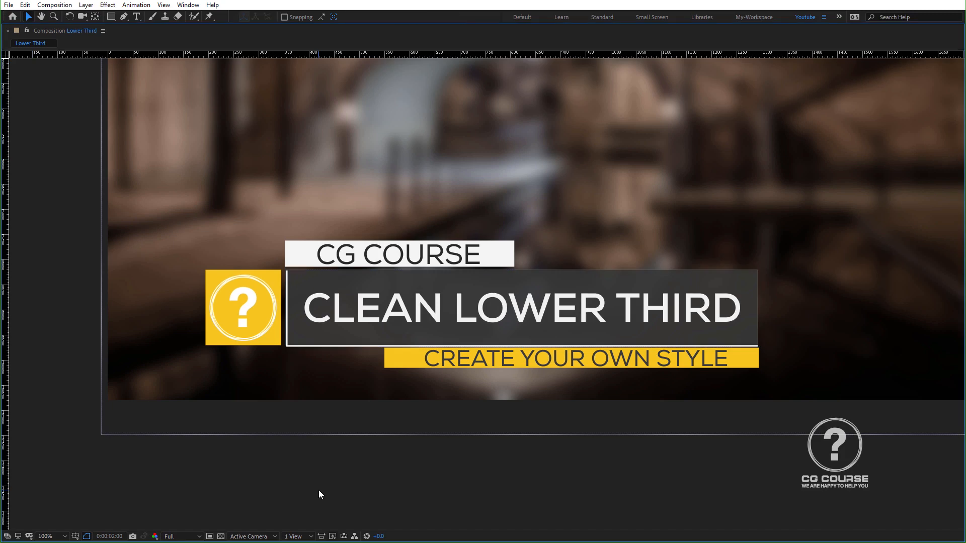
{"action": "scroll", "coordinate": [291, 344], "scroll_direction": "up", "scroll_amount": 1}
{"action": "scroll", "coordinate": [291, 343], "scroll_direction": "up", "scroll_amount": 1}
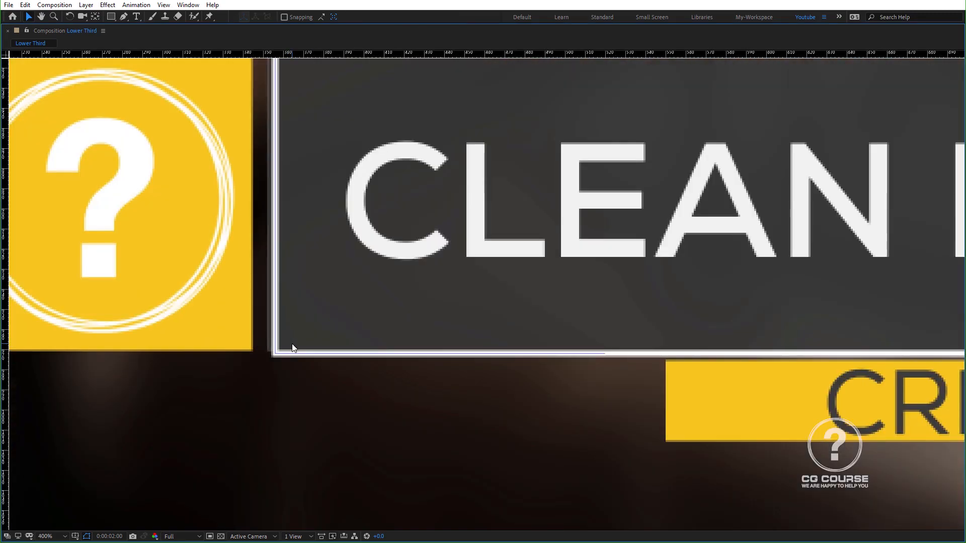
{"action": "left_click_drag", "start_coordinate": [330, 317], "coordinate": [325, 405]}
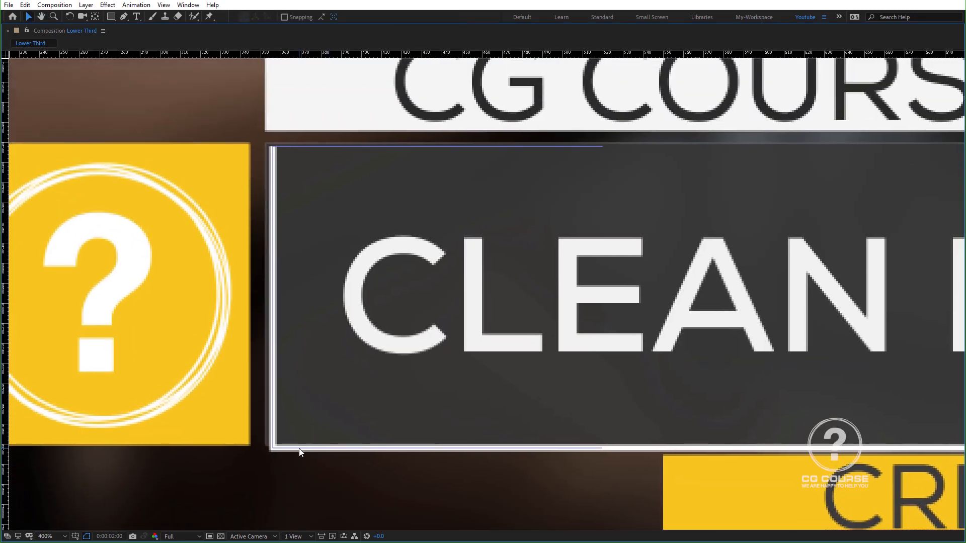
Step: Set the L-shaped line's stroke width to 5 px
{"action": "left_click", "coordinate": [296, 449]}
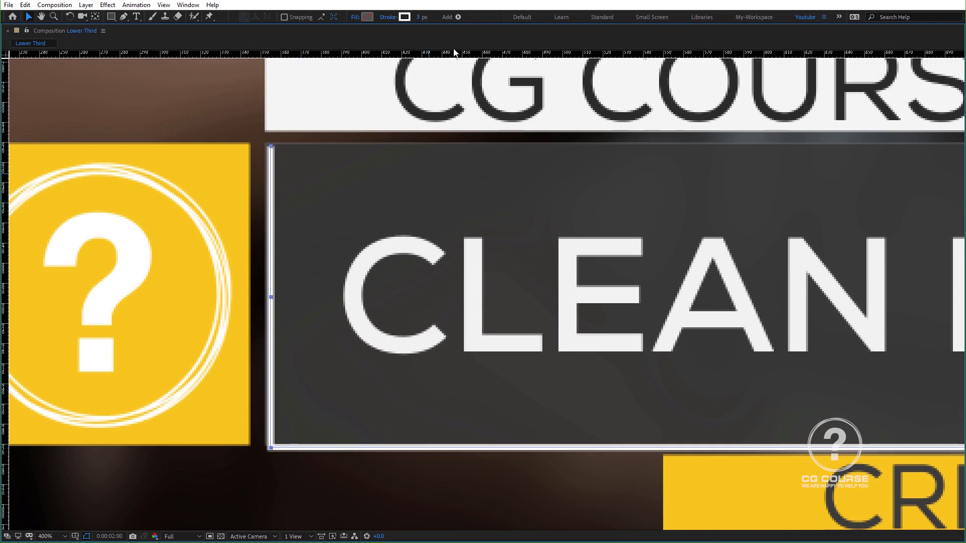
{"action": "left_click", "coordinate": [418, 18]}
{"action": "type", "text": "5"}
{"action": "key", "text": "Return"}
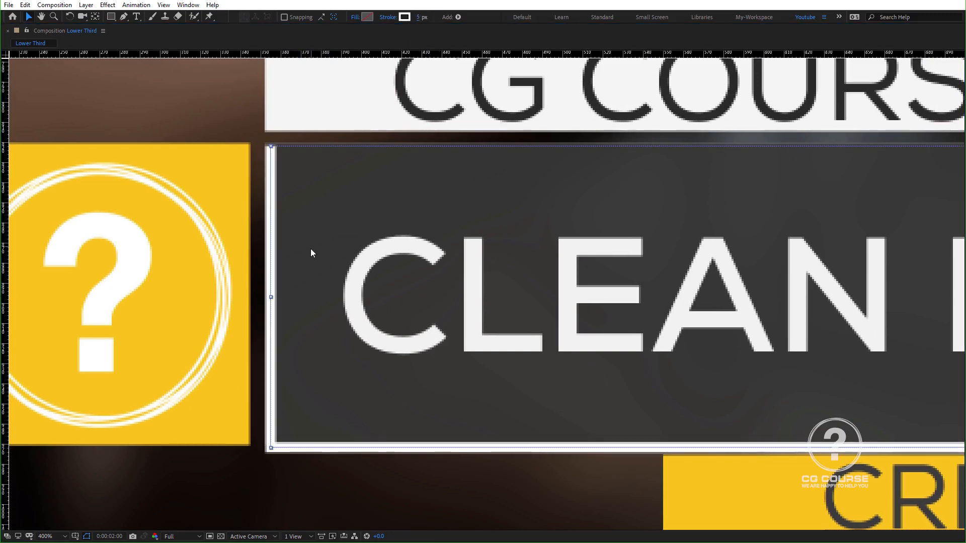
Step: Restore the full panel layout, return to 0:00:00:00, add Trim Paths to the L-shaped line layer and expand its properties
{"action": "key", "text": "grave"}
{"action": "scroll", "coordinate": [488, 292], "scroll_direction": "down", "scroll_amount": 1}
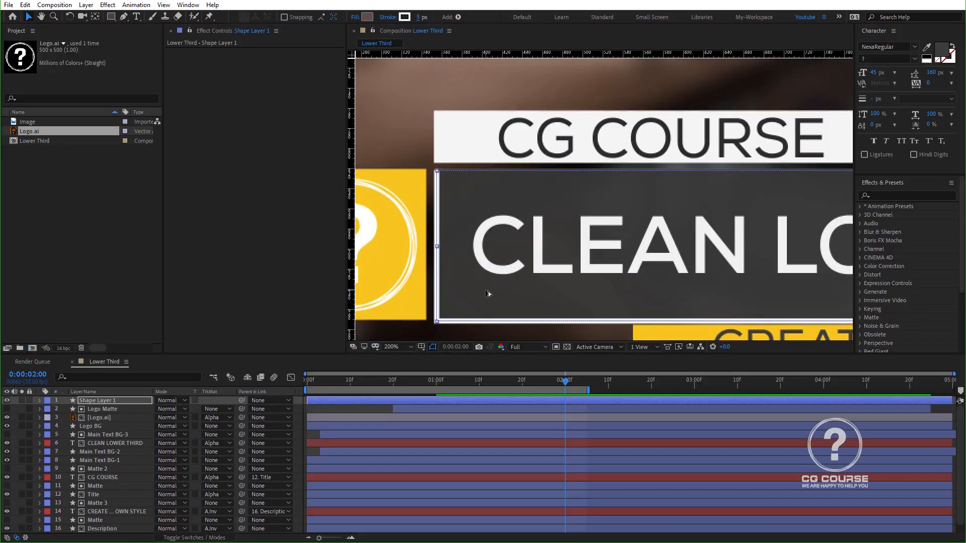
{"action": "scroll", "coordinate": [488, 291], "scroll_direction": "down", "scroll_amount": 2}
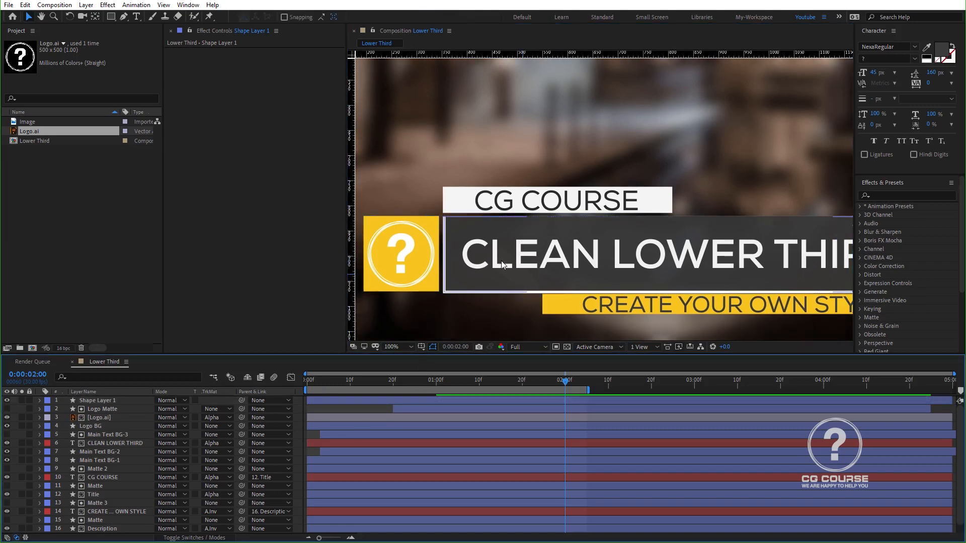
{"action": "scroll", "coordinate": [501, 262], "scroll_direction": "down", "scroll_amount": 1}
{"action": "left_click_drag", "start_coordinate": [571, 268], "coordinate": [566, 263]}
{"action": "left_click_drag", "start_coordinate": [371, 381], "coordinate": [290, 398]}
{"action": "left_click", "coordinate": [324, 401]}
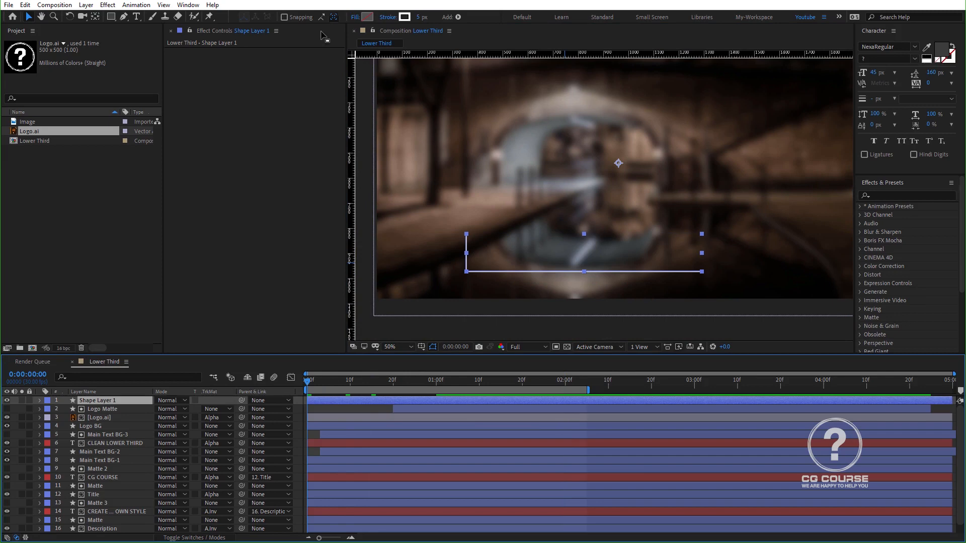
{"action": "left_click", "coordinate": [458, 17]}
{"action": "left_click", "coordinate": [508, 186]}
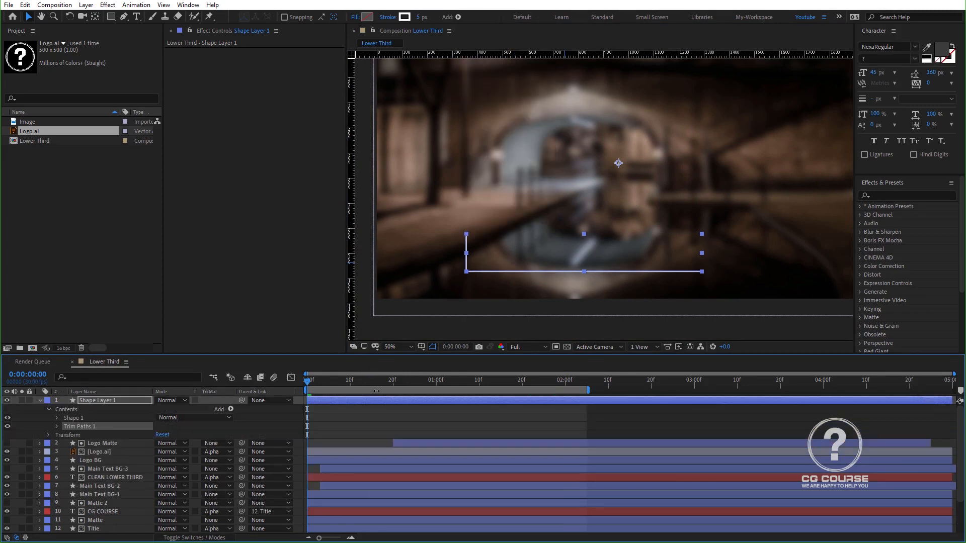
{"action": "left_click", "coordinate": [57, 428]}
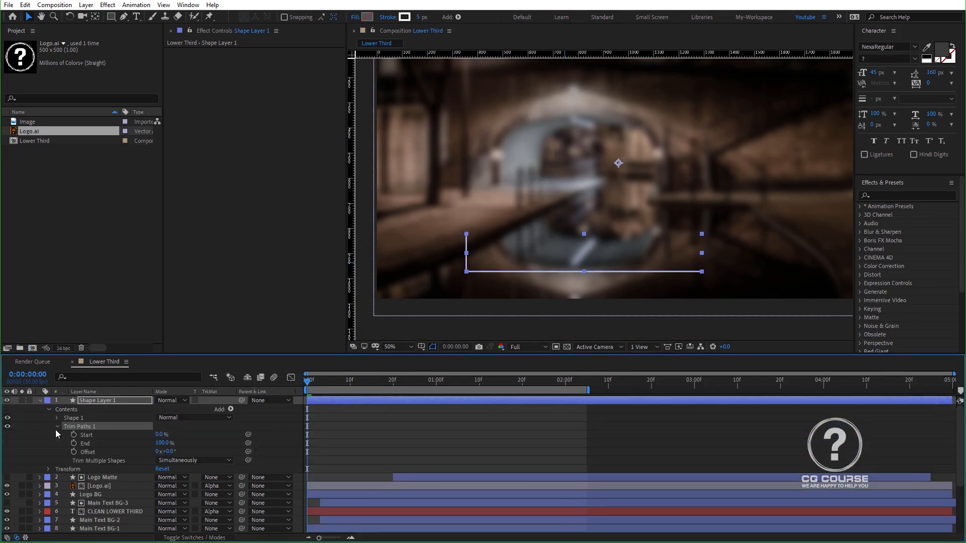
Step: Keyframe the Trim Paths End from 0% at 0:00:00:00 to 100% at 0:00:00:15
{"action": "left_click", "coordinate": [149, 445]}
{"action": "left_click_drag", "start_coordinate": [164, 448], "coordinate": [105, 443]}
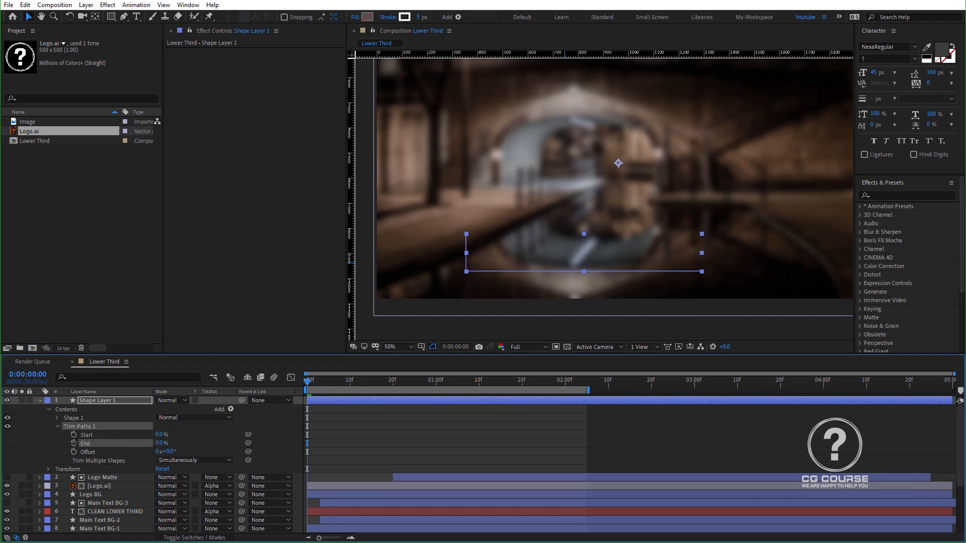
{"action": "left_click", "coordinate": [73, 443]}
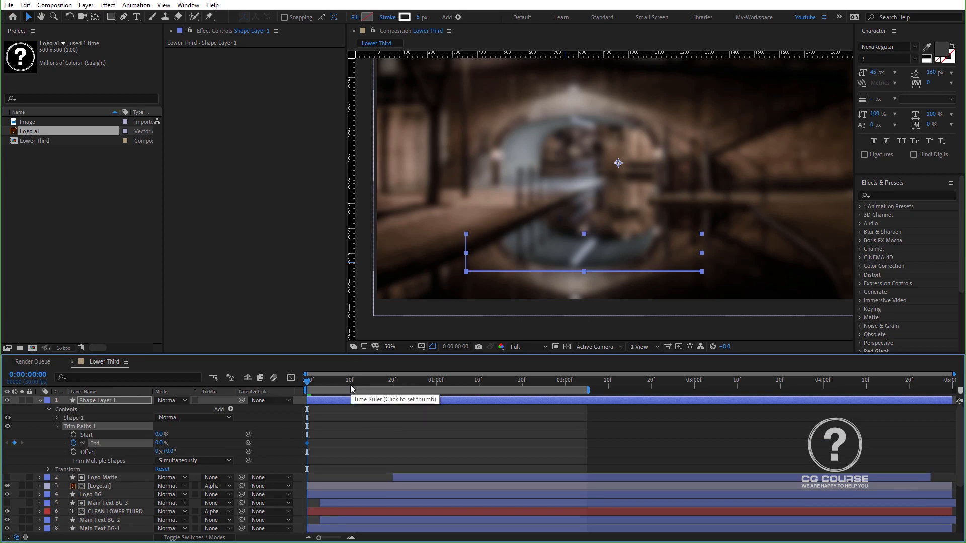
{"action": "left_click_drag", "start_coordinate": [351, 385], "coordinate": [371, 385]}
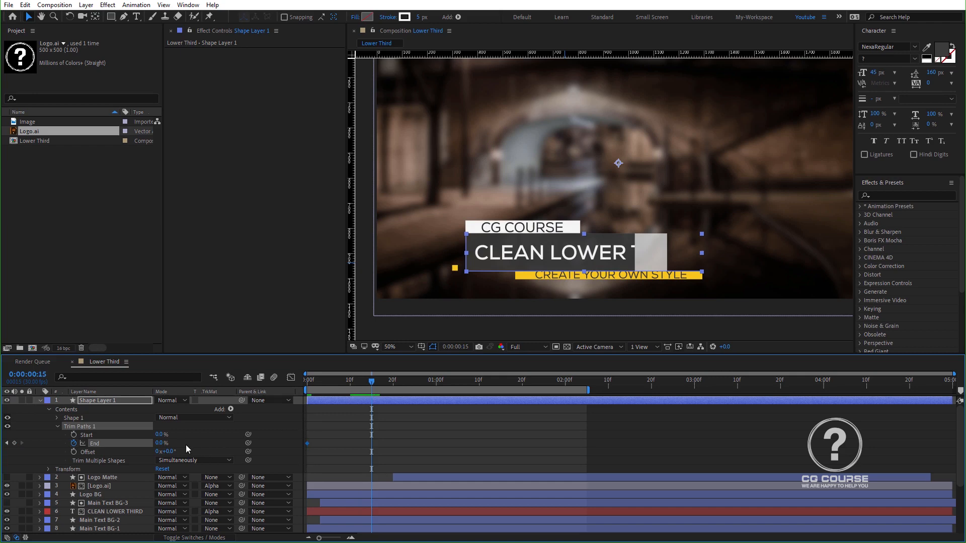
{"action": "left_click_drag", "start_coordinate": [160, 443], "coordinate": [272, 433]}
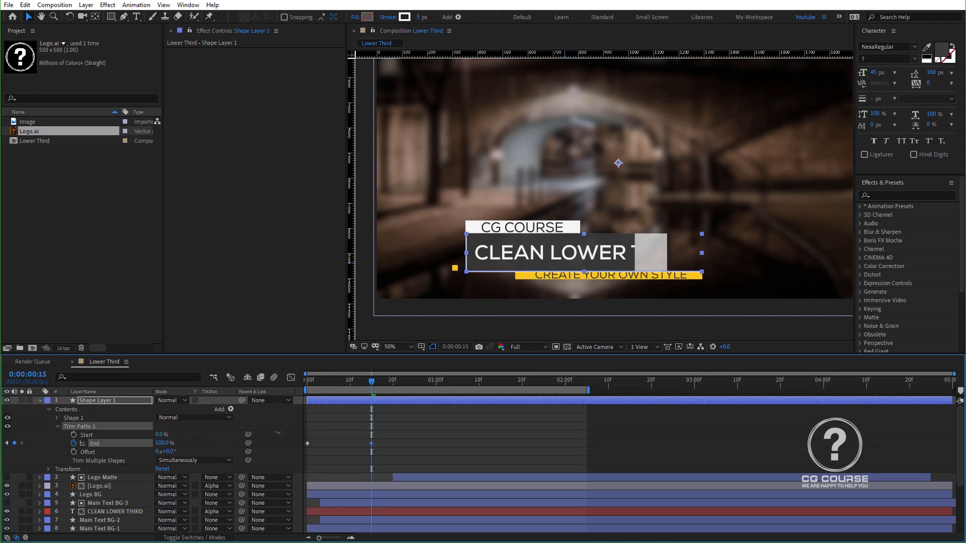
Step: Keyframe the Trim Paths Start from 0% at 0:00:00:15 to 86% at 0:00:01:00, leaving only the vertical segment of the line
{"action": "left_click", "coordinate": [74, 435]}
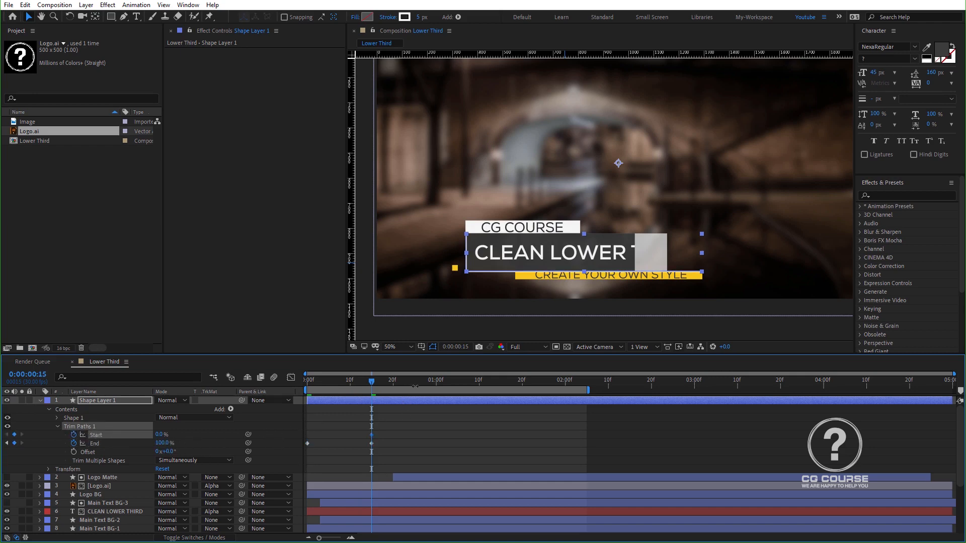
{"action": "left_click_drag", "start_coordinate": [415, 387], "coordinate": [437, 388]}
{"action": "scroll", "coordinate": [469, 275], "scroll_direction": "up", "scroll_amount": 2}
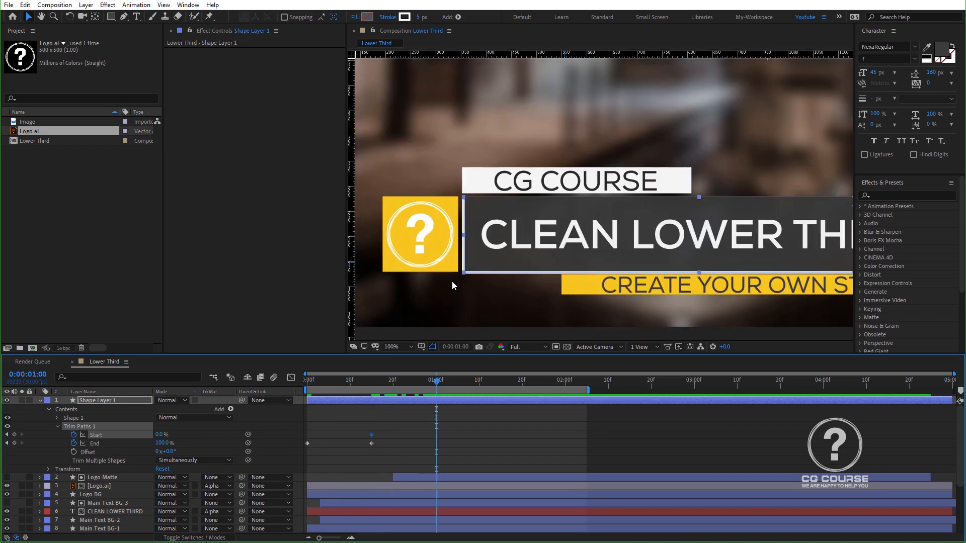
{"action": "left_click_drag", "start_coordinate": [159, 434], "coordinate": [202, 433]}
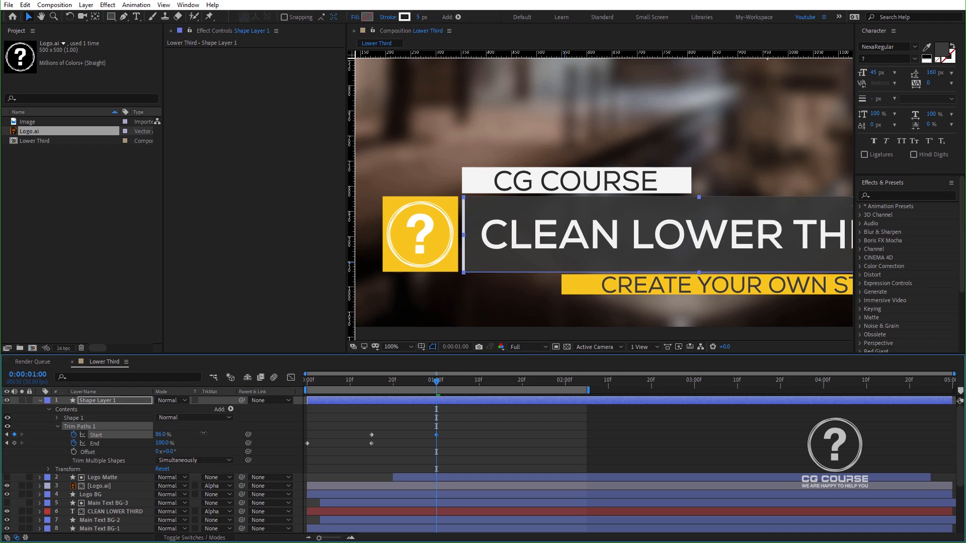
Step: Raise the L-shaped line's bottom path points slightly to align with the dark bar's lower edge, fit the composition view and save the project
{"action": "left_click", "coordinate": [627, 458]}
{"action": "scroll", "coordinate": [486, 273], "scroll_direction": "up", "scroll_amount": 2}
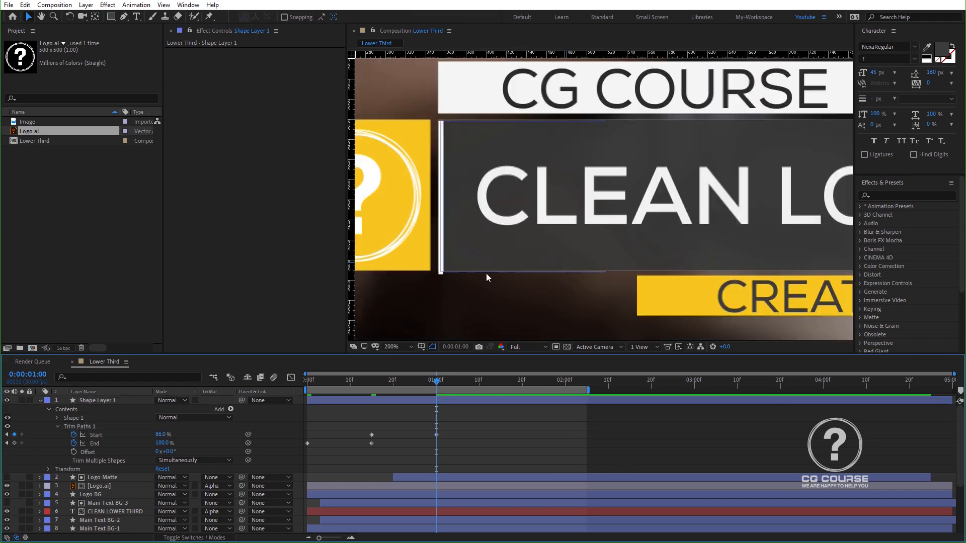
{"action": "key", "text": "h"}
{"action": "left_click_drag", "start_coordinate": [469, 289], "coordinate": [488, 289]}
{"action": "key", "text": "v"}
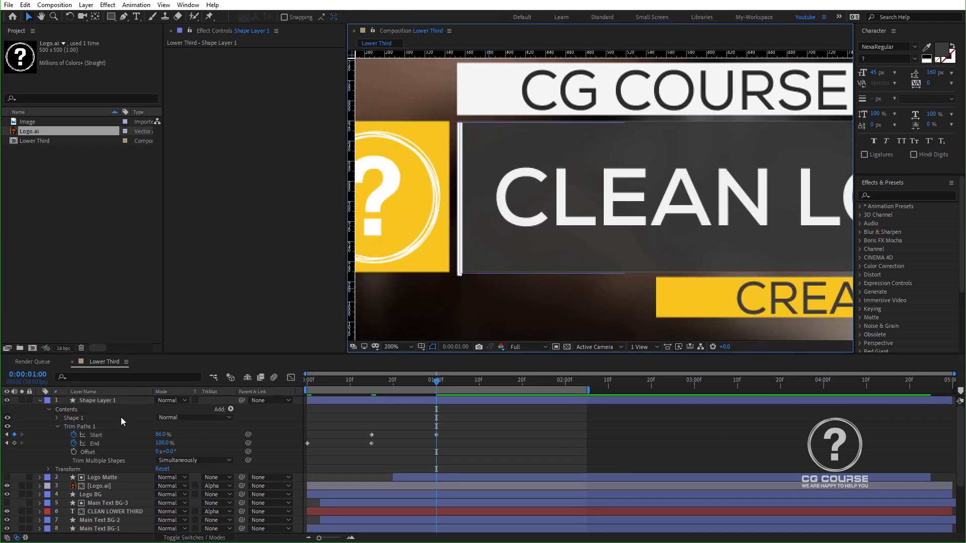
{"action": "left_click", "coordinate": [98, 403]}
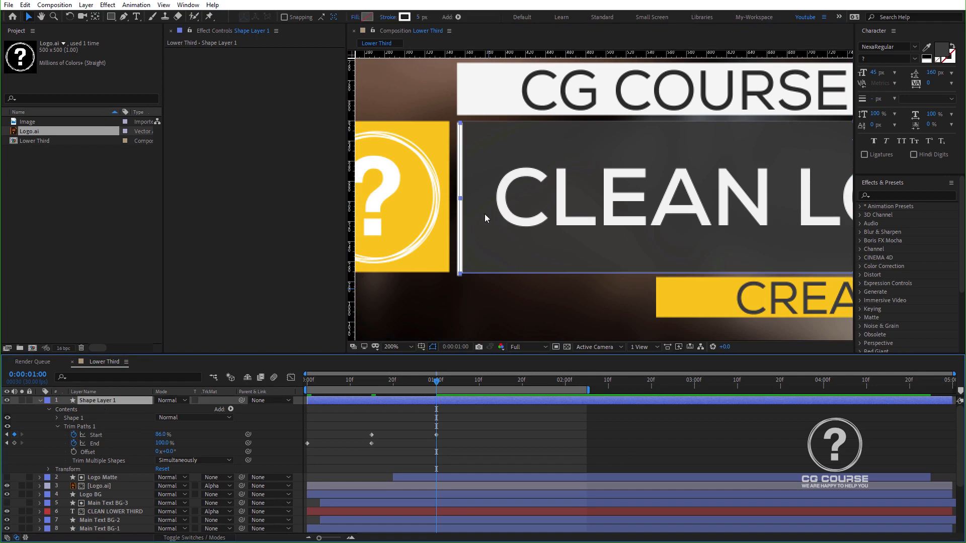
{"action": "scroll", "coordinate": [484, 213], "scroll_direction": "up", "scroll_amount": 2}
{"action": "key", "text": "h"}
{"action": "left_click_drag", "start_coordinate": [482, 204], "coordinate": [504, 269]}
{"action": "key", "text": "v"}
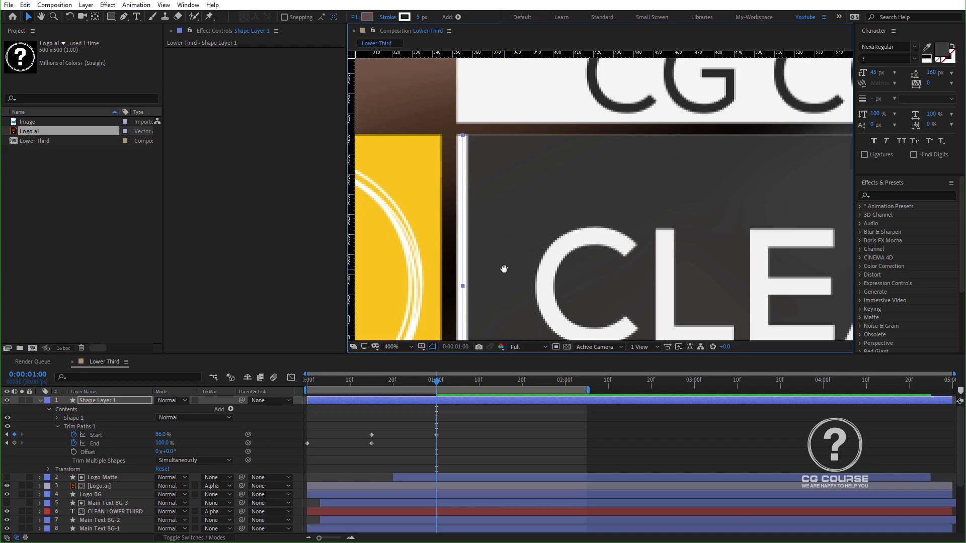
{"action": "scroll", "coordinate": [684, 302], "scroll_direction": "down", "scroll_amount": 6}
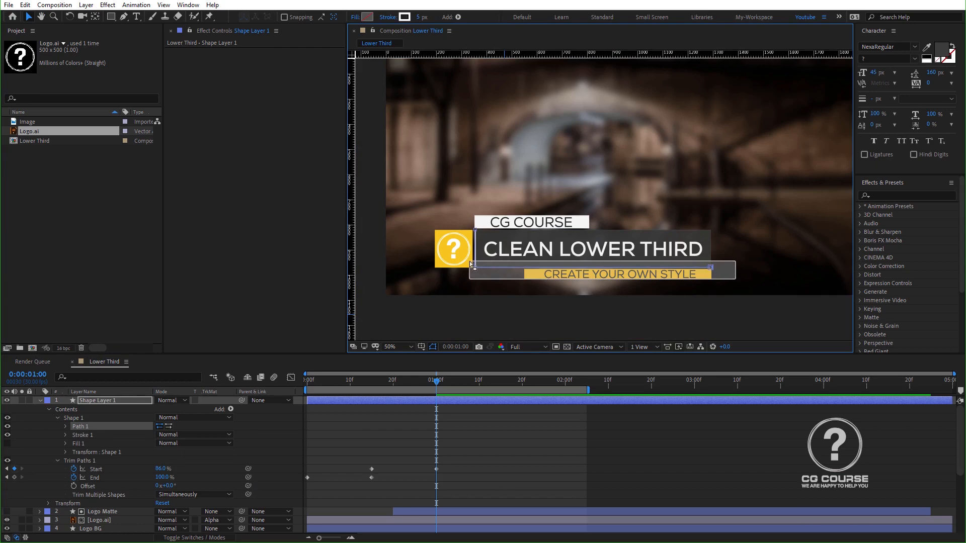
{"action": "scroll", "coordinate": [477, 268], "scroll_direction": "up", "scroll_amount": 6}
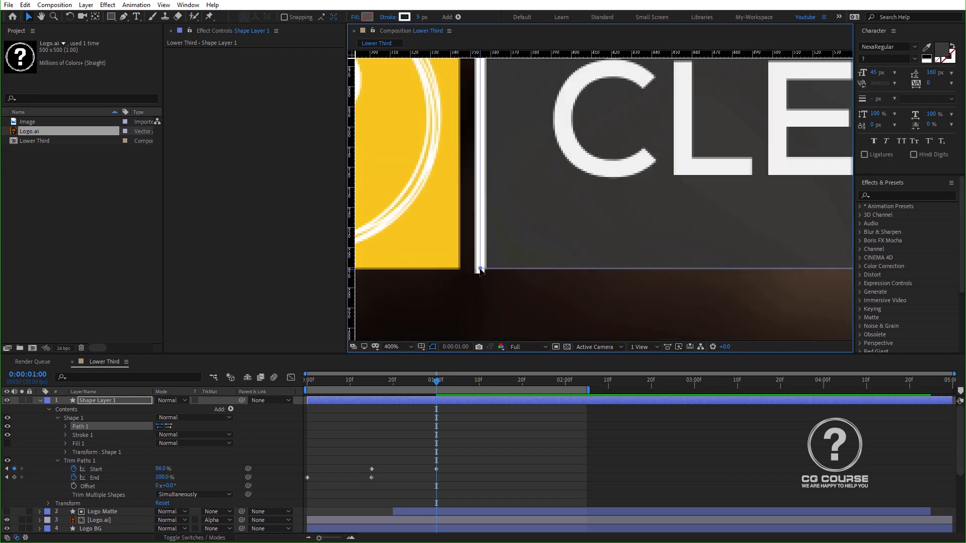
{"action": "left_click_drag", "start_coordinate": [479, 271], "coordinate": [480, 267]}
{"action": "key", "text": "comma"}
{"action": "left_click", "coordinate": [398, 347]}
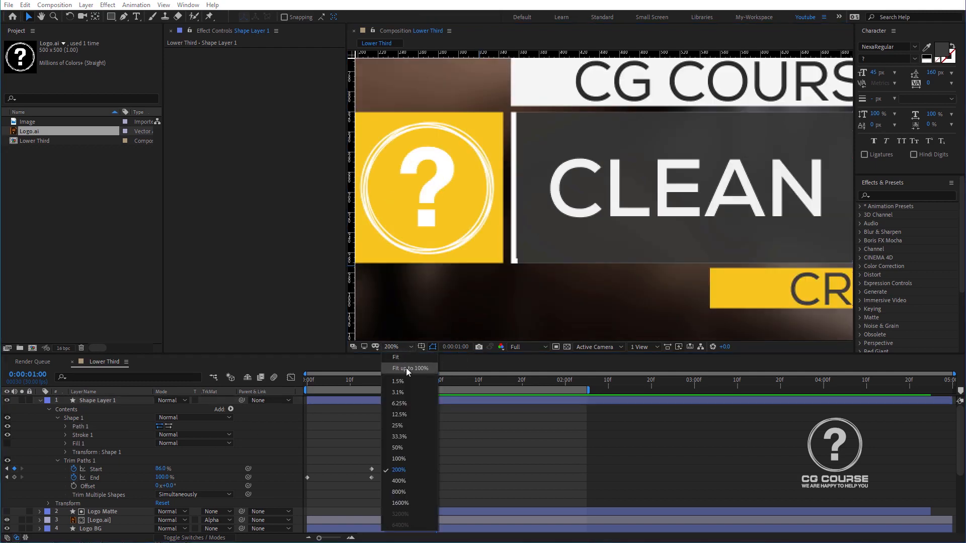
{"action": "left_click", "coordinate": [406, 368]}
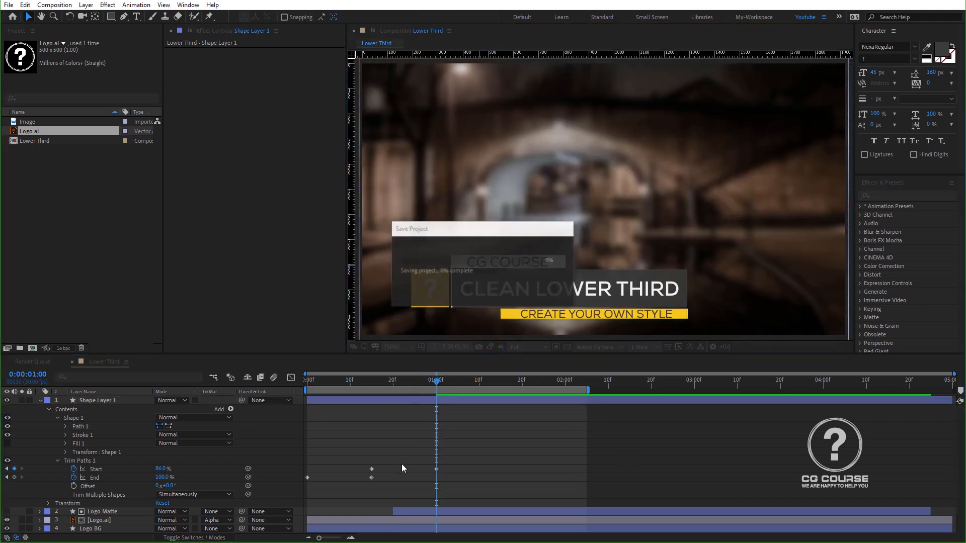
Step: Apply Easy Ease to all Trim Paths Start and End keyframes of the L-shaped line
{"action": "left_click_drag", "start_coordinate": [448, 461], "coordinate": [304, 490]}
{"action": "left_click", "coordinate": [304, 490]}
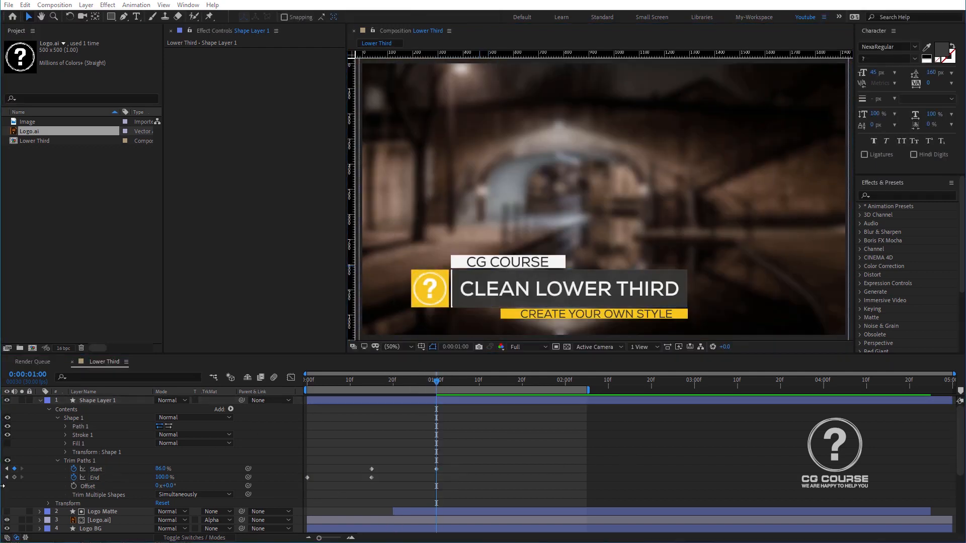
{"action": "left_click_drag", "start_coordinate": [464, 456], "coordinate": [306, 499]}
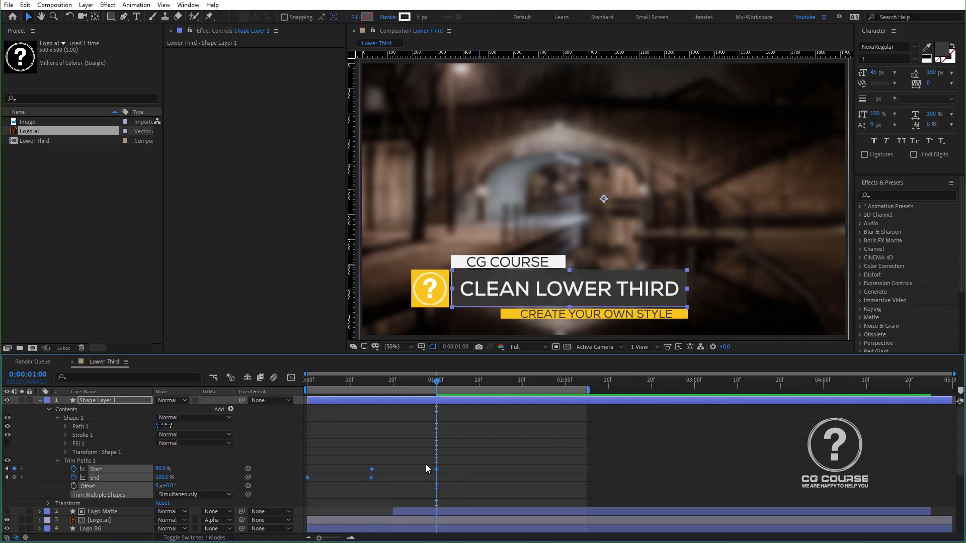
{"action": "right_click", "coordinate": [438, 472]}
{"action": "mouse_move", "coordinate": [478, 464]}
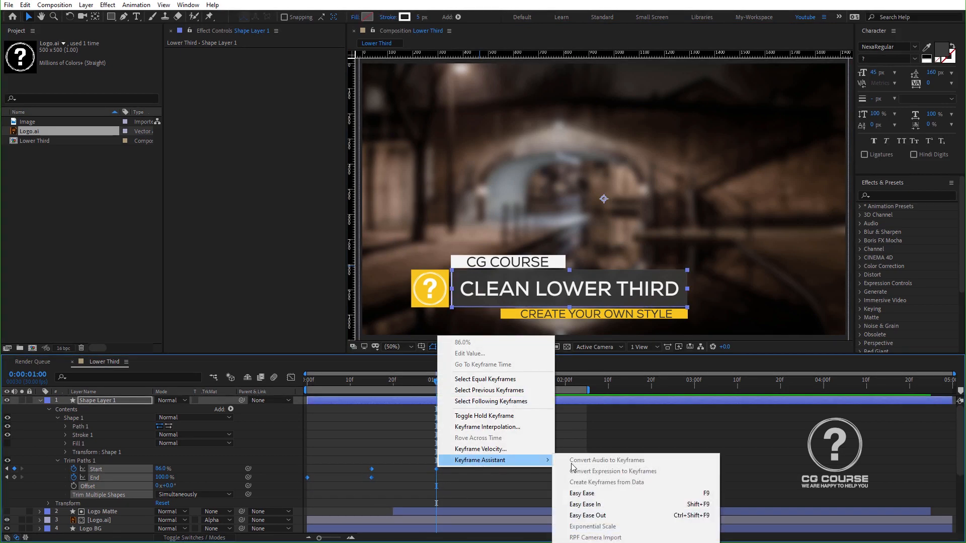
{"action": "left_click", "coordinate": [584, 493]}
Step: Overlap the trim animations by moving the first Start keyframe to about frame 7 and the last End keyframe to about frame 24, and preview
{"action": "left_click", "coordinate": [404, 484]}
{"action": "left_click_drag", "start_coordinate": [371, 477], "coordinate": [338, 469]}
{"action": "key", "text": "space"}
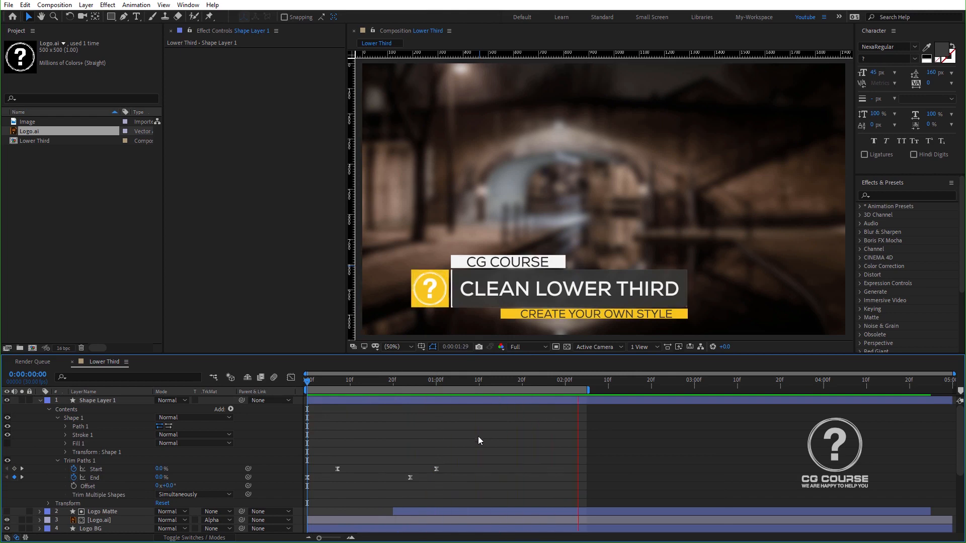
Step: Shape the Trim Paths Start and End speed curves for a fast start and slow finish, with 100% influence on the ending keyframes
{"action": "left_click_drag", "start_coordinate": [461, 455], "coordinate": [309, 482]}
{"action": "left_click", "coordinate": [292, 378]}
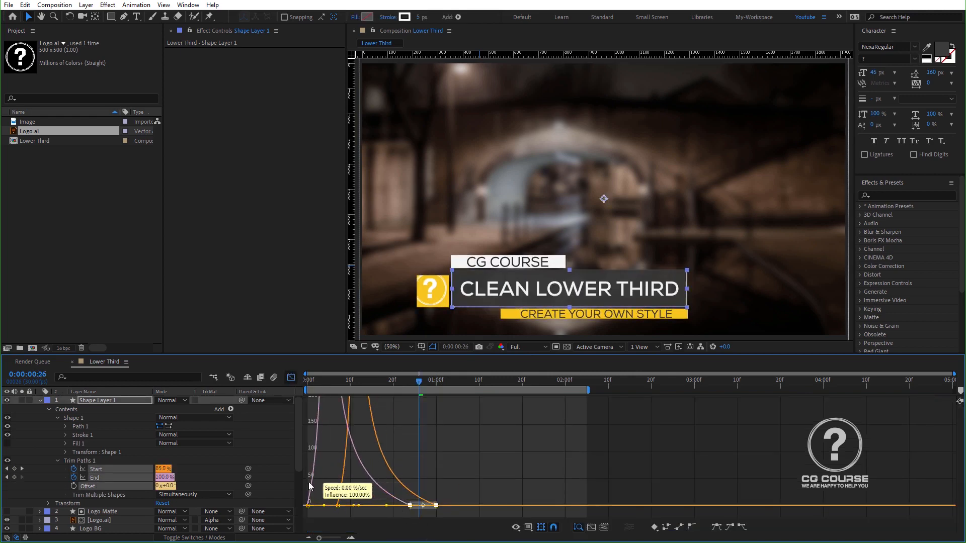
{"action": "left_click", "coordinate": [291, 378]}
{"action": "key", "text": "Page_Down"}
{"action": "key", "text": "Page_Down"}
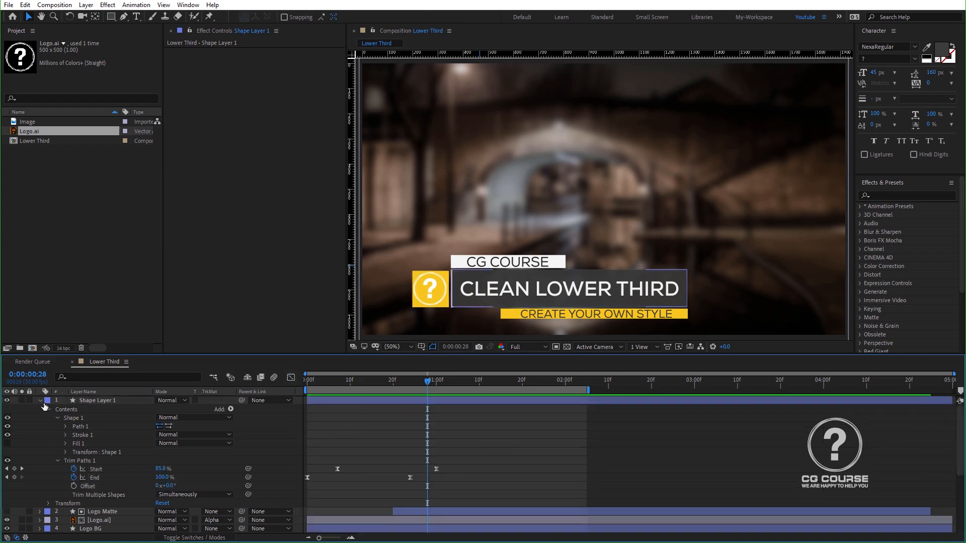
Step: Collapse the L-shaped line layer's properties and rename the layer Line-1
{"action": "key", "text": "u"}
{"action": "key", "text": "Return"}
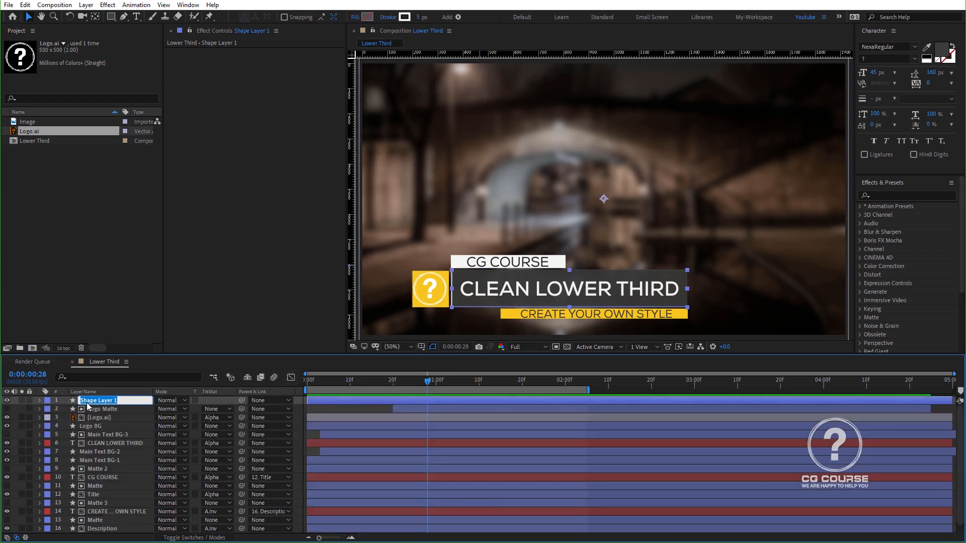
{"action": "type", "text": "Line"}
{"action": "key", "text": "Return"}
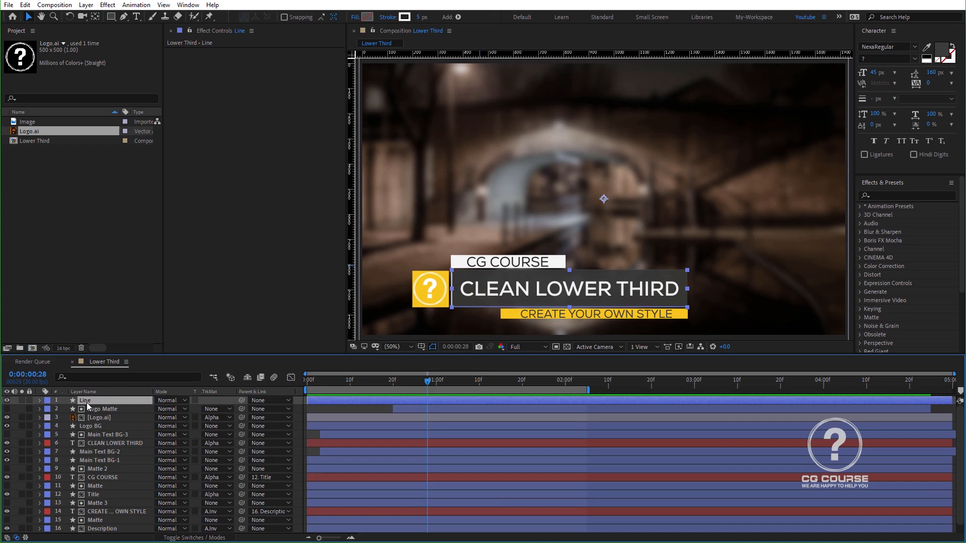
{"action": "left_click", "coordinate": [347, 407]}
{"action": "left_click", "coordinate": [125, 403]}
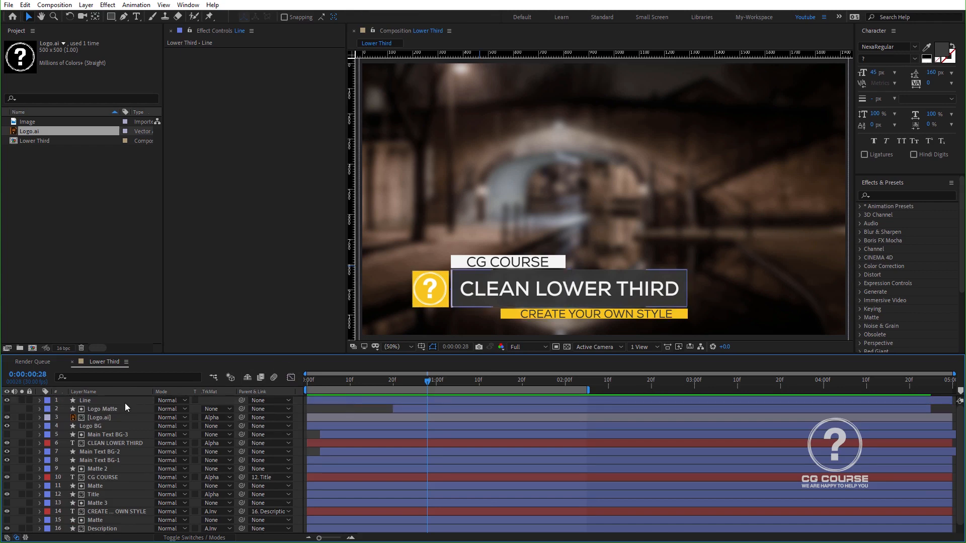
{"action": "key", "text": "Return"}
{"action": "left_click", "coordinate": [121, 400]}
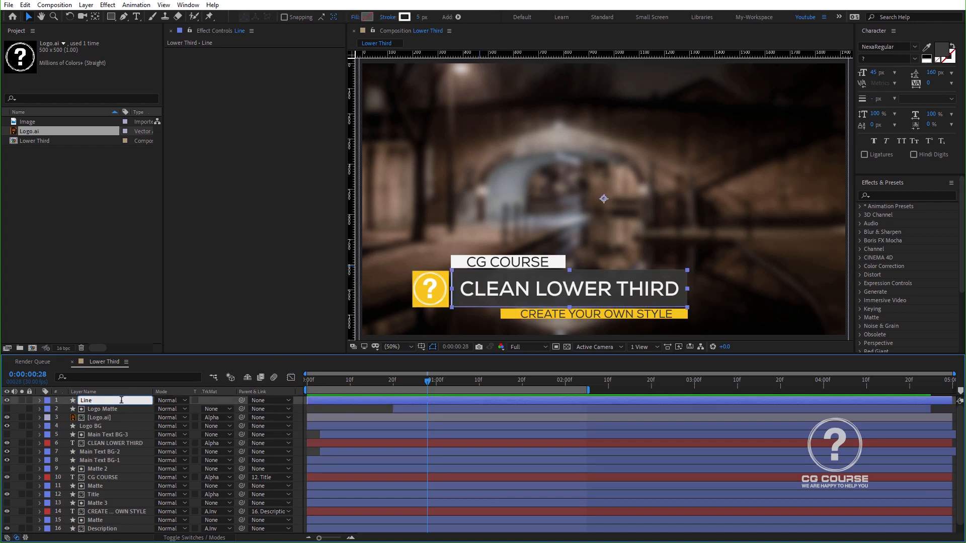
{"action": "key", "text": "Return"}
{"action": "left_click", "coordinate": [345, 410]}
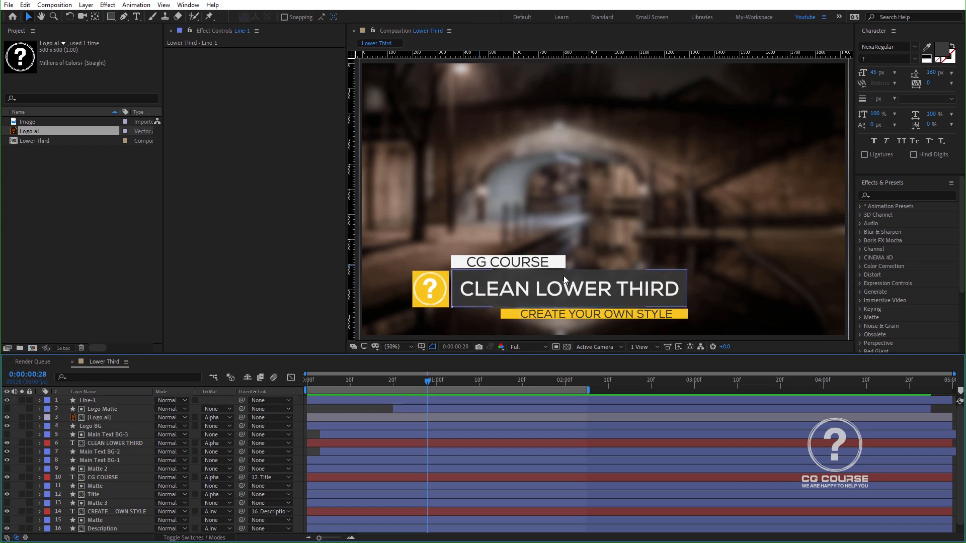
Step: At 0:00:01:00, draw a straight horizontal Pen tool line along the full upper edge of the dark main text bar on a new shape layer
{"action": "scroll", "coordinate": [564, 276], "scroll_direction": "up", "scroll_amount": 1}
{"action": "key", "text": "h"}
{"action": "left_click_drag", "start_coordinate": [507, 269], "coordinate": [569, 226]}
{"action": "key", "text": "g"}
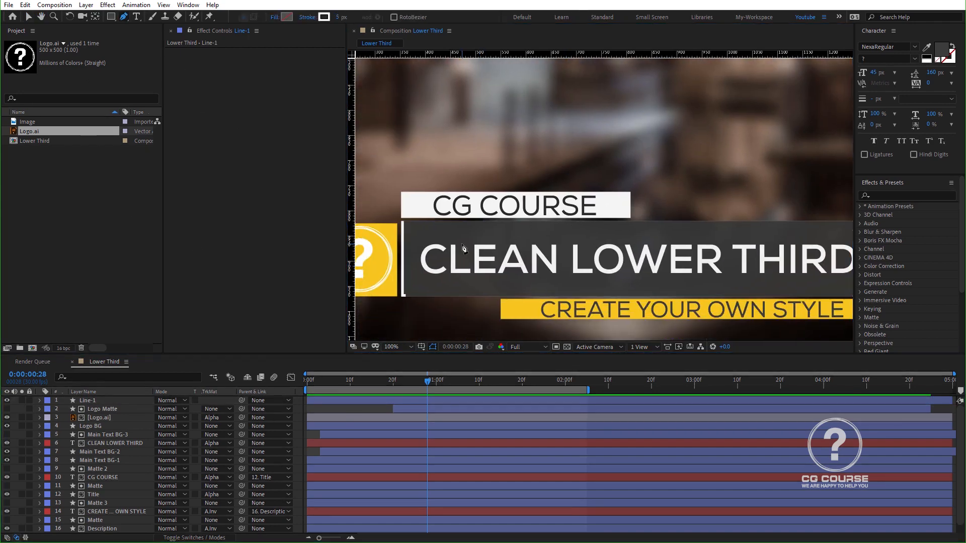
{"action": "left_click", "coordinate": [98, 402]}
{"action": "key", "text": "u"}
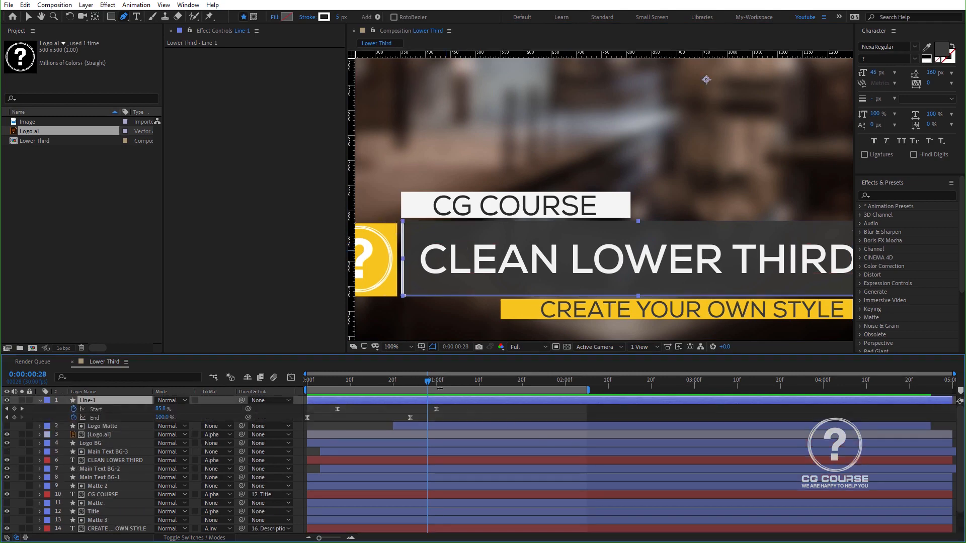
{"action": "left_click_drag", "start_coordinate": [431, 379], "coordinate": [437, 379]}
{"action": "key", "text": "u"}
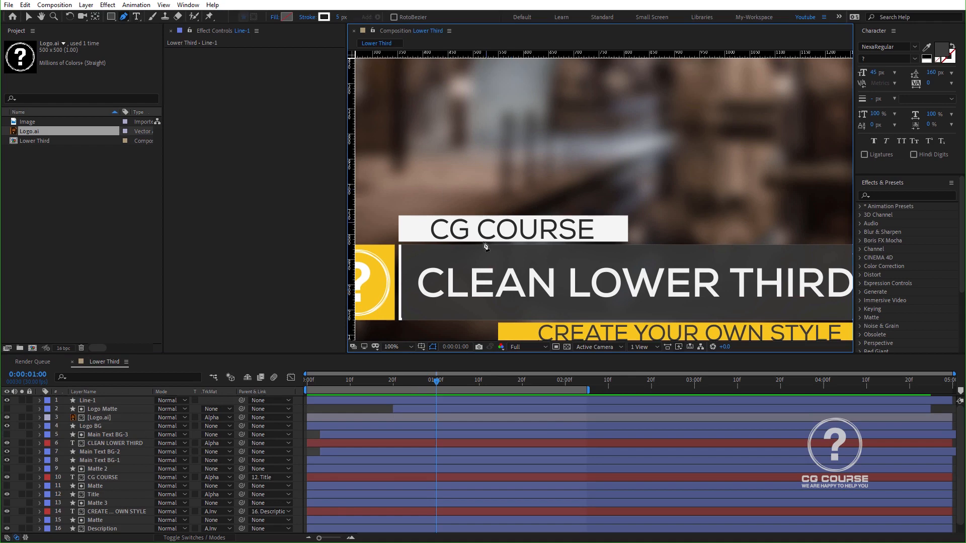
{"action": "left_click", "coordinate": [401, 247]}
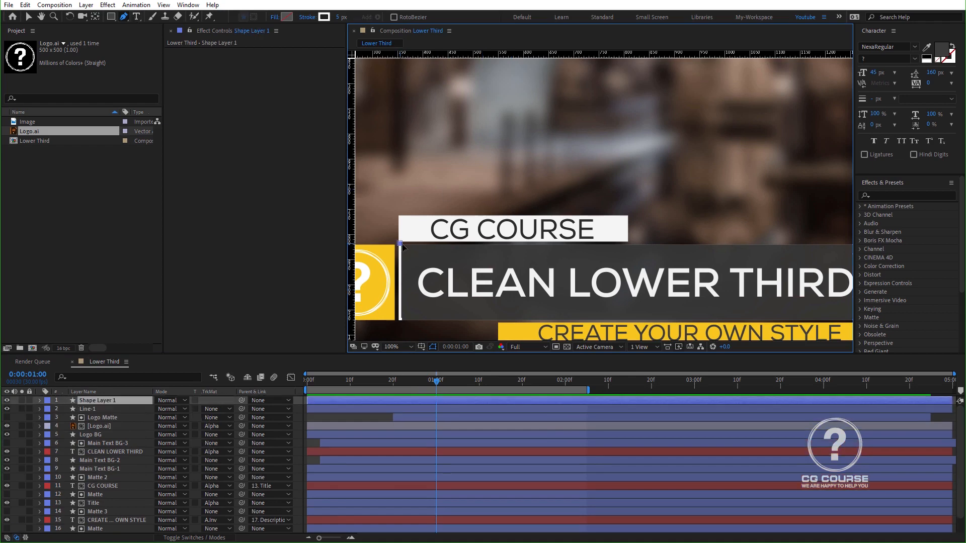
{"action": "scroll", "coordinate": [676, 241], "scroll_direction": "right", "scroll_amount": 5}
{"action": "left_click", "coordinate": [674, 235]}
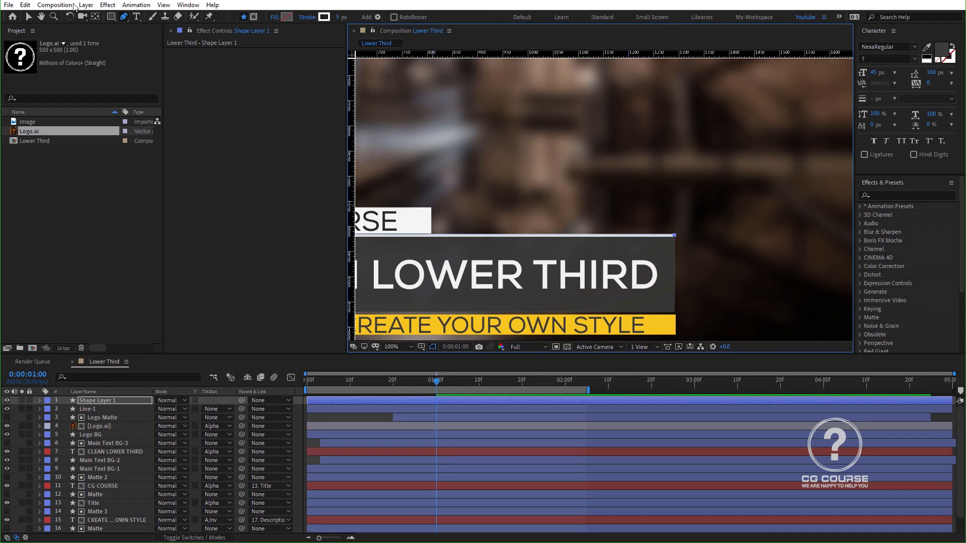
Step: Set the horizontal line's stroke width to 2 px and fit the composition in the view
{"action": "left_click", "coordinate": [28, 16]}
{"action": "left_click", "coordinate": [418, 19]}
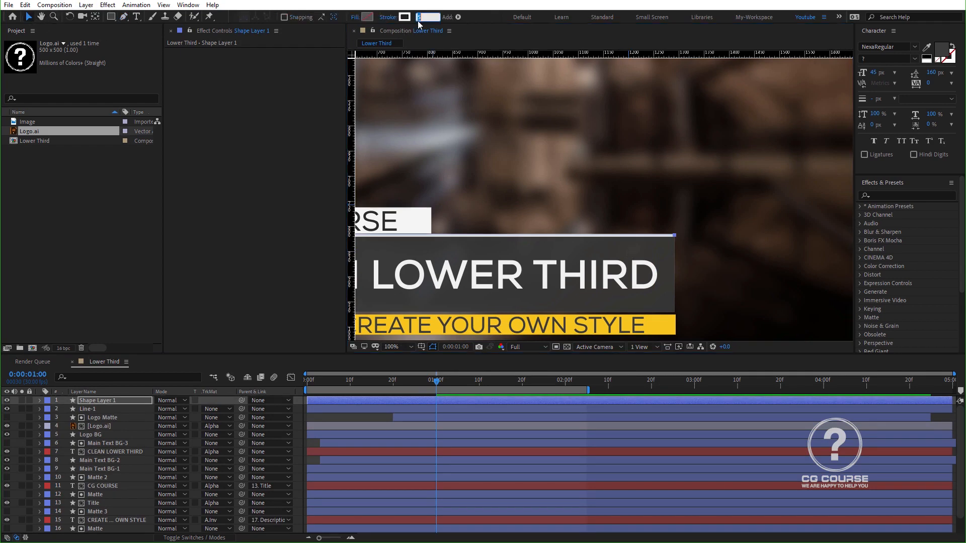
{"action": "type", "text": "2"}
{"action": "key", "text": "Return"}
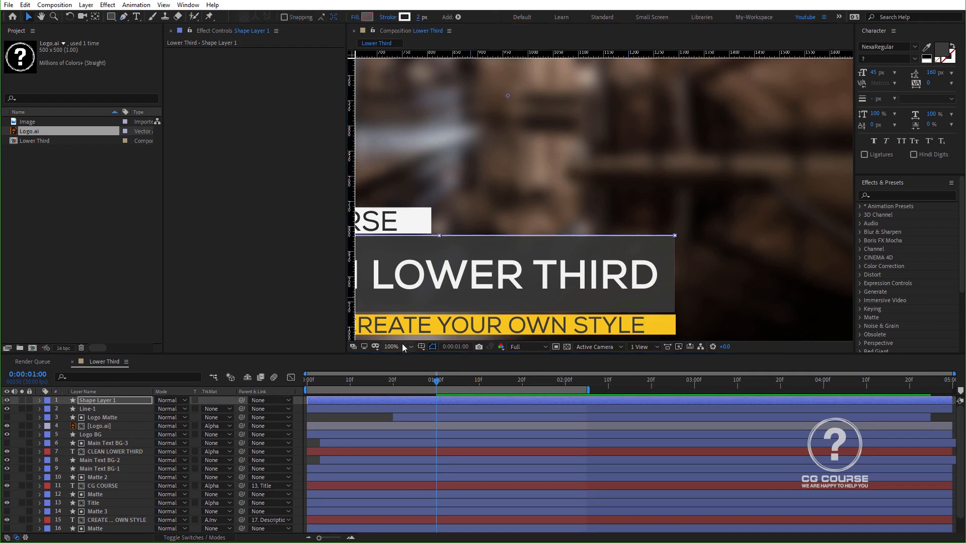
{"action": "left_click", "coordinate": [403, 343]}
{"action": "left_click", "coordinate": [406, 378]}
Step: Return to 0:00:00:00, rename the horizontal line layer Line-2, and add Trim Paths to it with its properties expanded
{"action": "key", "text": "Home"}
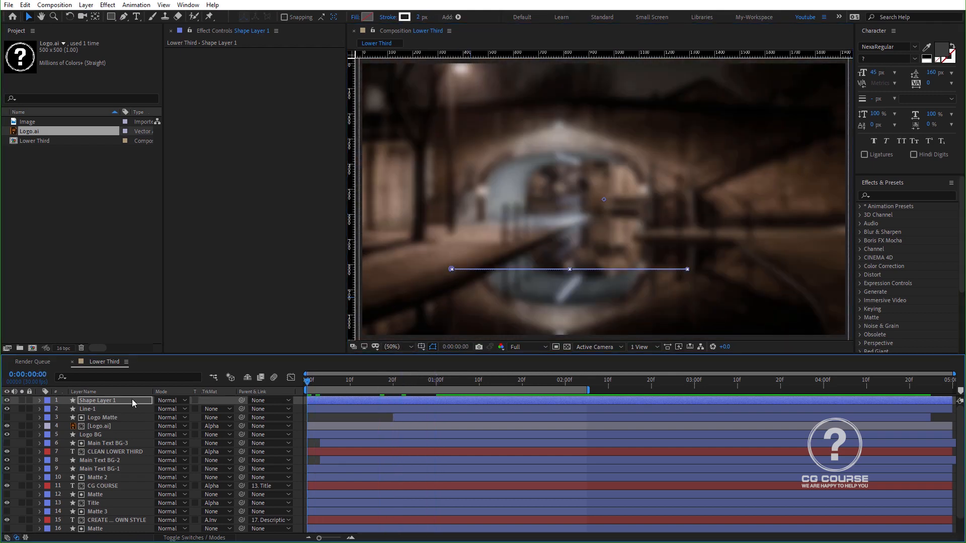
{"action": "left_click", "coordinate": [132, 400]}
{"action": "key", "text": "Return"}
{"action": "type", "text": "Line-2"}
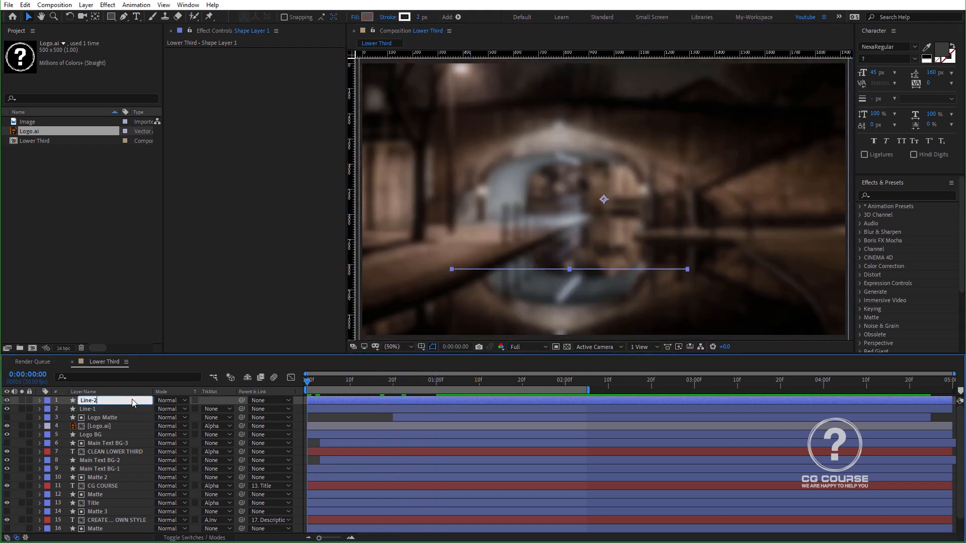
{"action": "key", "text": "Return"}
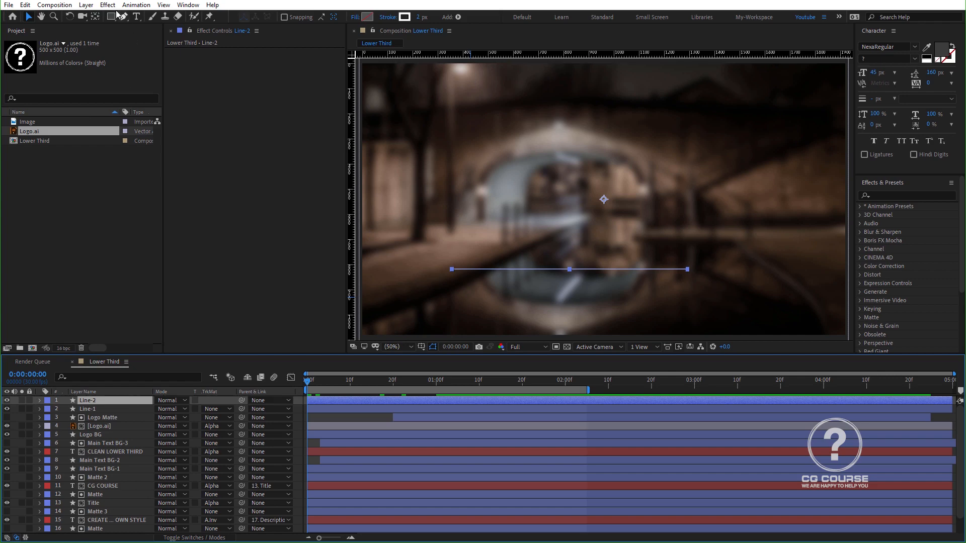
{"action": "left_click", "coordinate": [458, 17]}
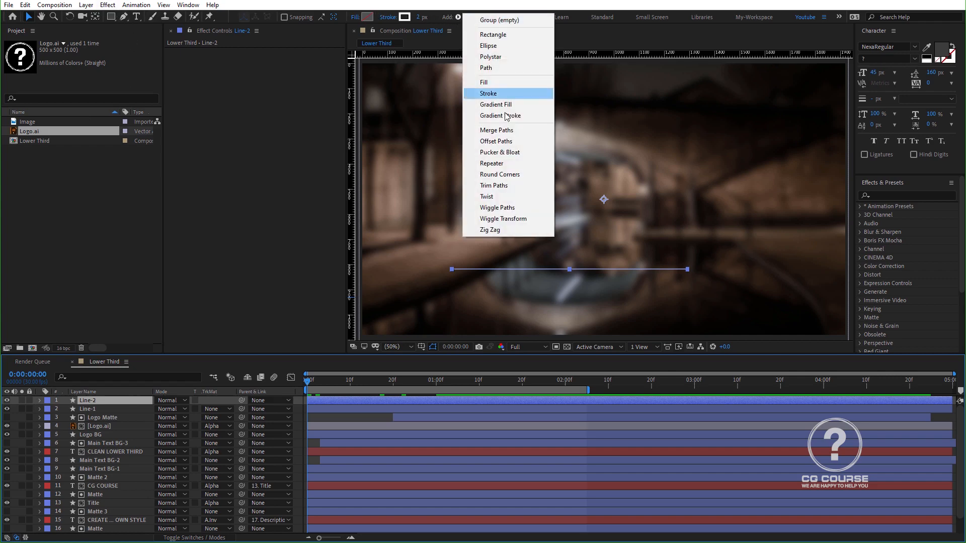
{"action": "left_click", "coordinate": [497, 190]}
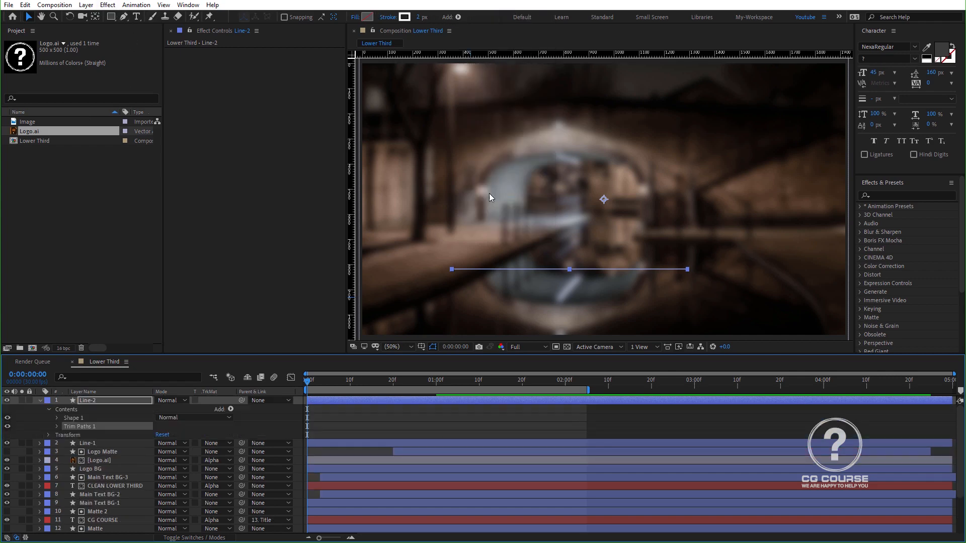
{"action": "left_click", "coordinate": [56, 427]}
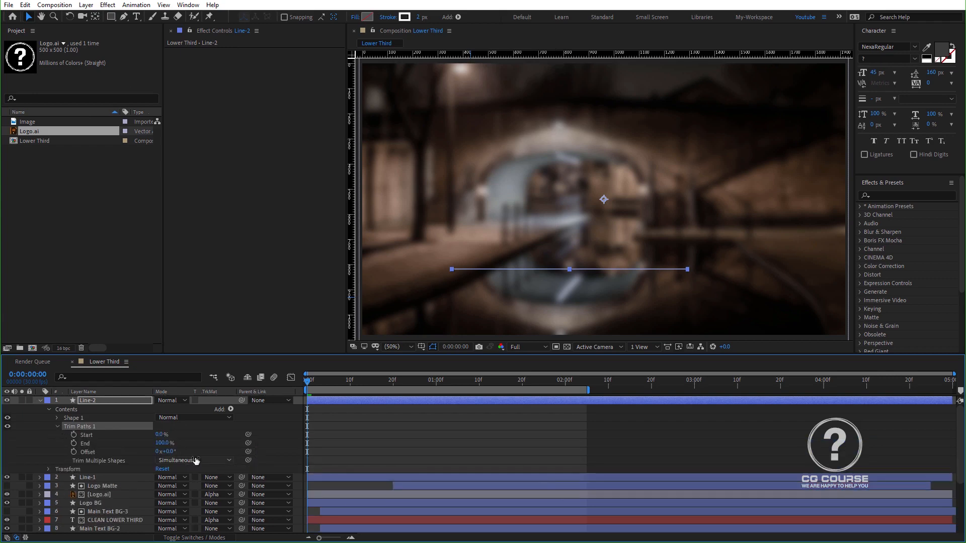
Step: Keyframe Line-2's Trim Paths End from 0% at 0:00:00:00 to 100% at 0:00:00:15
{"action": "left_click_drag", "start_coordinate": [162, 443], "coordinate": [3, 447]}
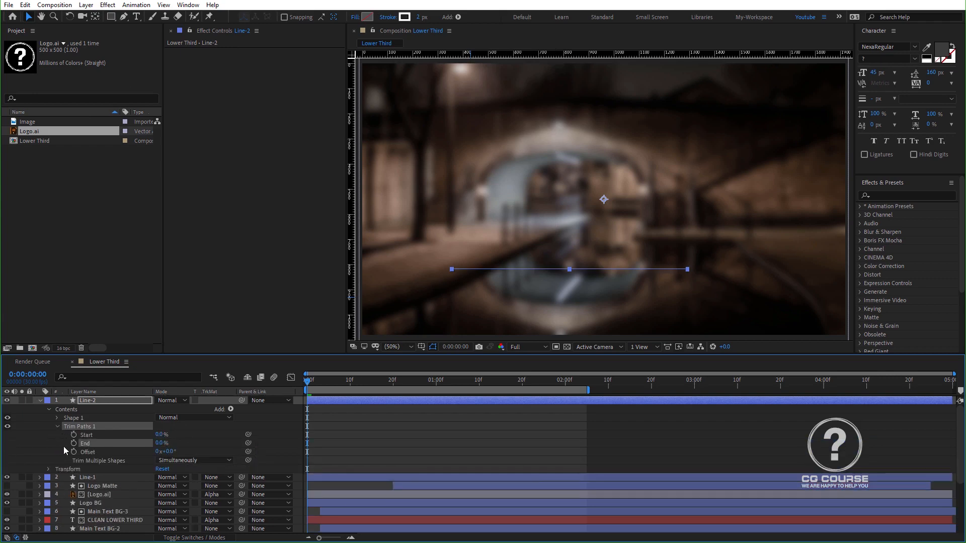
{"action": "left_click", "coordinate": [371, 388]}
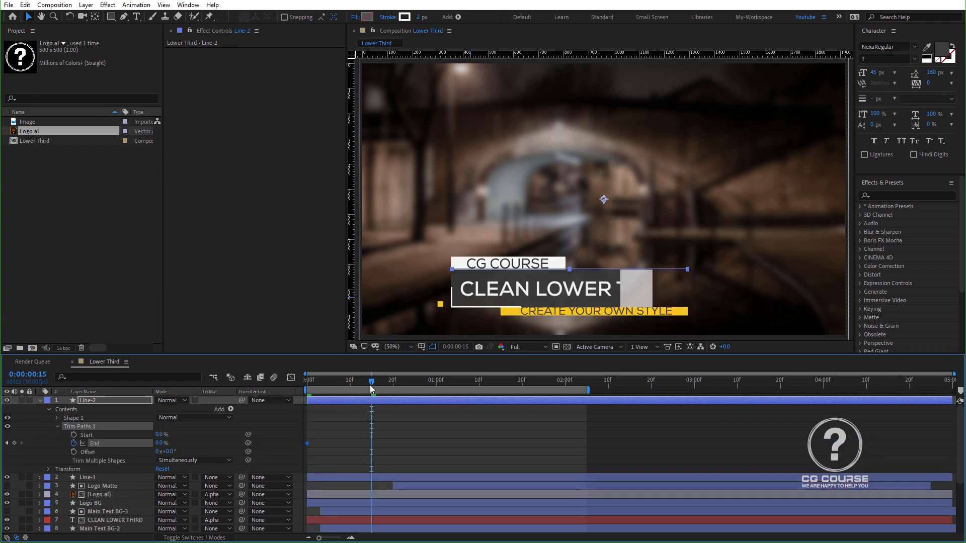
{"action": "left_click_drag", "start_coordinate": [161, 443], "coordinate": [466, 442]}
Step: Keyframe Line-2's Trim Paths Start from 0% at 0:00:00:15 to 100% at 0:00:01:00
{"action": "left_click", "coordinate": [74, 435]}
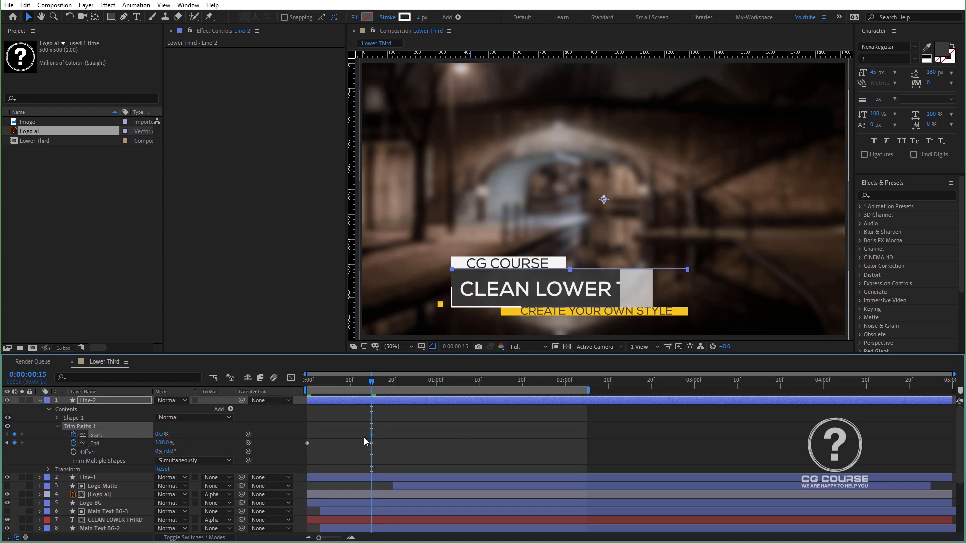
{"action": "left_click", "coordinate": [435, 388]}
{"action": "left_click_drag", "start_coordinate": [161, 435], "coordinate": [402, 430]}
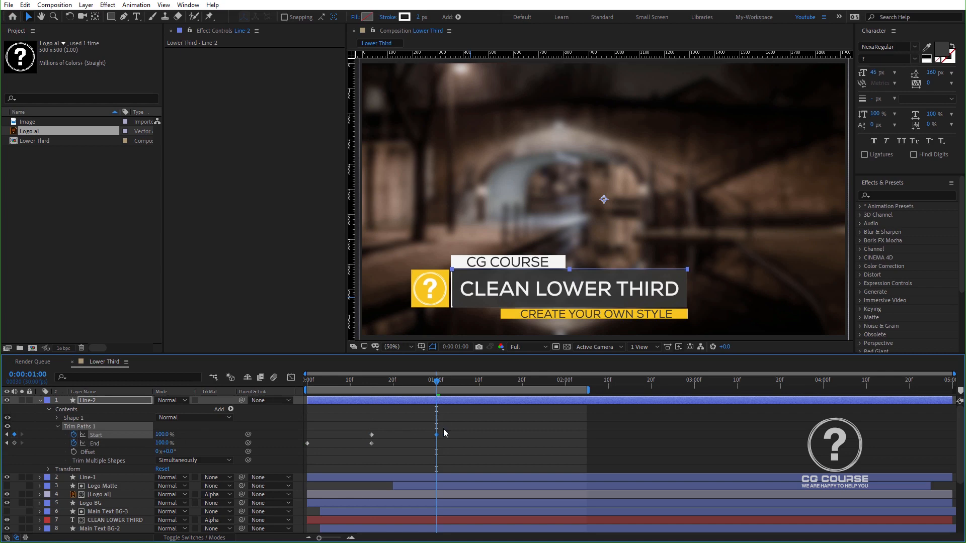
Step: Apply Easy Ease to all of Line-2's Trim Paths Start and End keyframes
{"action": "left_click_drag", "start_coordinate": [463, 426], "coordinate": [295, 466]}
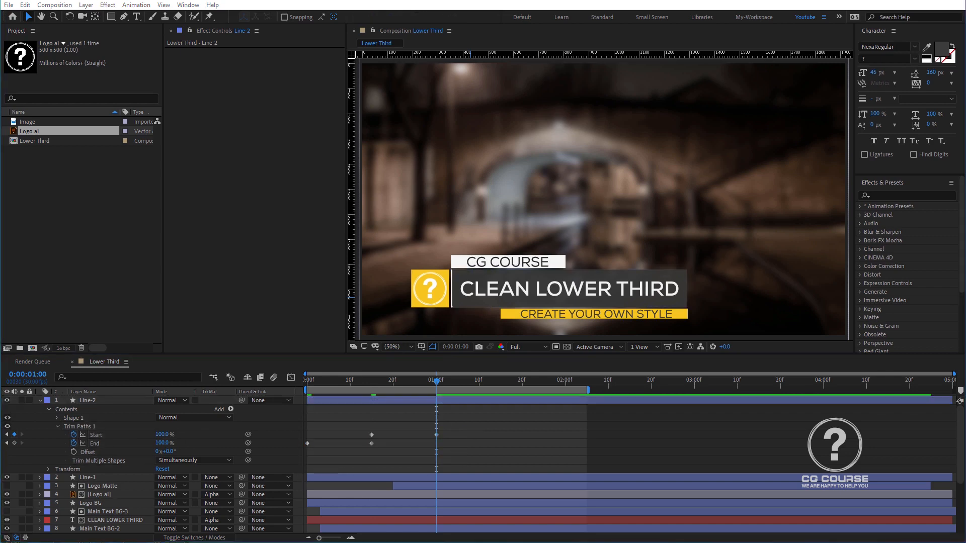
{"action": "left_click_drag", "start_coordinate": [454, 433], "coordinate": [305, 456]}
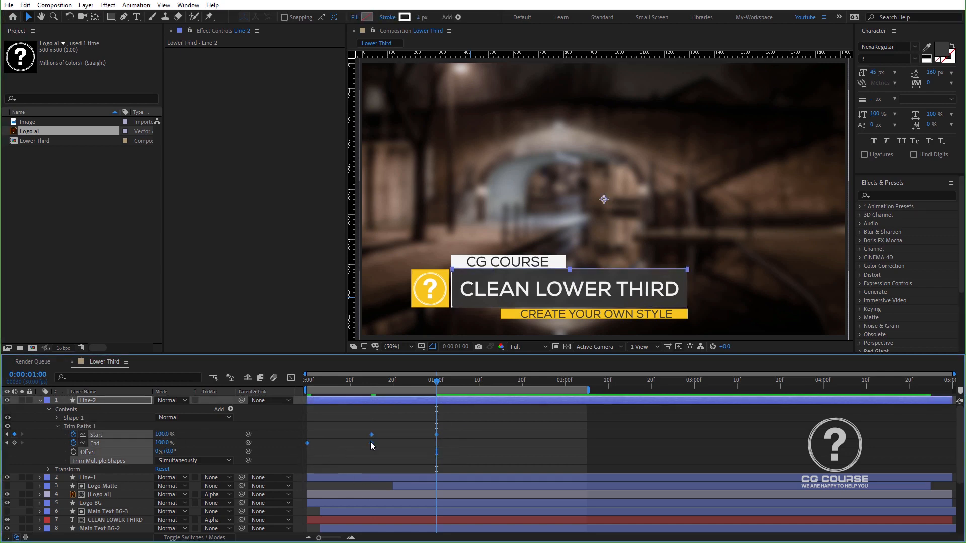
{"action": "right_click", "coordinate": [371, 441]}
{"action": "mouse_move", "coordinate": [466, 439]}
{"action": "left_click", "coordinate": [511, 464]}
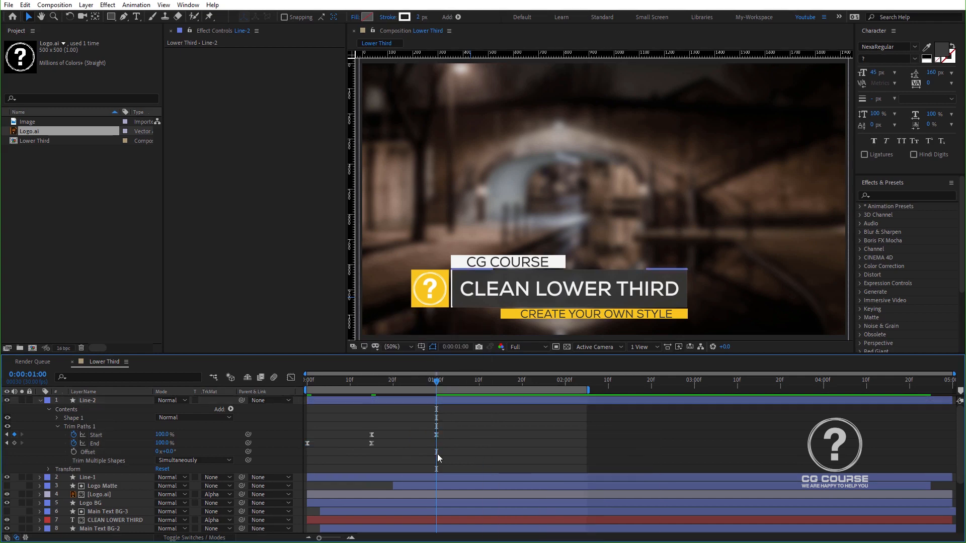
Step: Move the first Start keyframe to about 0:00:00:04 and last End keyframe to about 0:00:00:26, shape both speed curves to peak early, and preview
{"action": "left_click_drag", "start_coordinate": [373, 445], "coordinate": [453, 451]}
{"action": "left_click", "coordinate": [291, 378]}
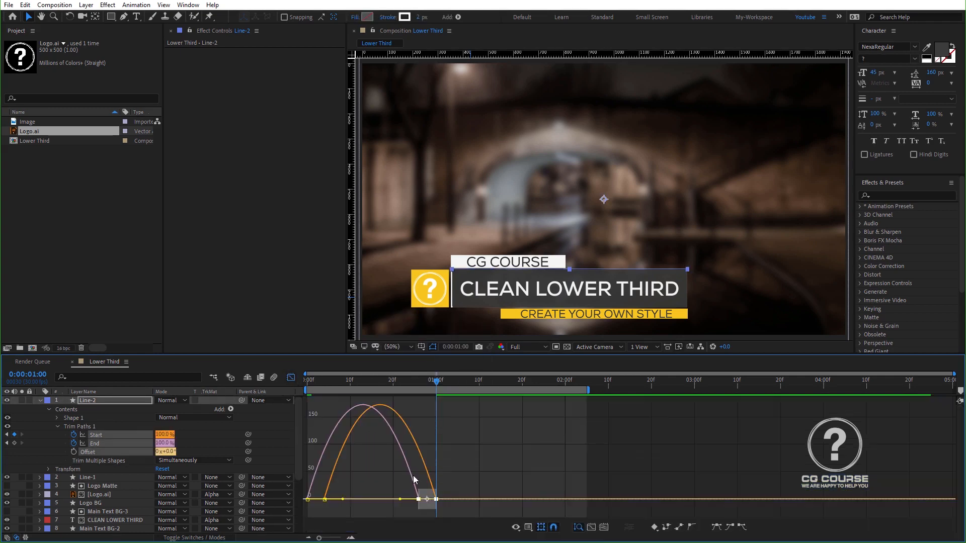
{"action": "left_click_drag", "start_coordinate": [400, 499], "coordinate": [322, 505]}
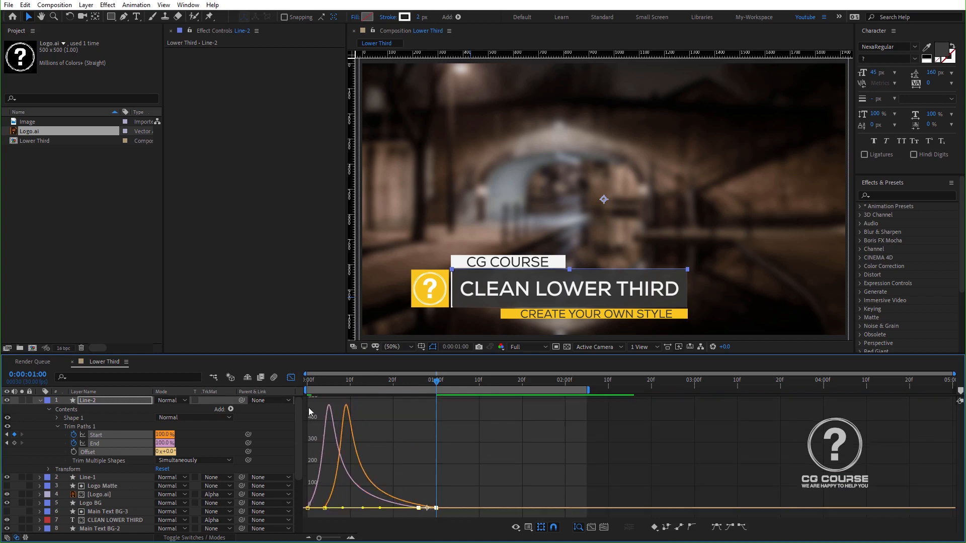
{"action": "key", "text": "shift+F3"}
{"action": "key", "text": "space"}
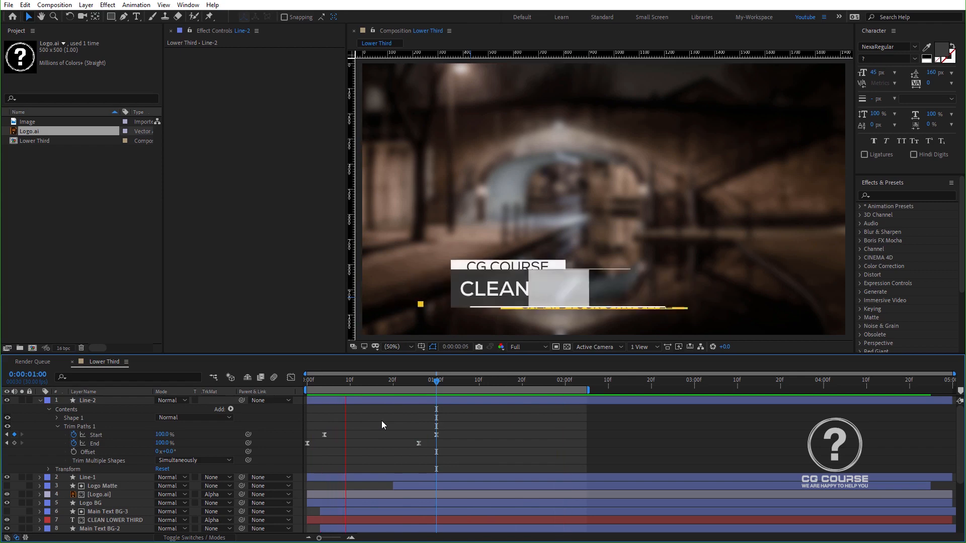
Step: Retime Line-2's keyframes so Start runs from about 0:00:00:09 to 0:00:00:20 and End finishes at about 0:00:00:14, and preview
{"action": "left_click", "coordinate": [400, 385]}
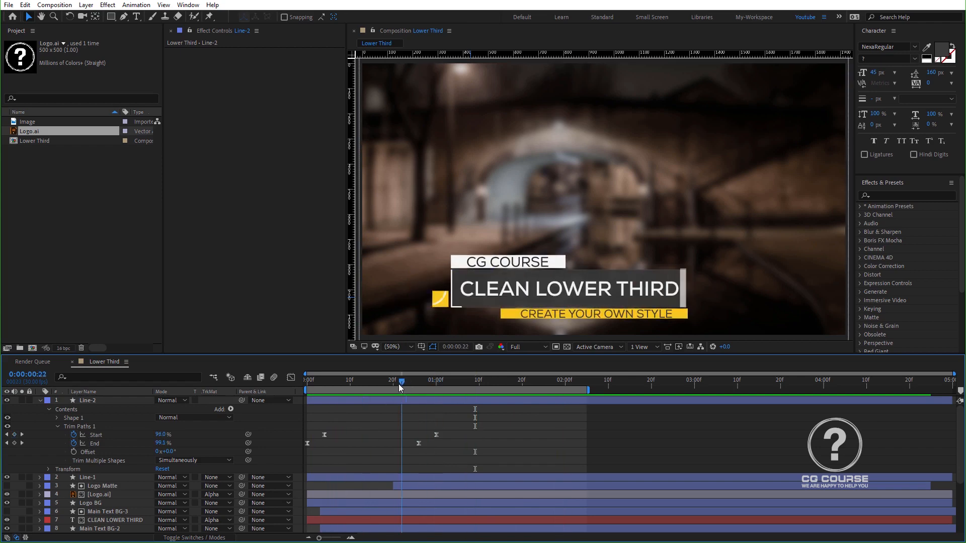
{"action": "left_click_drag", "start_coordinate": [401, 387], "coordinate": [393, 385]}
{"action": "left_click_drag", "start_coordinate": [451, 425], "coordinate": [345, 435]}
{"action": "left_click", "coordinate": [369, 424]}
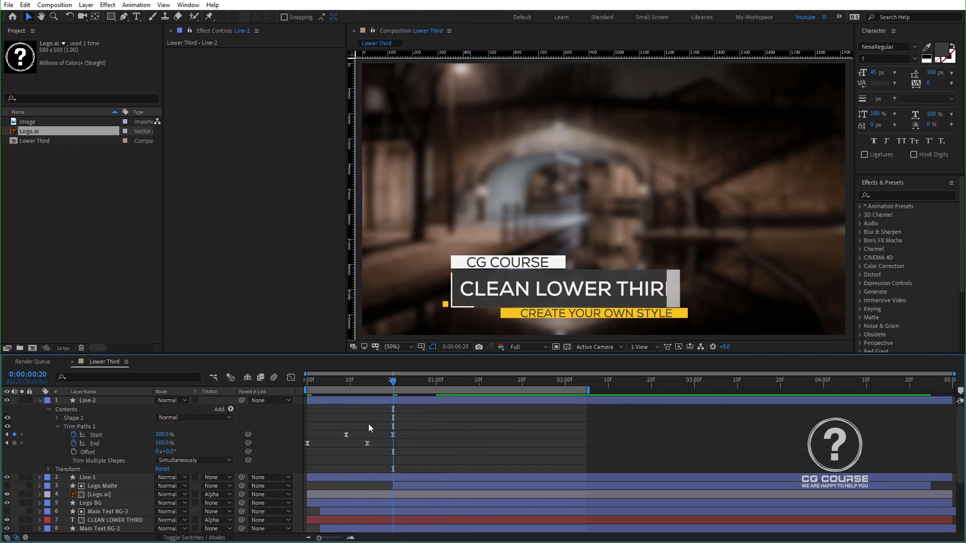
{"action": "key", "text": "space"}
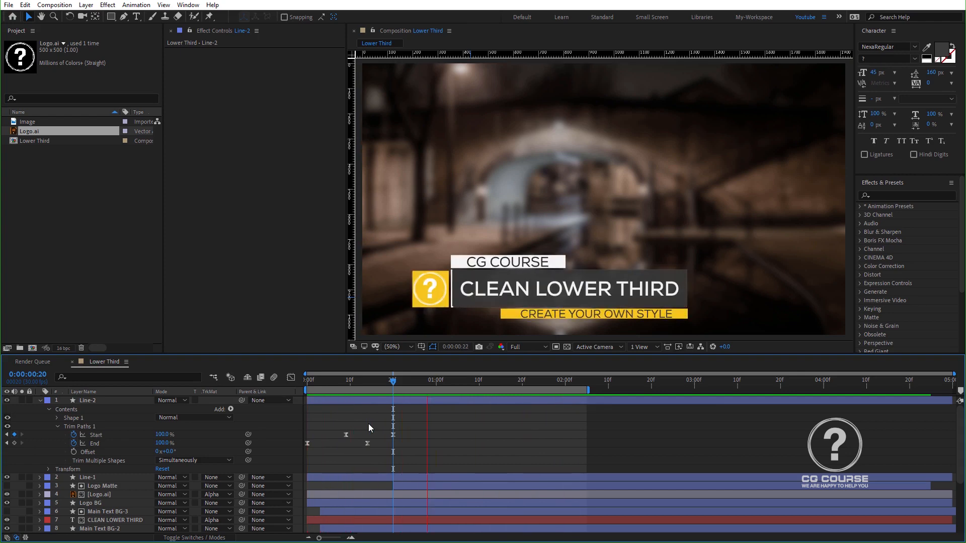
Step: Collapse Line-2's properties and review the whole lower third animation in the maximized composition viewer
{"action": "left_click", "coordinate": [39, 401]}
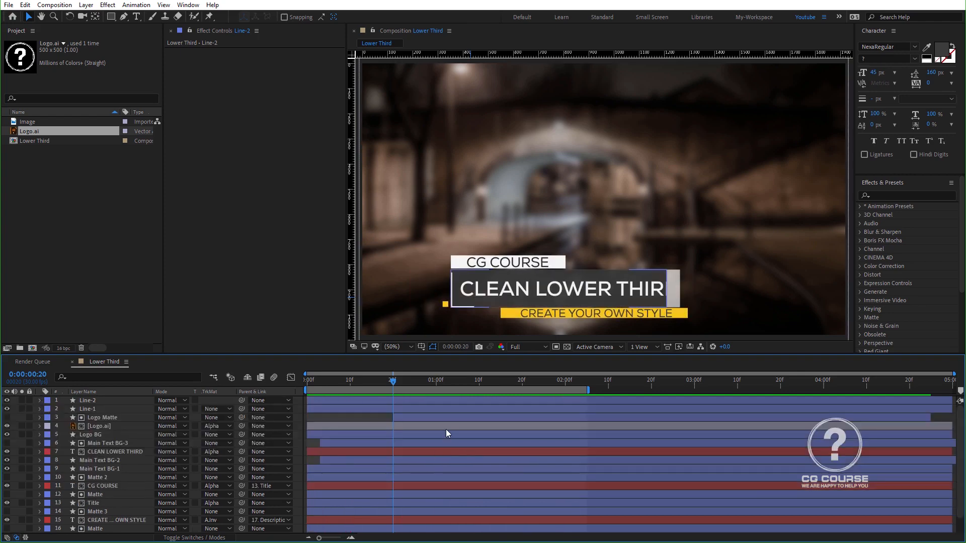
{"action": "left_click", "coordinate": [395, 347]}
{"action": "left_click", "coordinate": [402, 369]}
{"action": "key", "text": "grave"}
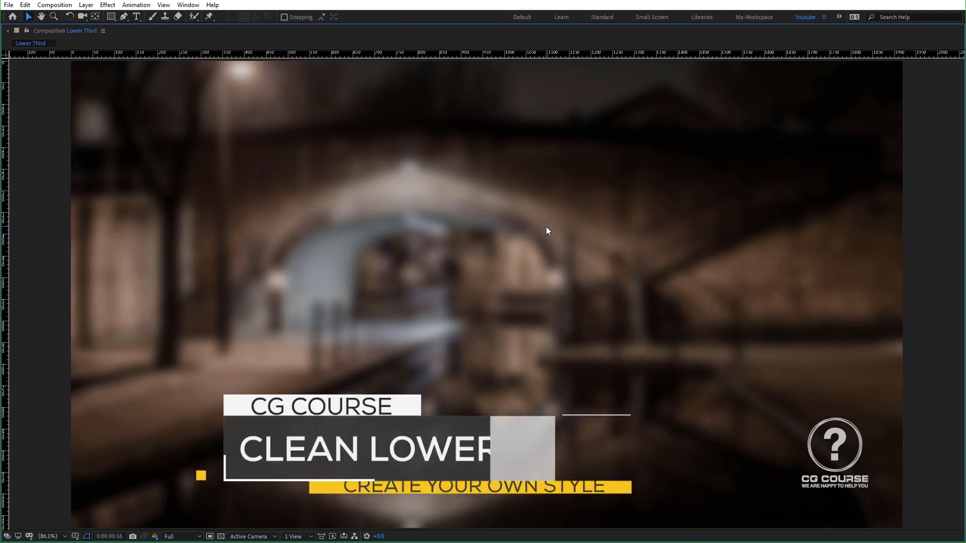
{"action": "key", "text": "grave"}
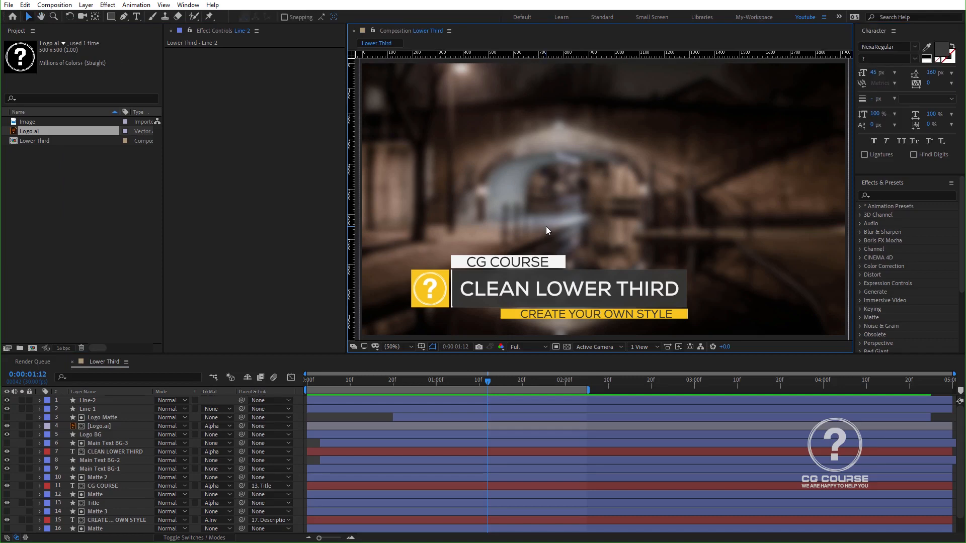
Step: Extend the work area to the end of the composition and create a new composition from Lower Third
{"action": "left_click_drag", "start_coordinate": [588, 392], "coordinate": [954, 391]}
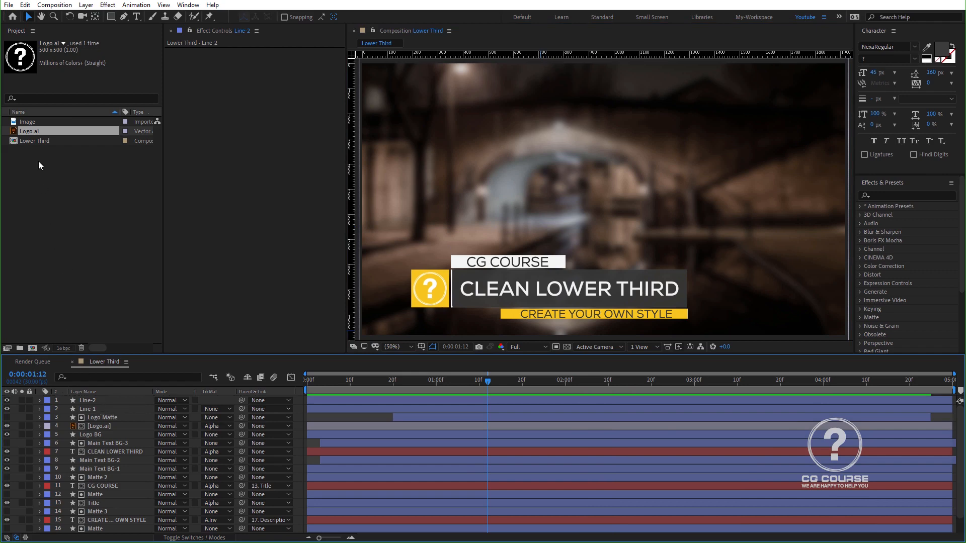
{"action": "left_click", "coordinate": [37, 142]}
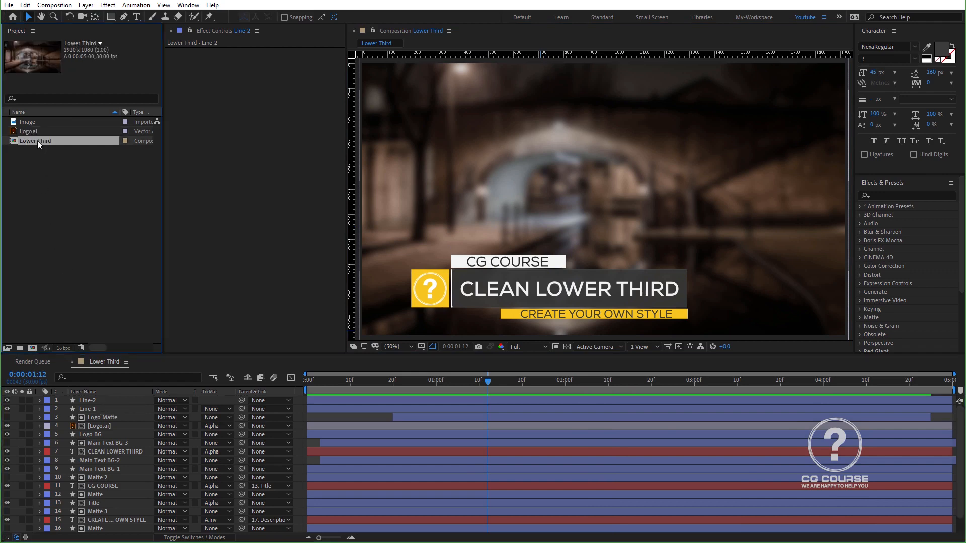
{"action": "left_click_drag", "start_coordinate": [37, 141], "coordinate": [33, 349]}
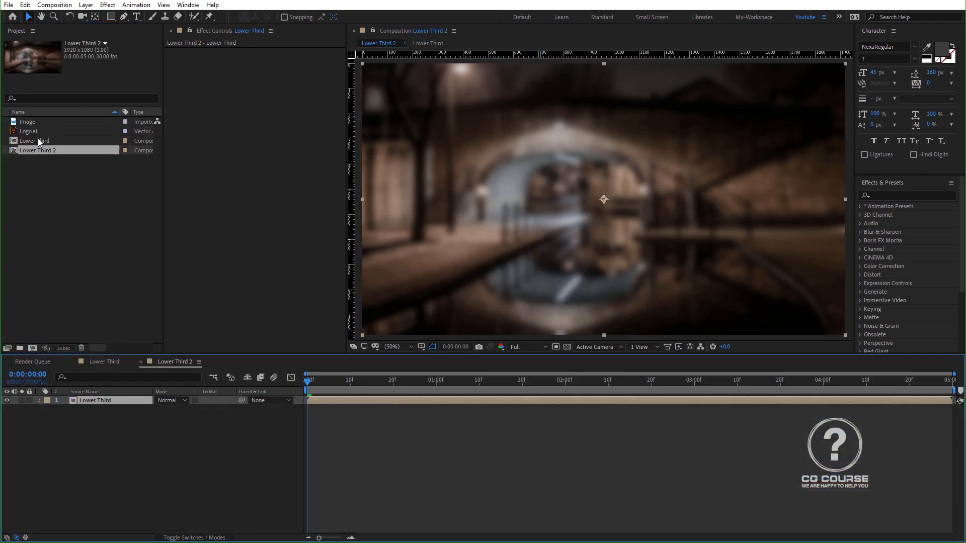
Step: At 0:00:02:15 in Lower Third 2, duplicate the Lower Third layer and time-reverse the upper copy
{"action": "left_click_drag", "start_coordinate": [441, 381], "coordinate": [631, 400]}
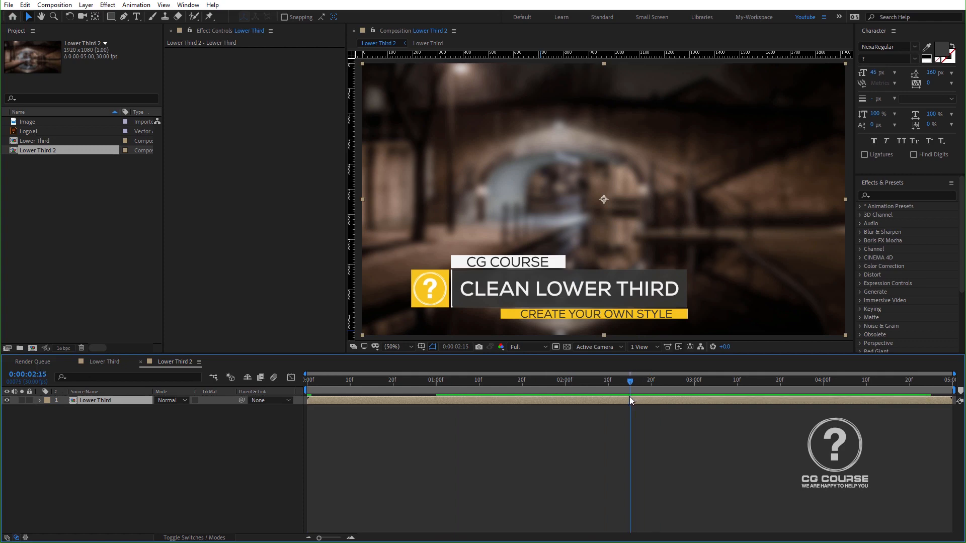
{"action": "key", "text": "ctrl+d"}
{"action": "right_click", "coordinate": [605, 400]}
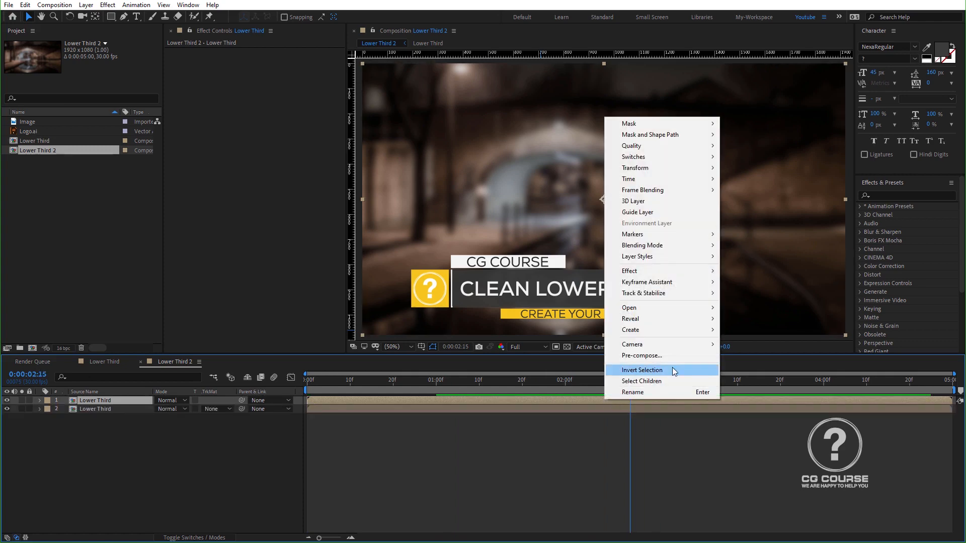
{"action": "mouse_move", "coordinate": [686, 180]}
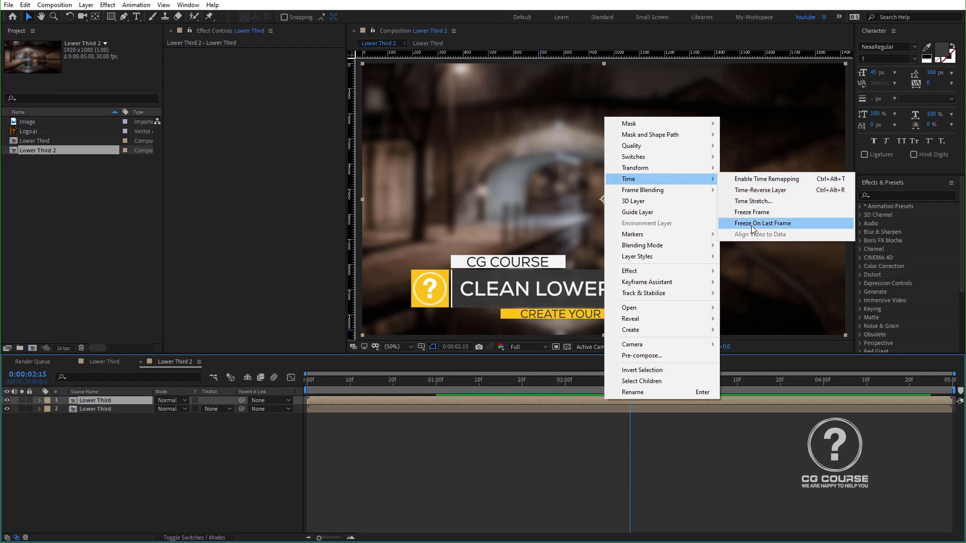
{"action": "left_click", "coordinate": [760, 190]}
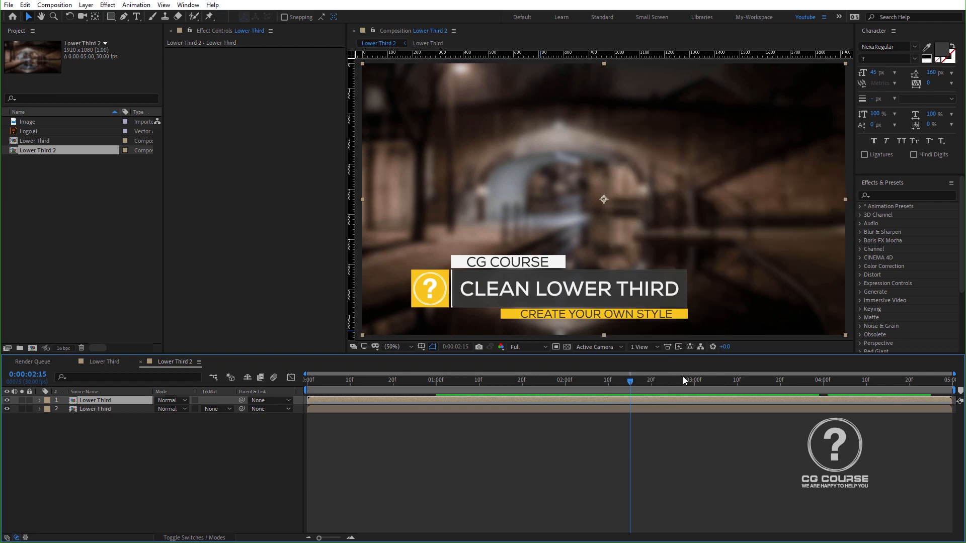
Step: Trim the upper reversed layer to start and the lower layer to end at 0:00:02:15, and preview the animation
{"action": "left_click", "coordinate": [586, 407]}
{"action": "key", "text": "alt+bracketright"}
{"action": "key", "text": "space"}
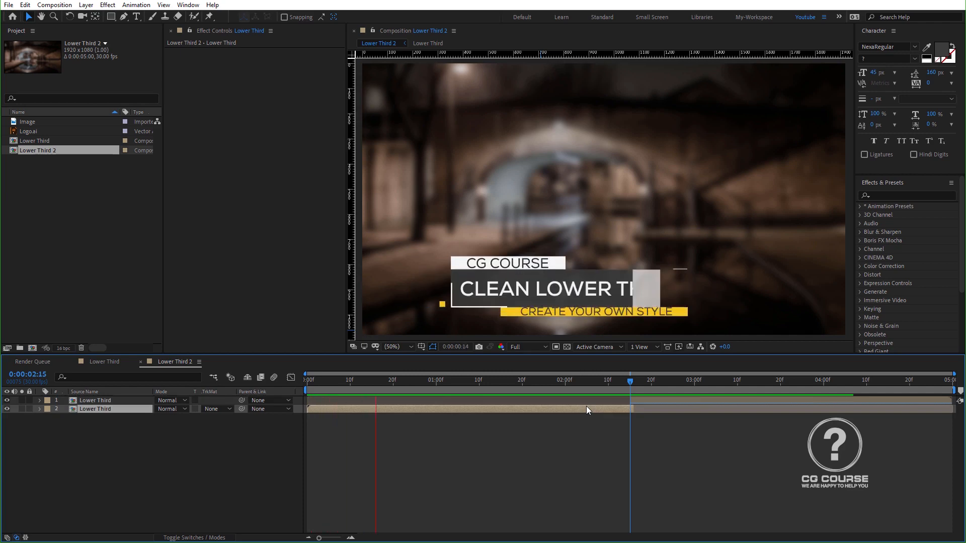